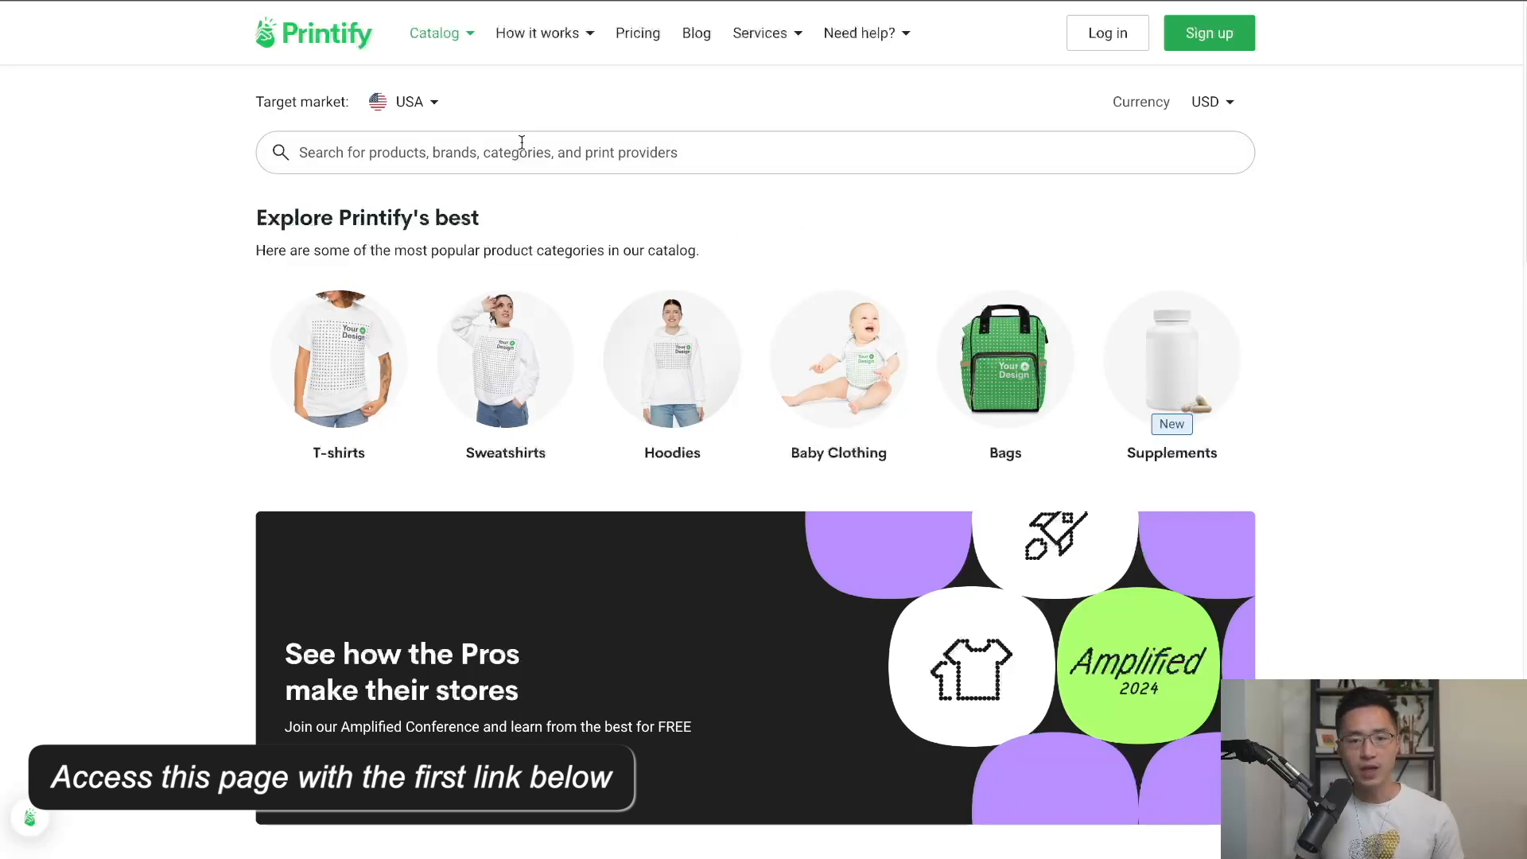
Scroll through Printify's Catalog > TikTok Ready products, then bring up the free Sign up form.
left_click(443, 36)
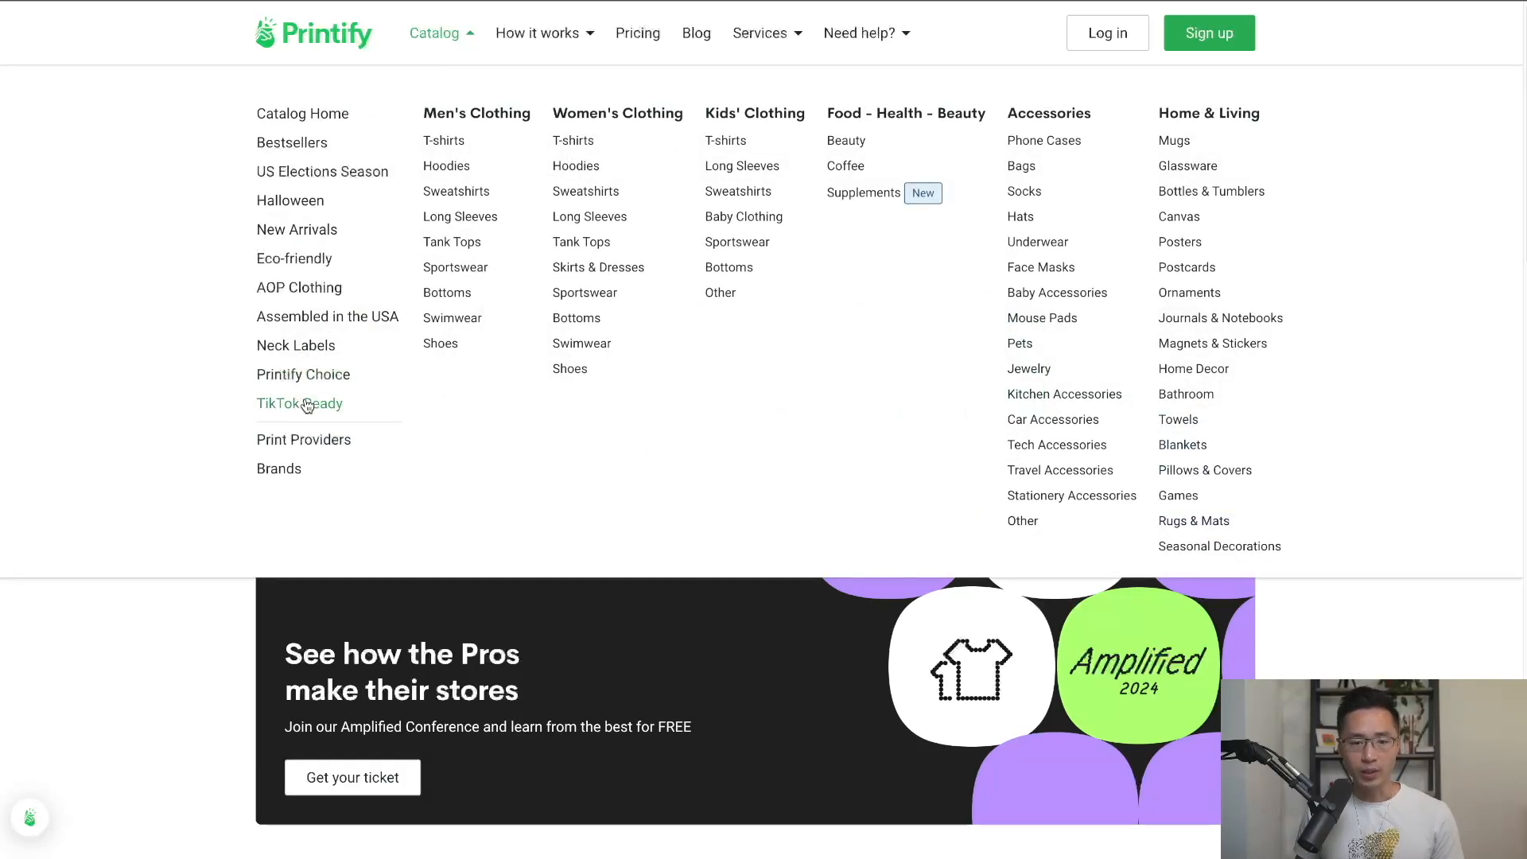
left_click(283, 408)
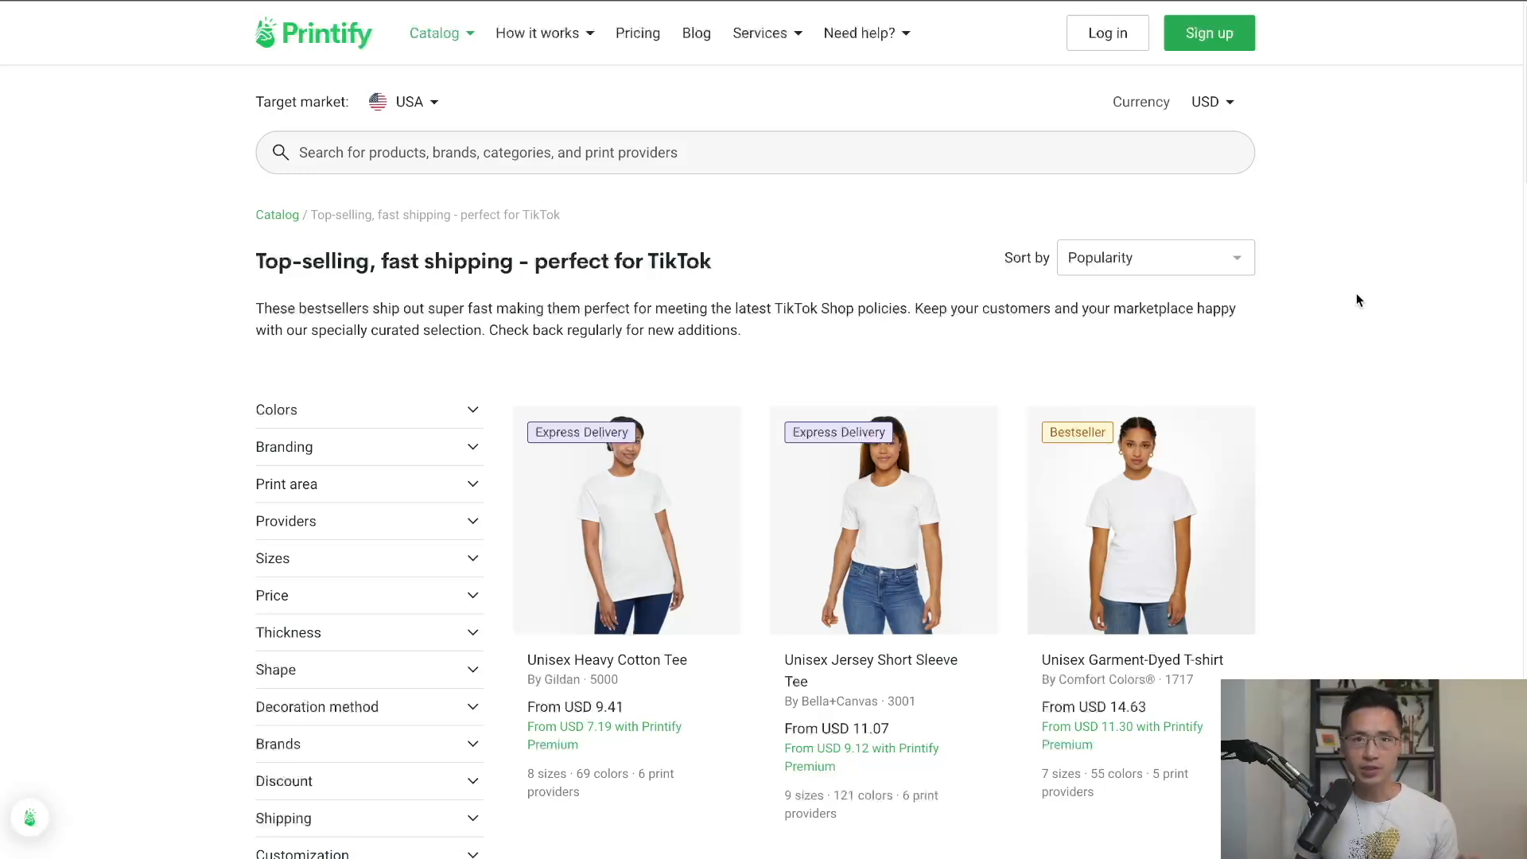
scroll(1343, 467, "down", 6)
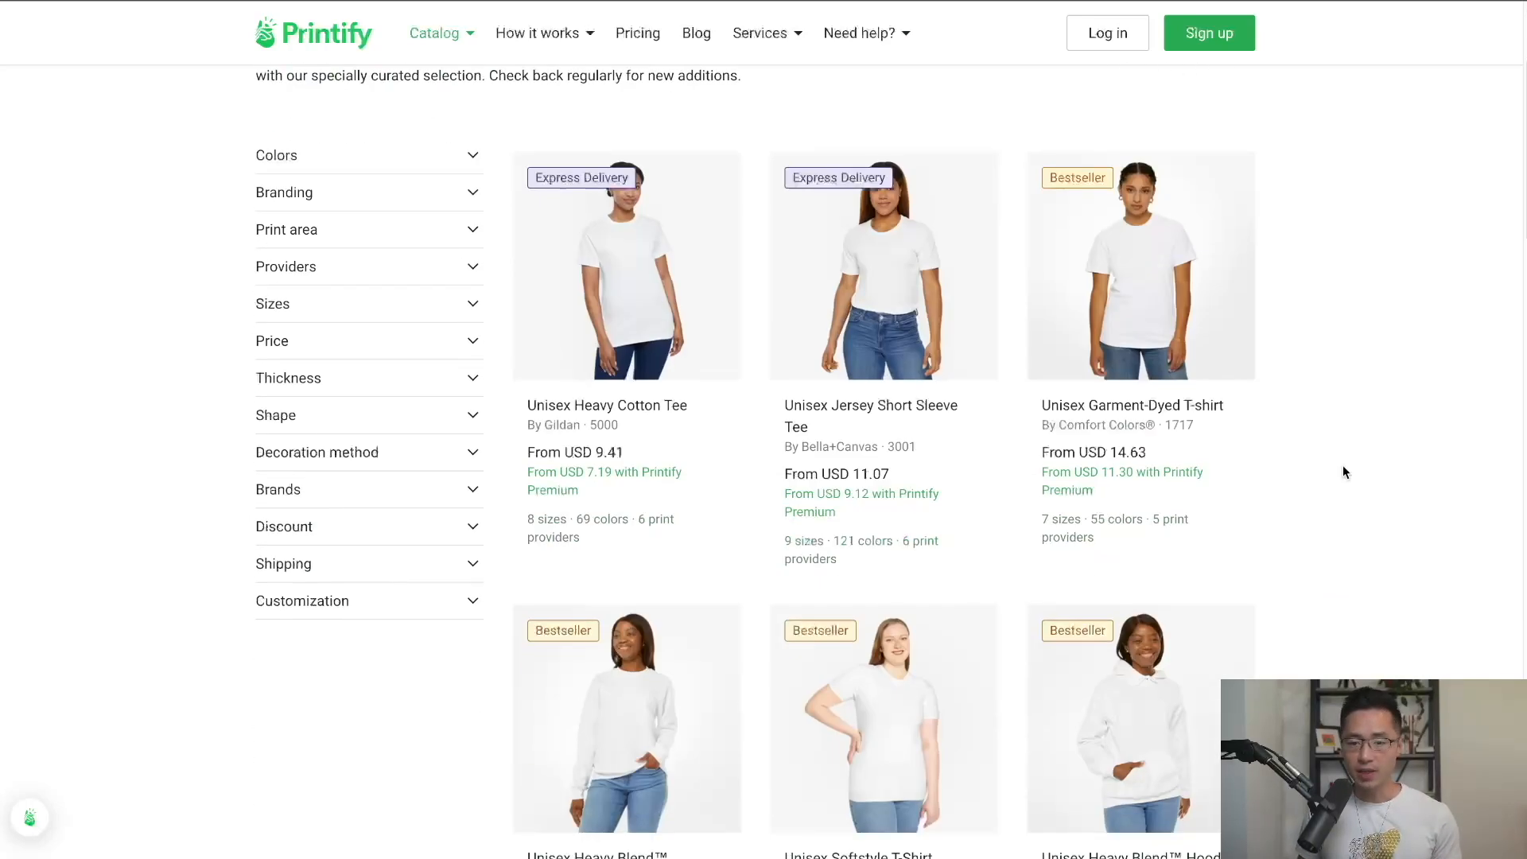
scroll(1297, 446, "down", 7)
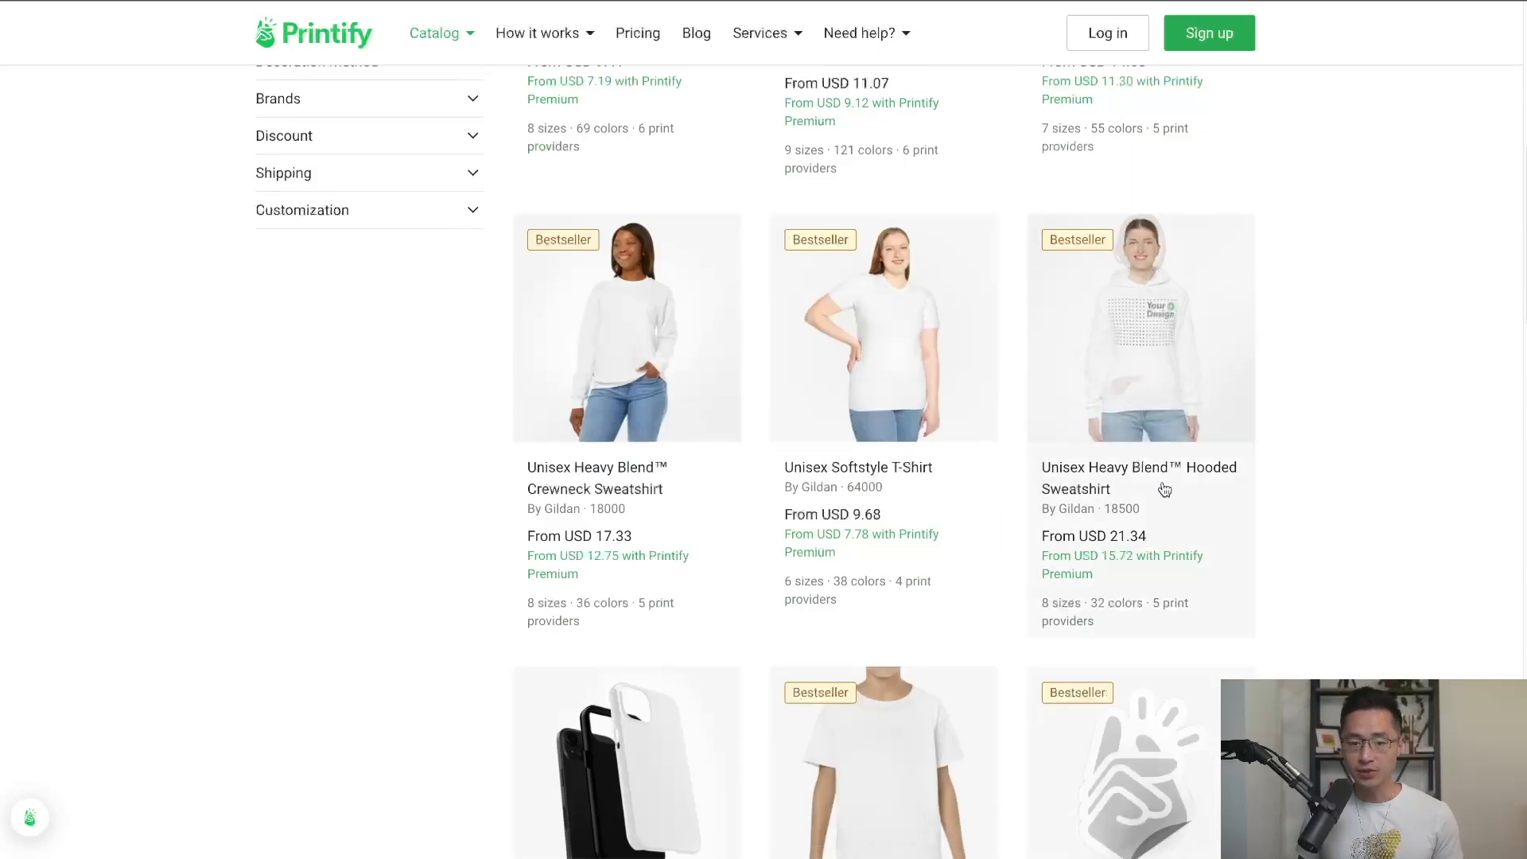
scroll(1077, 528, "down", 15)
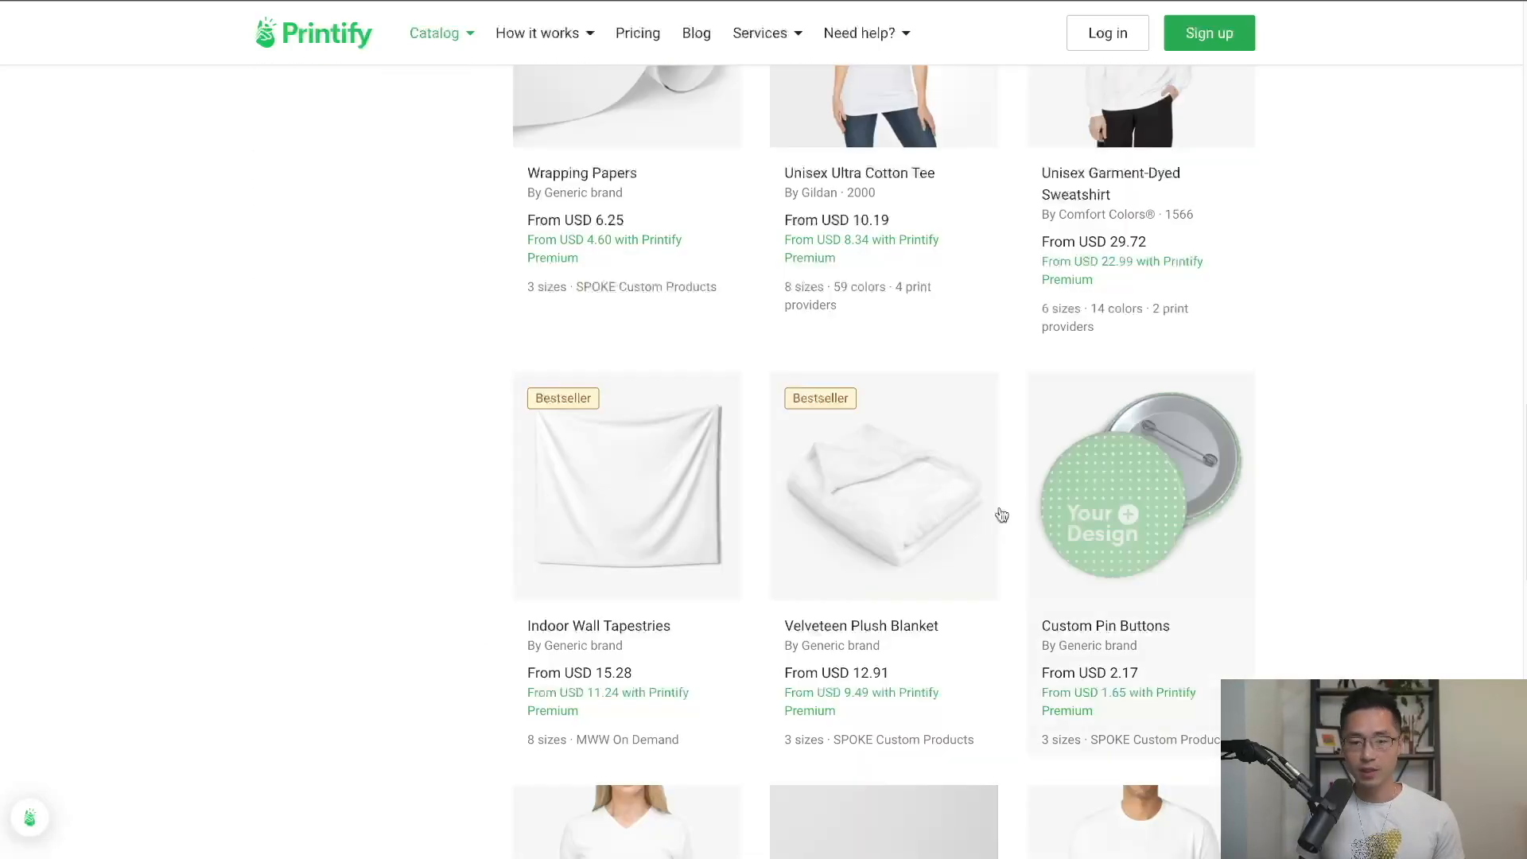
scroll(999, 518, "down", 6)
scroll(1415, 511, "down", 6)
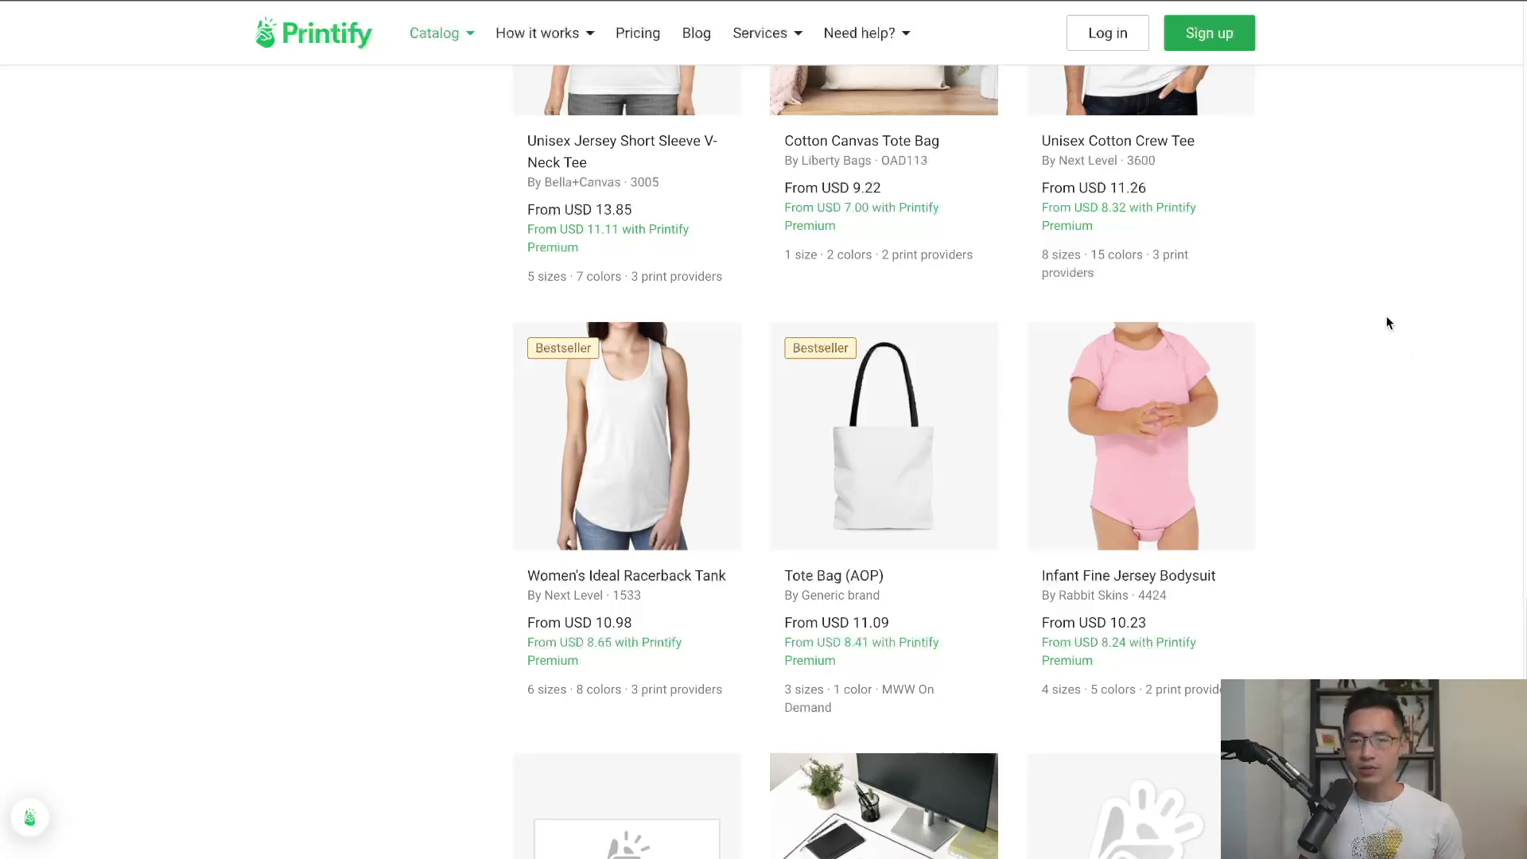
left_click(1217, 35)
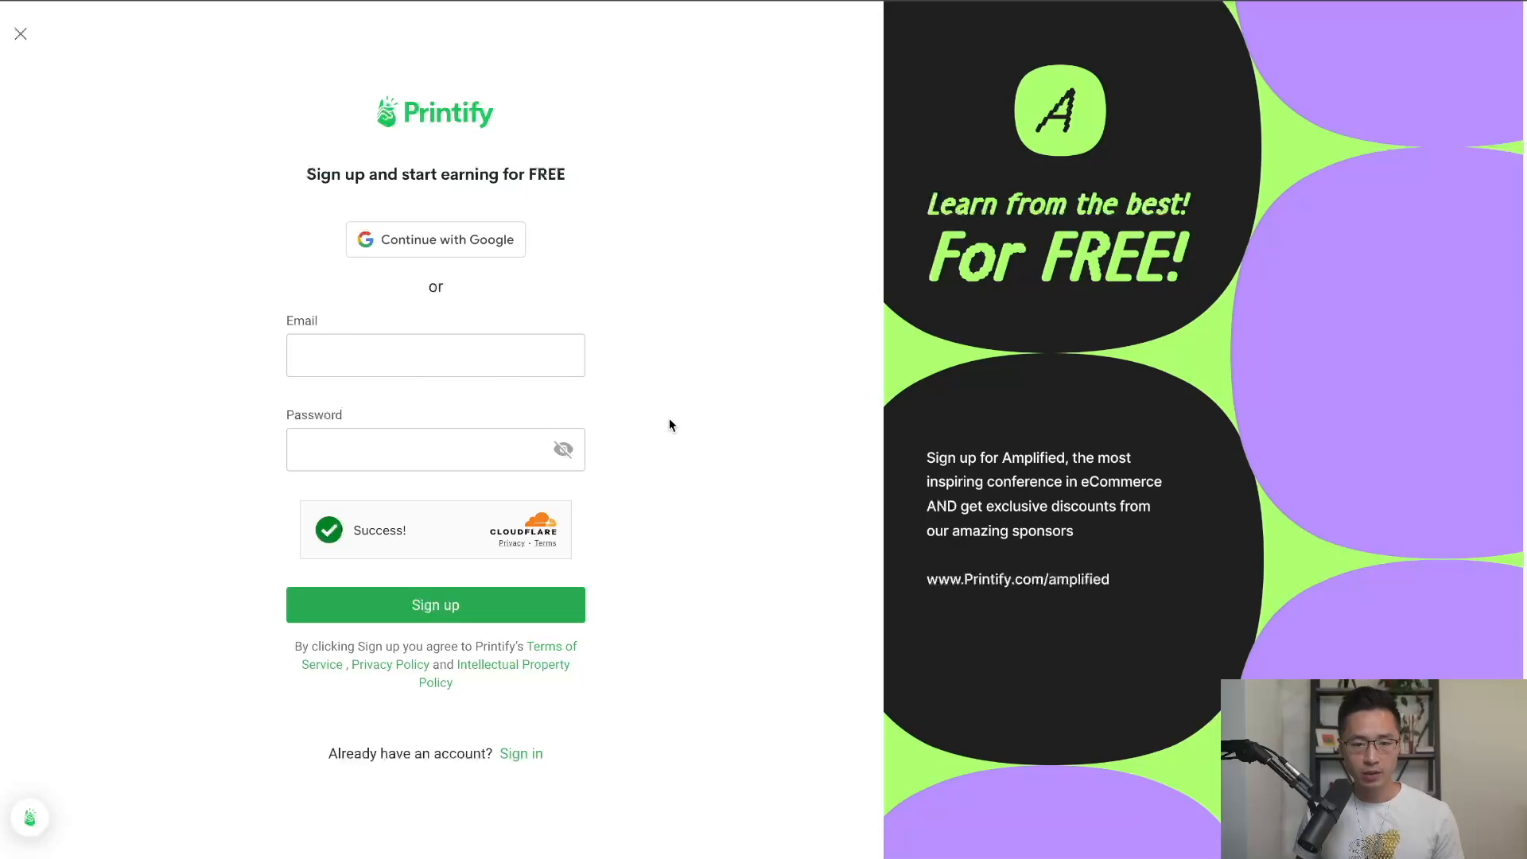
Sign up to Printify with Google and answer that you're new to selling online.
left_click(475, 253)
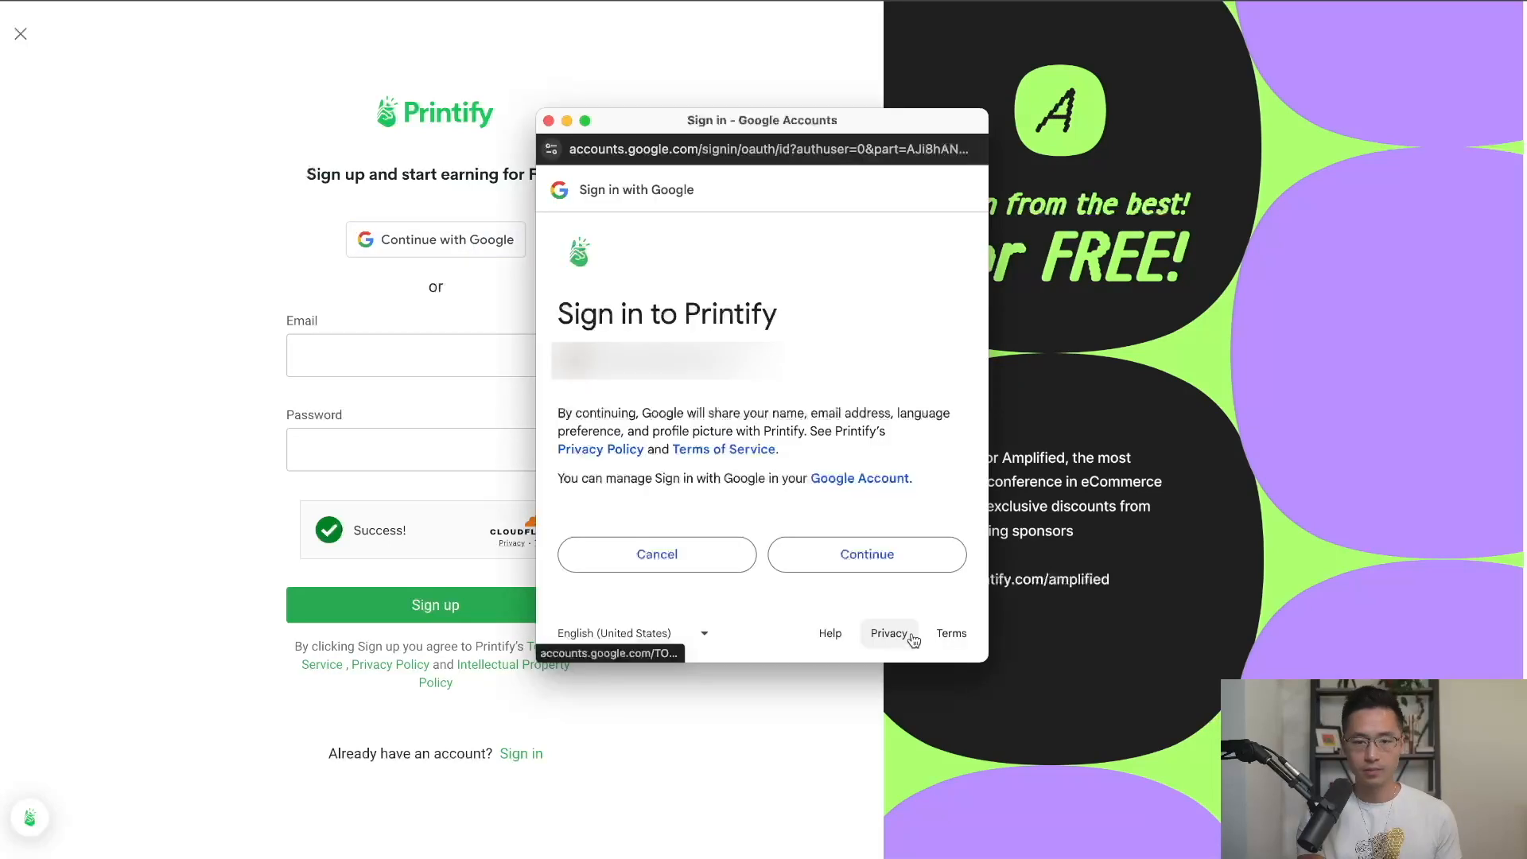
left_click(915, 564)
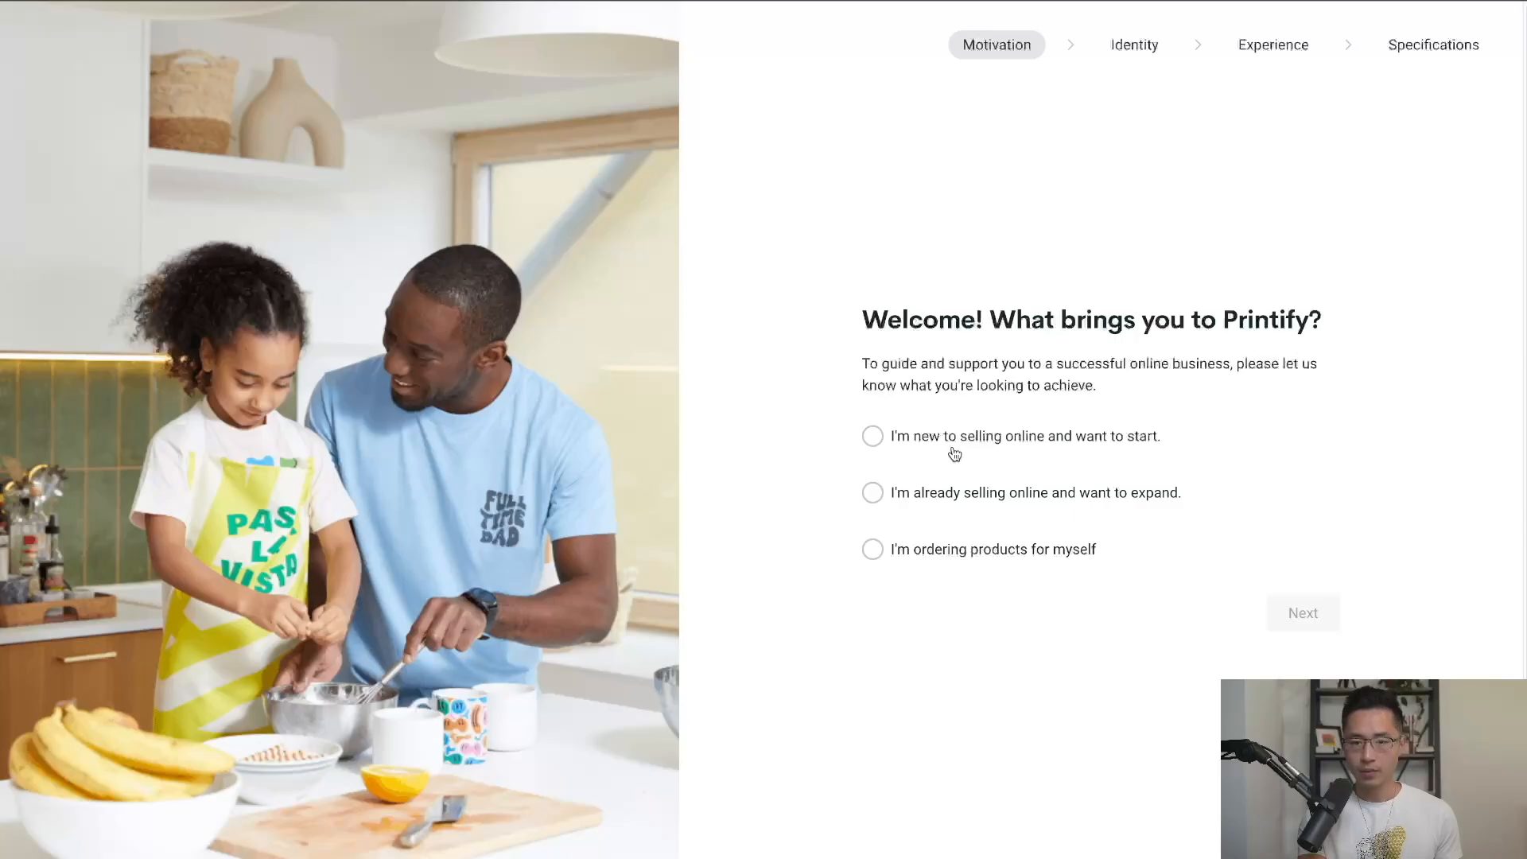
left_click(927, 442)
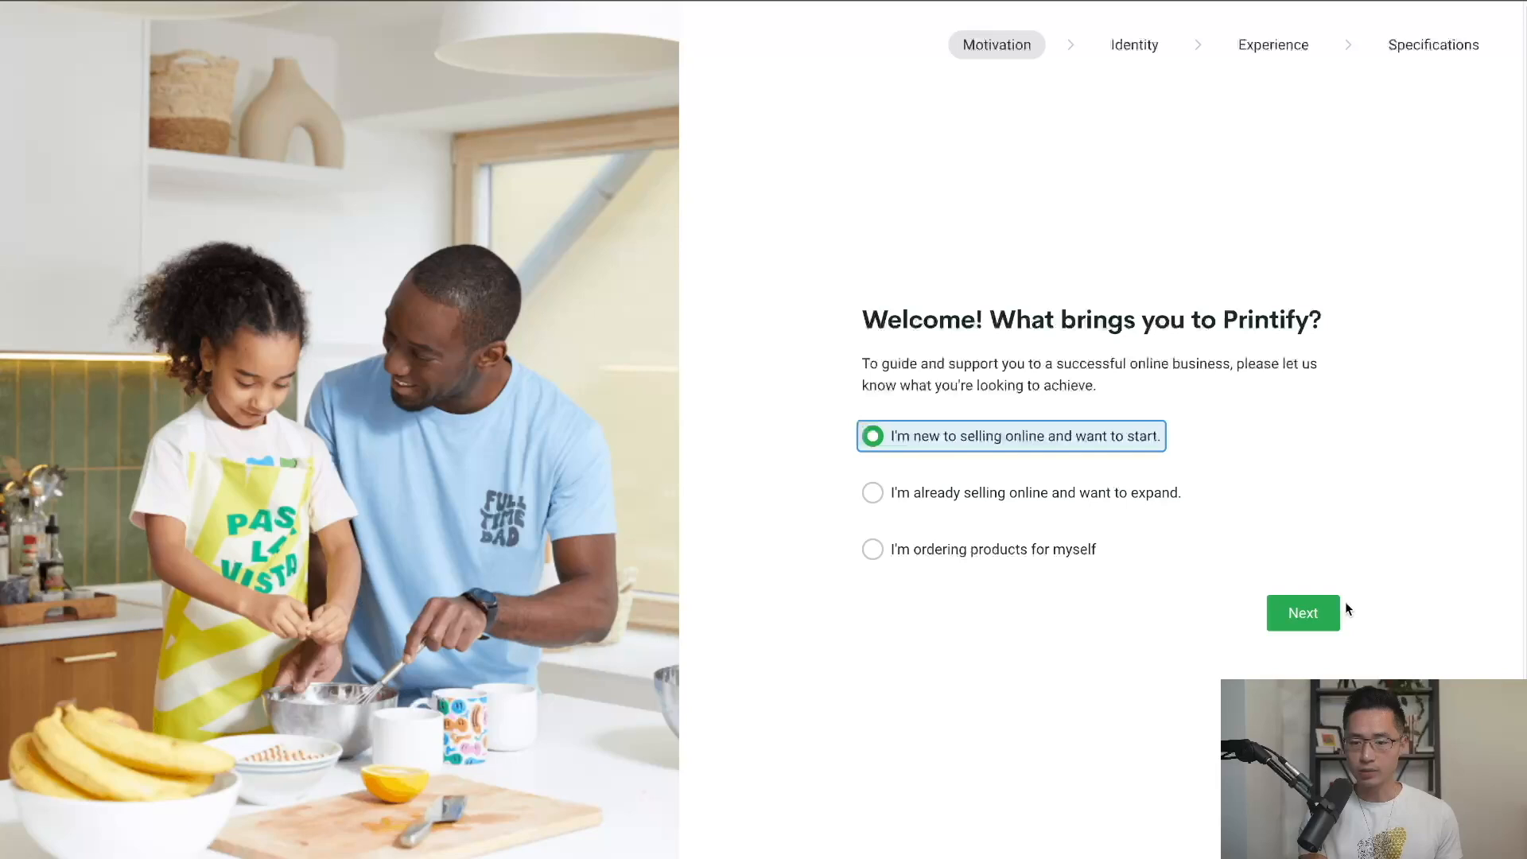
left_click(1313, 614)
scroll(1428, 418, "down", 1)
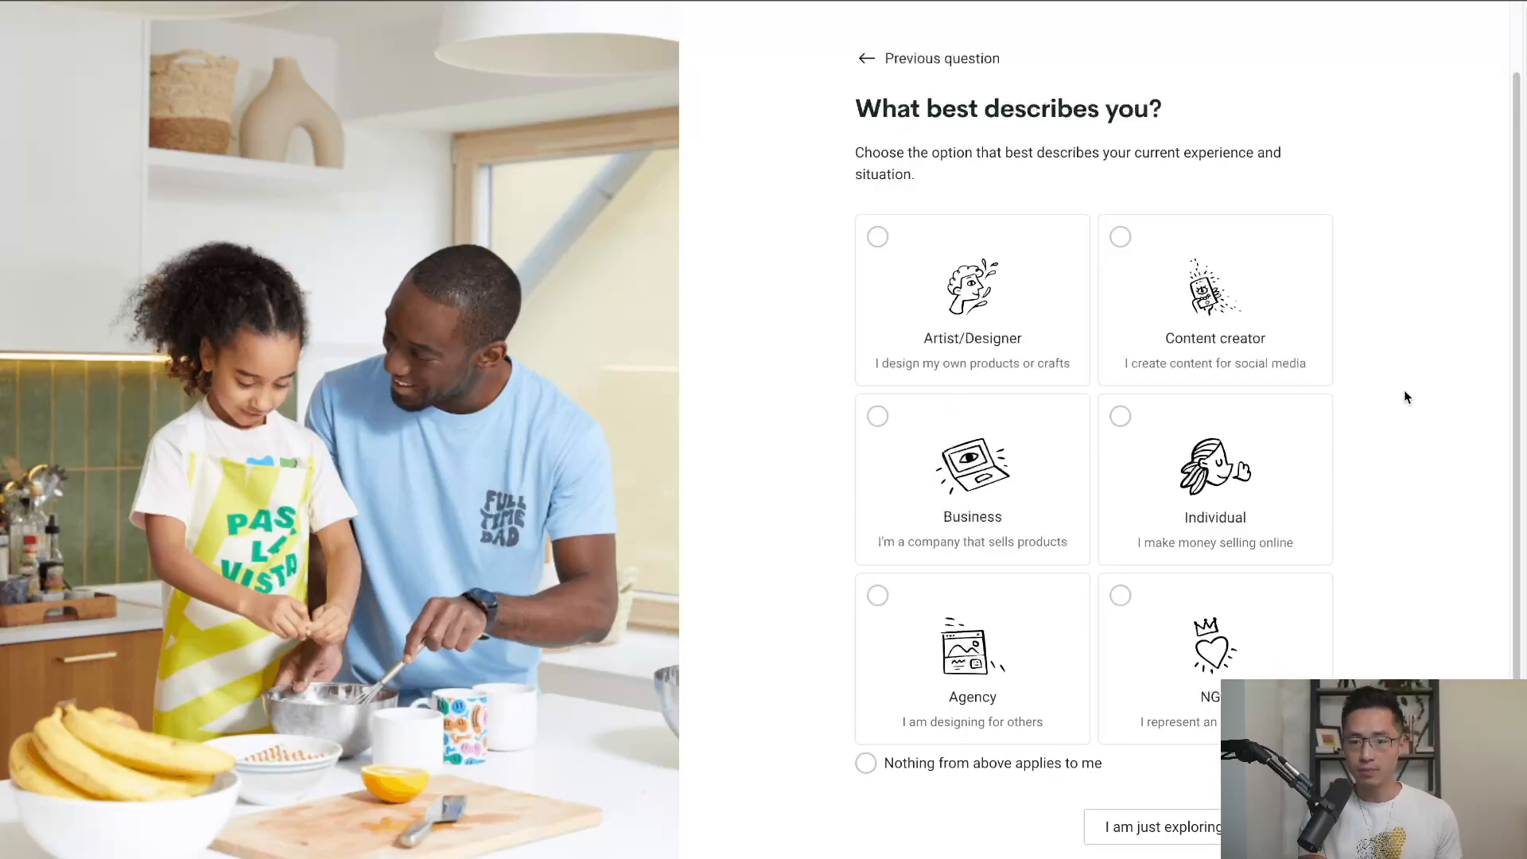
Finish onboarding as a just-starting content creator on YouTube, selling in the United States, referred by YouTube.
left_click(1254, 334)
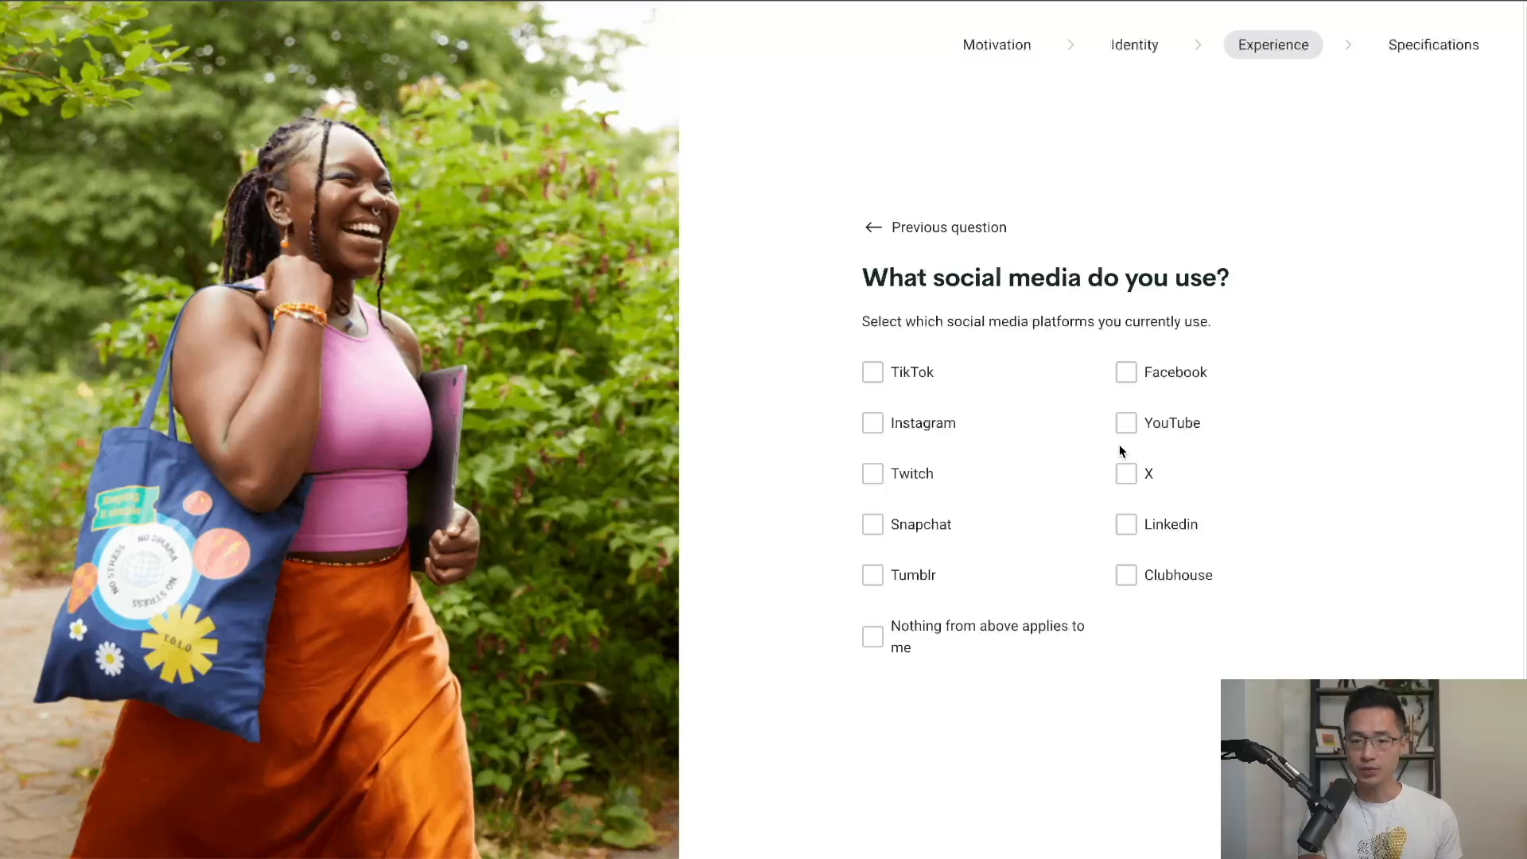
left_click(1127, 422)
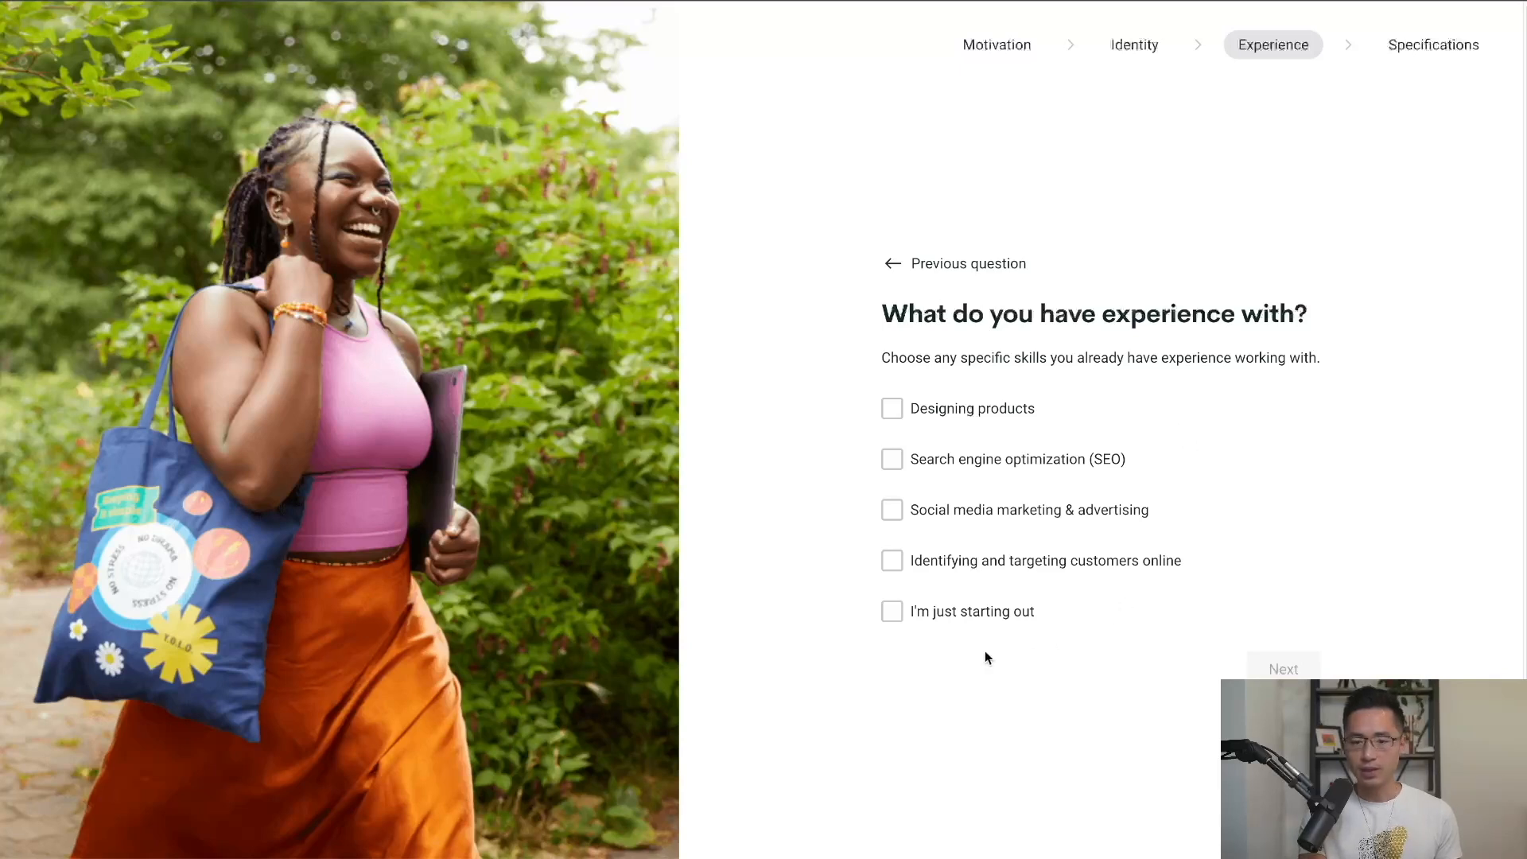
left_click(925, 617)
left_click(1278, 669)
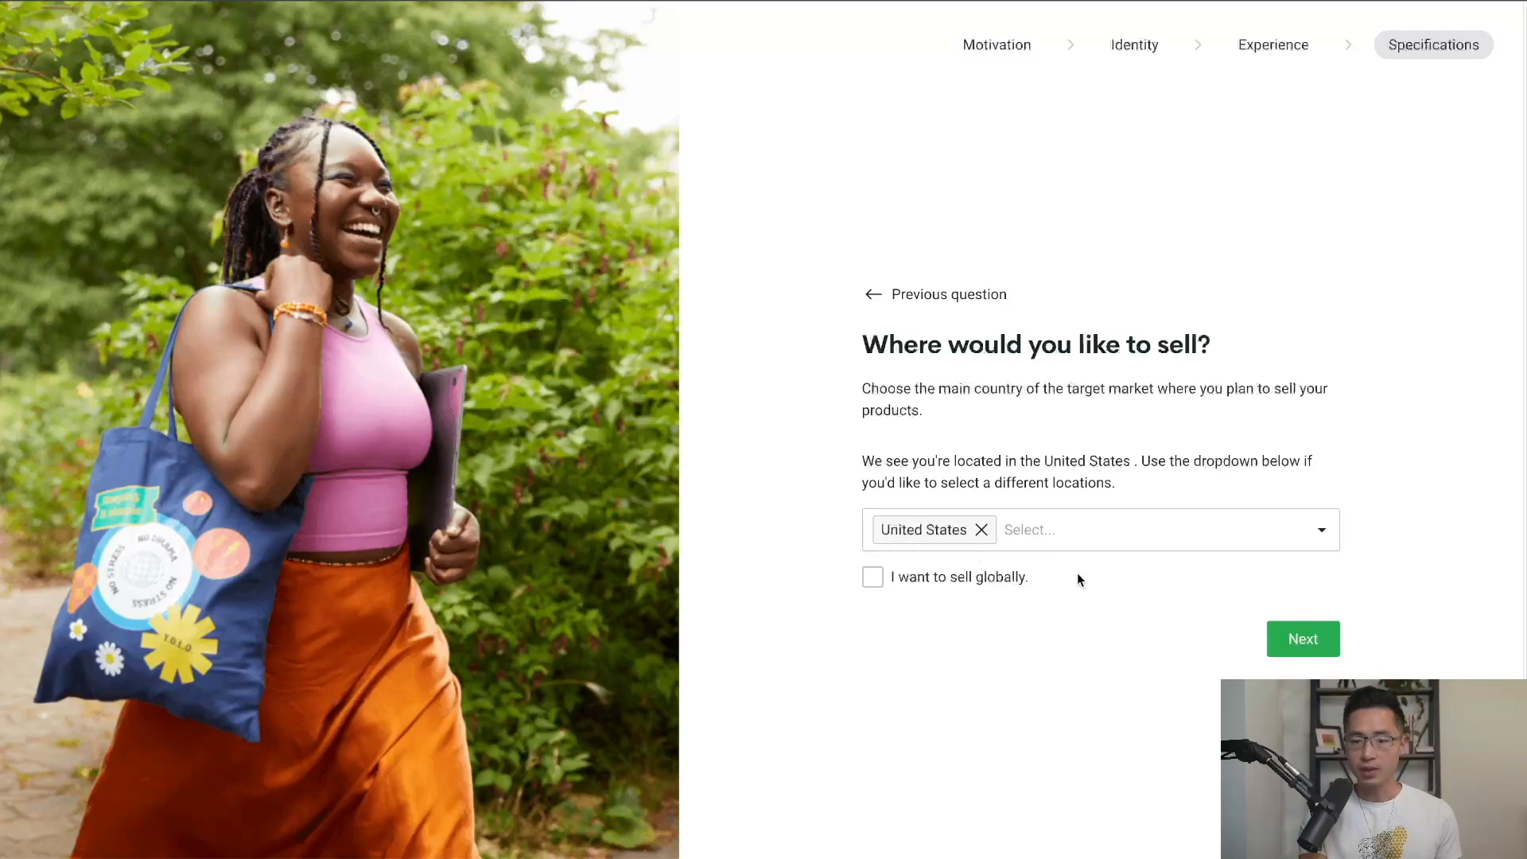
left_click(1304, 639)
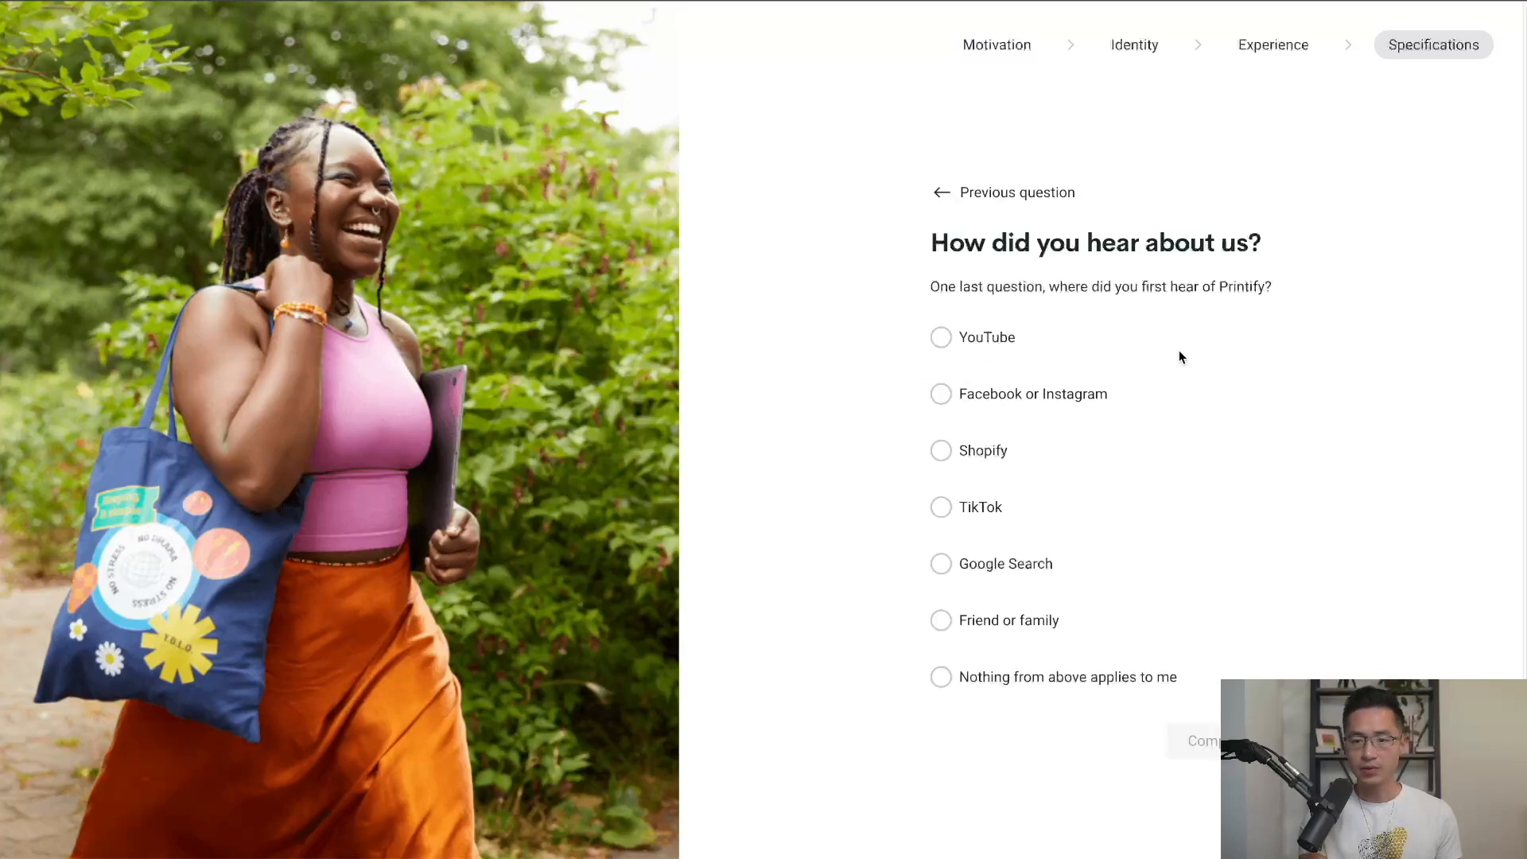
left_click(998, 339)
left_click(1193, 740)
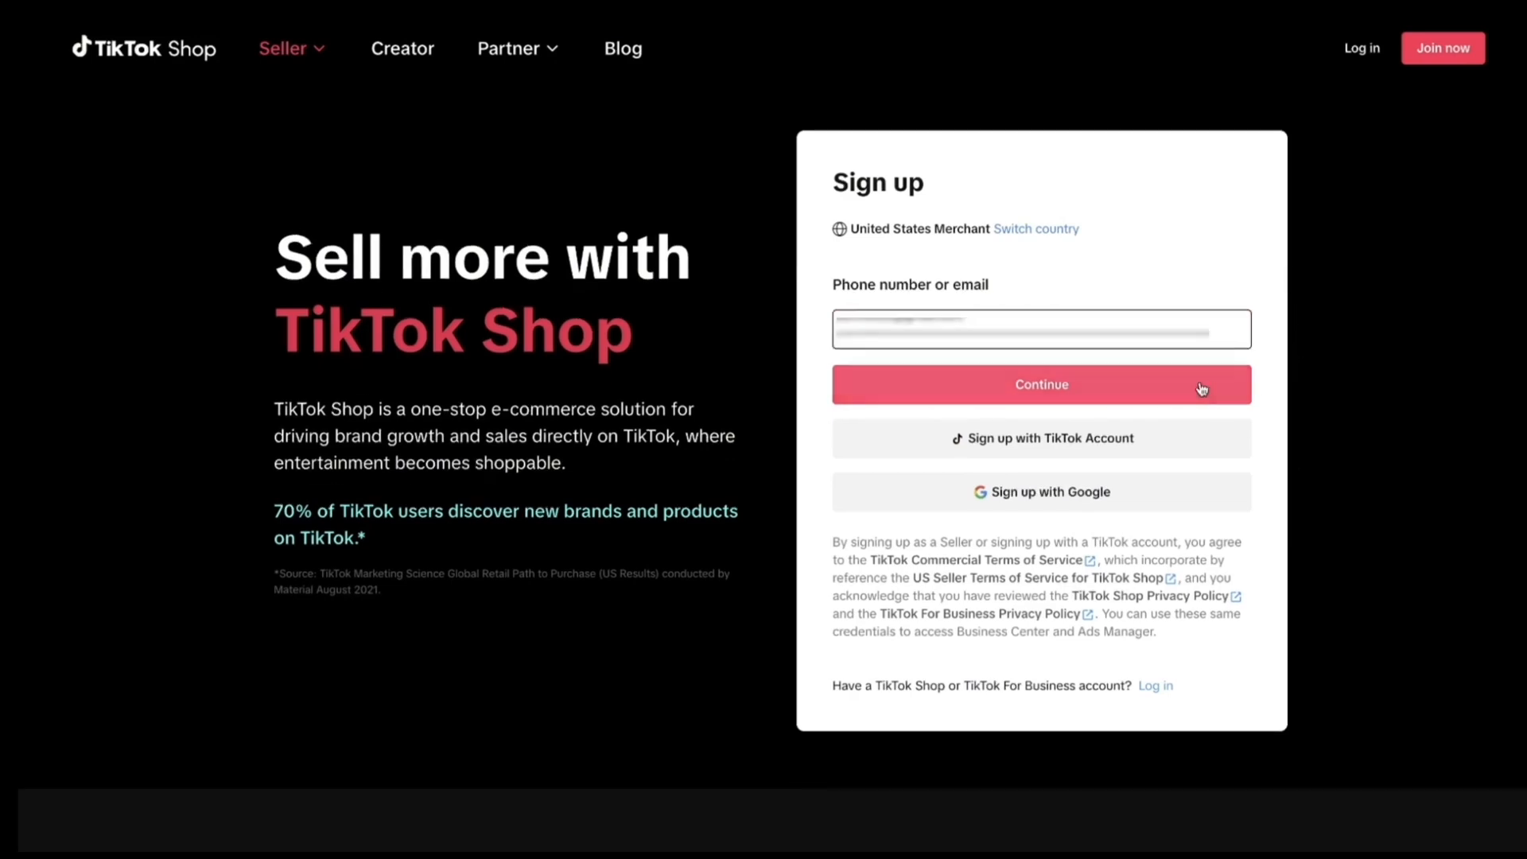
Submit the seller email and password, then compare the Individual, Sole proprietorship, Corporation and Partnership business types.
left_click(1201, 387)
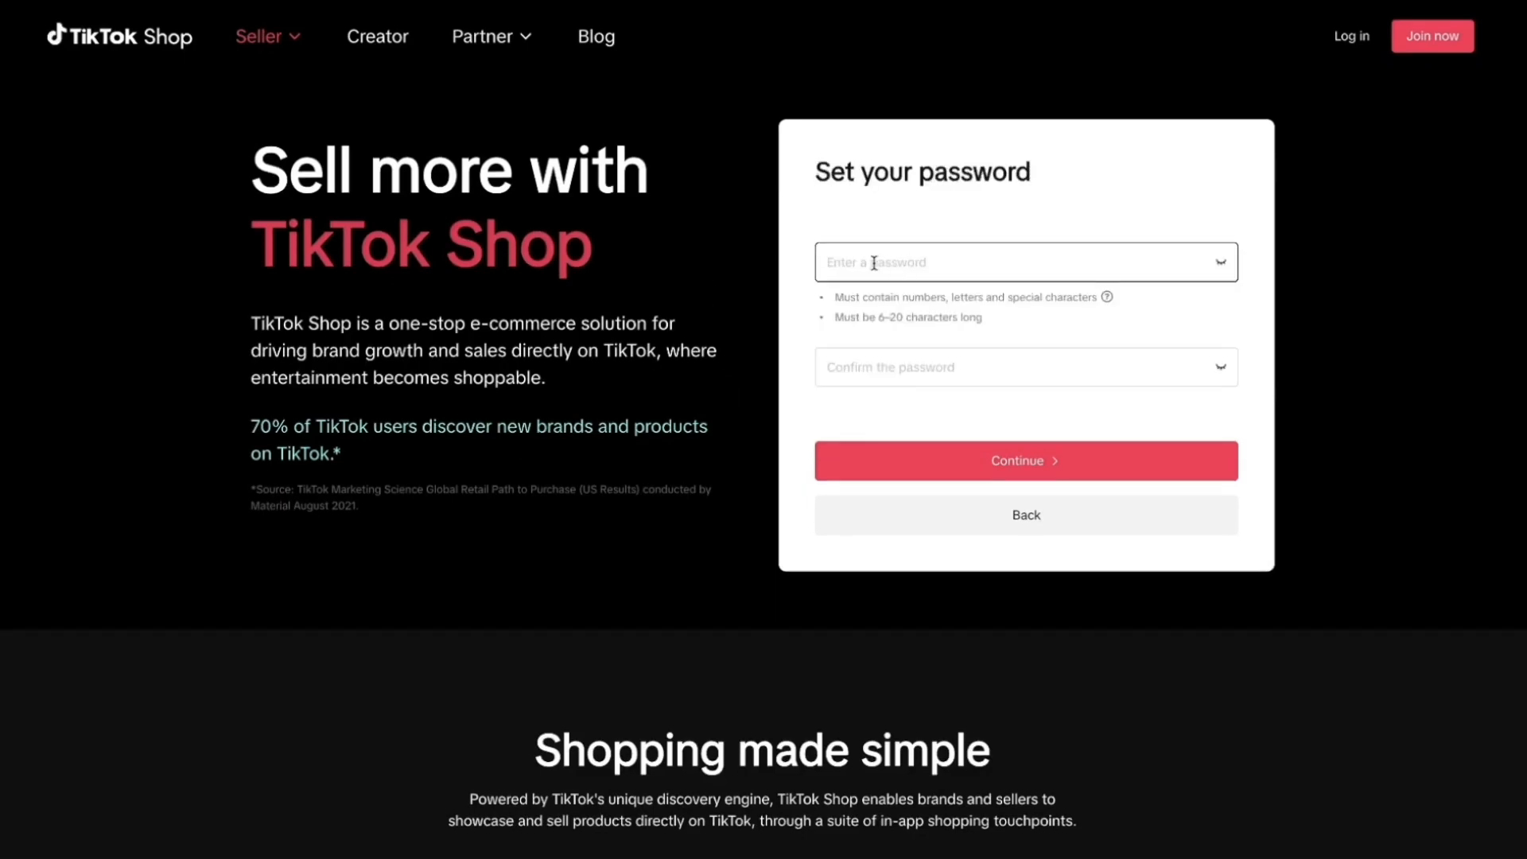
left_click(1173, 458)
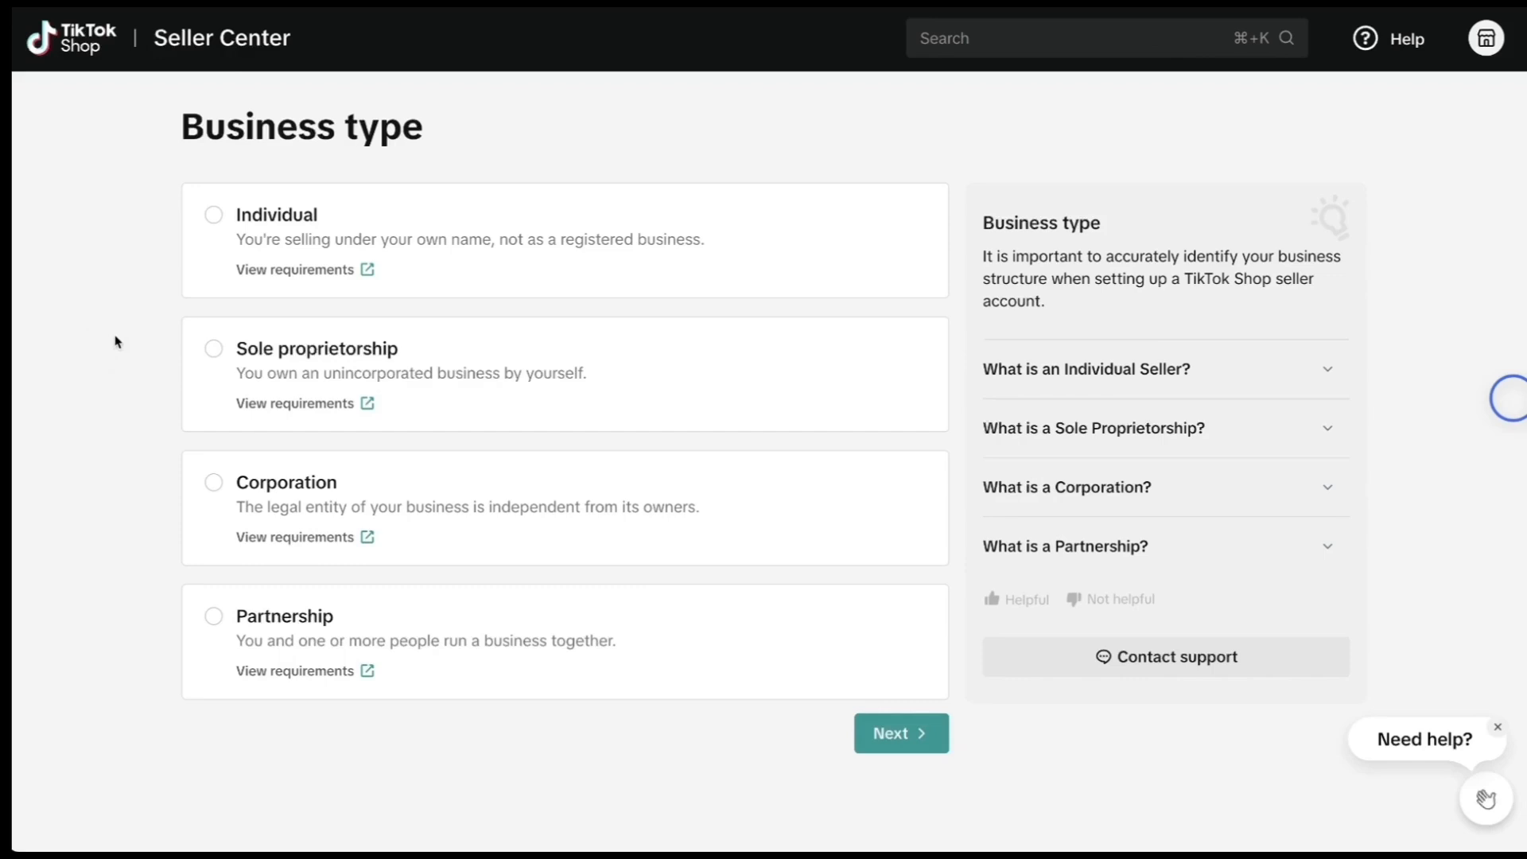
left_click(150, 236)
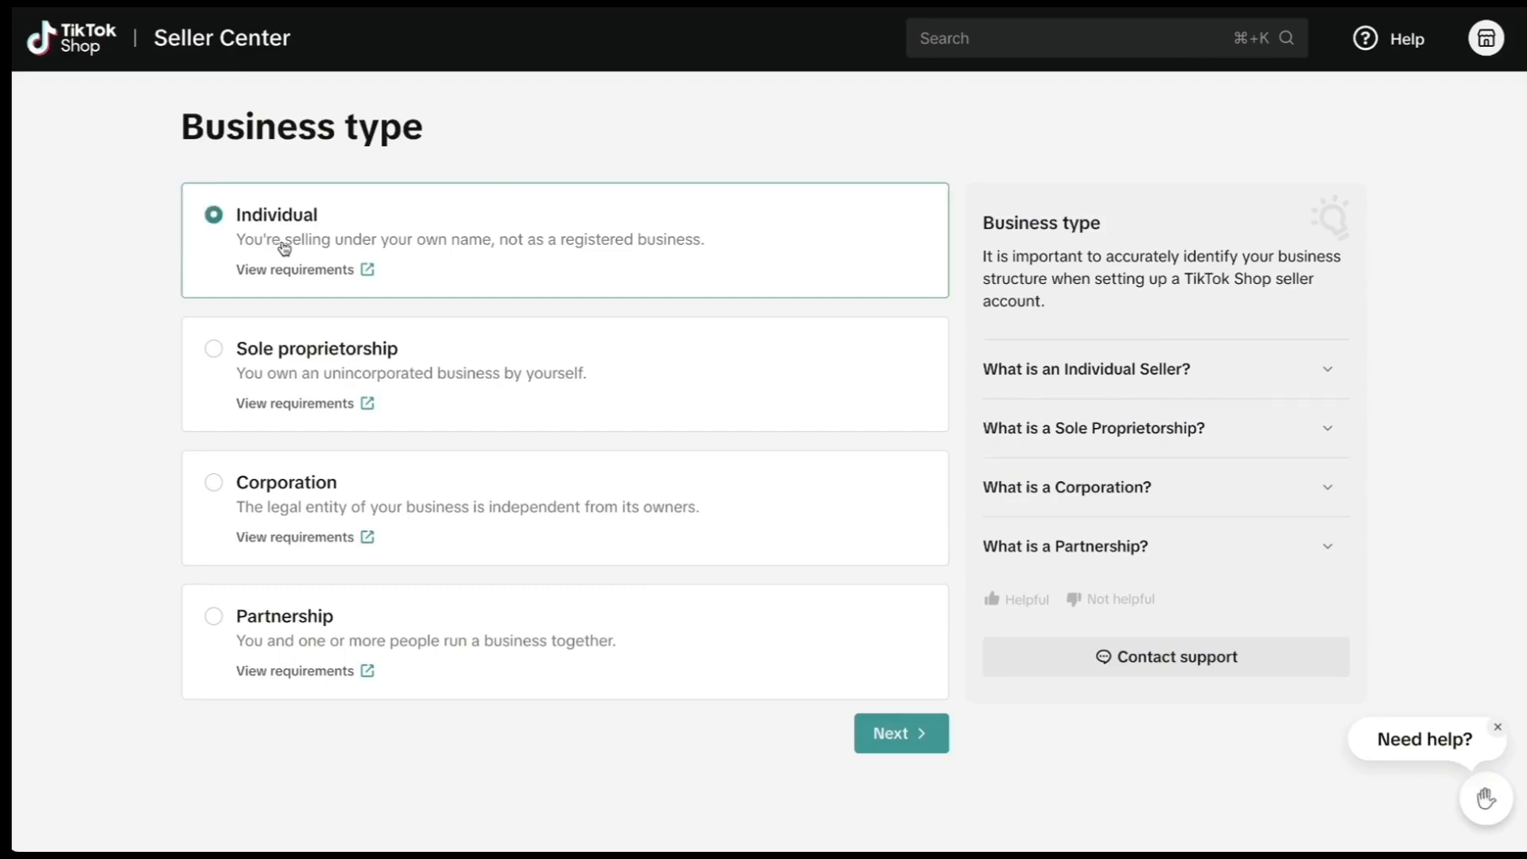
left_click(636, 373)
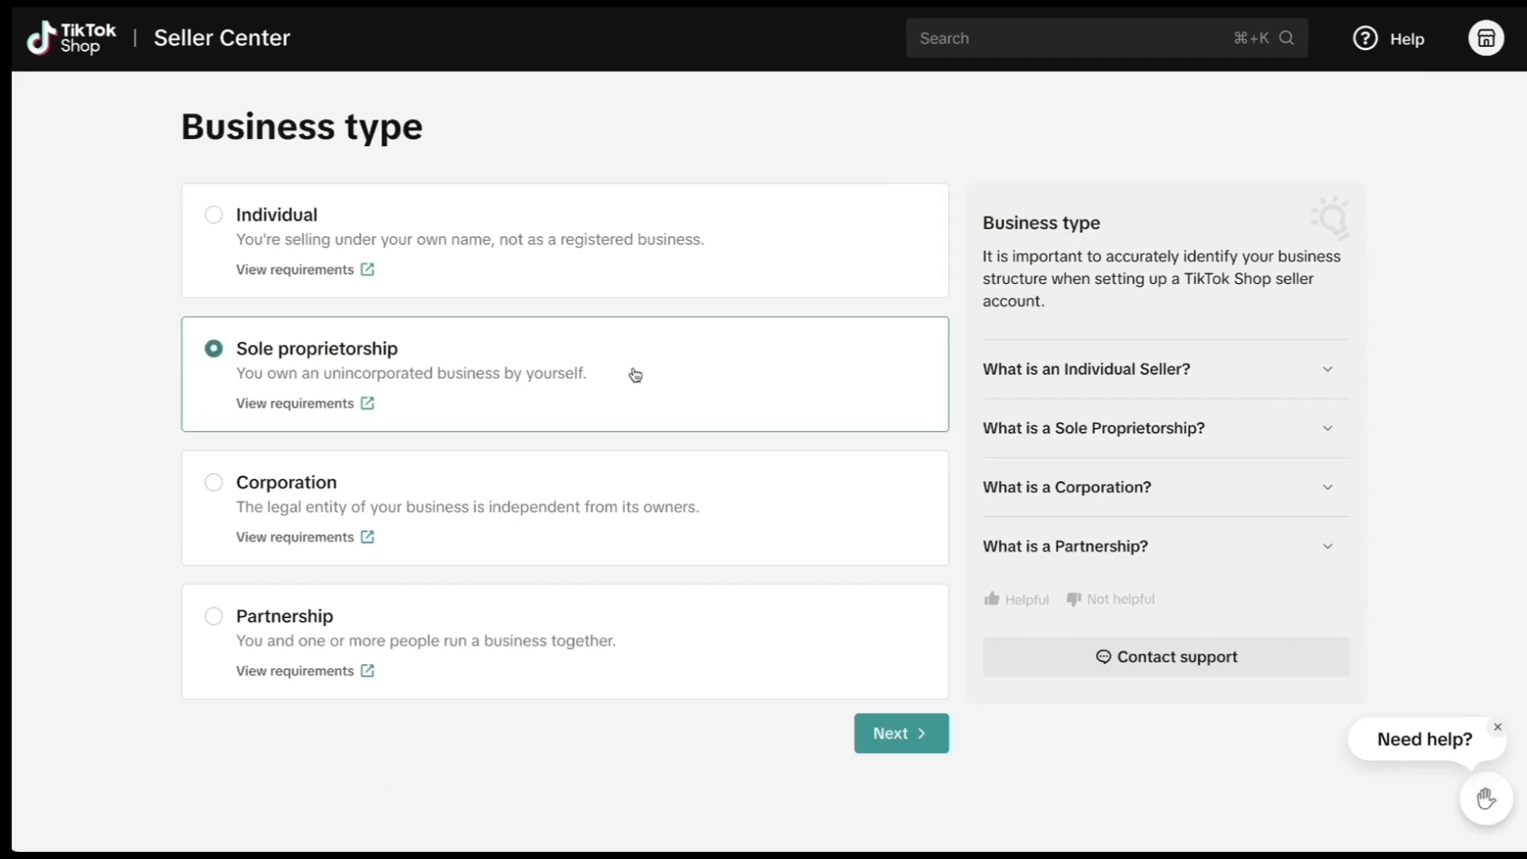
left_click(552, 501)
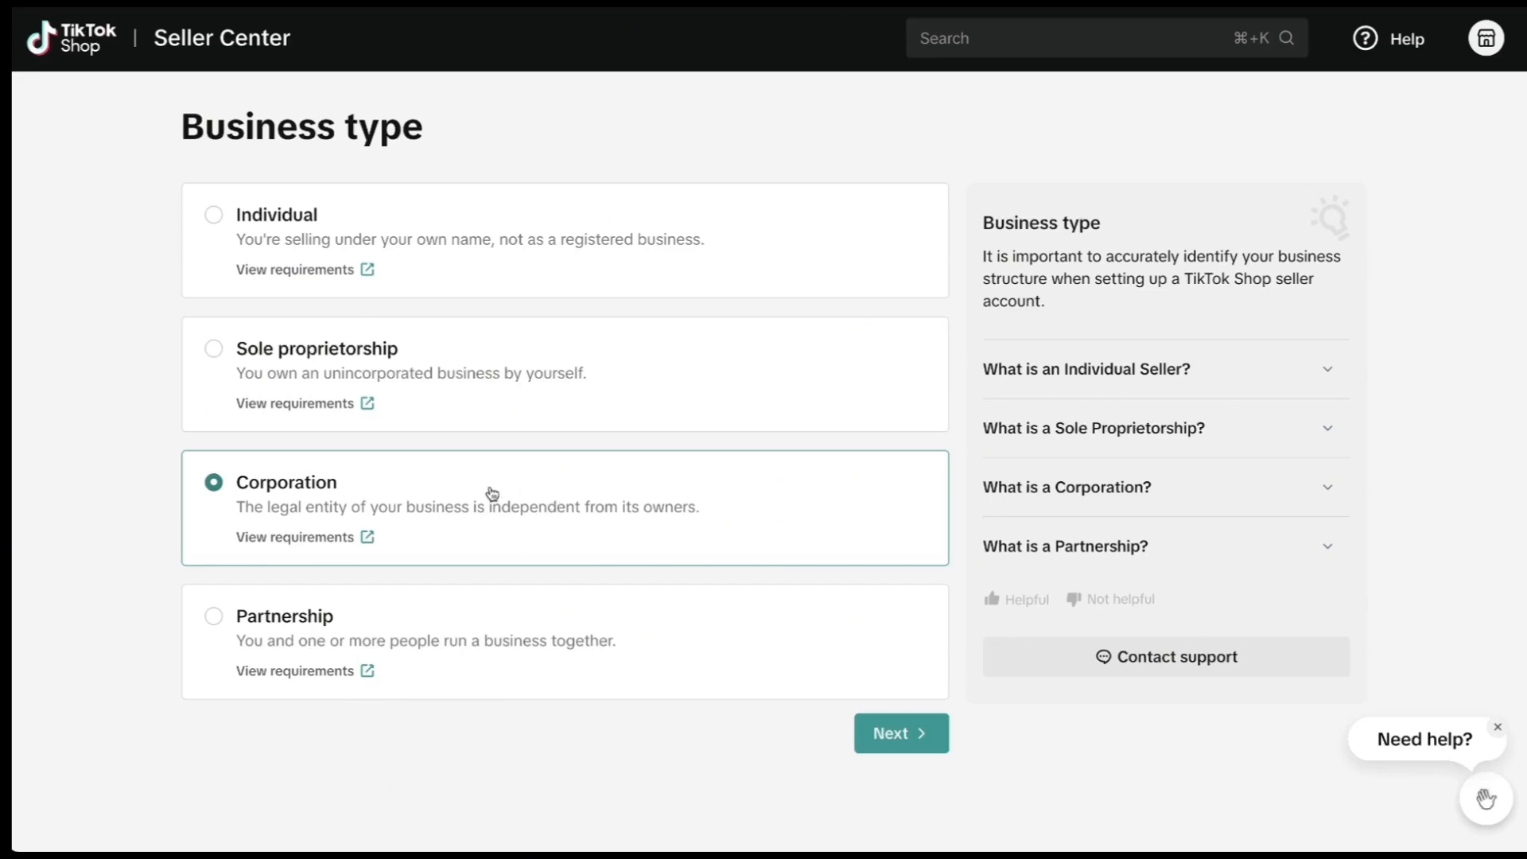
left_click(561, 612)
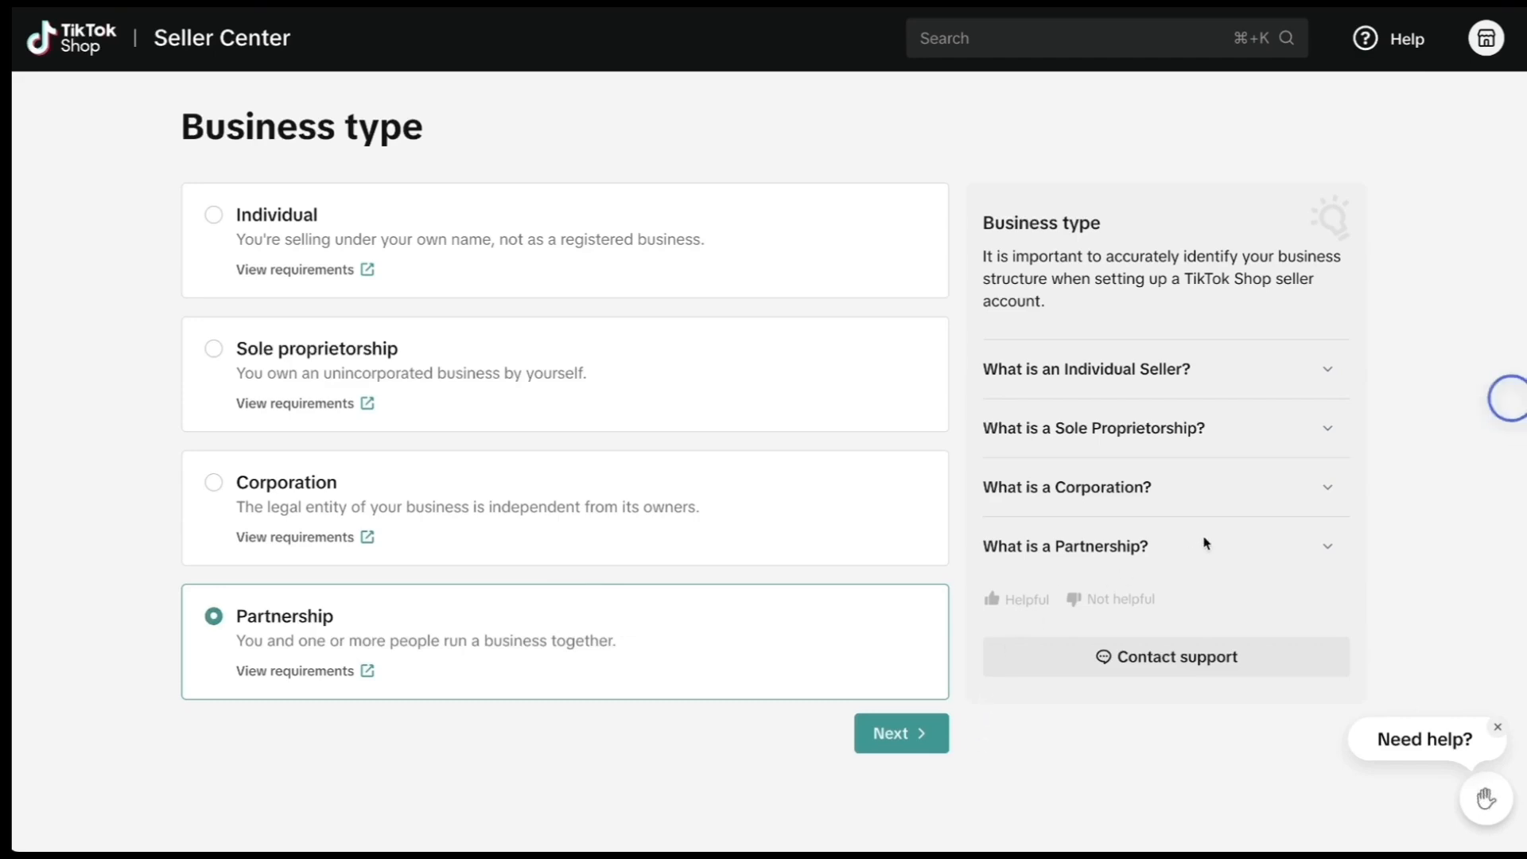
Read the Individual Seller and Sole Proprietorship FAQs, then continue as Individual to ID verification.
left_click(1328, 370)
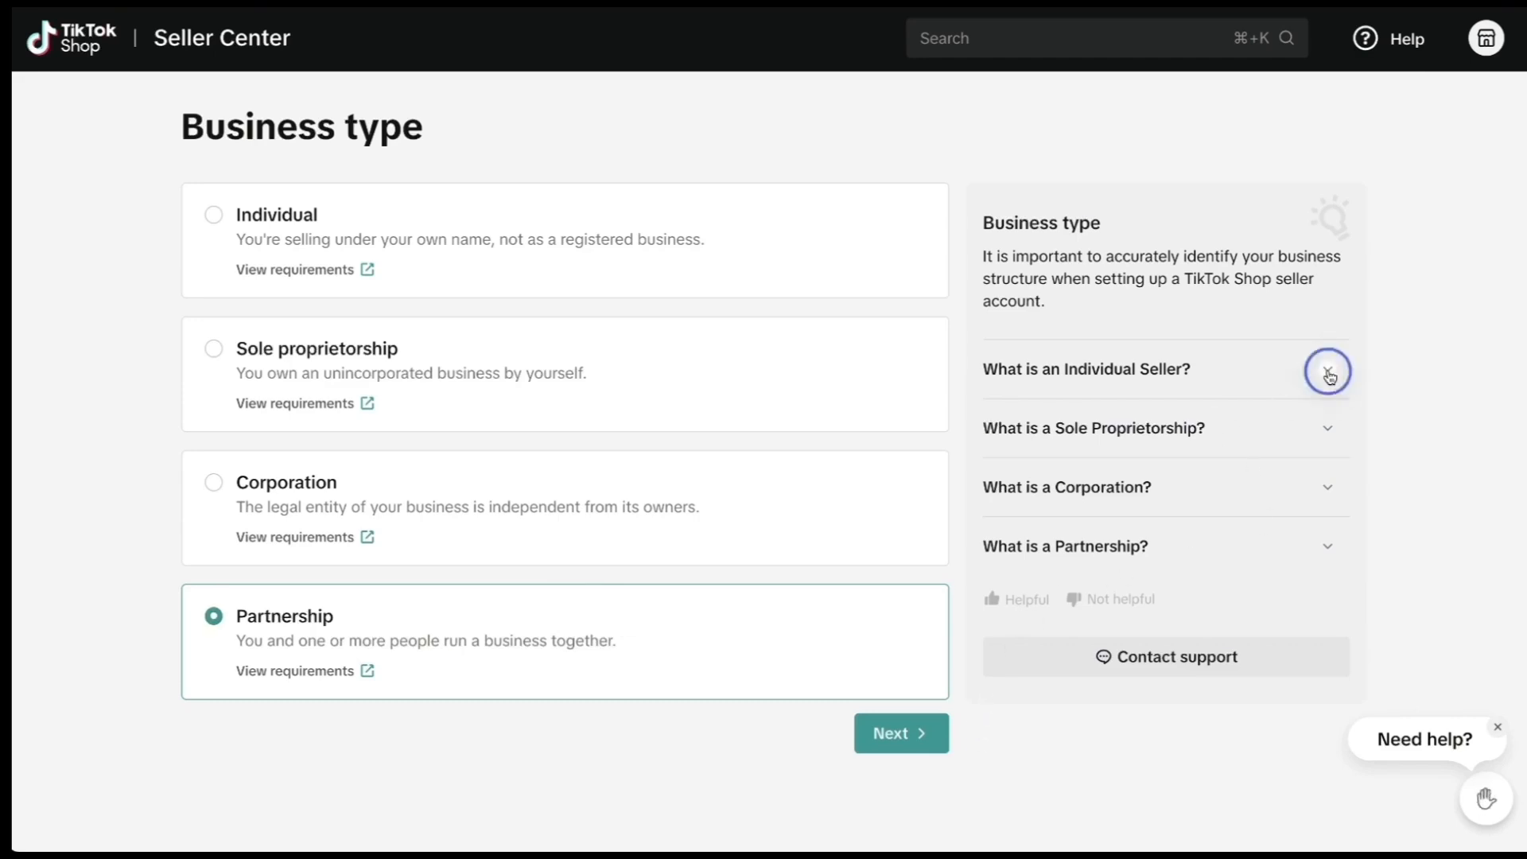
left_click(1328, 523)
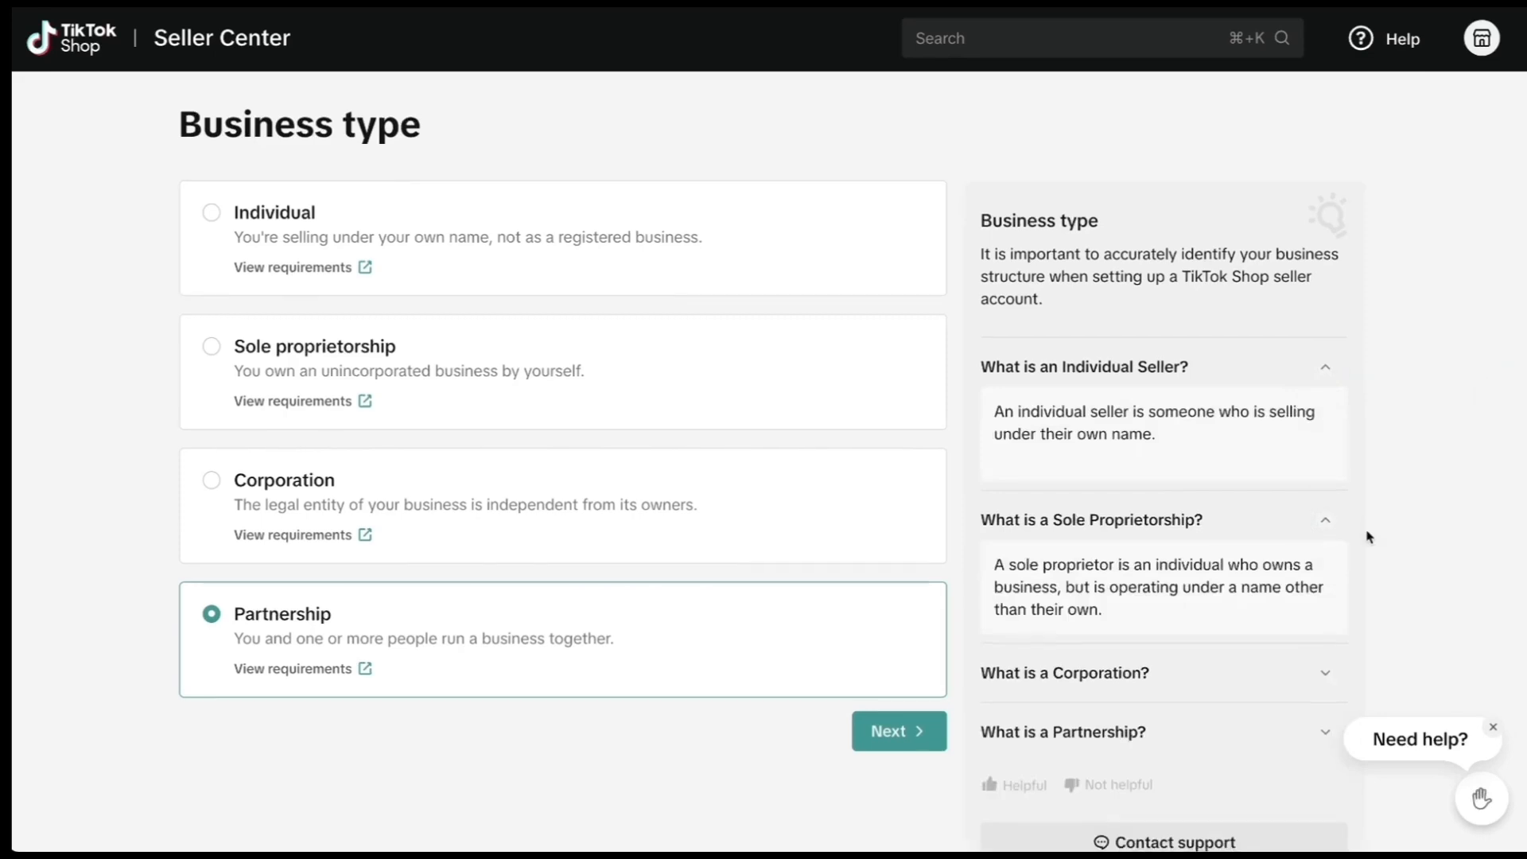
scroll(1364, 581, "down", 1)
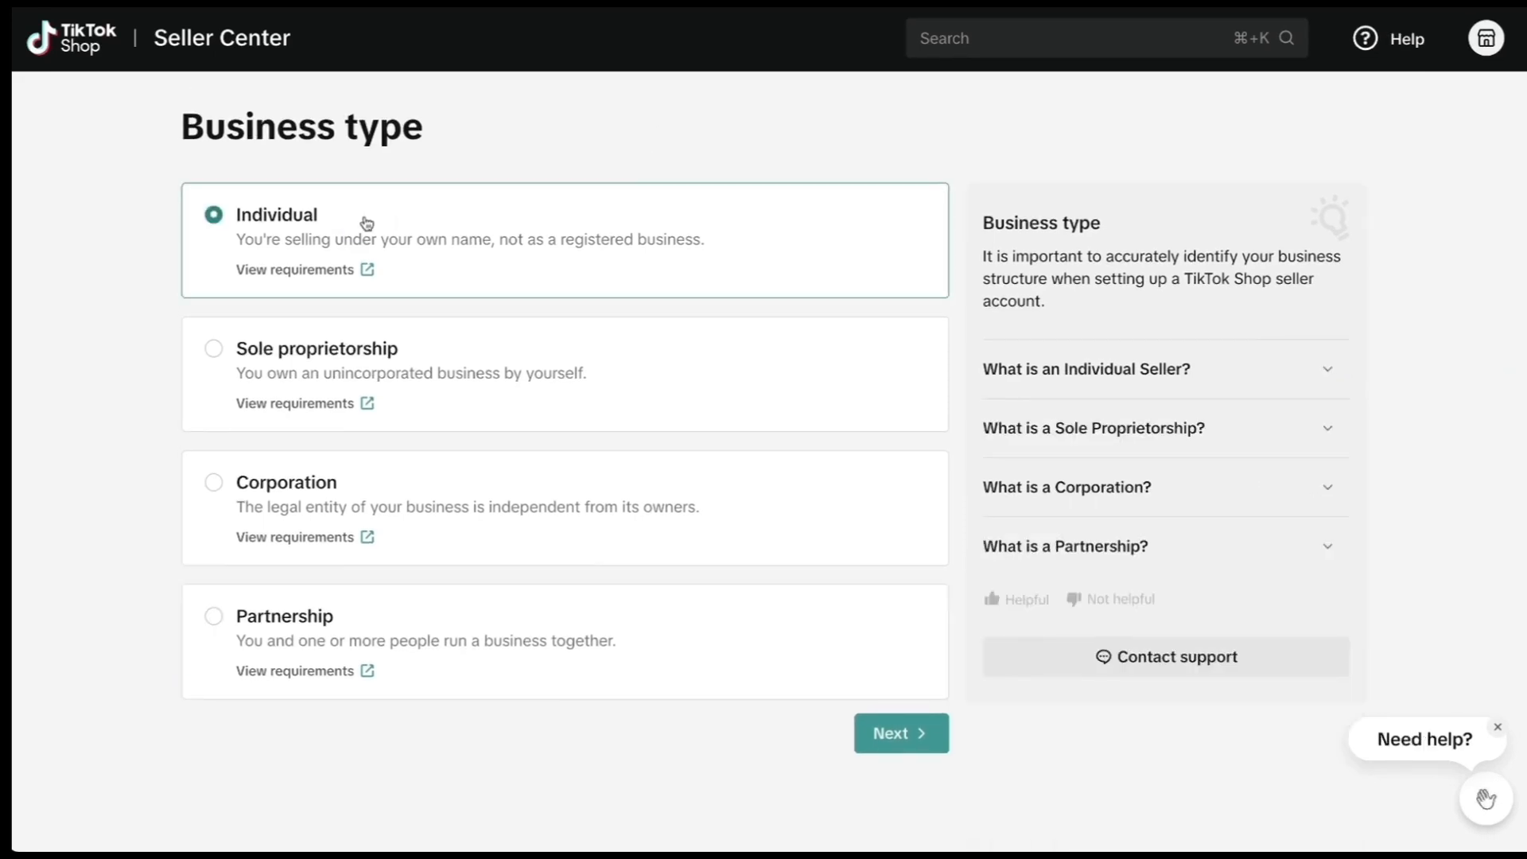
left_click(893, 732)
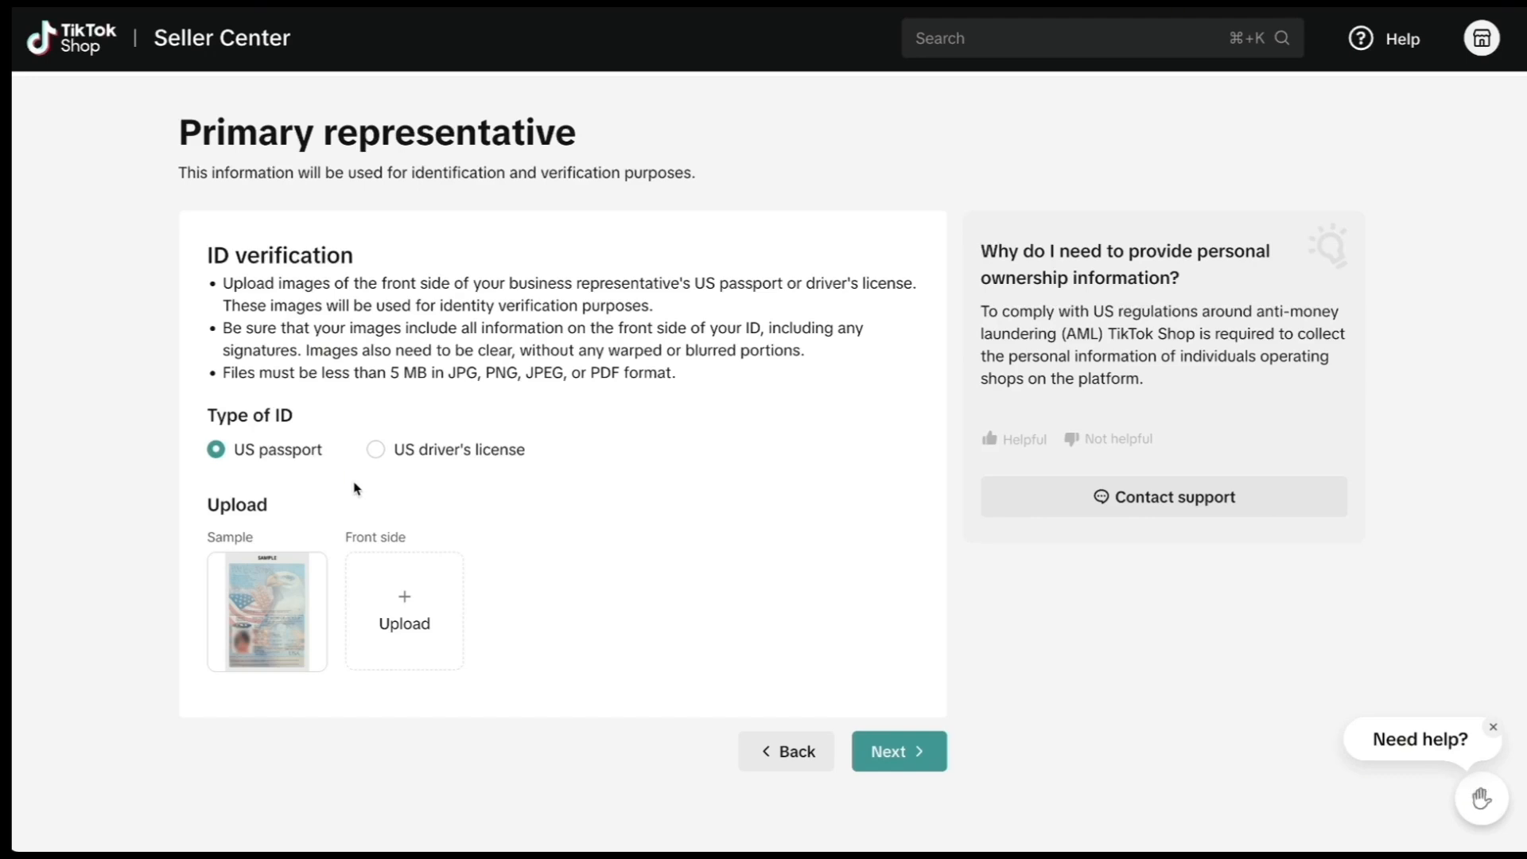
Scroll the primary representative form down to the SSN section and advance to Shop information.
scroll(647, 443, "down", 6)
scroll(617, 403, "down", 1)
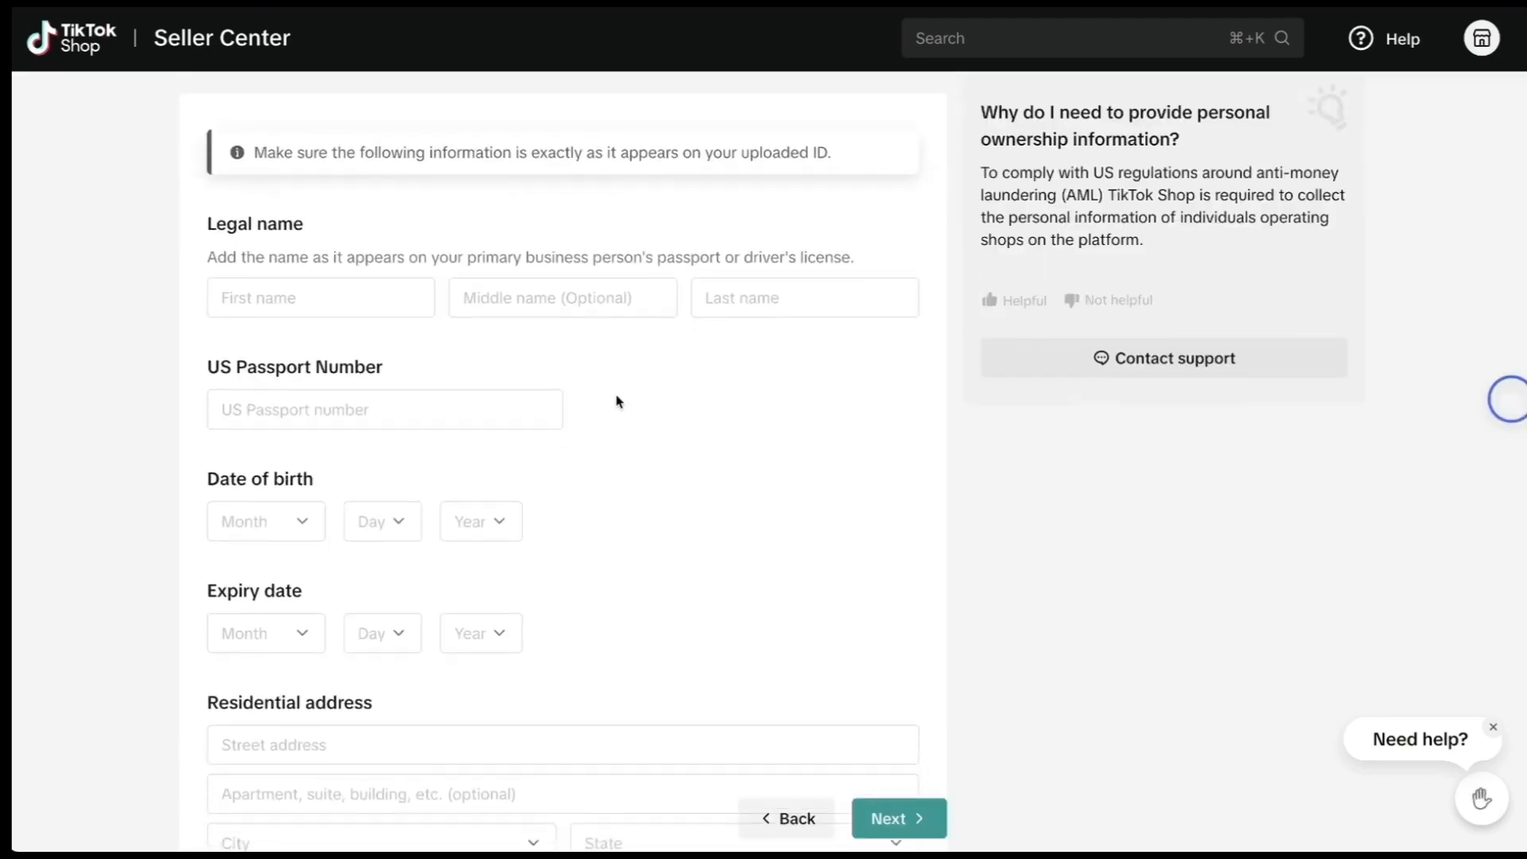
scroll(619, 402, "down", 1)
scroll(618, 401, "down", 1)
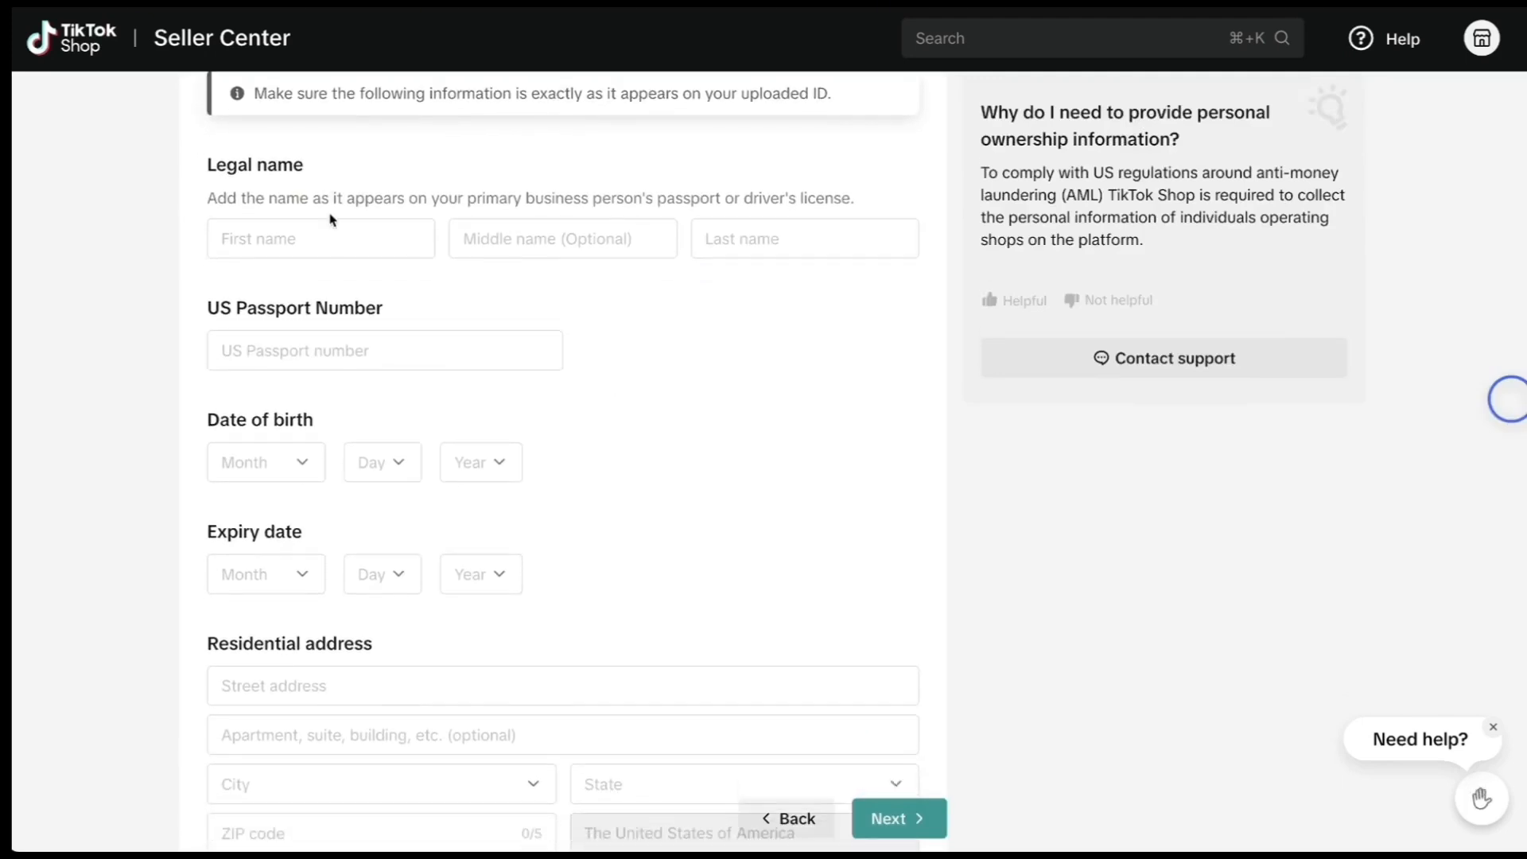
scroll(449, 362, "down", 1)
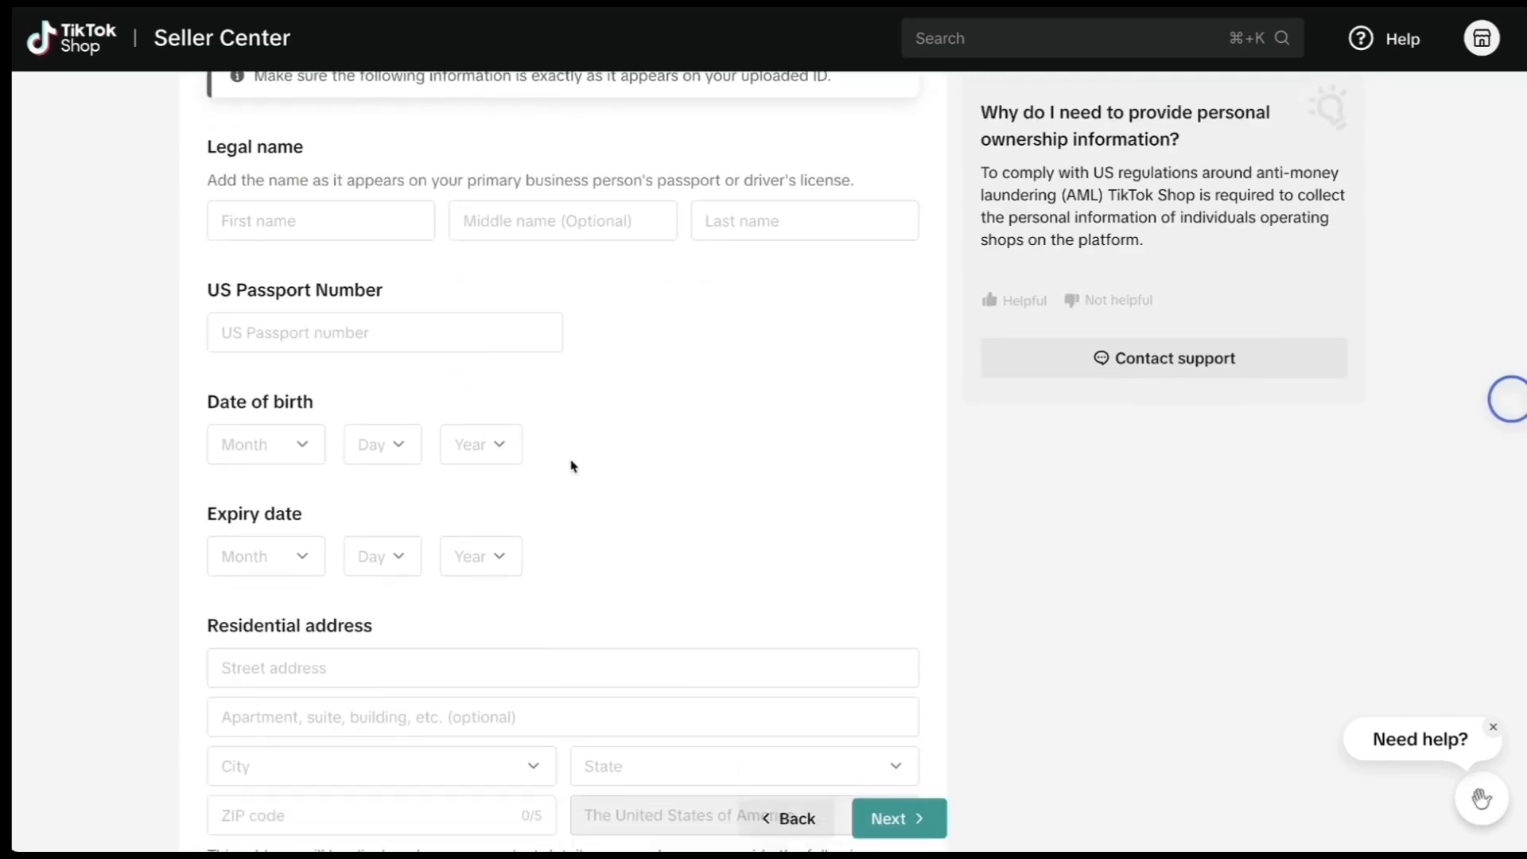
scroll(610, 514, "down", 6)
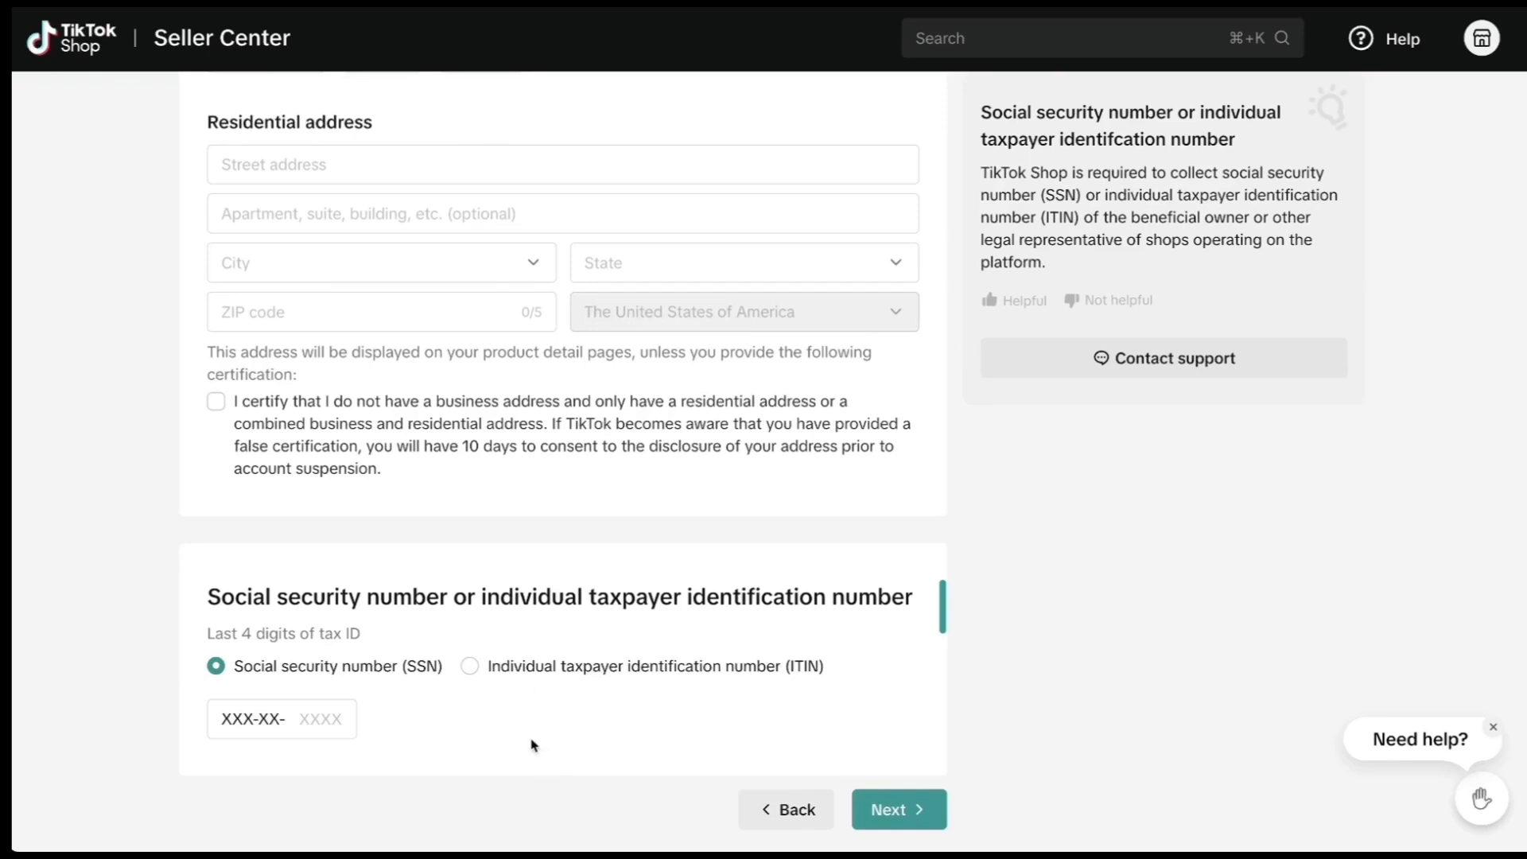
left_click(899, 808)
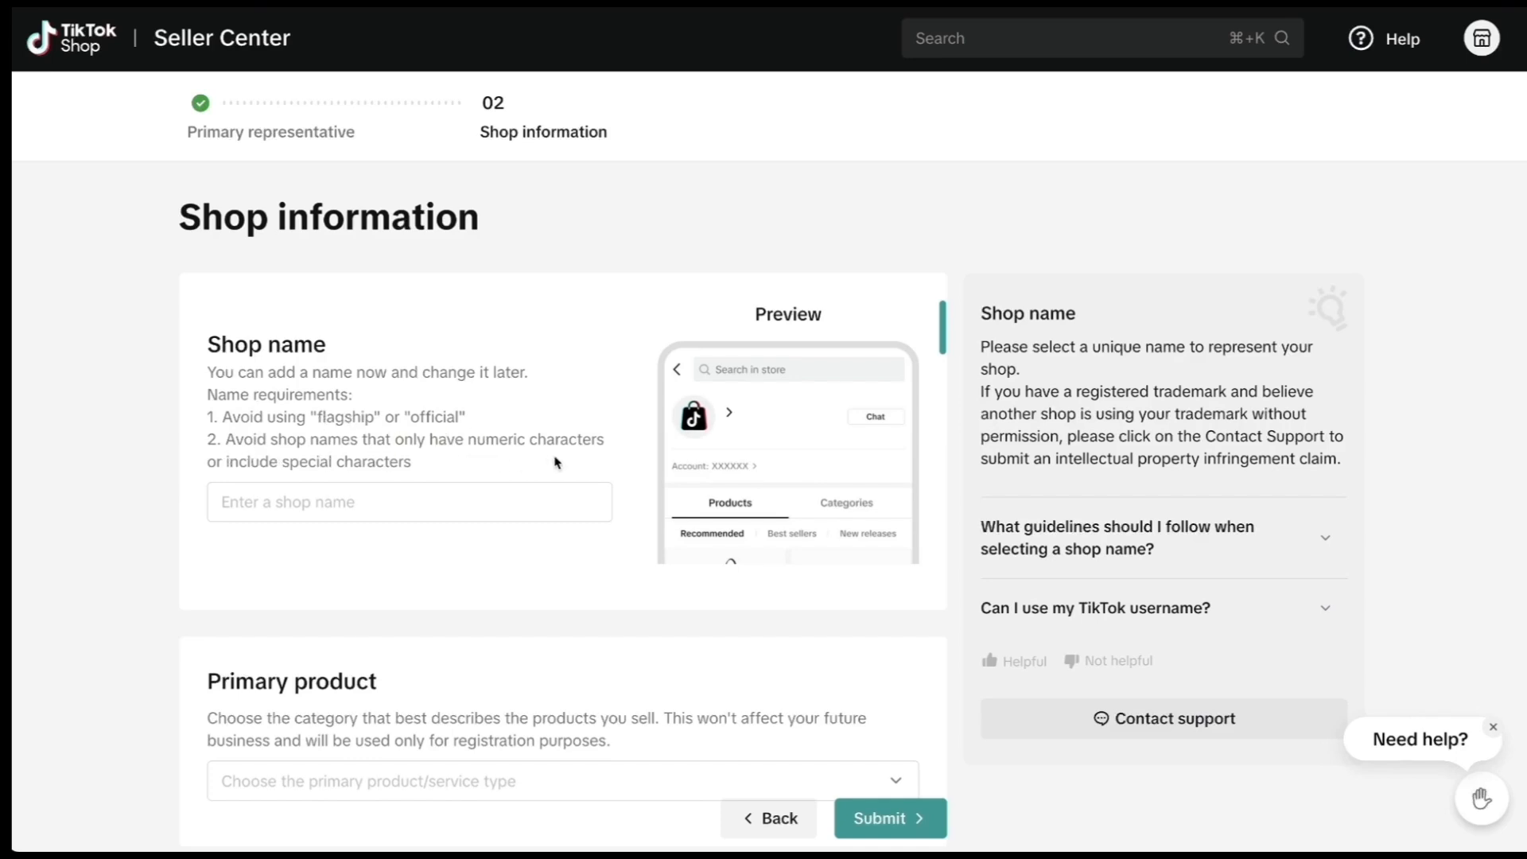
Name the shop 'D Kumo Shop' and choose Home Improvement as the primary product.
left_click(383, 487)
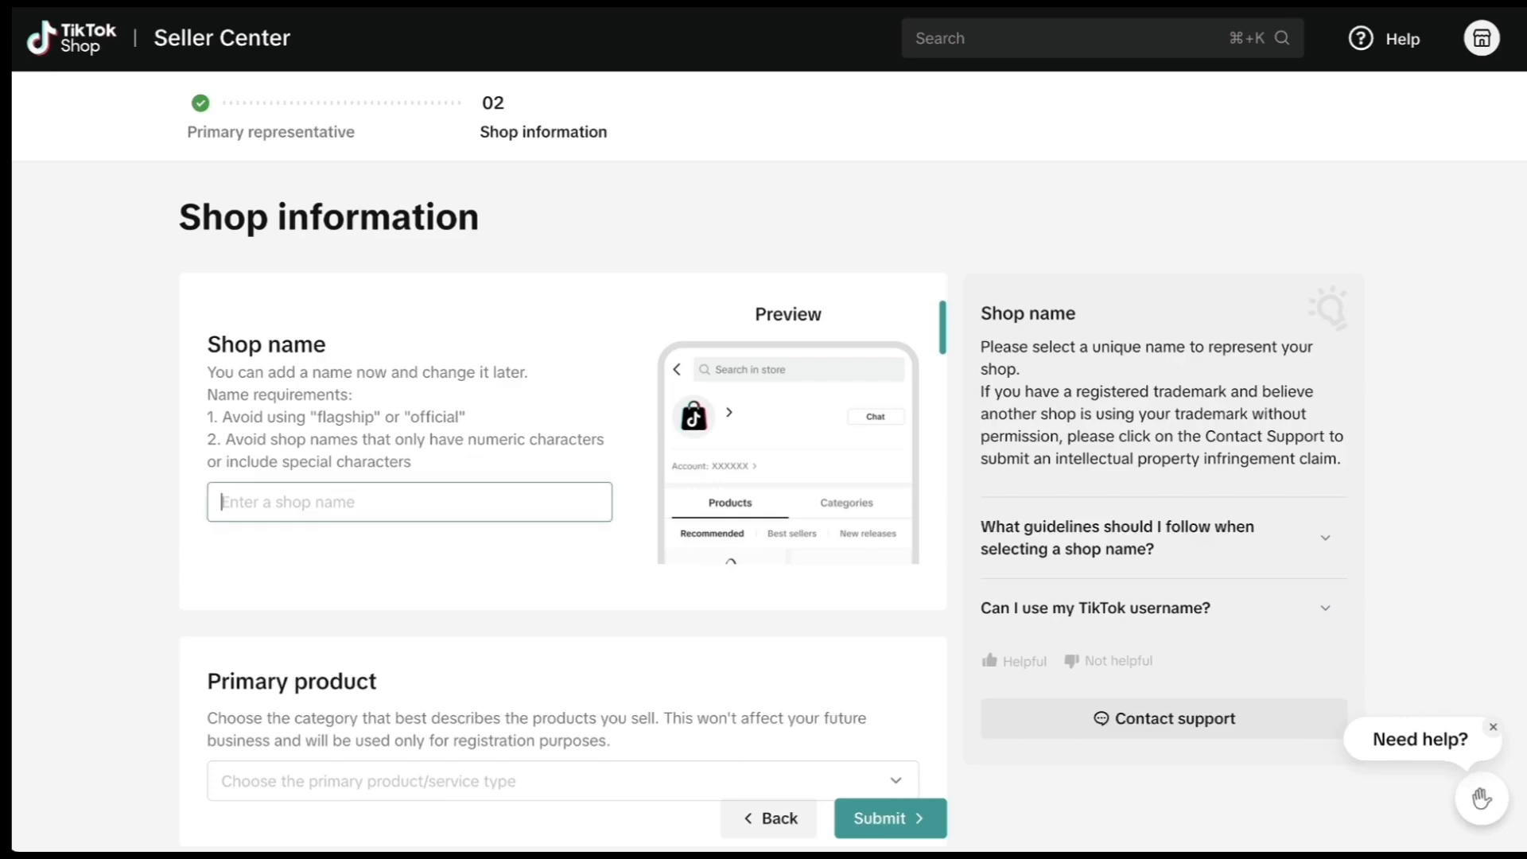
type("D Kumo Shop")
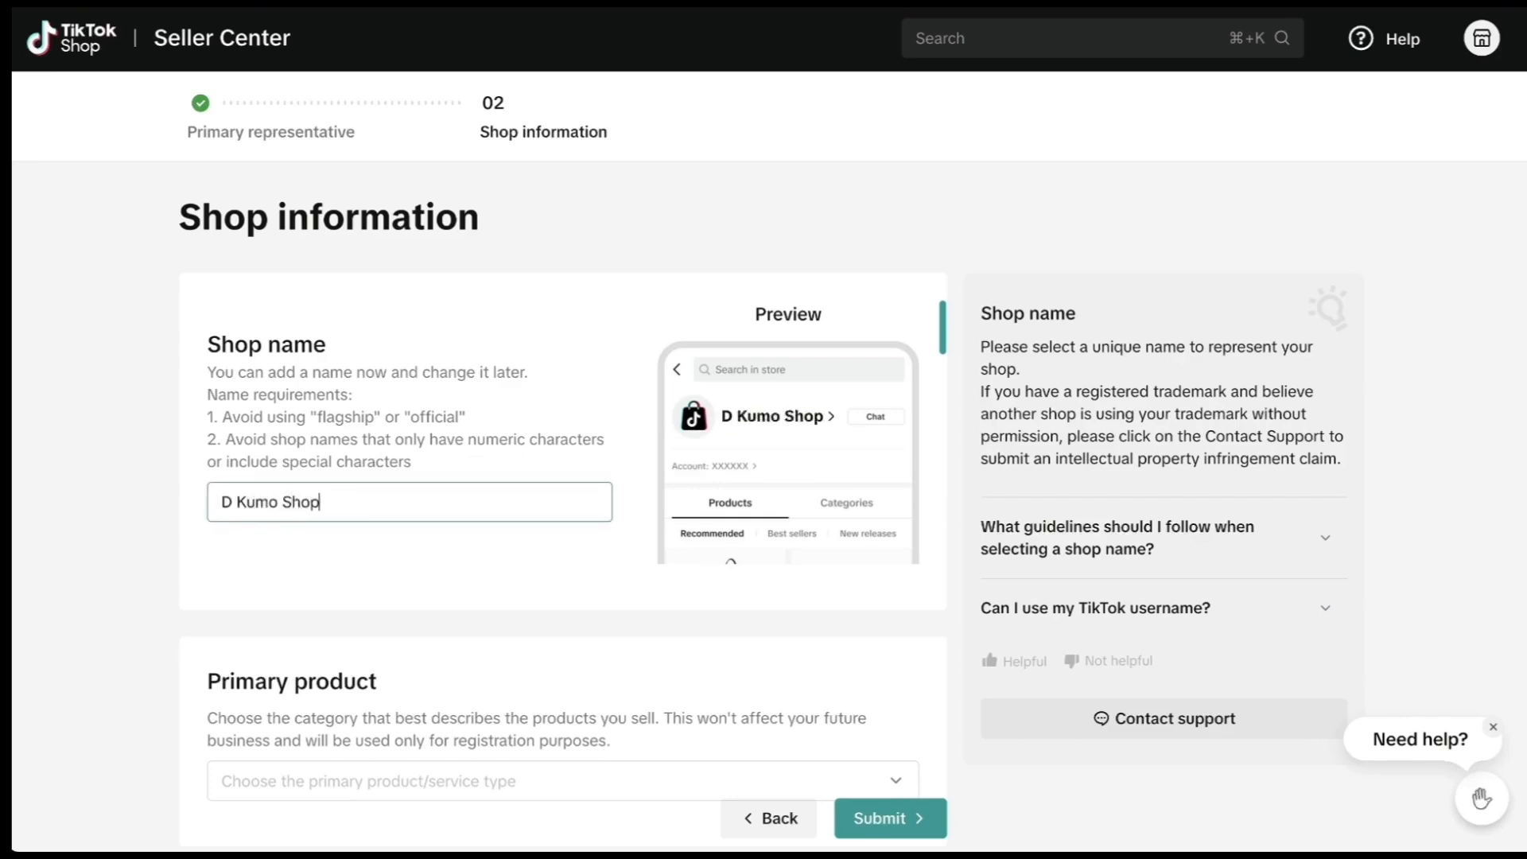
scroll(211, 493, "down", 3)
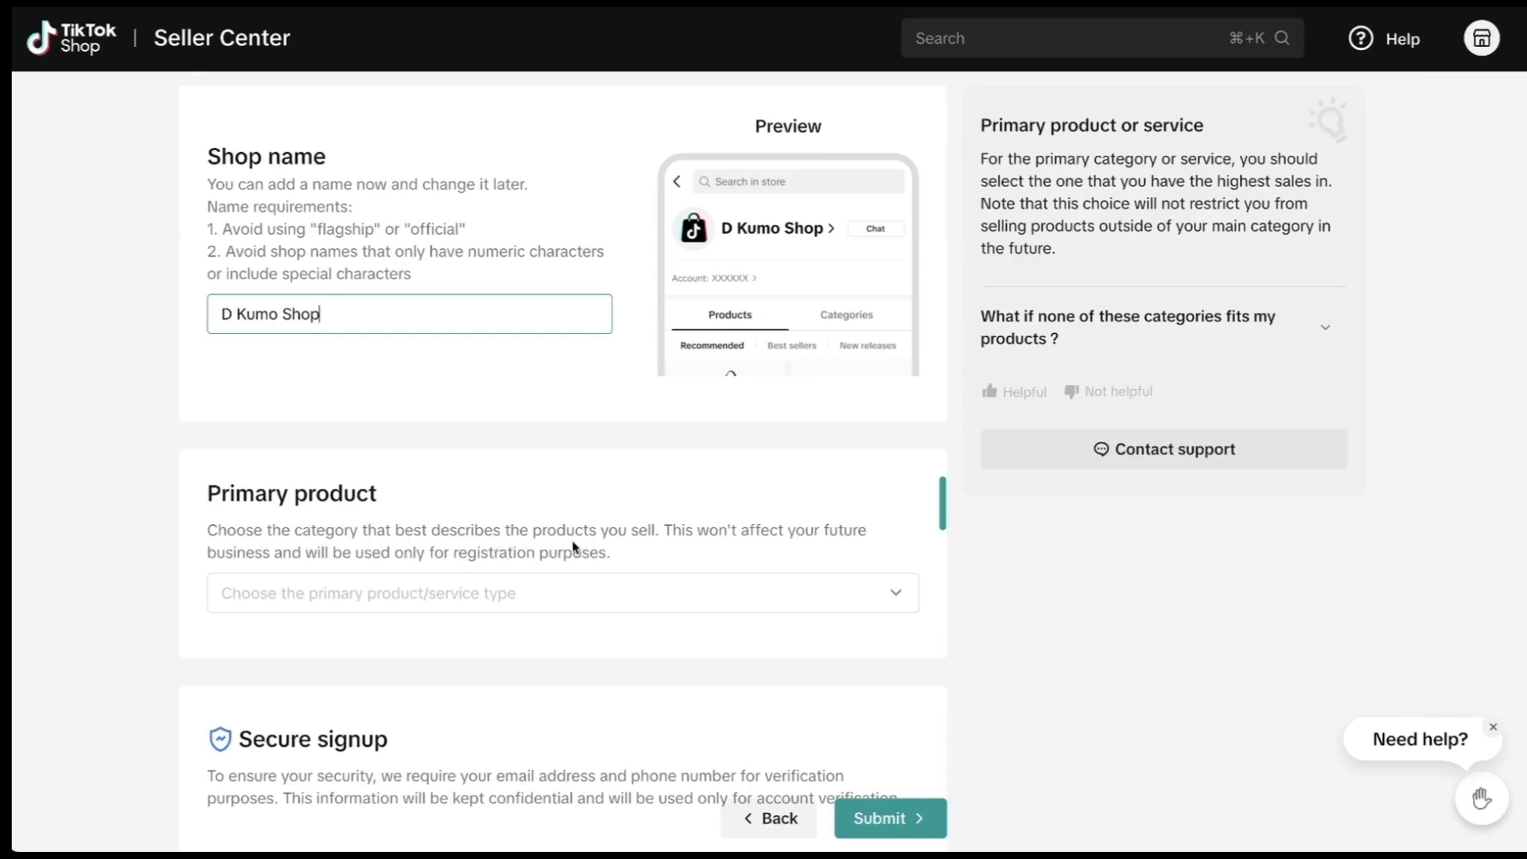
scroll(626, 555, "down", 2)
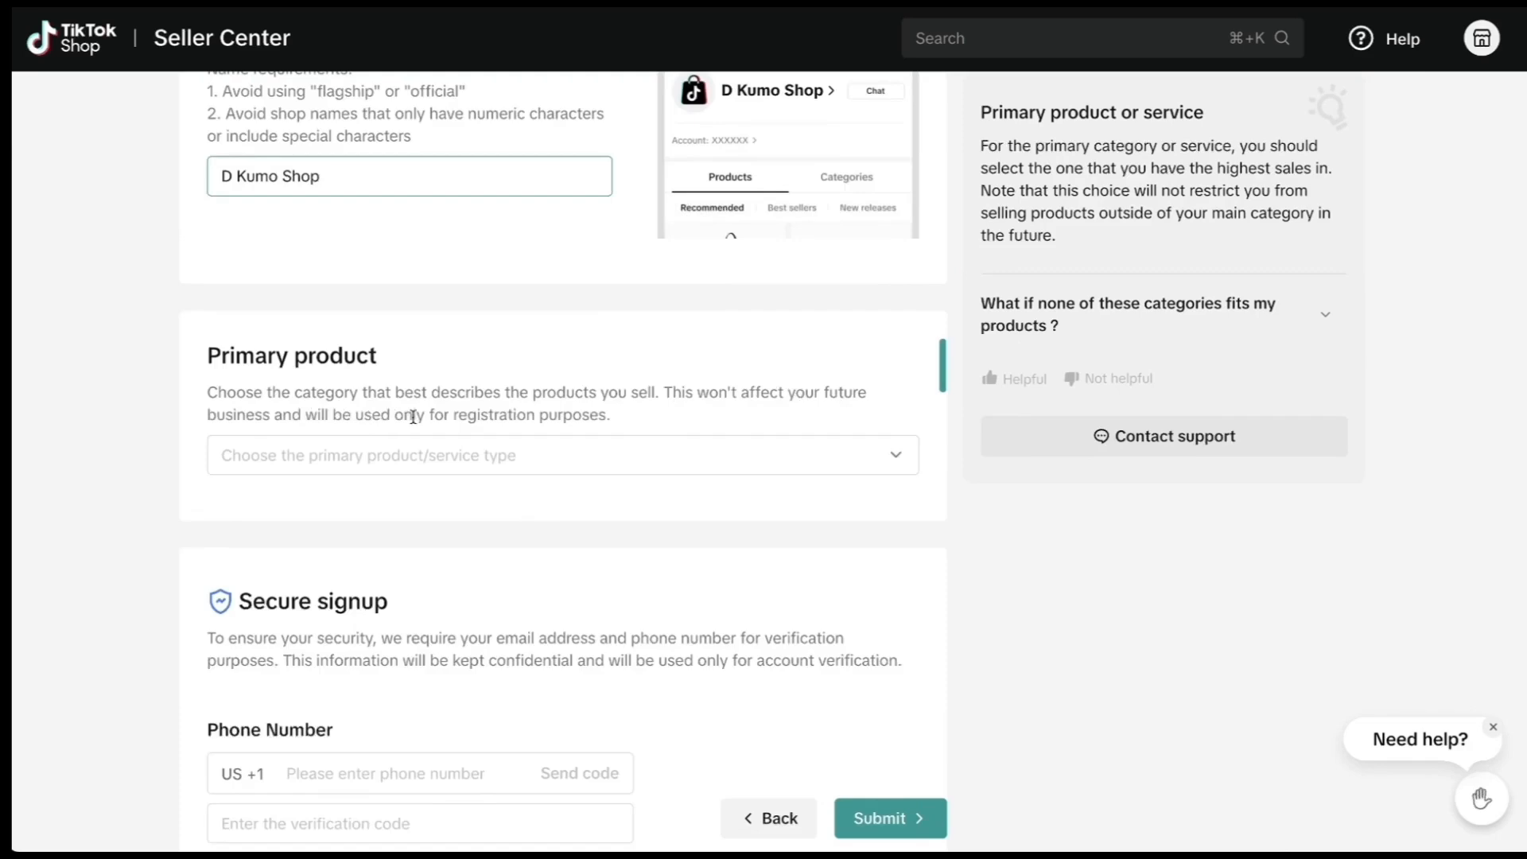
left_click(331, 456)
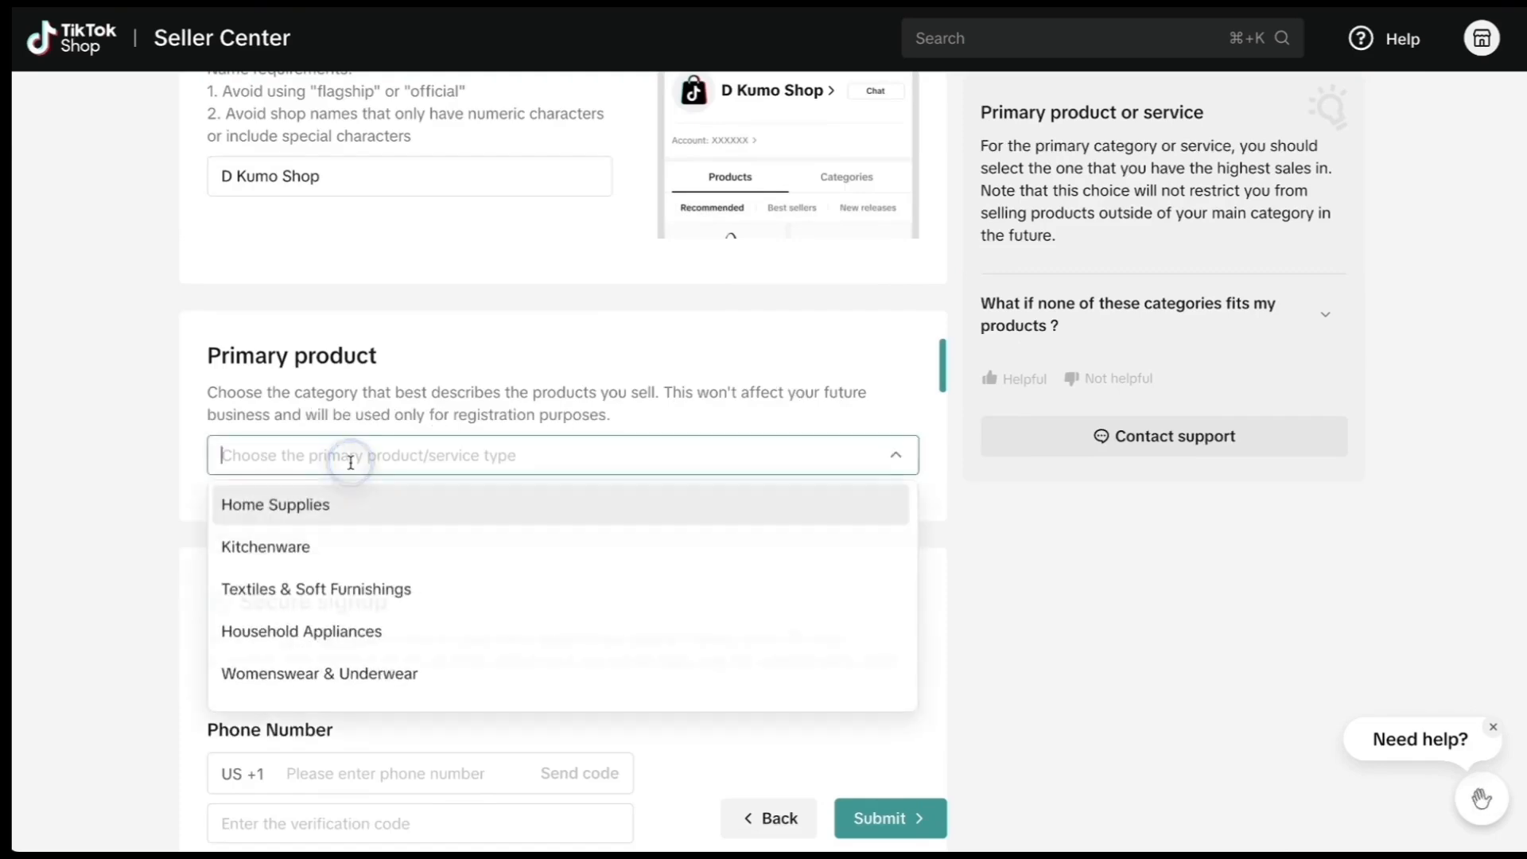
scroll(525, 553, "down", 1)
scroll(545, 556, "down", 1)
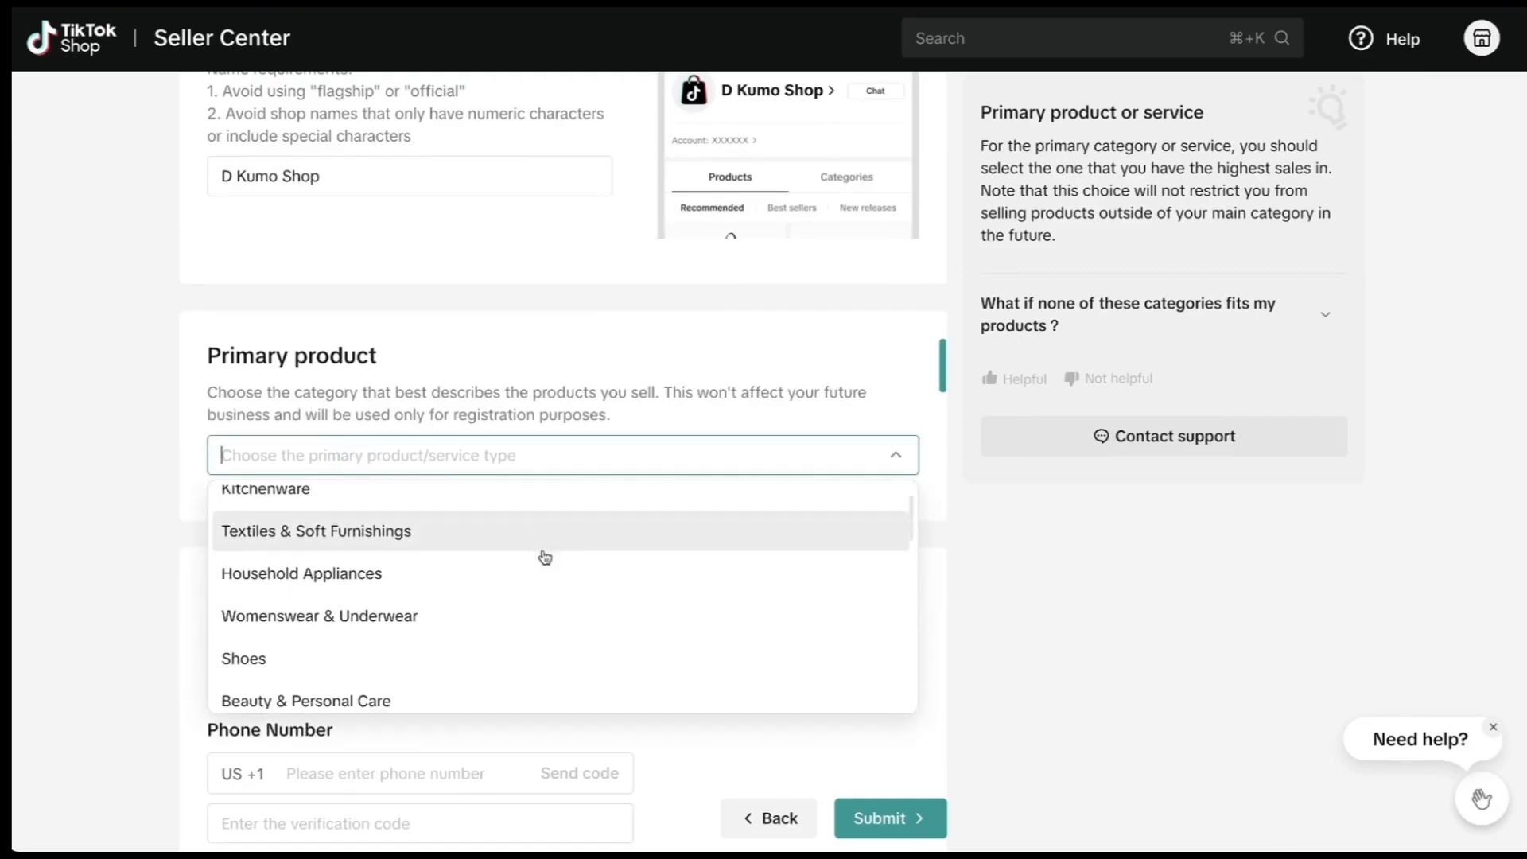
scroll(368, 569, "down", 3)
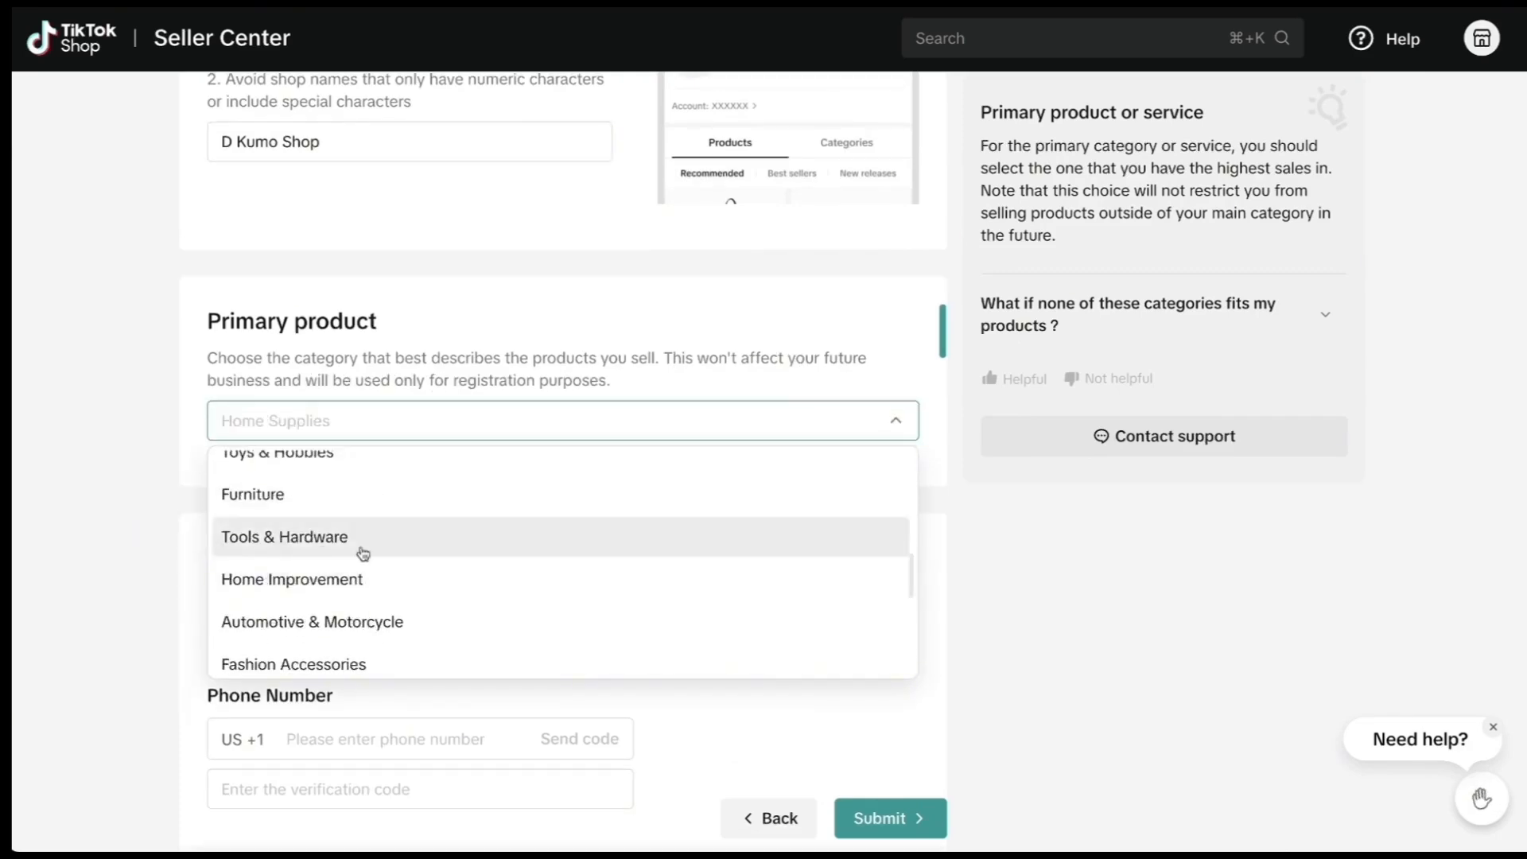
left_click(379, 578)
scroll(456, 528, "up", 1)
scroll(459, 528, "down", 4)
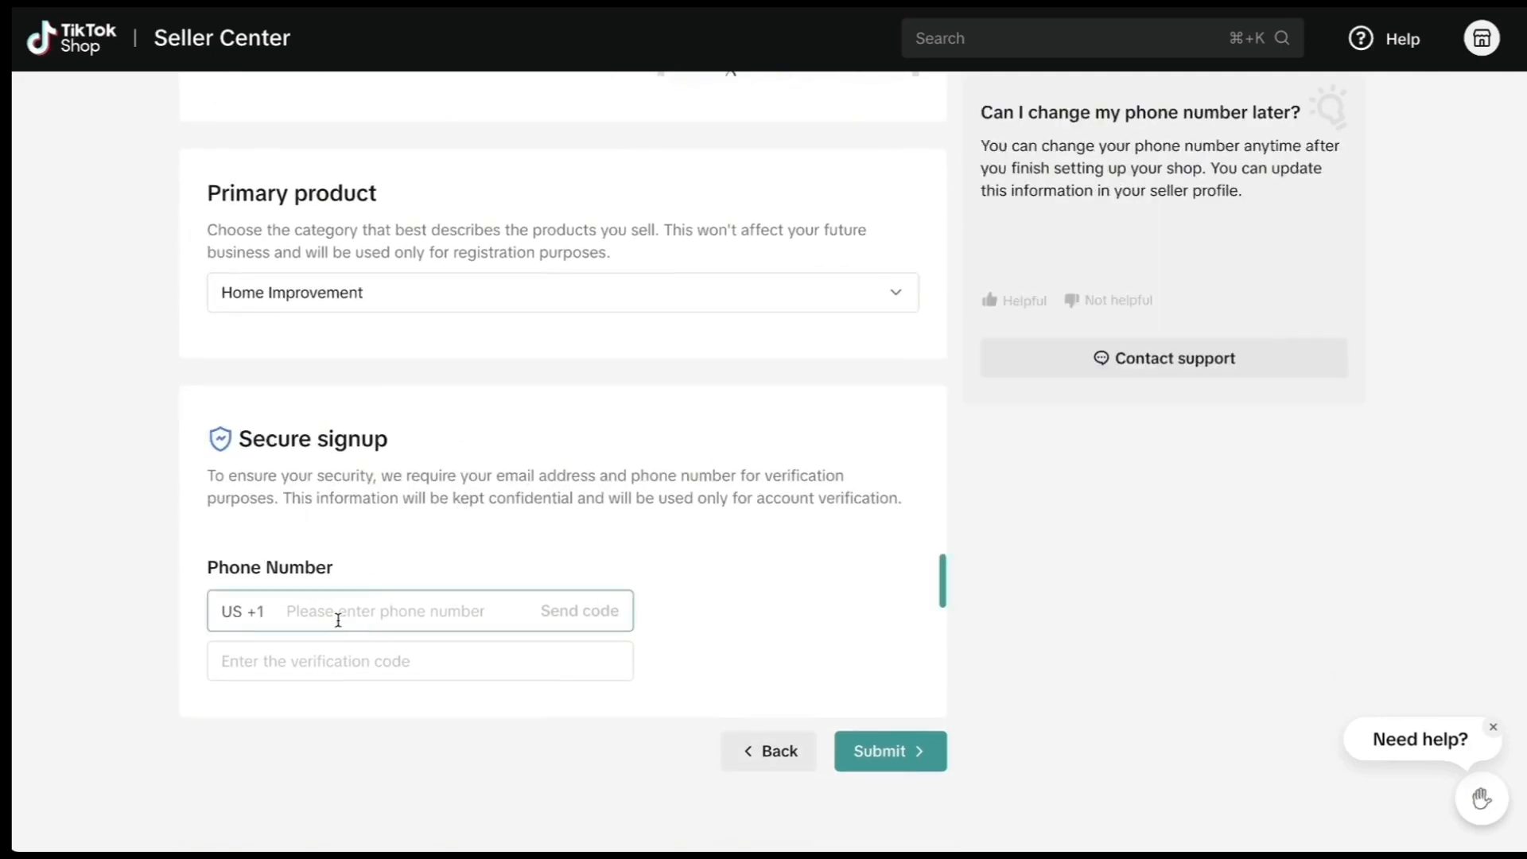
Verify the shop's phone number with a texted code and submit the registration.
left_click(338, 620)
type("••••••••••")
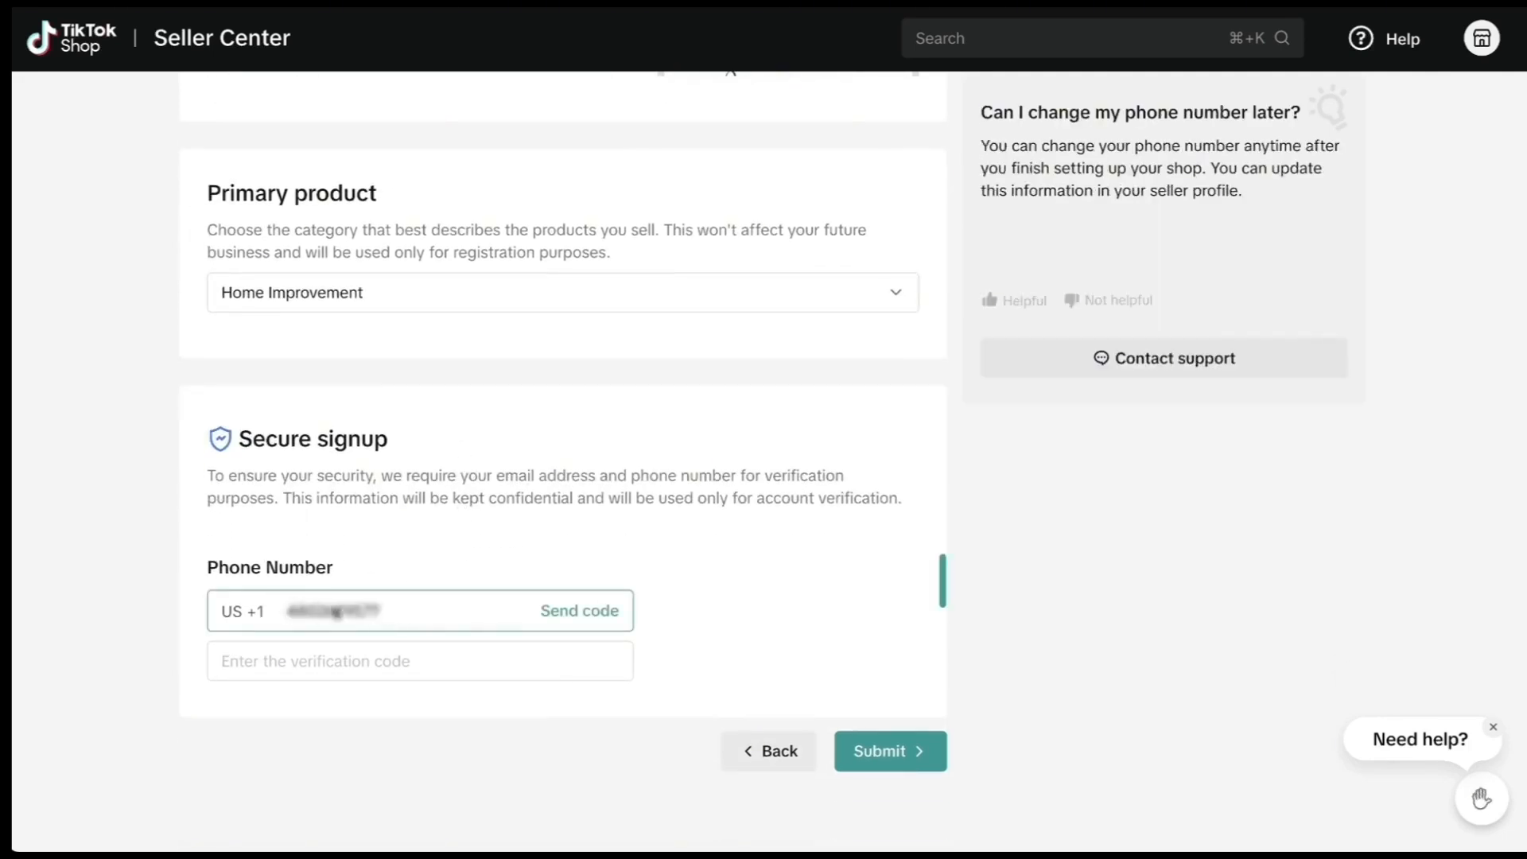
left_click(588, 620)
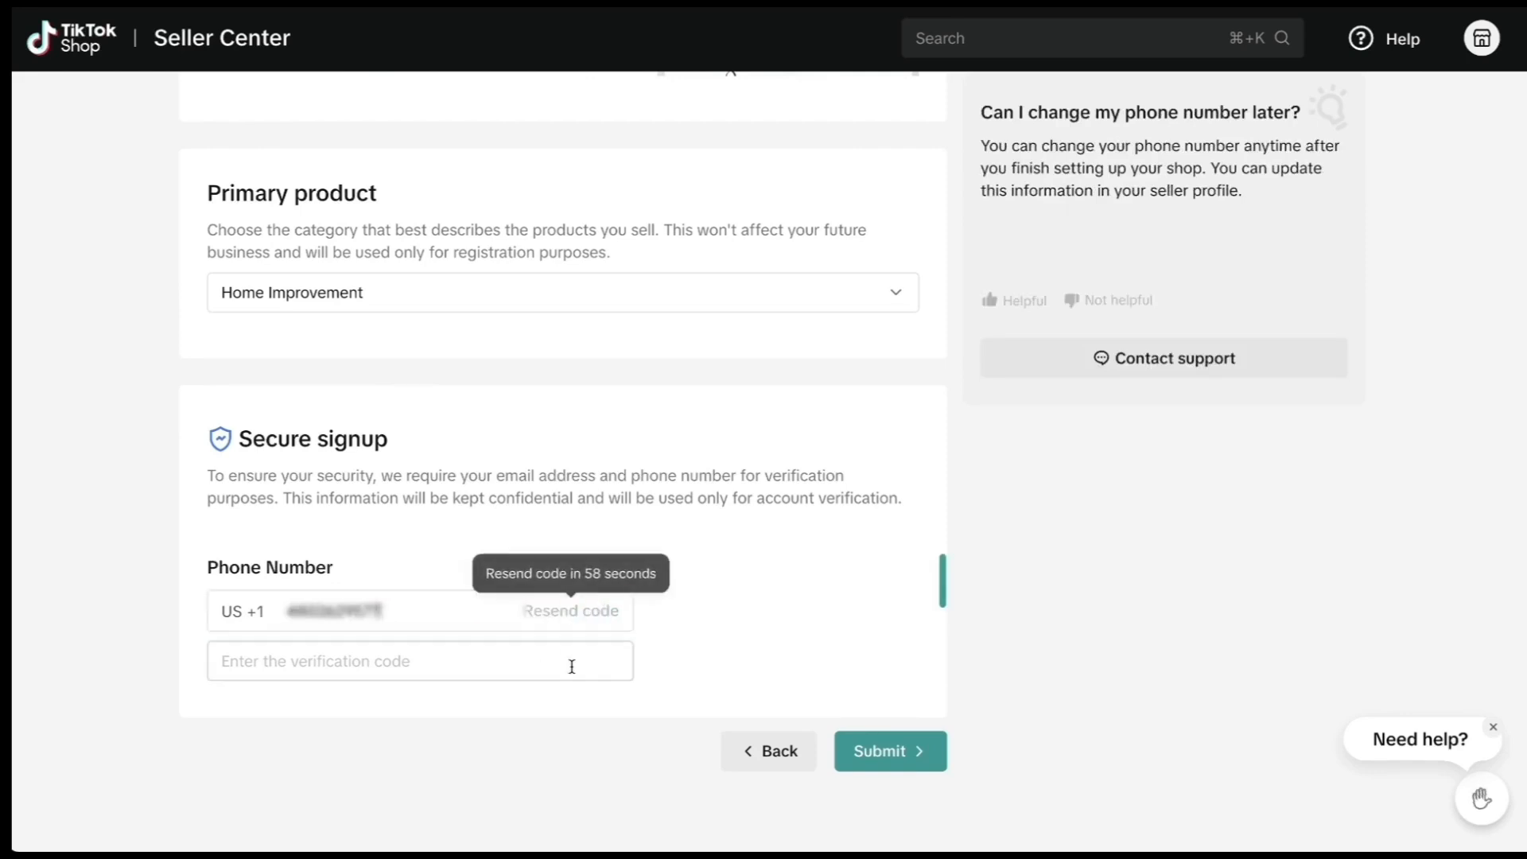
left_click(493, 674)
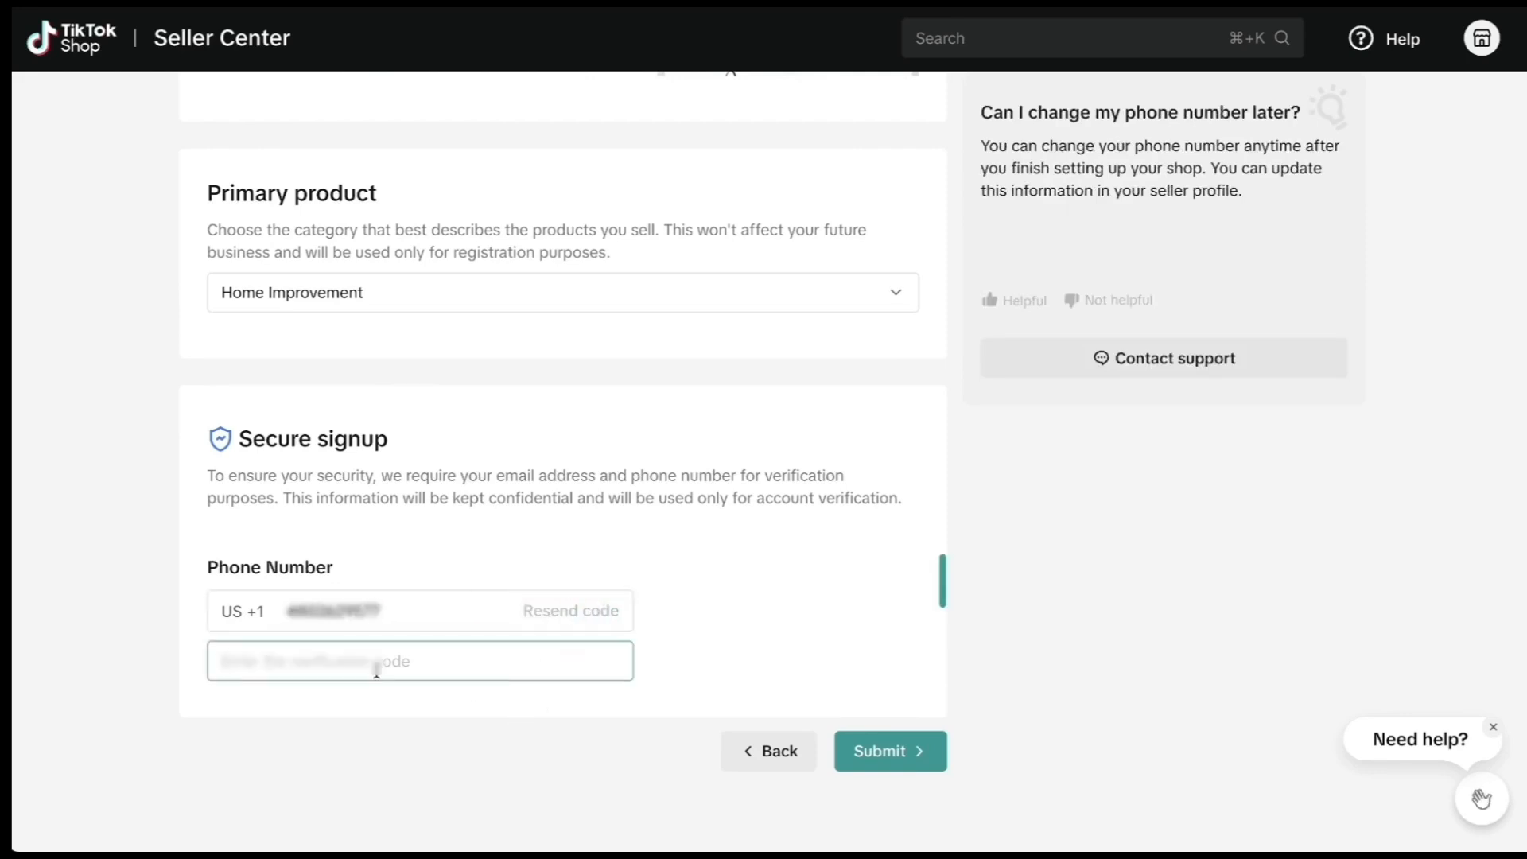
type("••••")
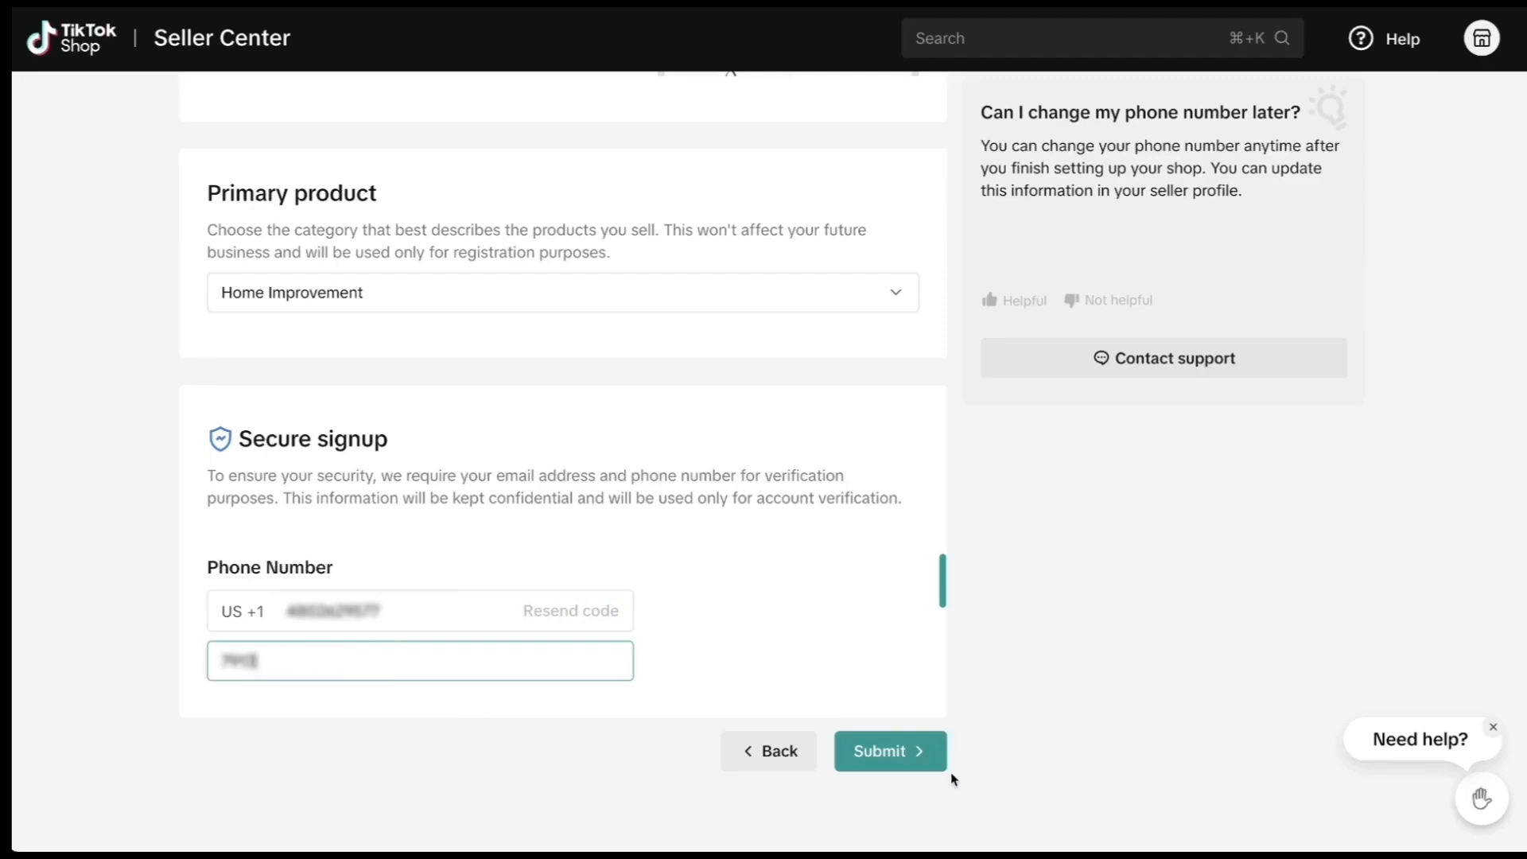
left_click(908, 753)
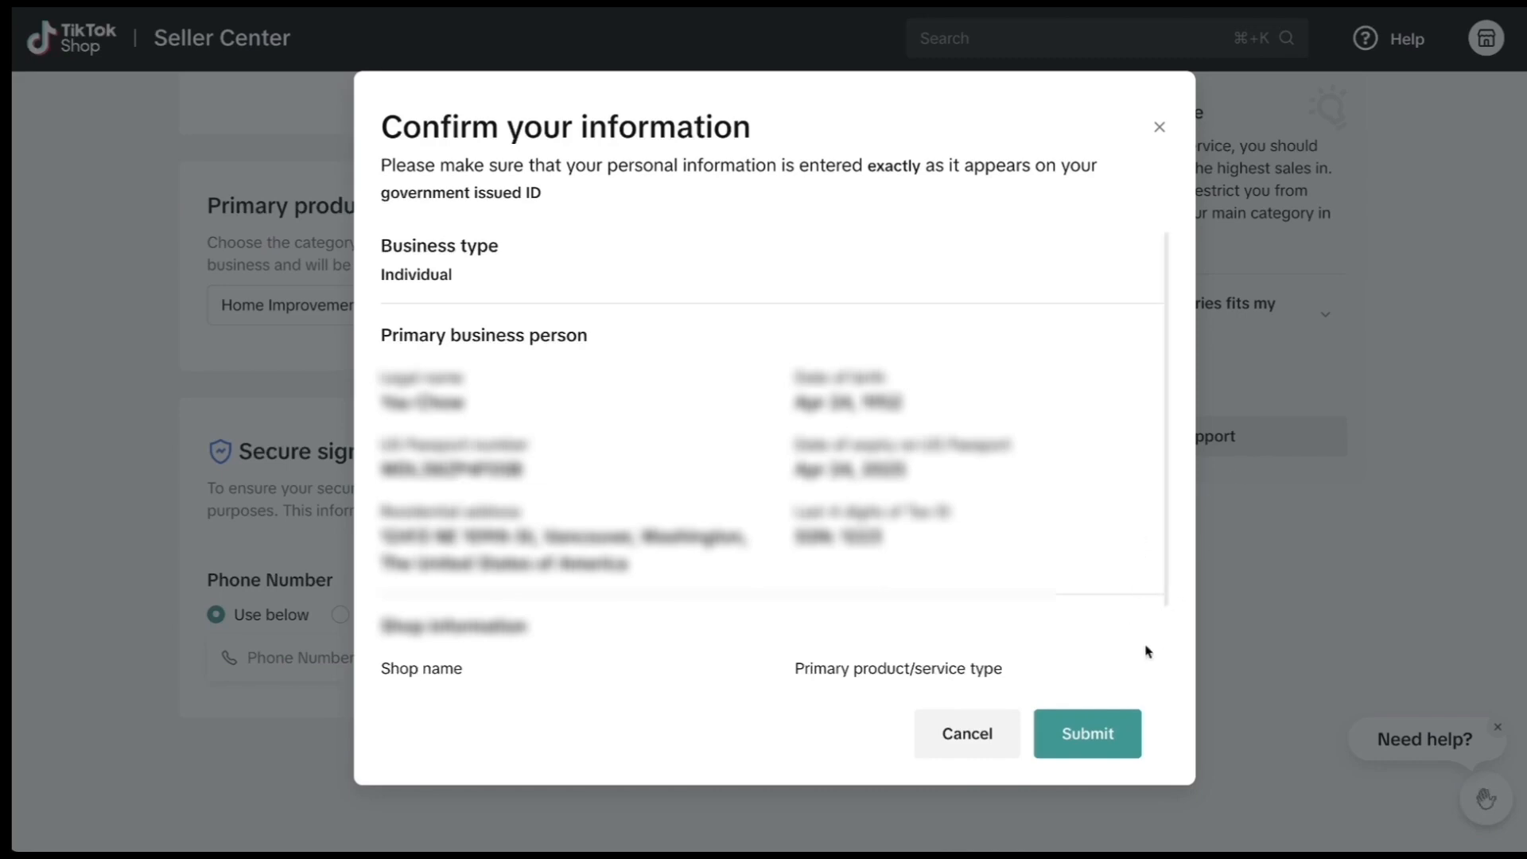
left_click(1104, 733)
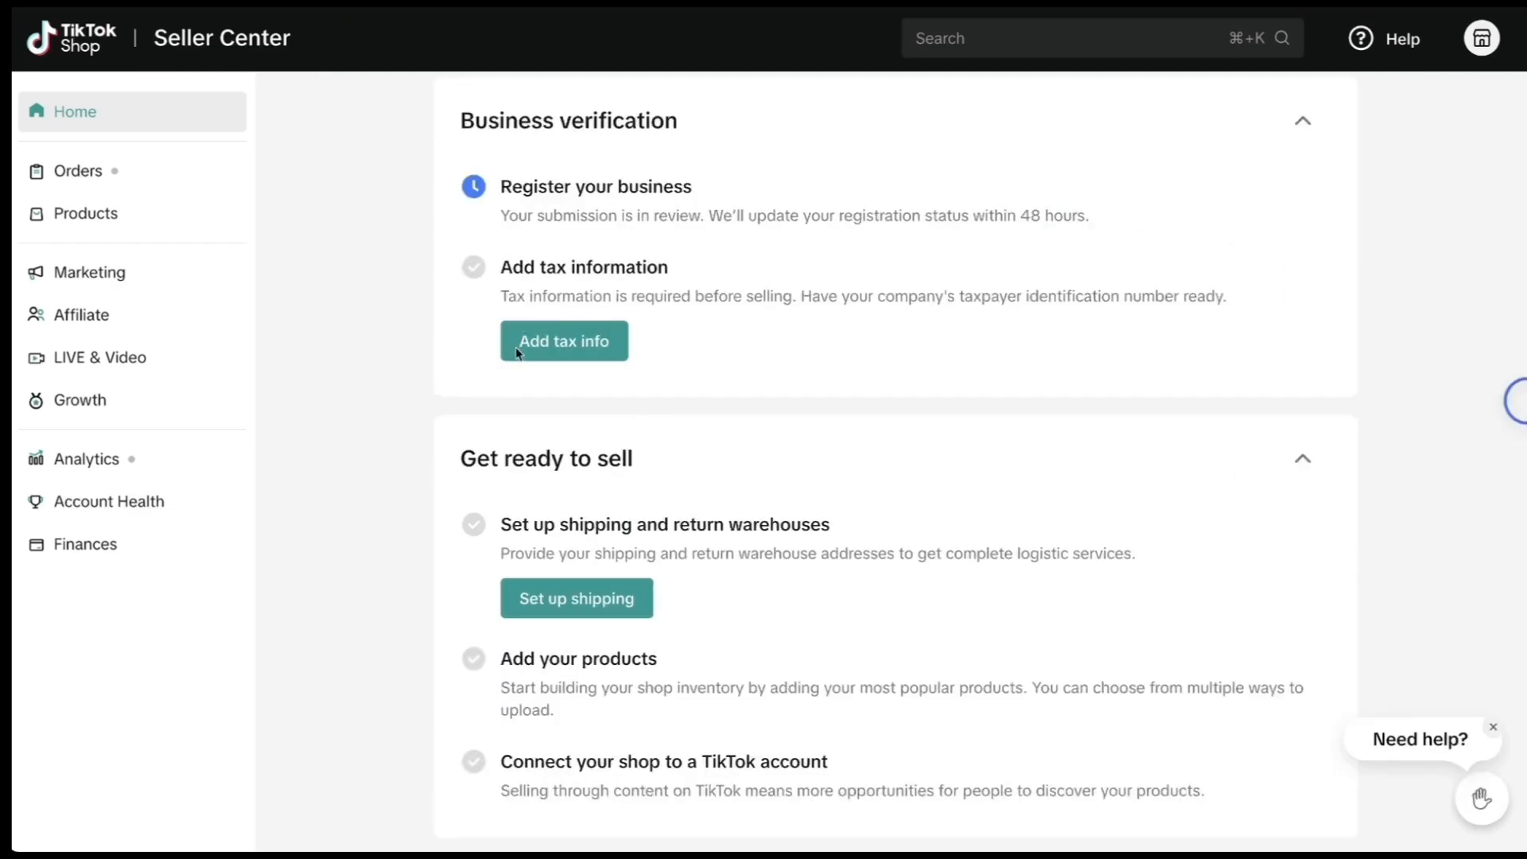
Start the tax information form and set the business type to Individual.
left_click(537, 354)
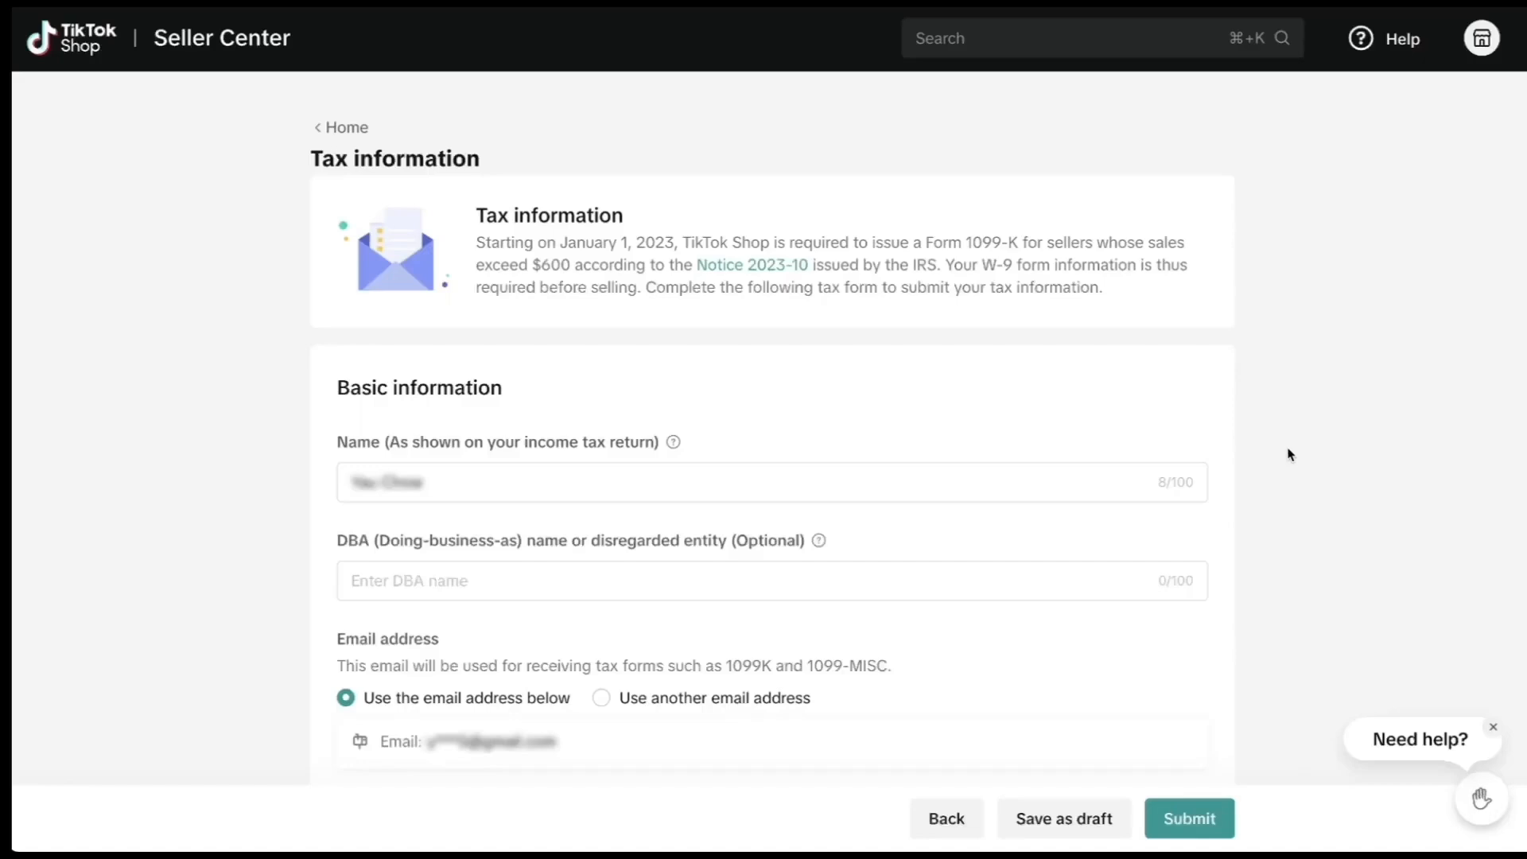
scroll(1273, 449, "down", 7)
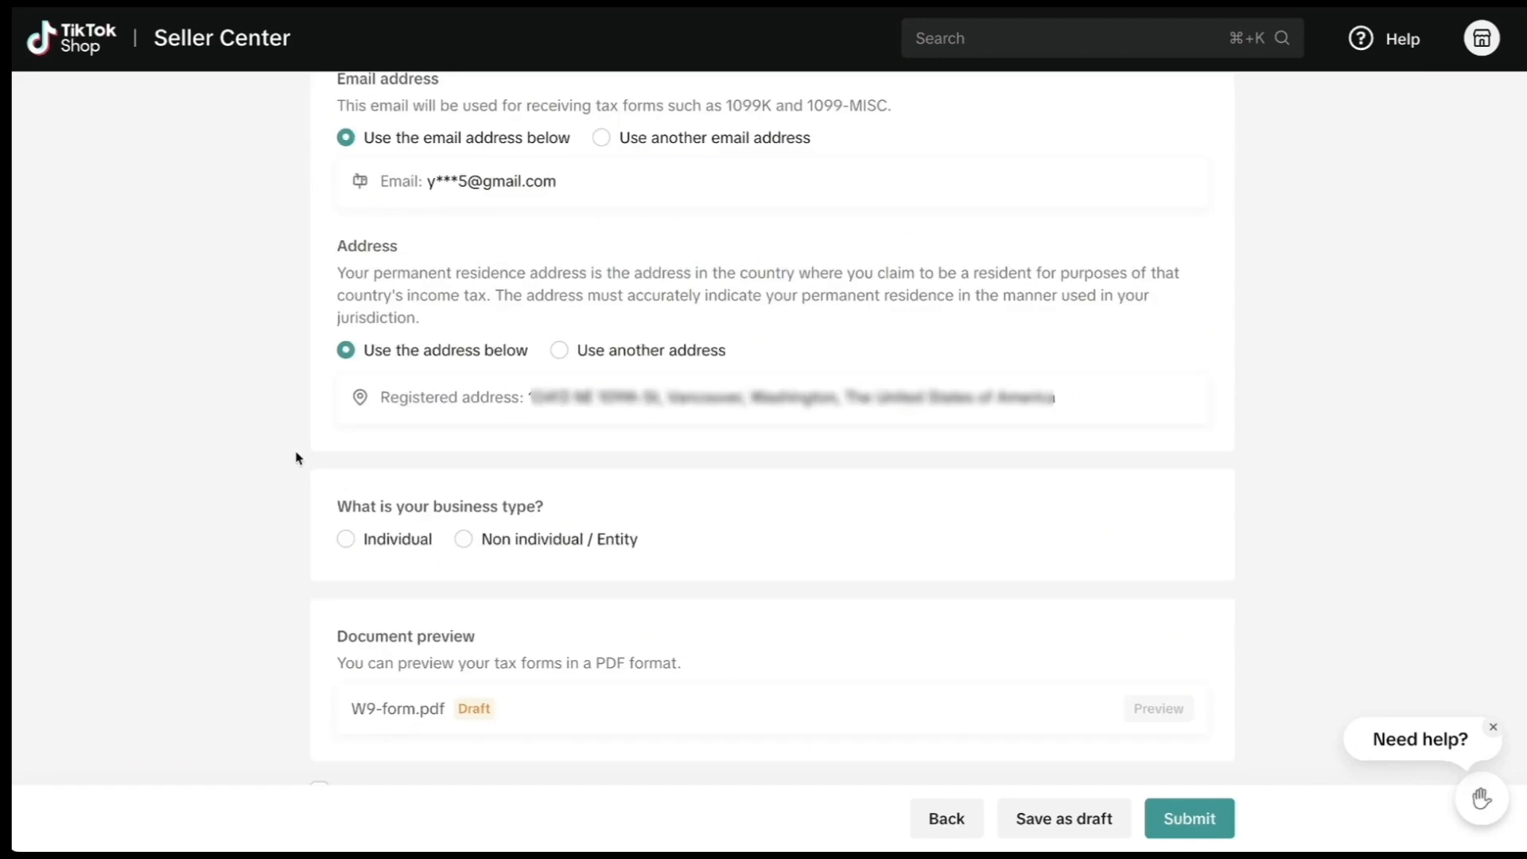
left_click(346, 541)
scroll(342, 477, "down", 3)
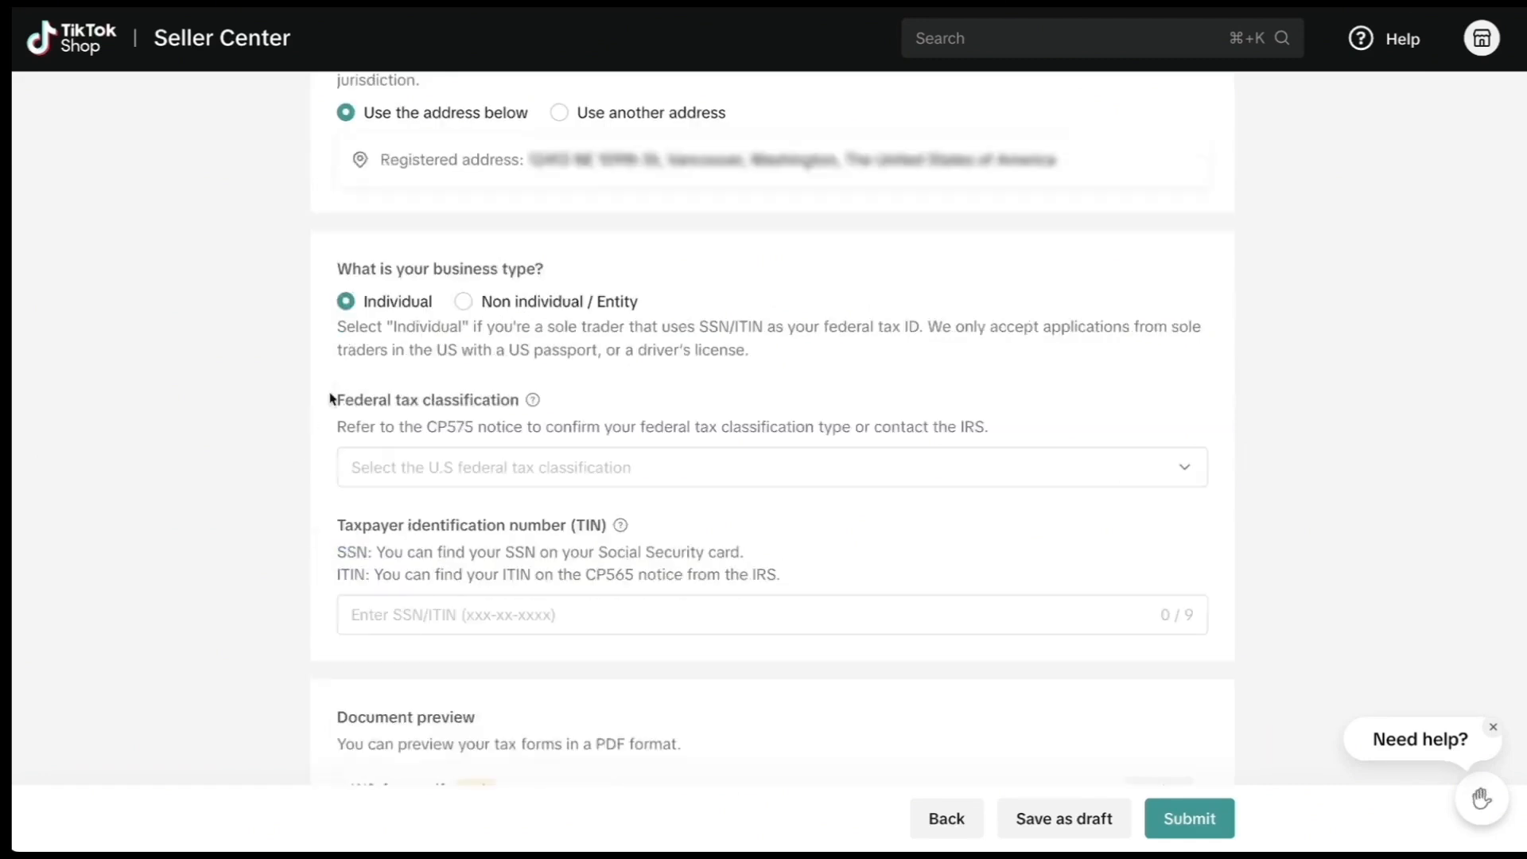
Choose the Individual / Sole proprietor / Single-member LLC classification and tick both tax-document confirmations.
left_click(466, 470)
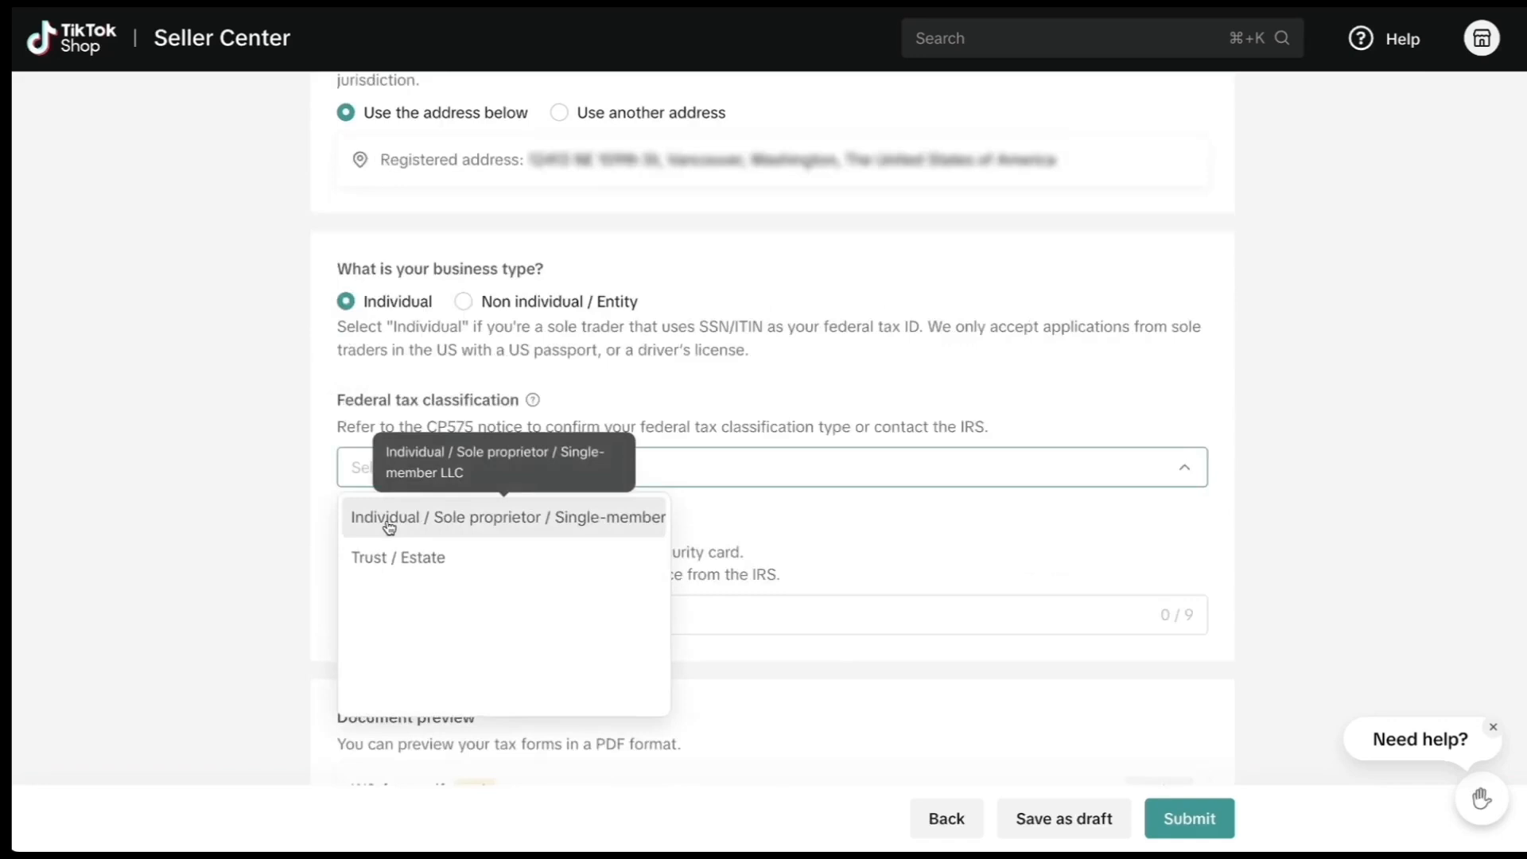
left_click(604, 532)
scroll(316, 526, "down", 1)
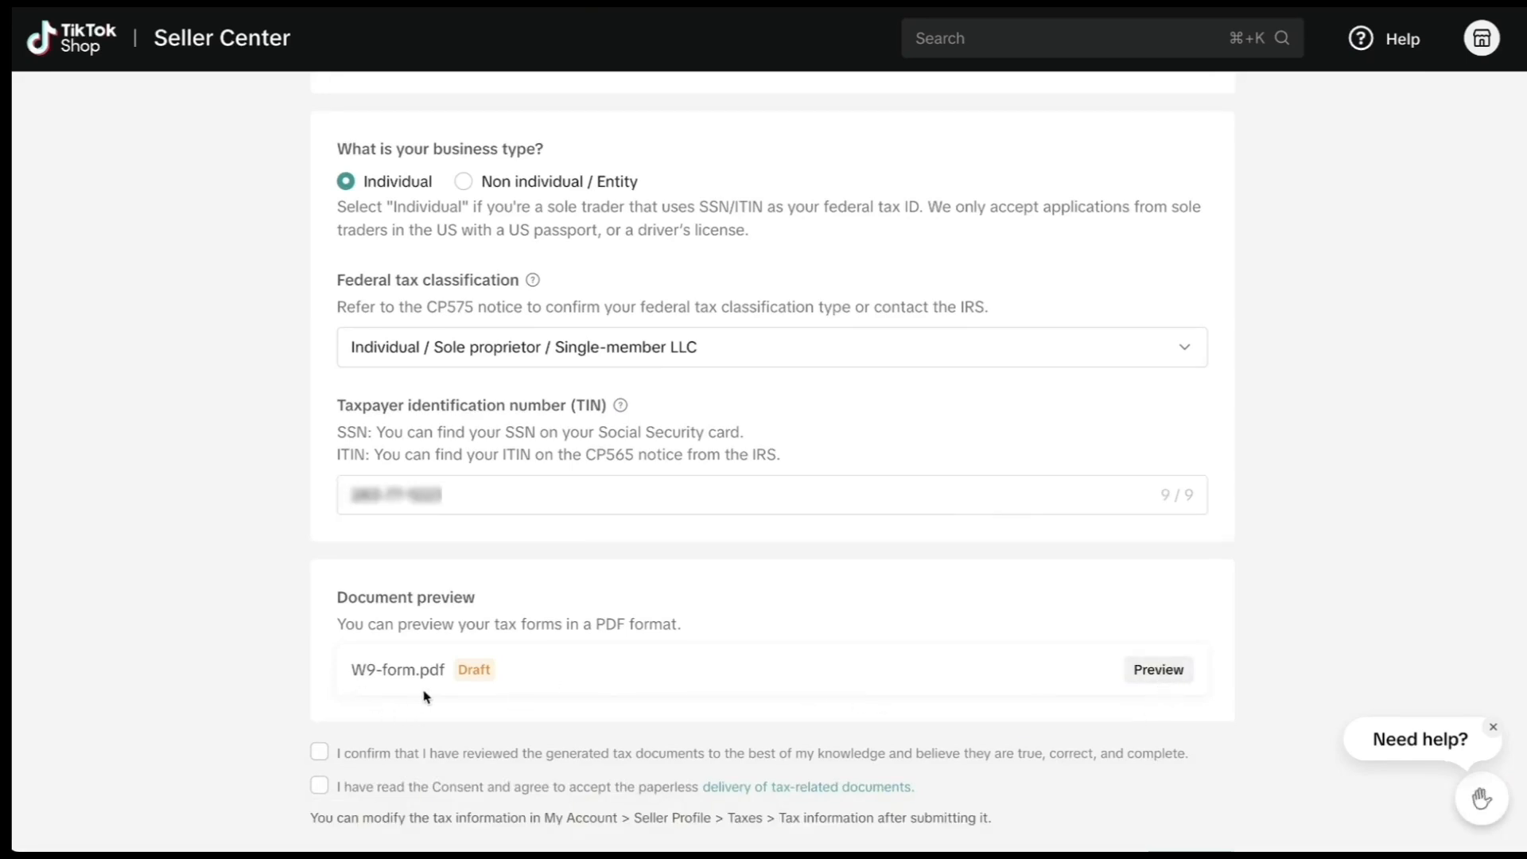
scroll(319, 725, "down", 1)
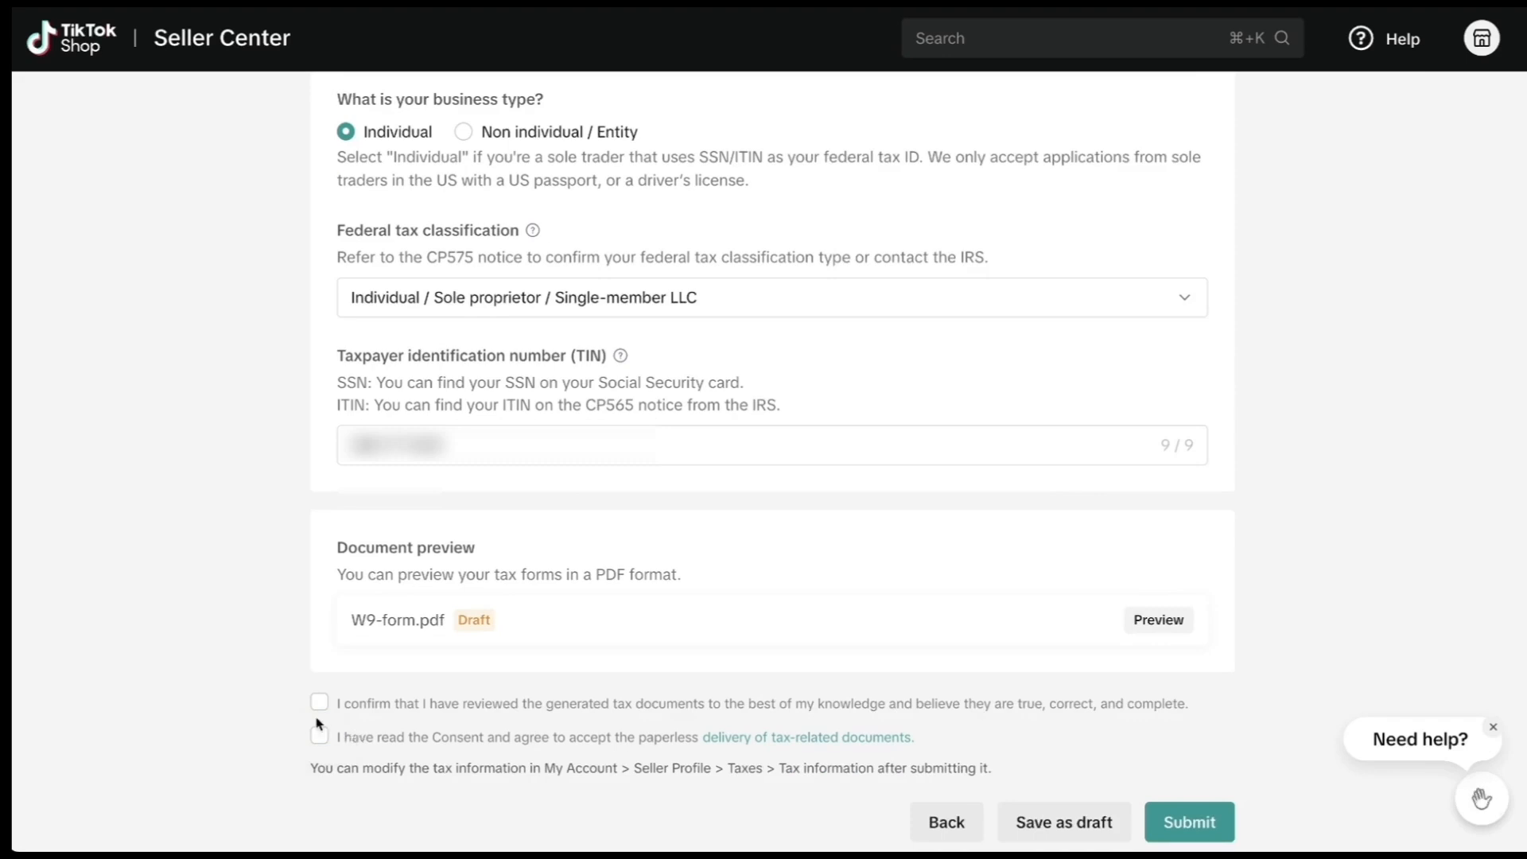
left_click(319, 702)
left_click(319, 736)
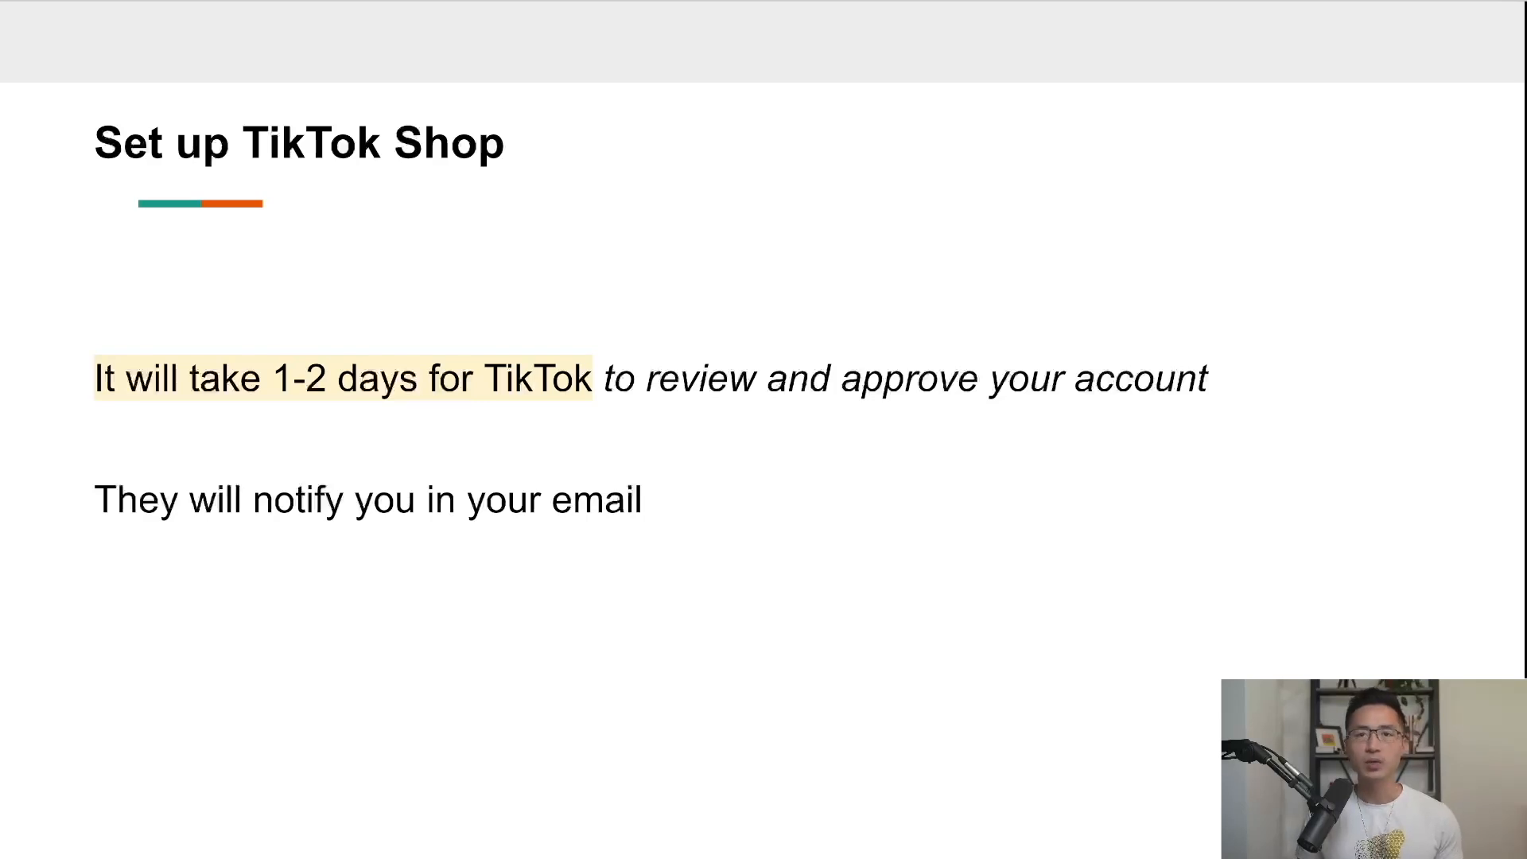
Advance from the Set up TikTok Shop slide to the Important Note slide.
key("Right")
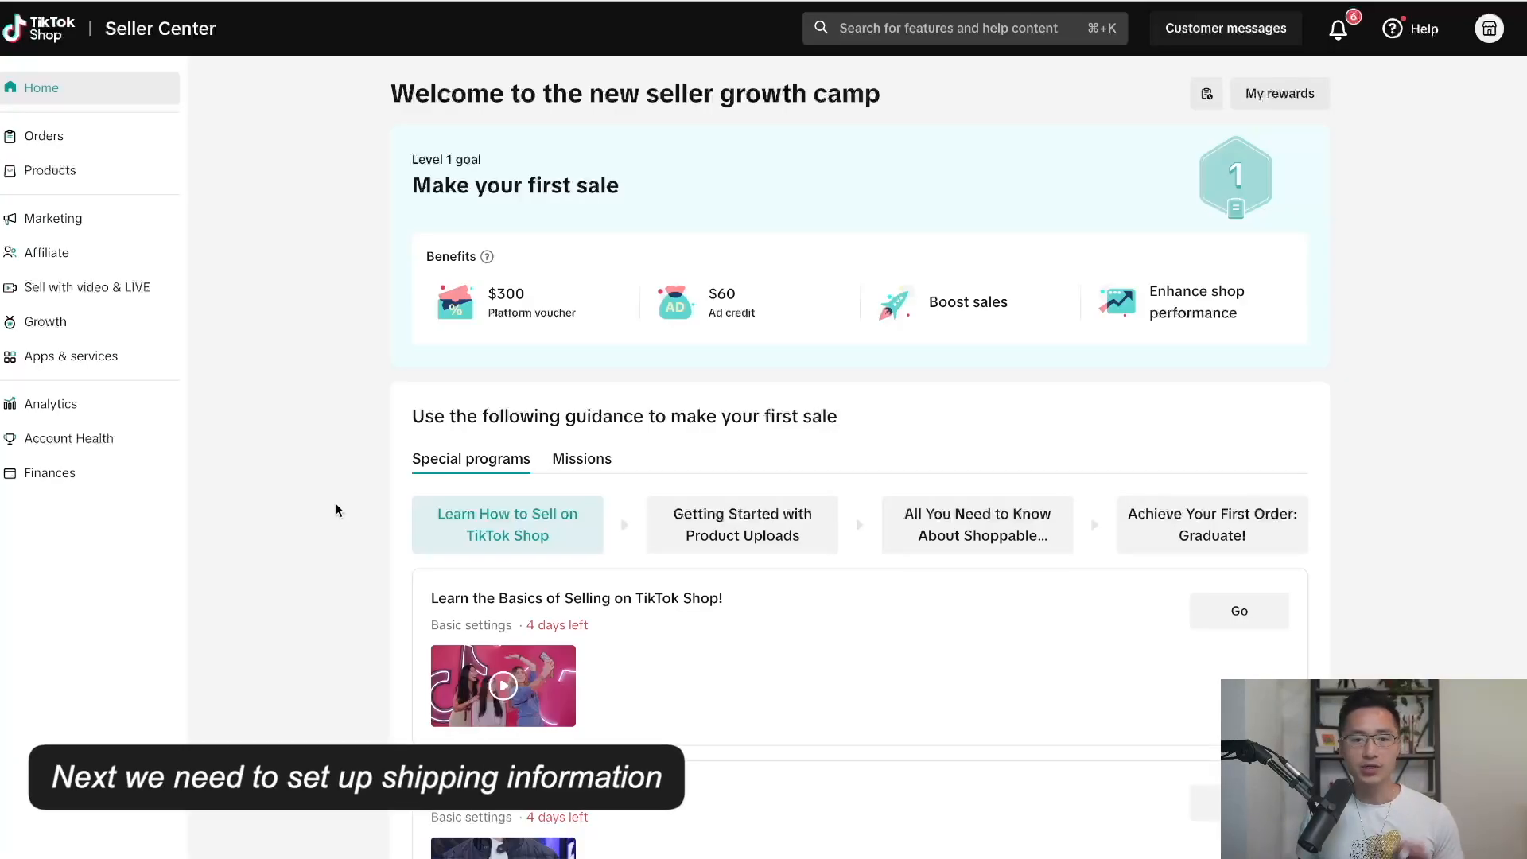
Go to Warehouse Settings through the shop's account settings page.
left_click(1489, 33)
mouse_move(1392, 189)
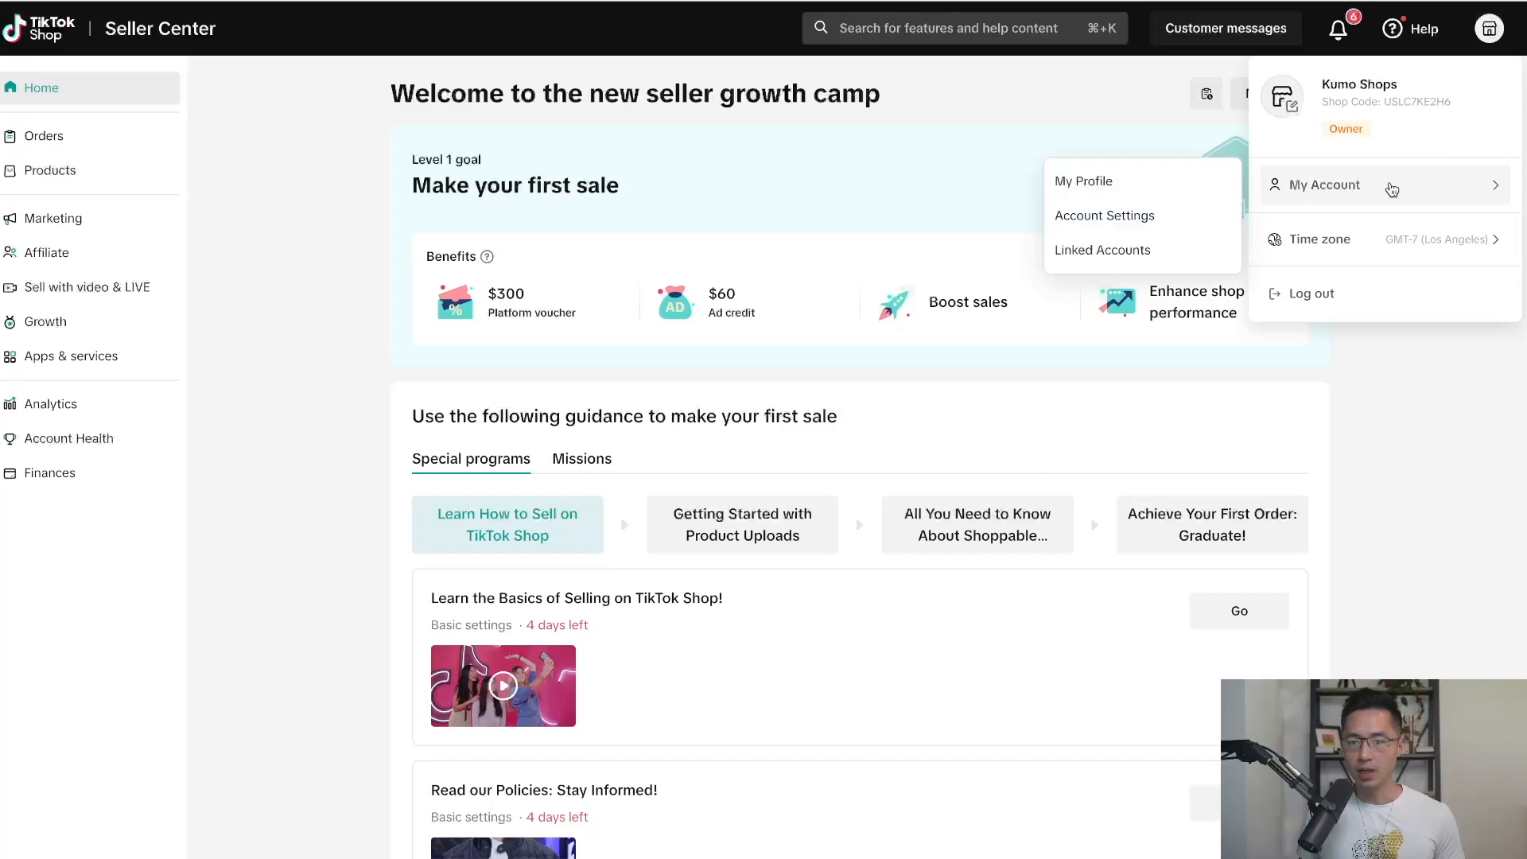
left_click(1145, 216)
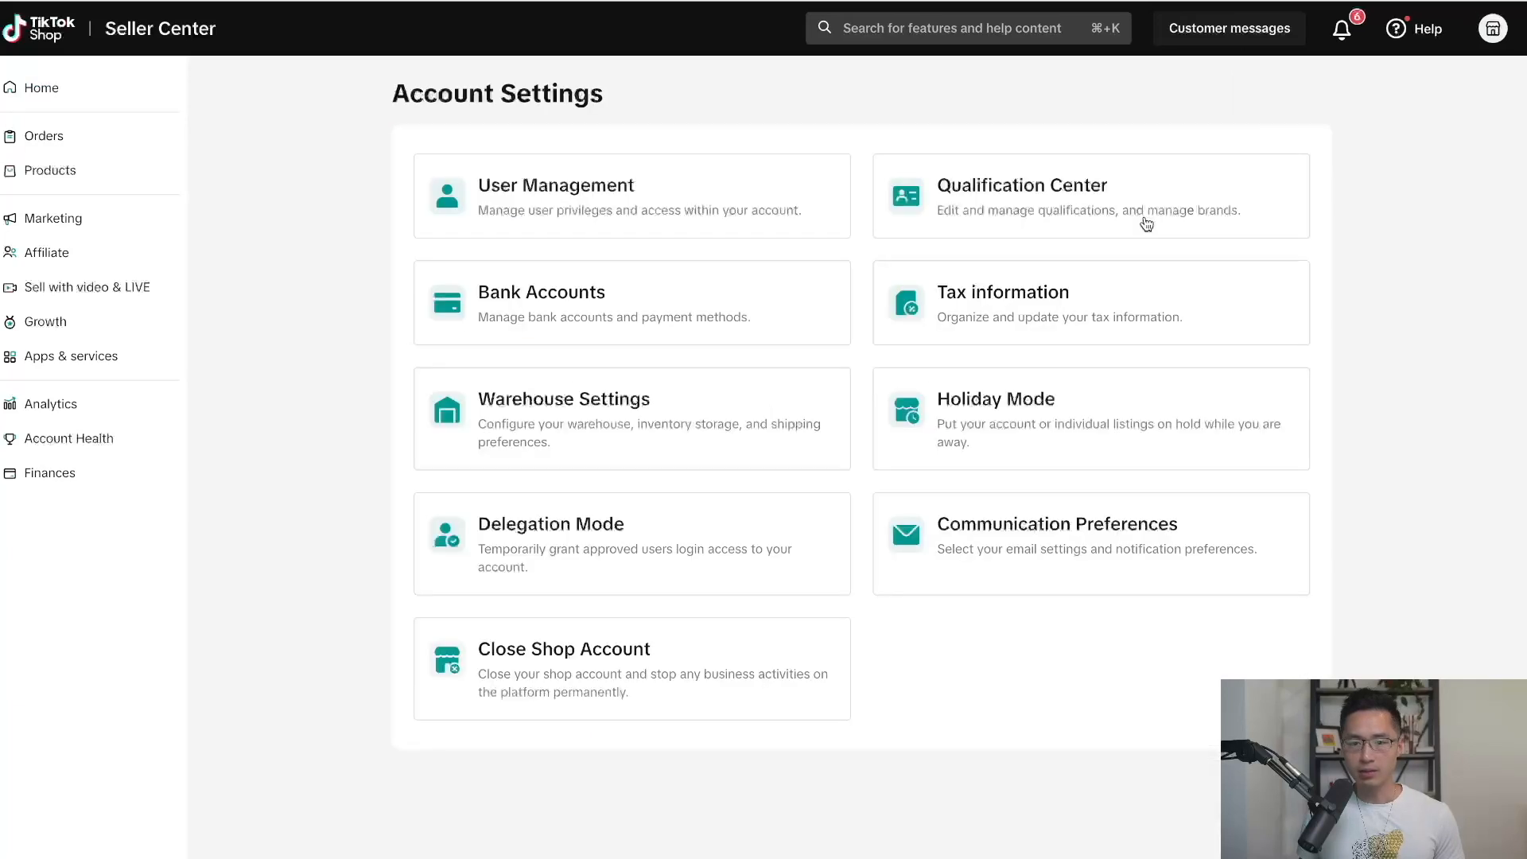
left_click(544, 430)
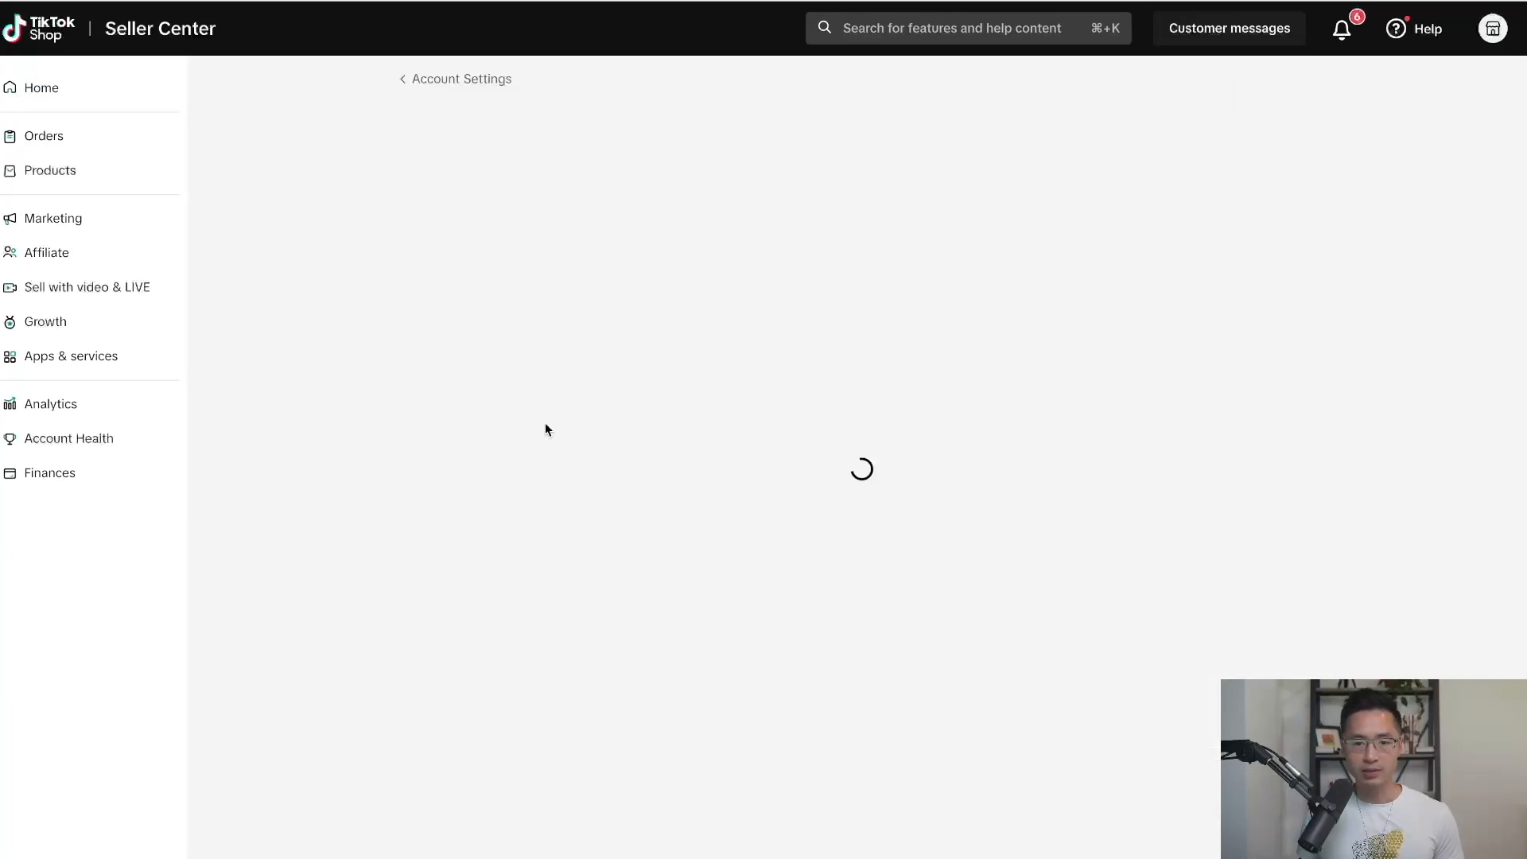
left_click(1225, 195)
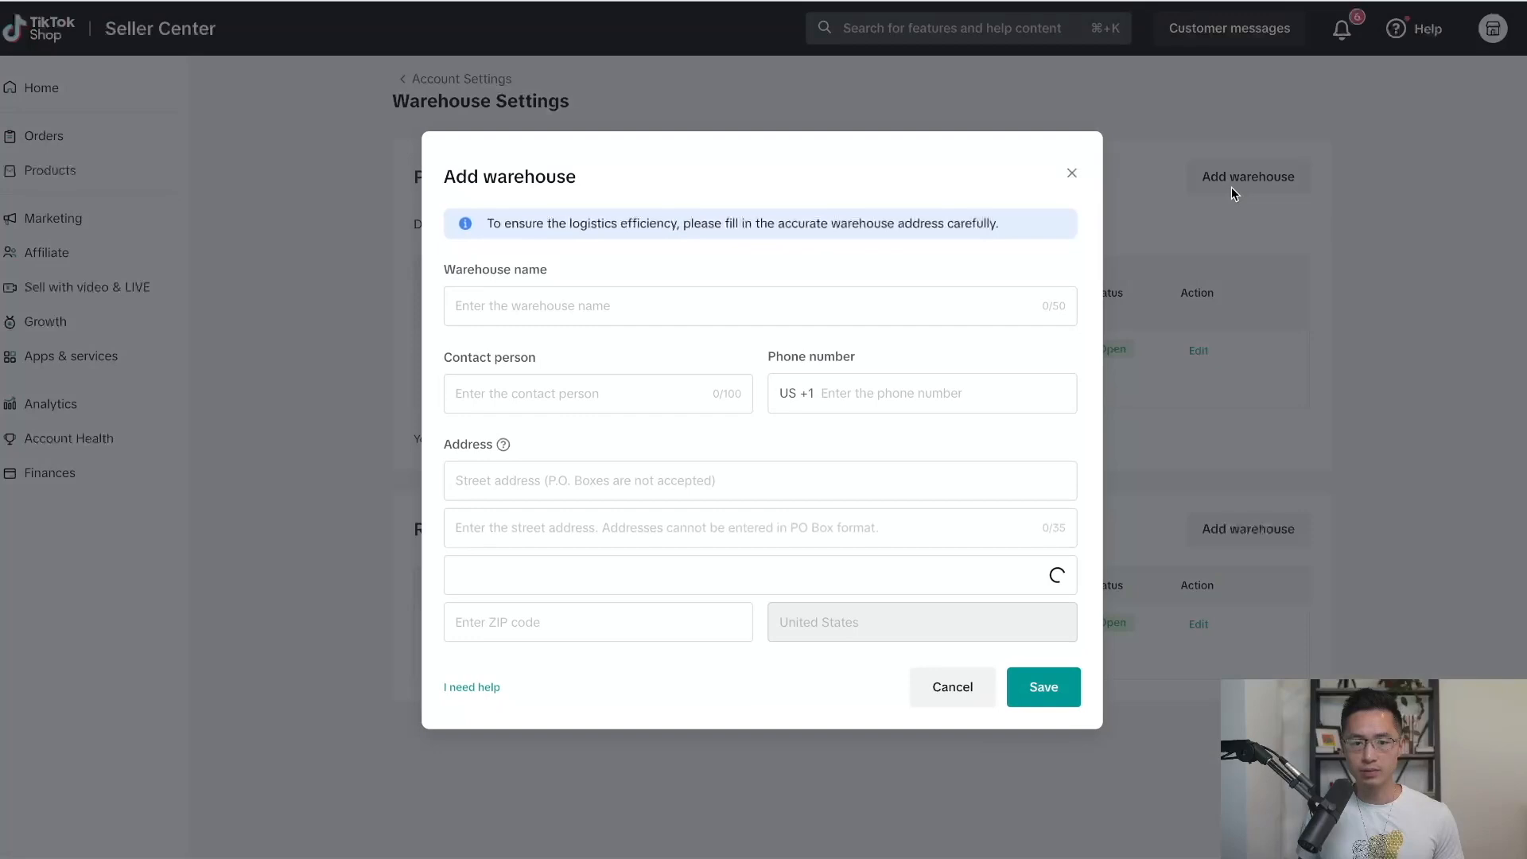
left_click(562, 306)
type("Printify")
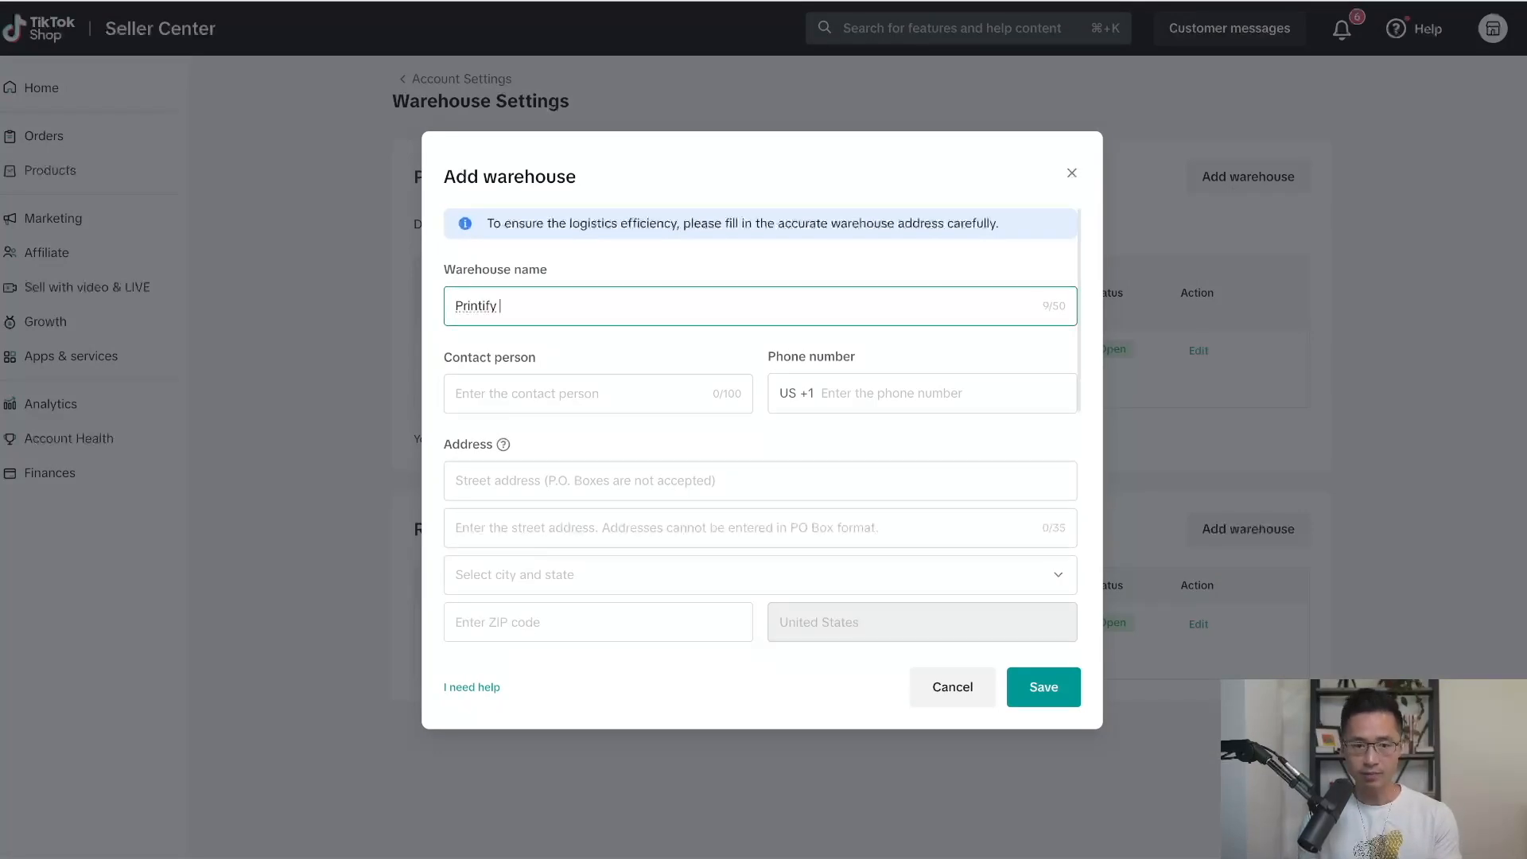
type(" Products")
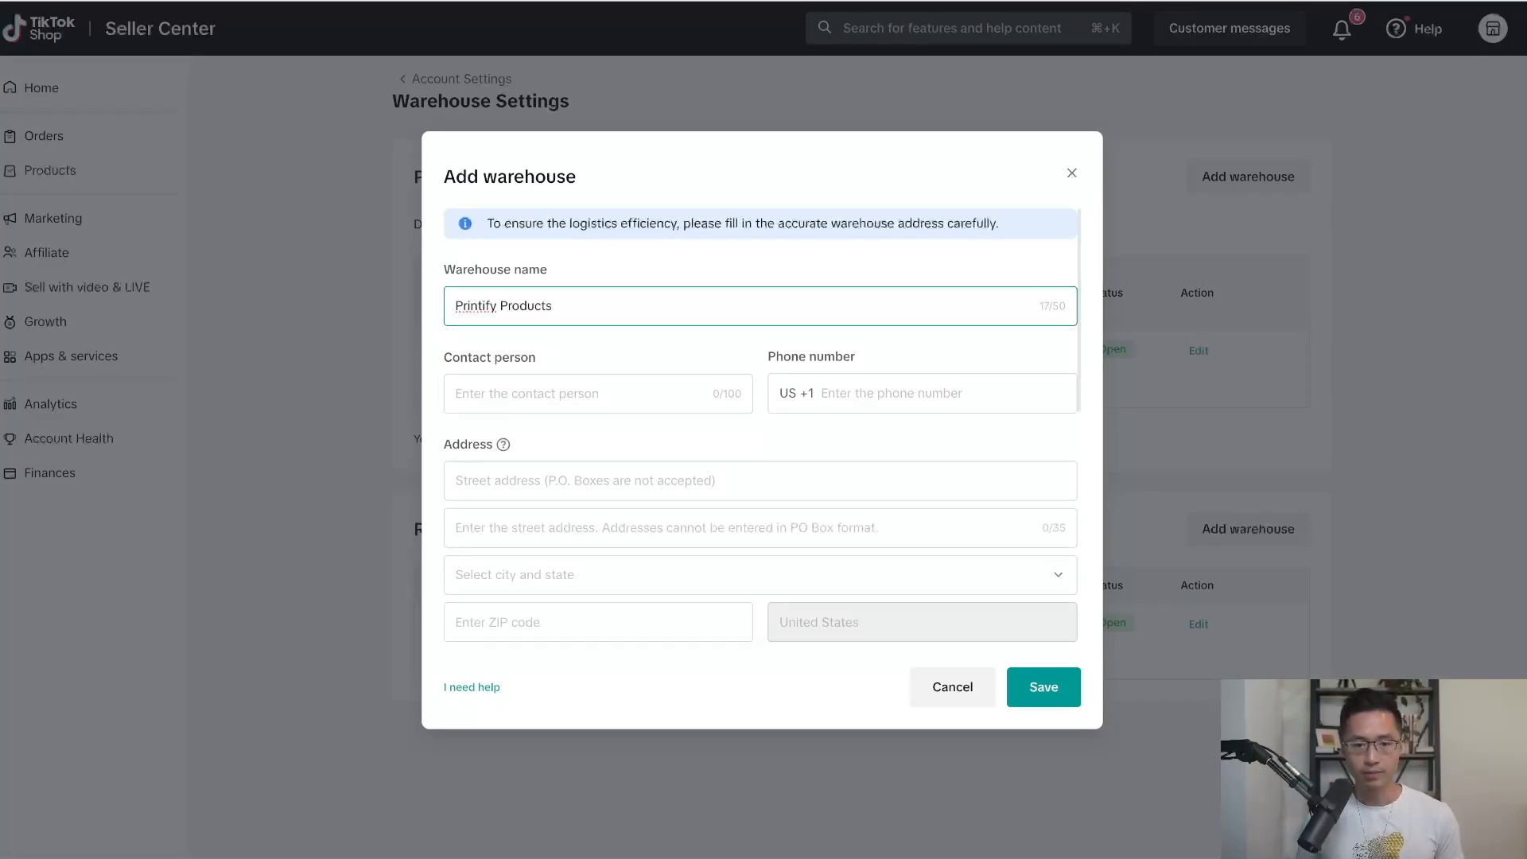
left_click(612, 391)
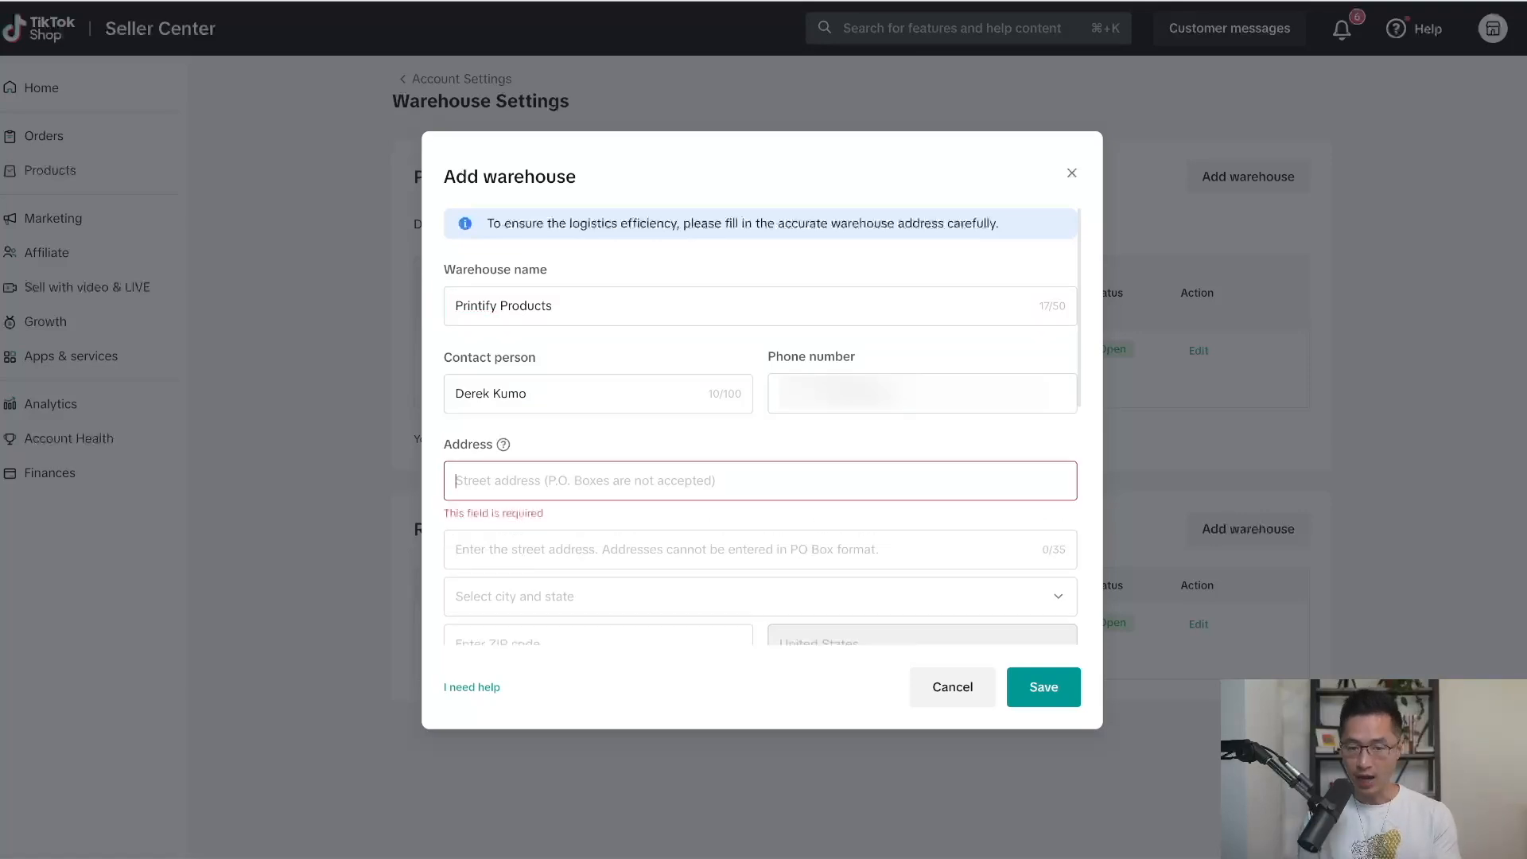
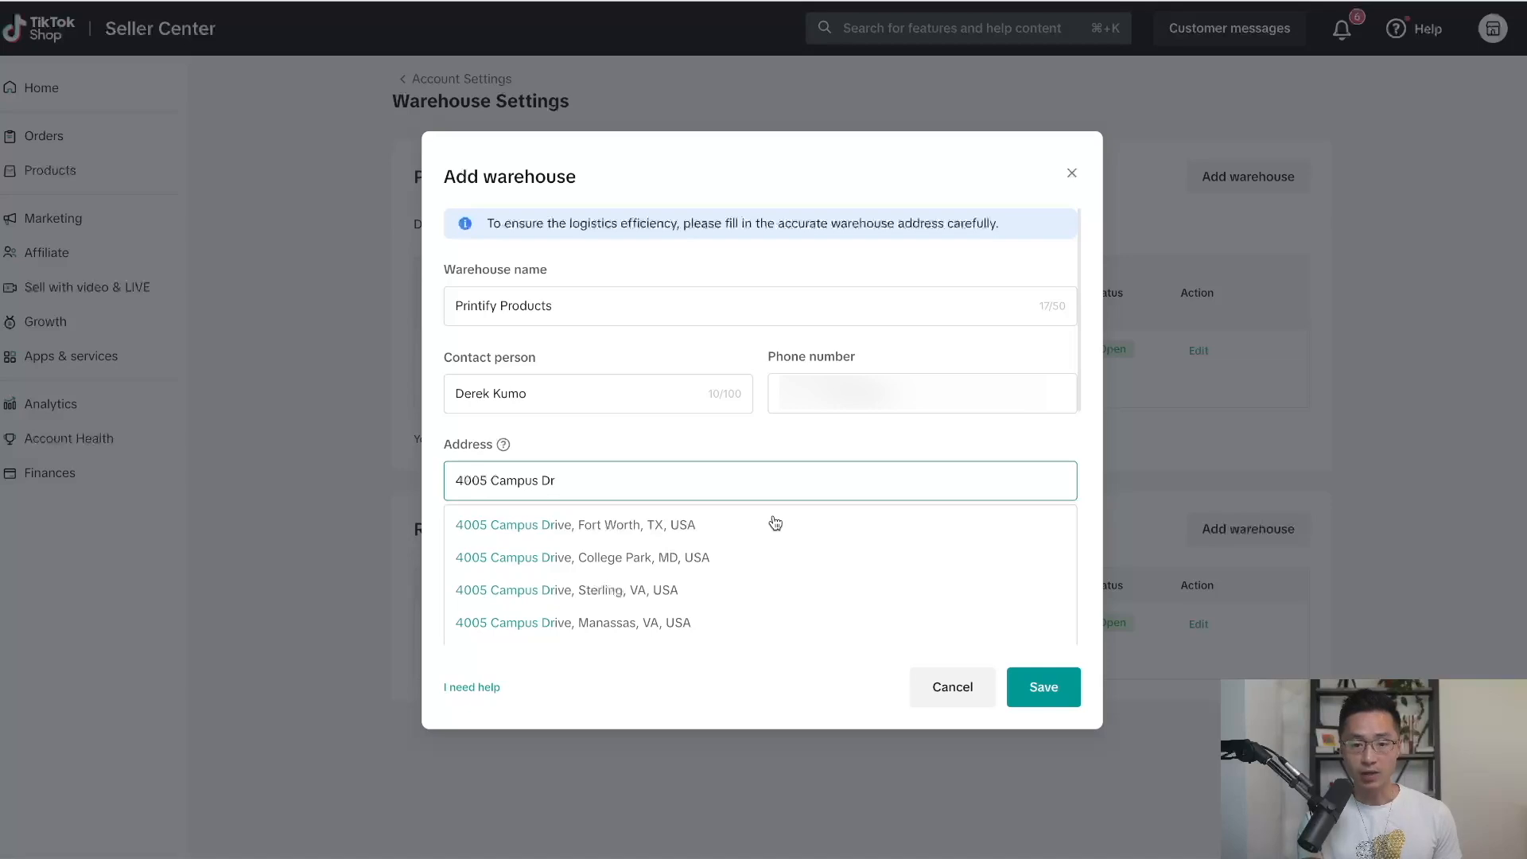
left_click(700, 531)
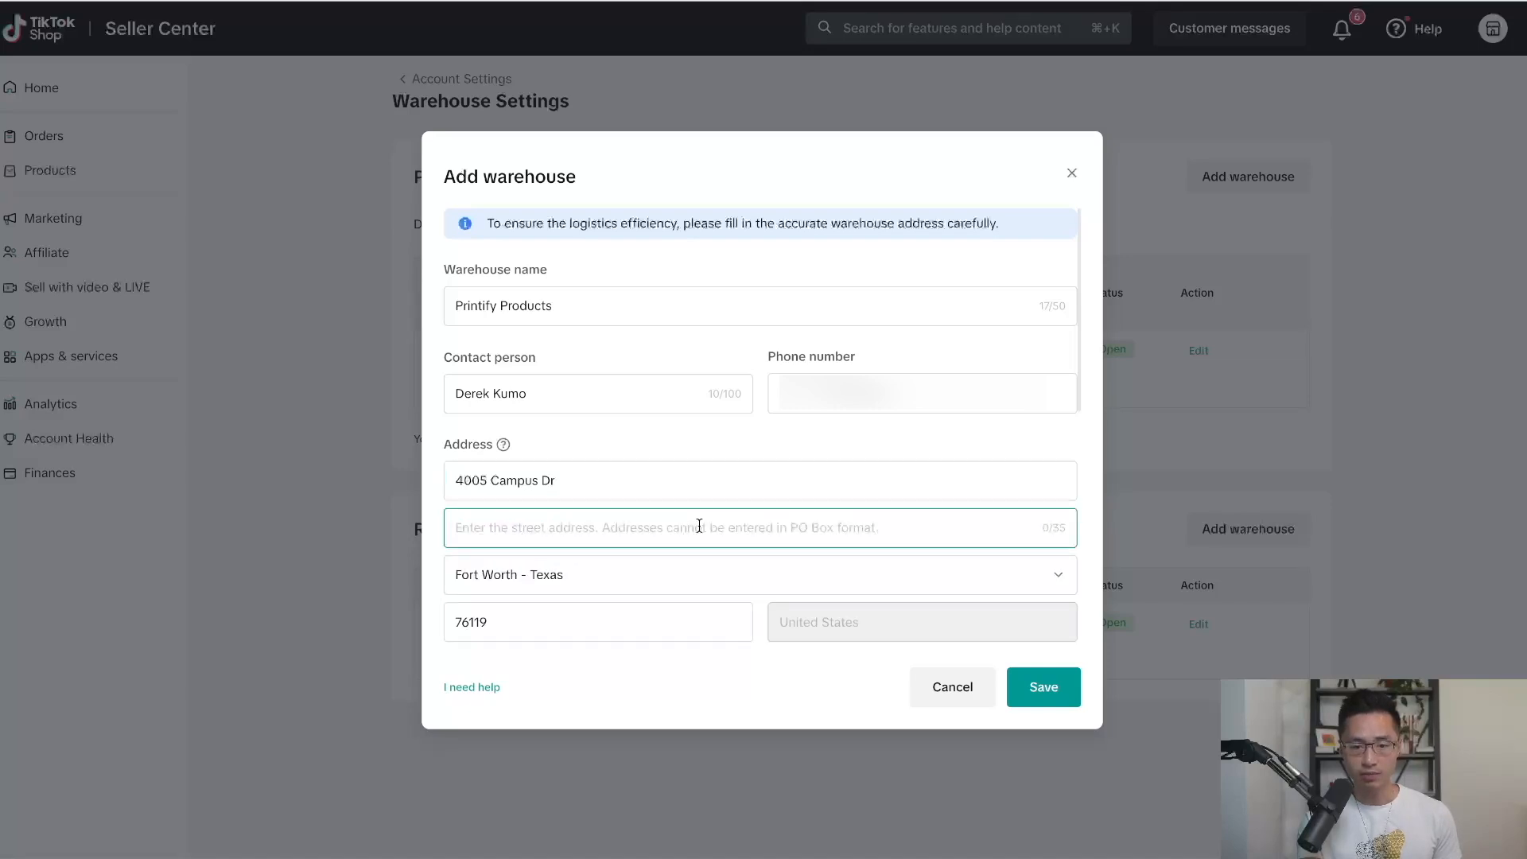
left_click(501, 631)
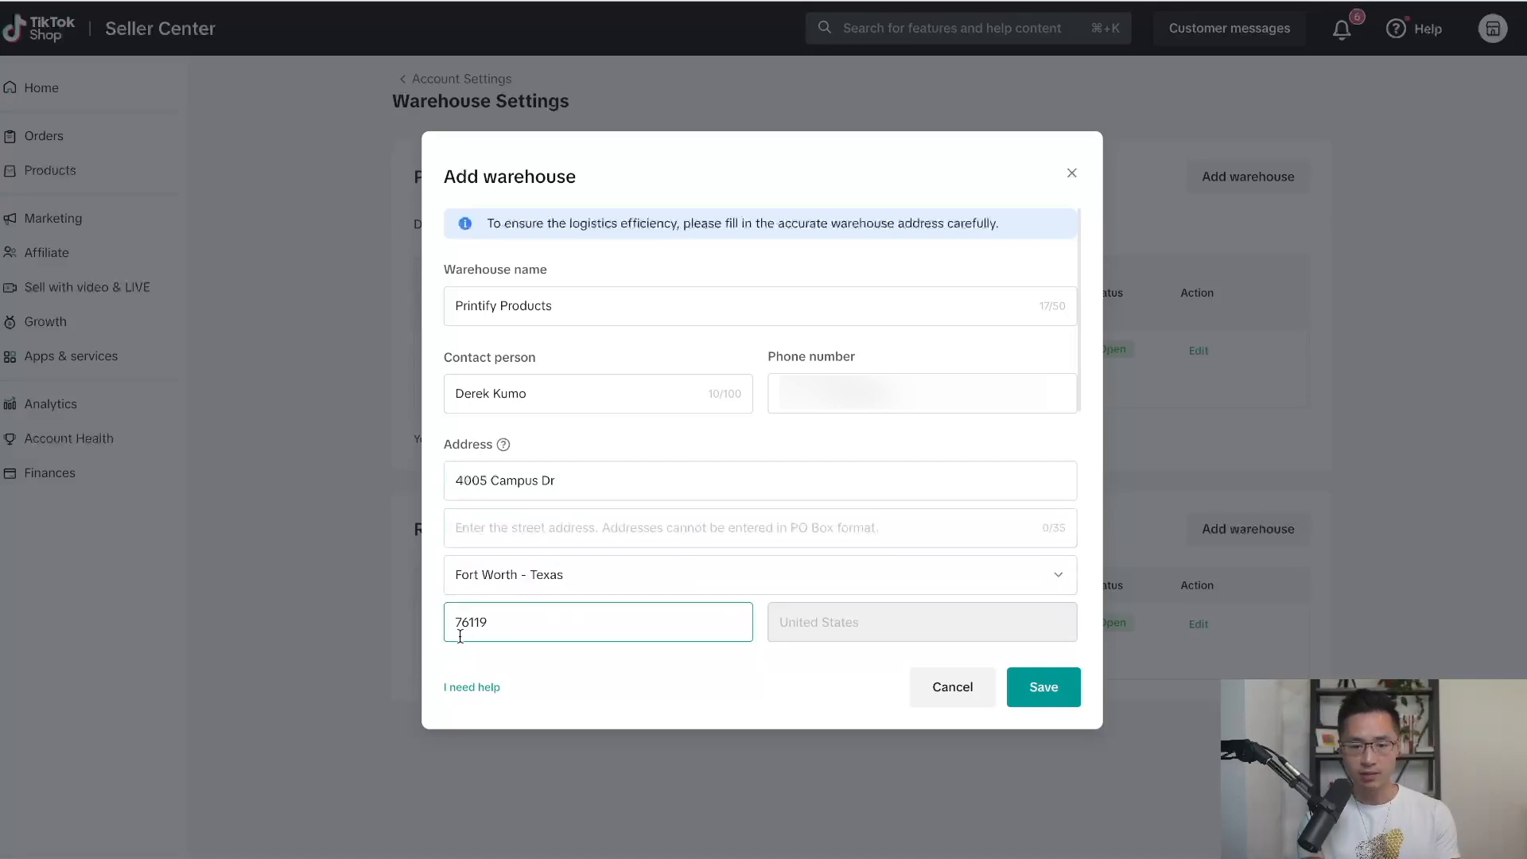
left_click(1045, 689)
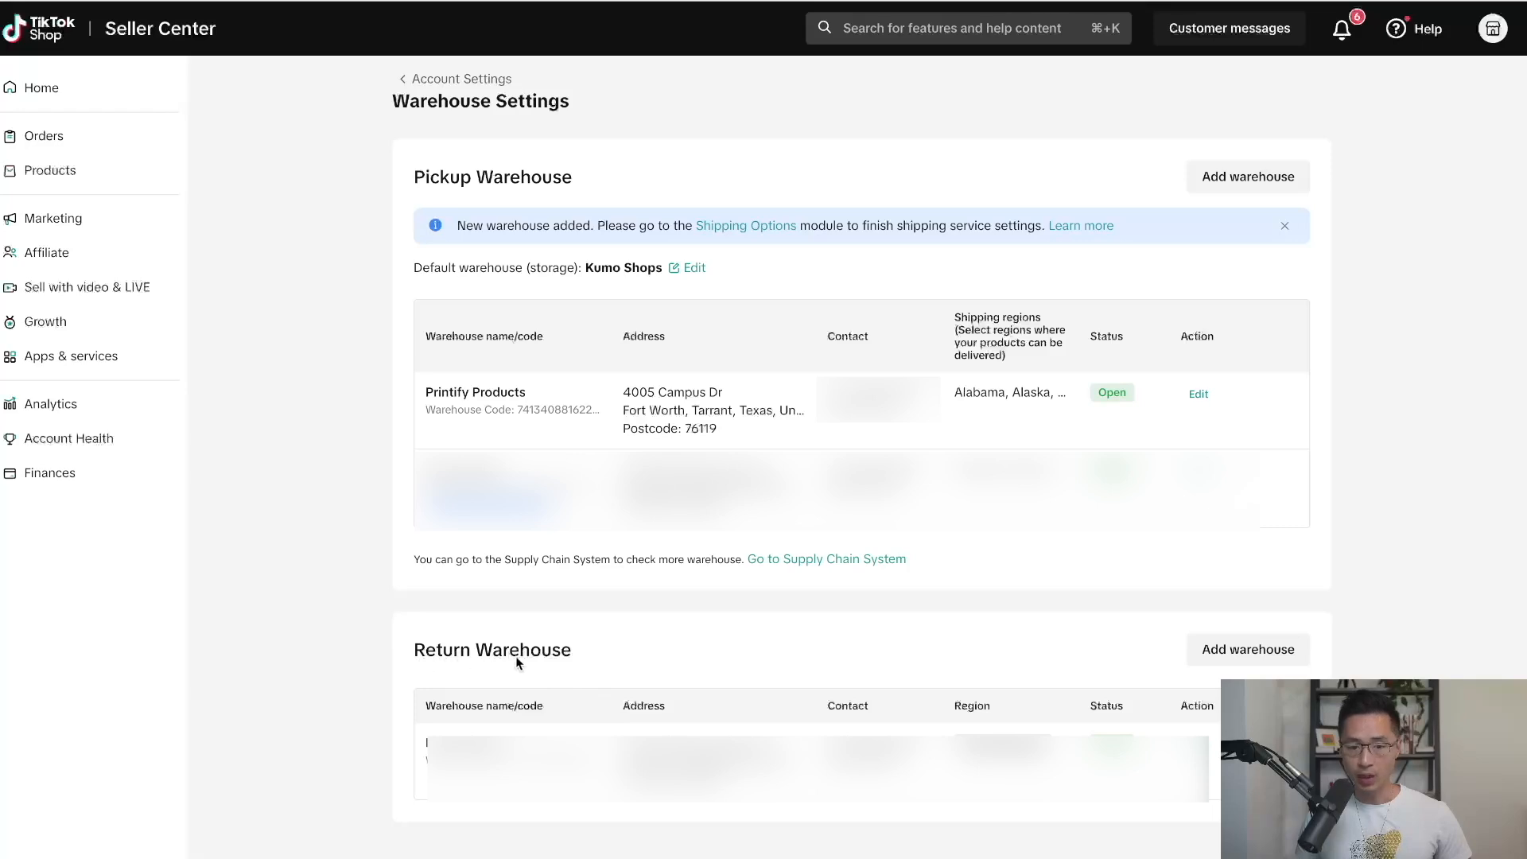
Add Printify Products as the return warehouse, reusing the saved warehouse address.
left_click(1266, 653)
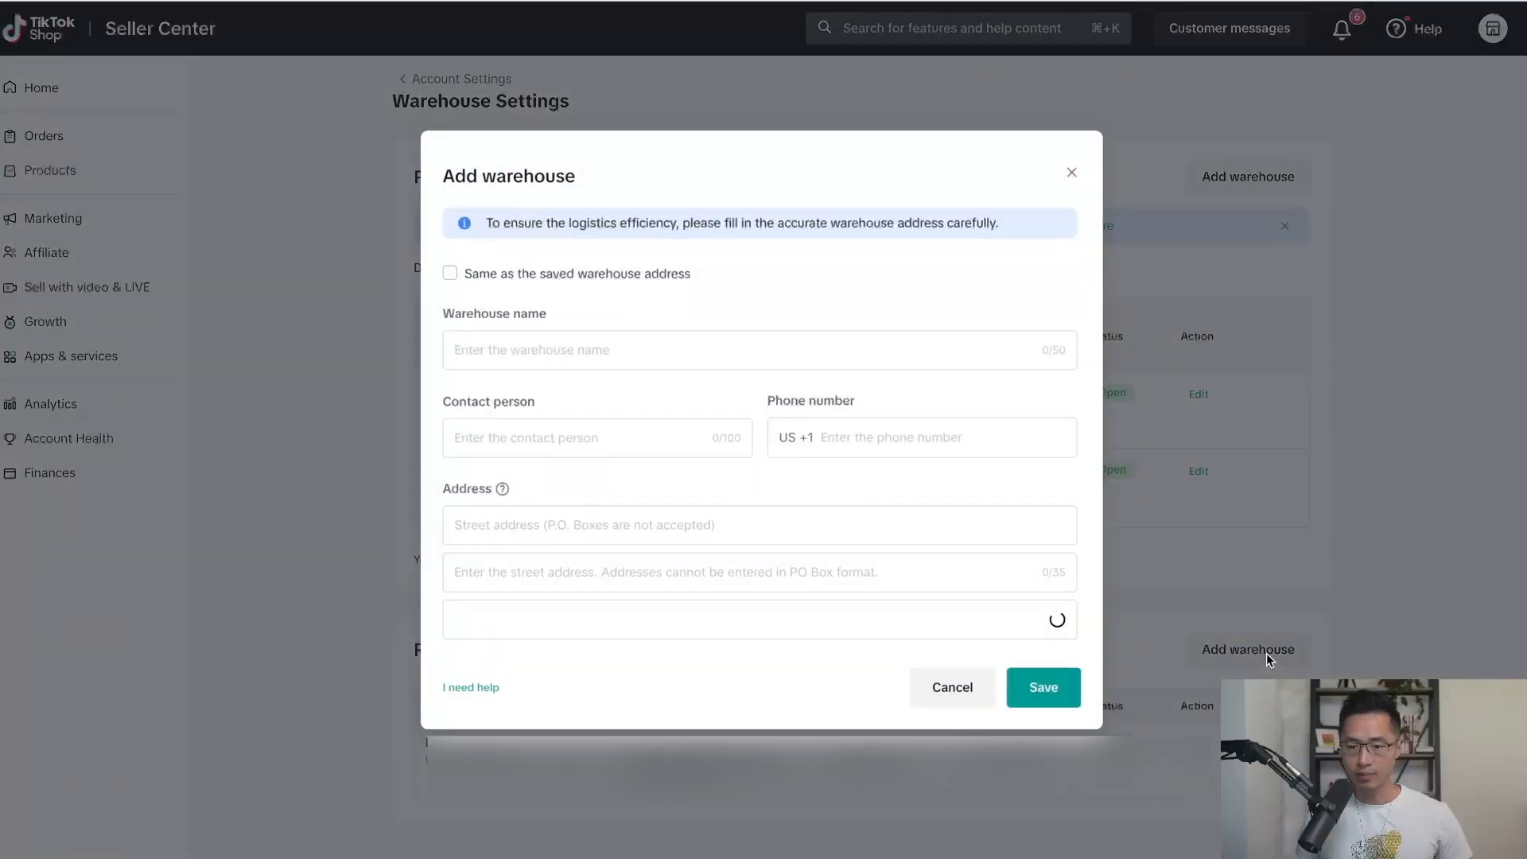
left_click(489, 279)
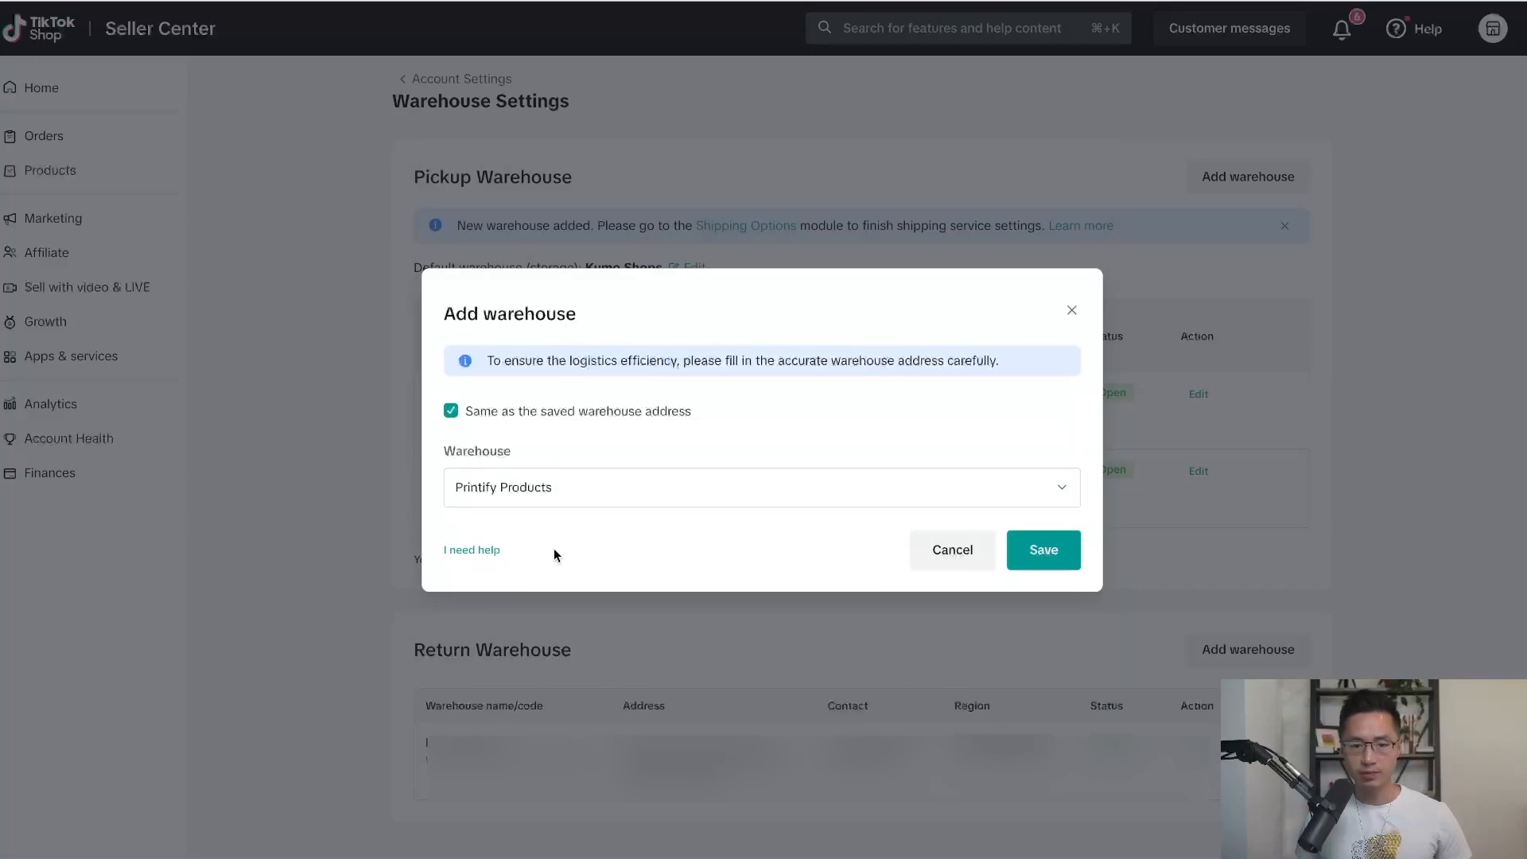
left_click(1040, 553)
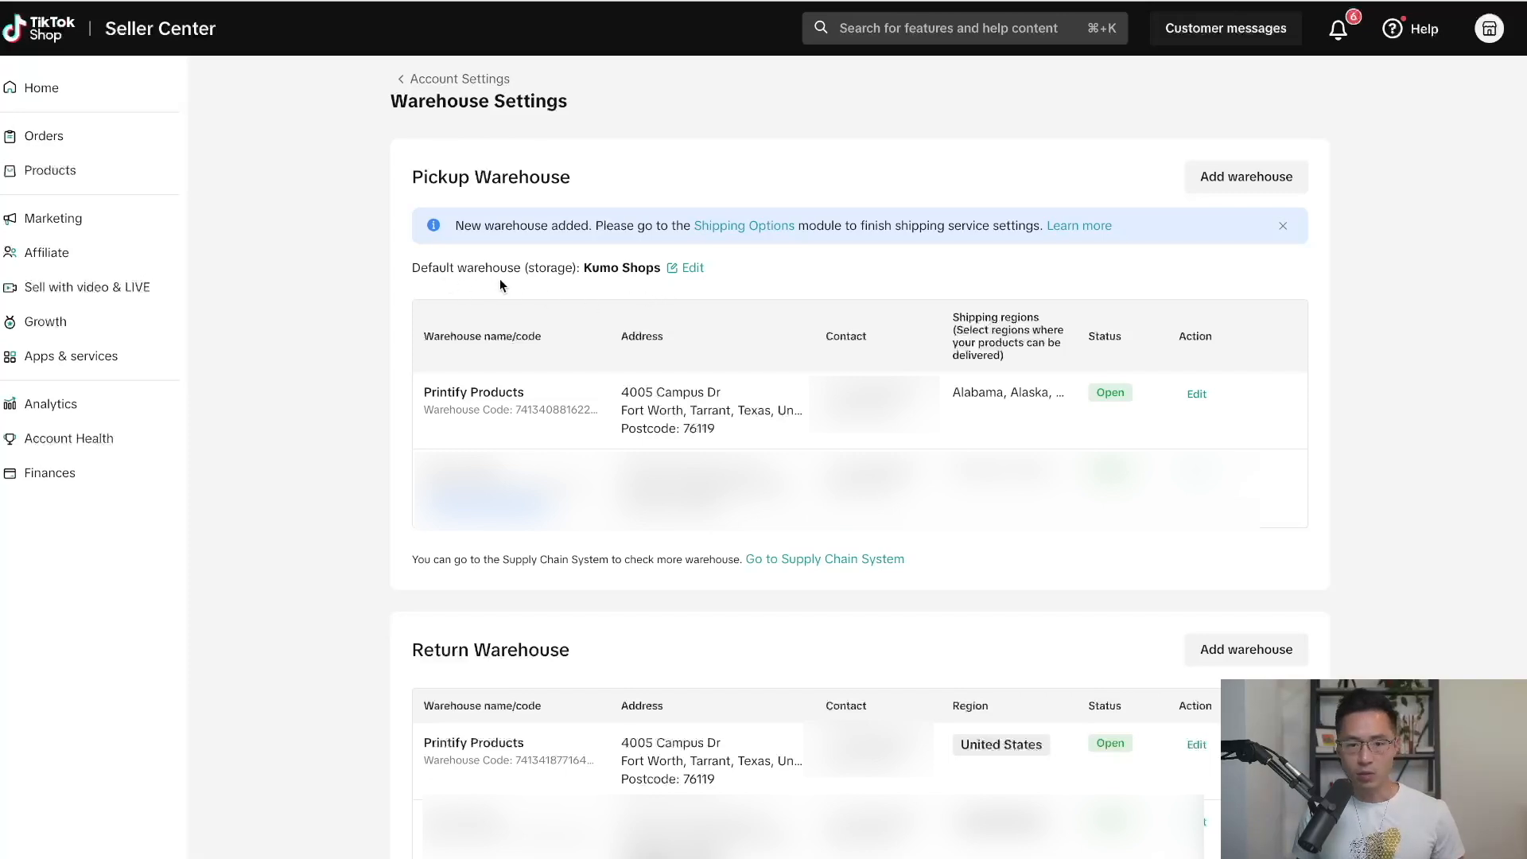
Make Printify Products the default storage warehouse instead of Kumo Shops.
left_click(693, 271)
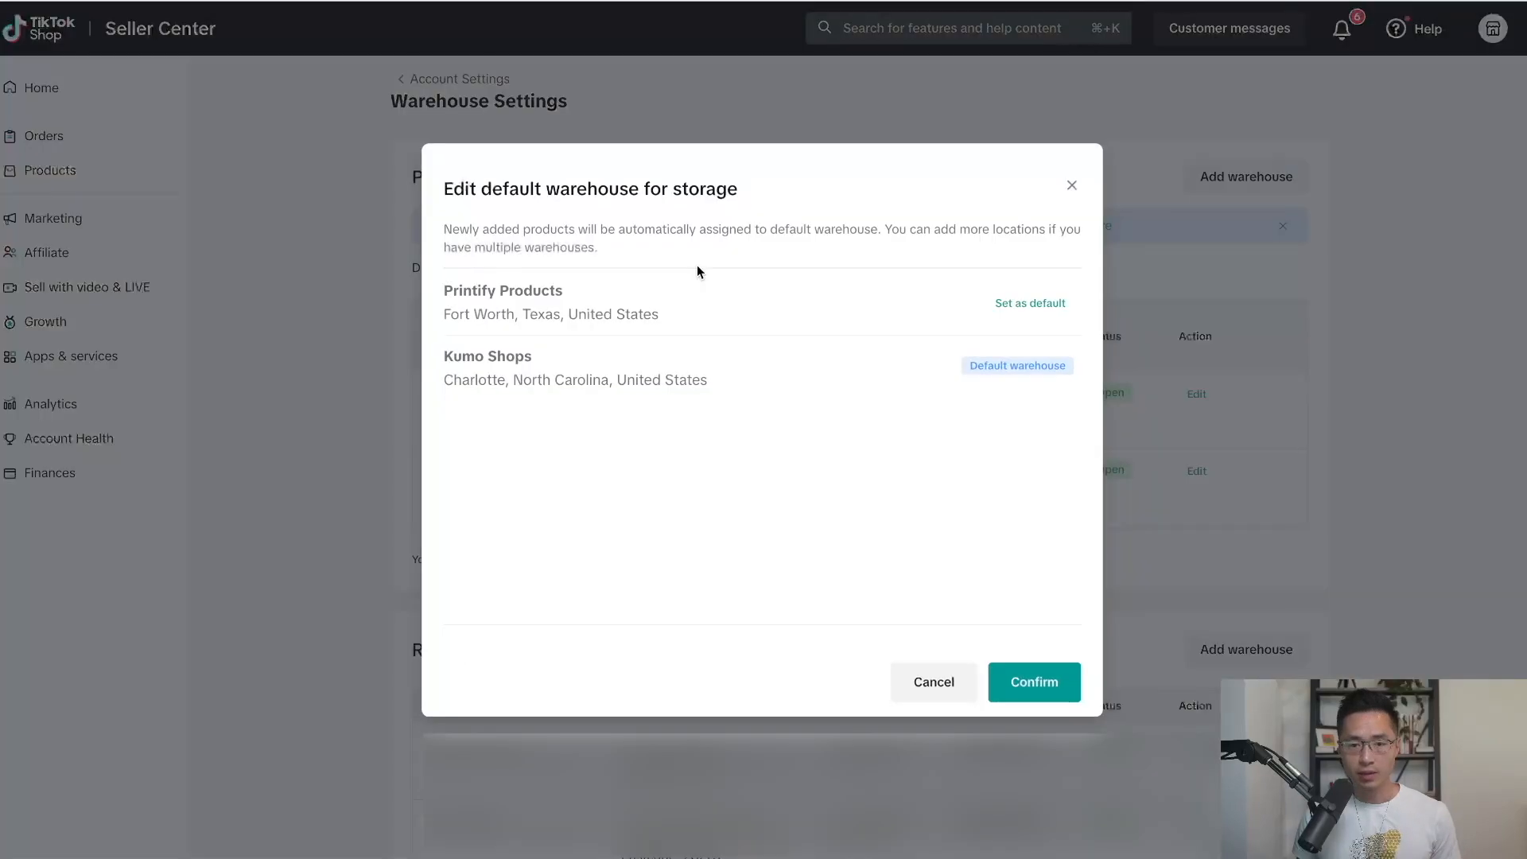
left_click(1048, 310)
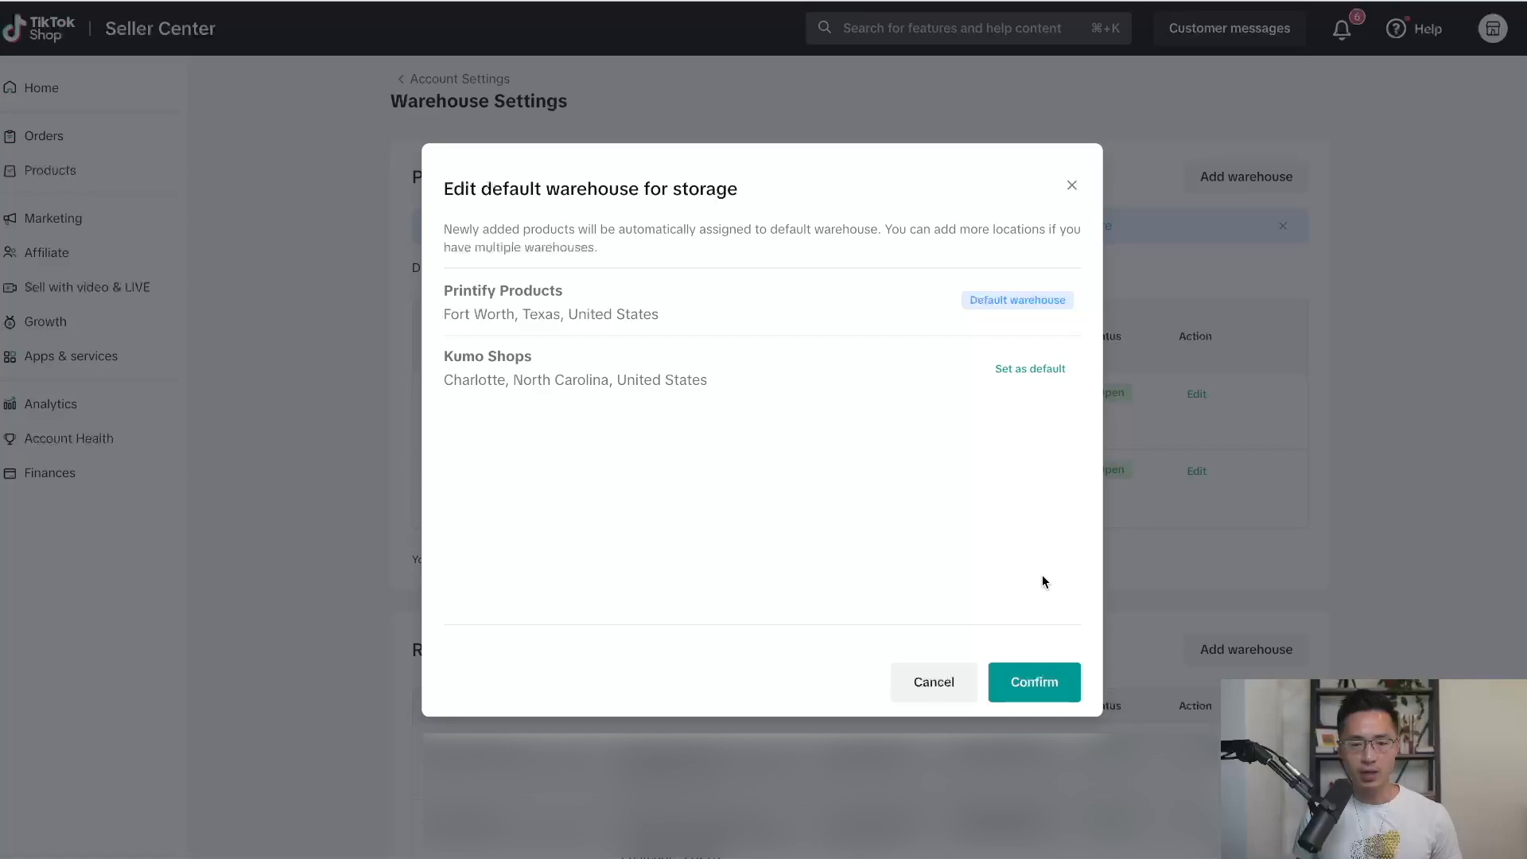
left_click(1034, 680)
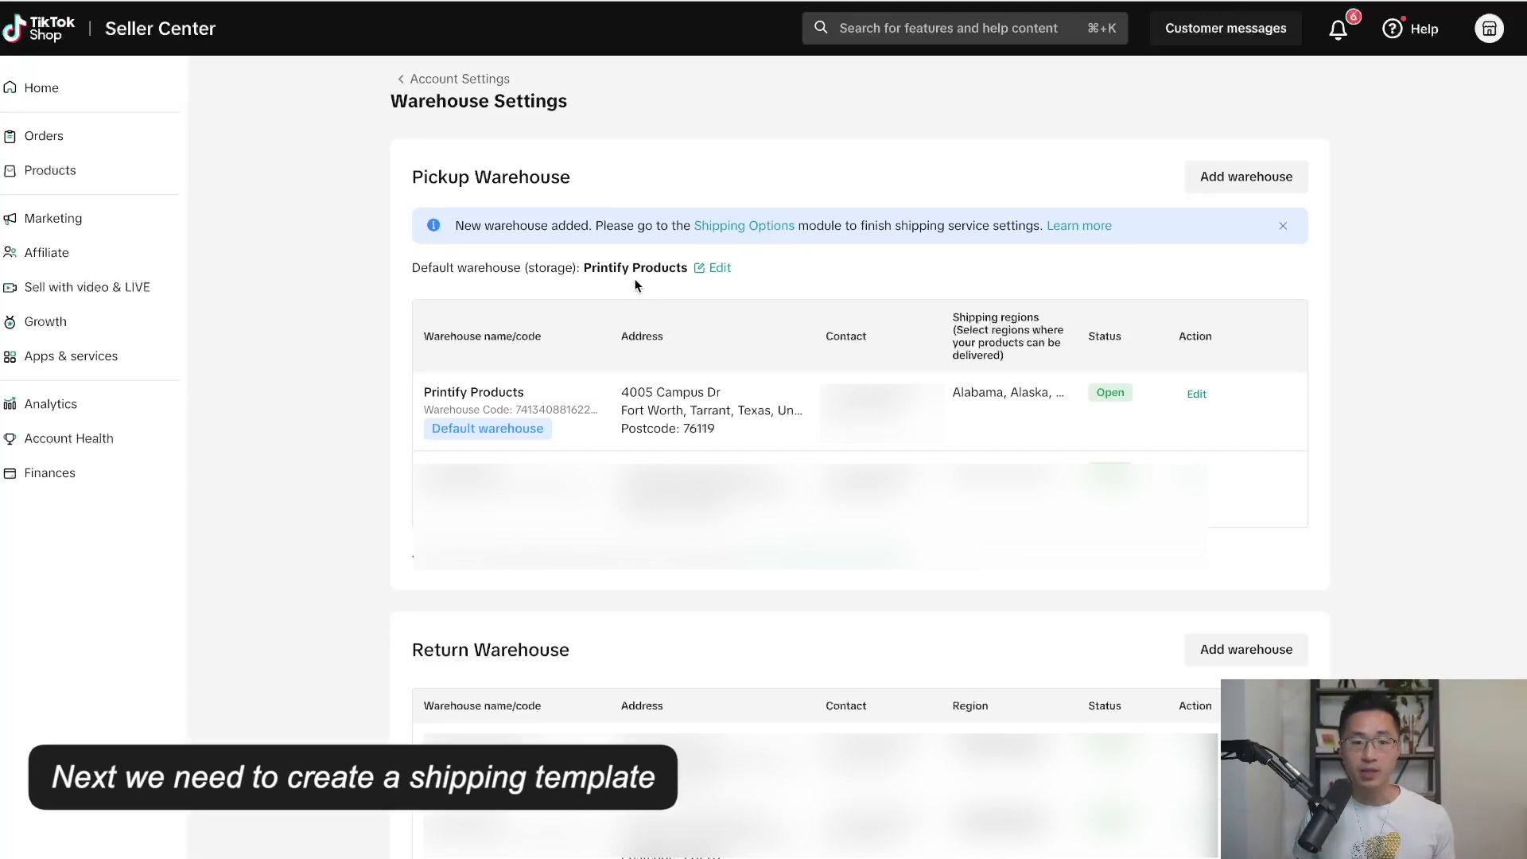
Search 'shipping template' and start a brand-new template from the Shipping Templates page.
left_click(899, 29)
type("ship")
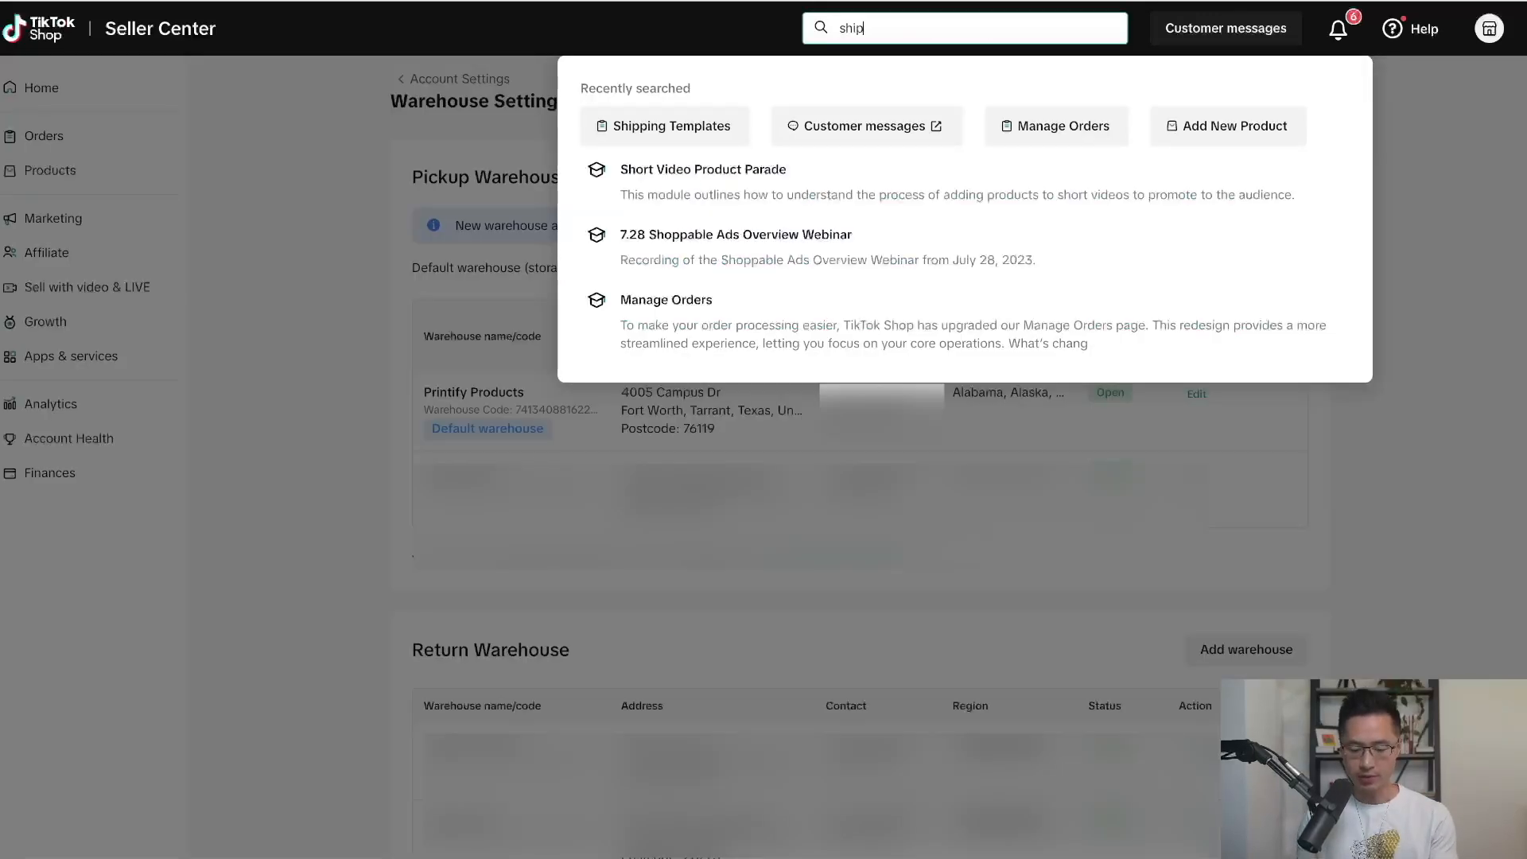
type("ping template")
key("Return")
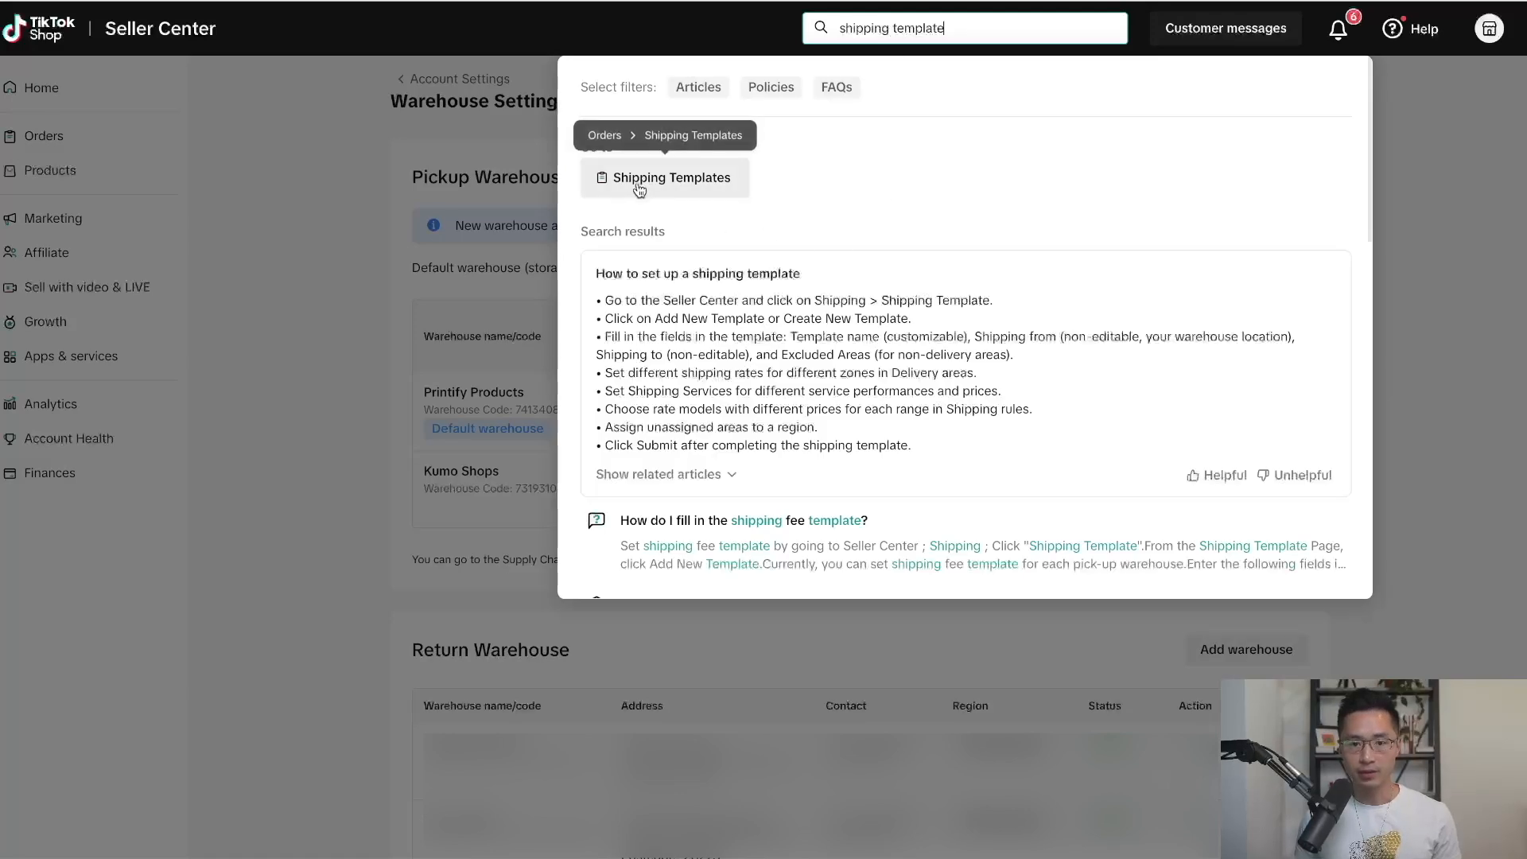
left_click(637, 189)
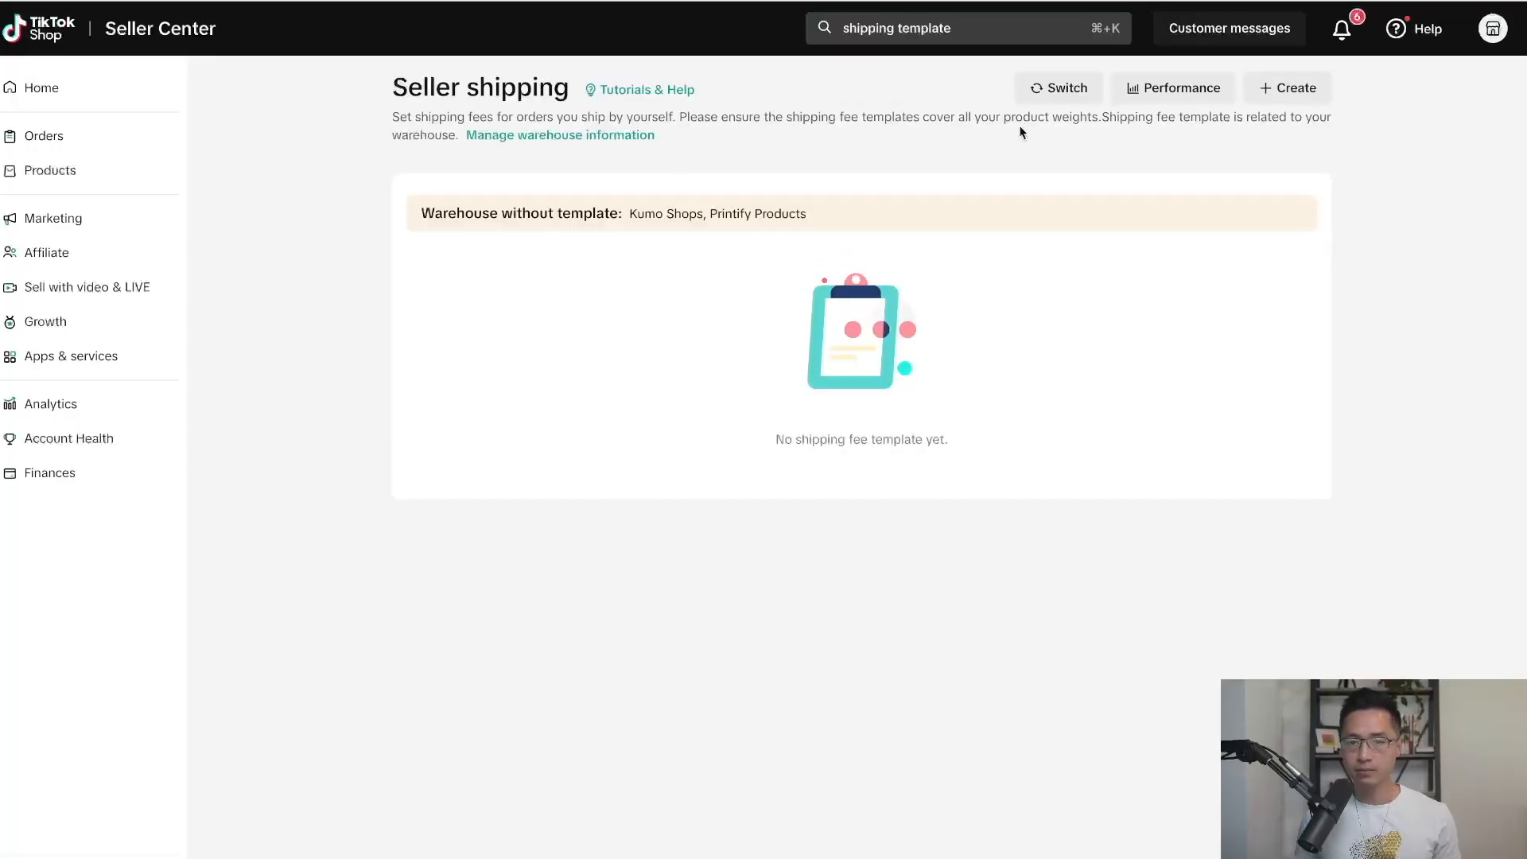
left_click(1294, 89)
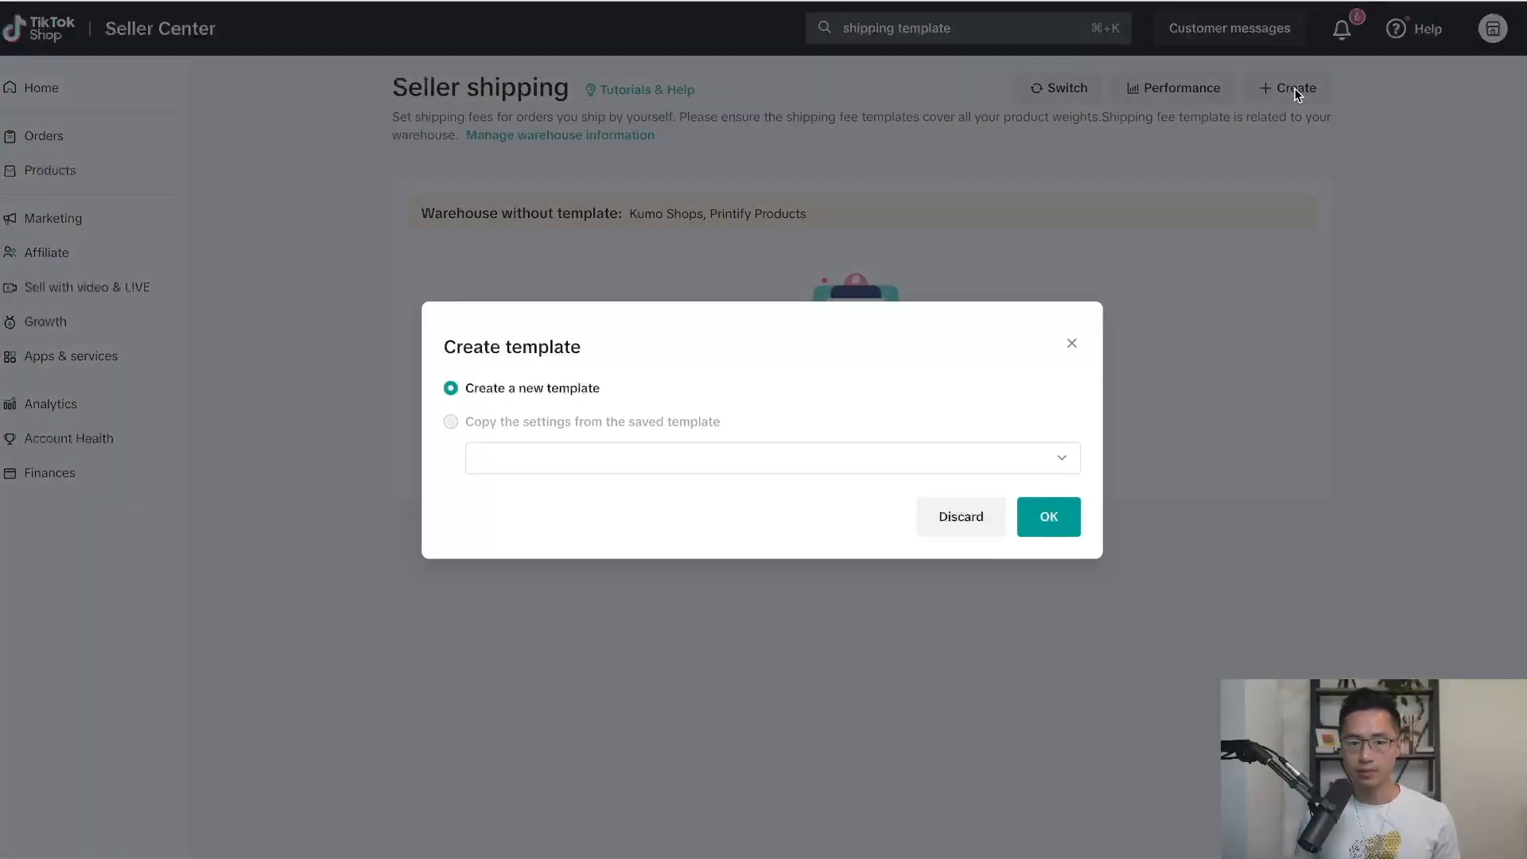
left_click(1048, 517)
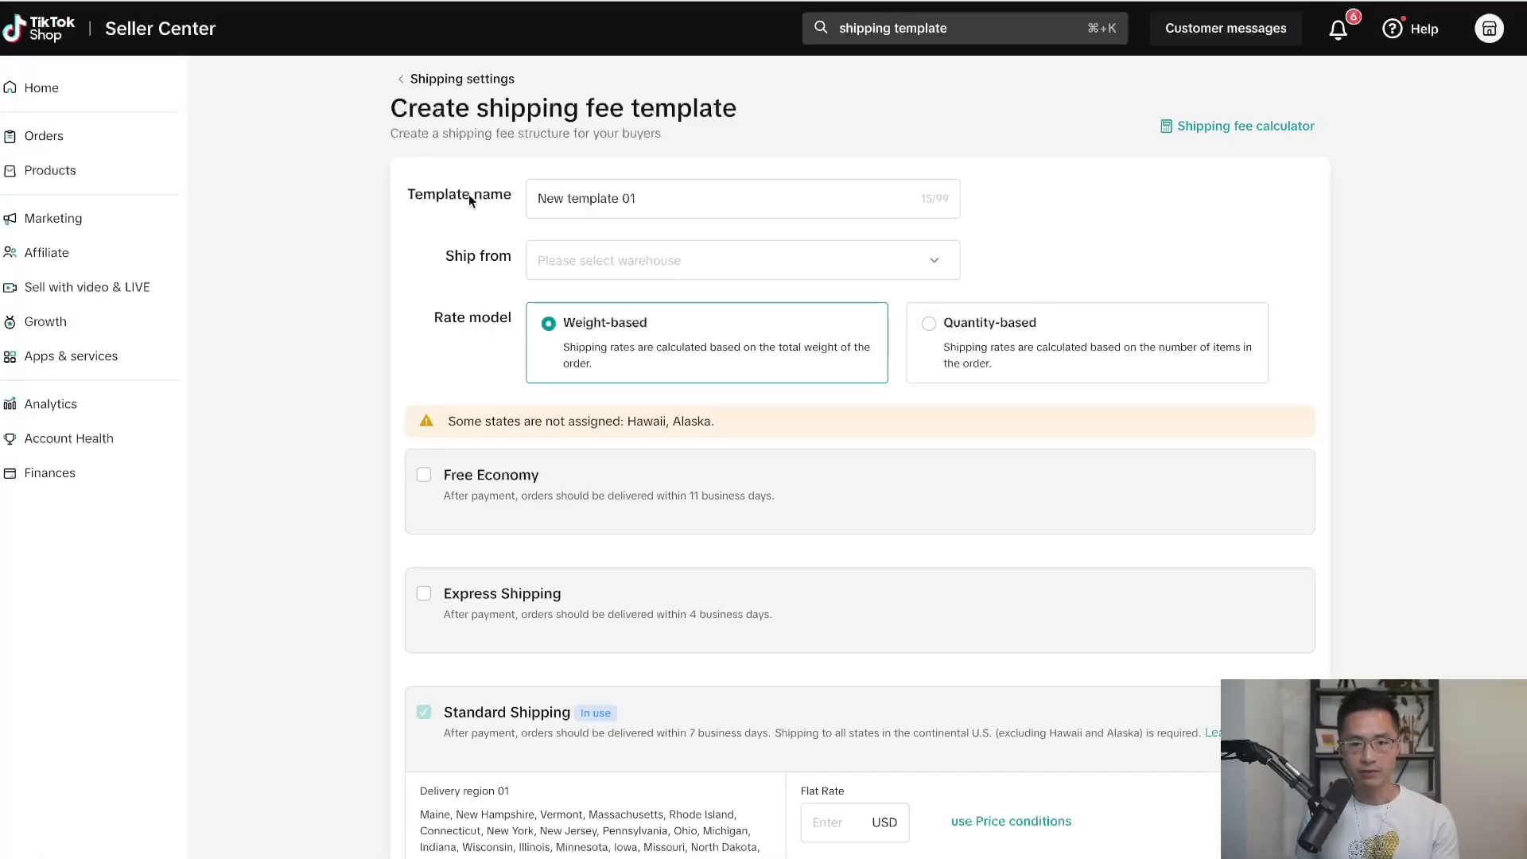
Name the template 'Printify Blanket' and ship from the Printify Products warehouse.
left_click_drag(666, 199, 532, 203)
type("P")
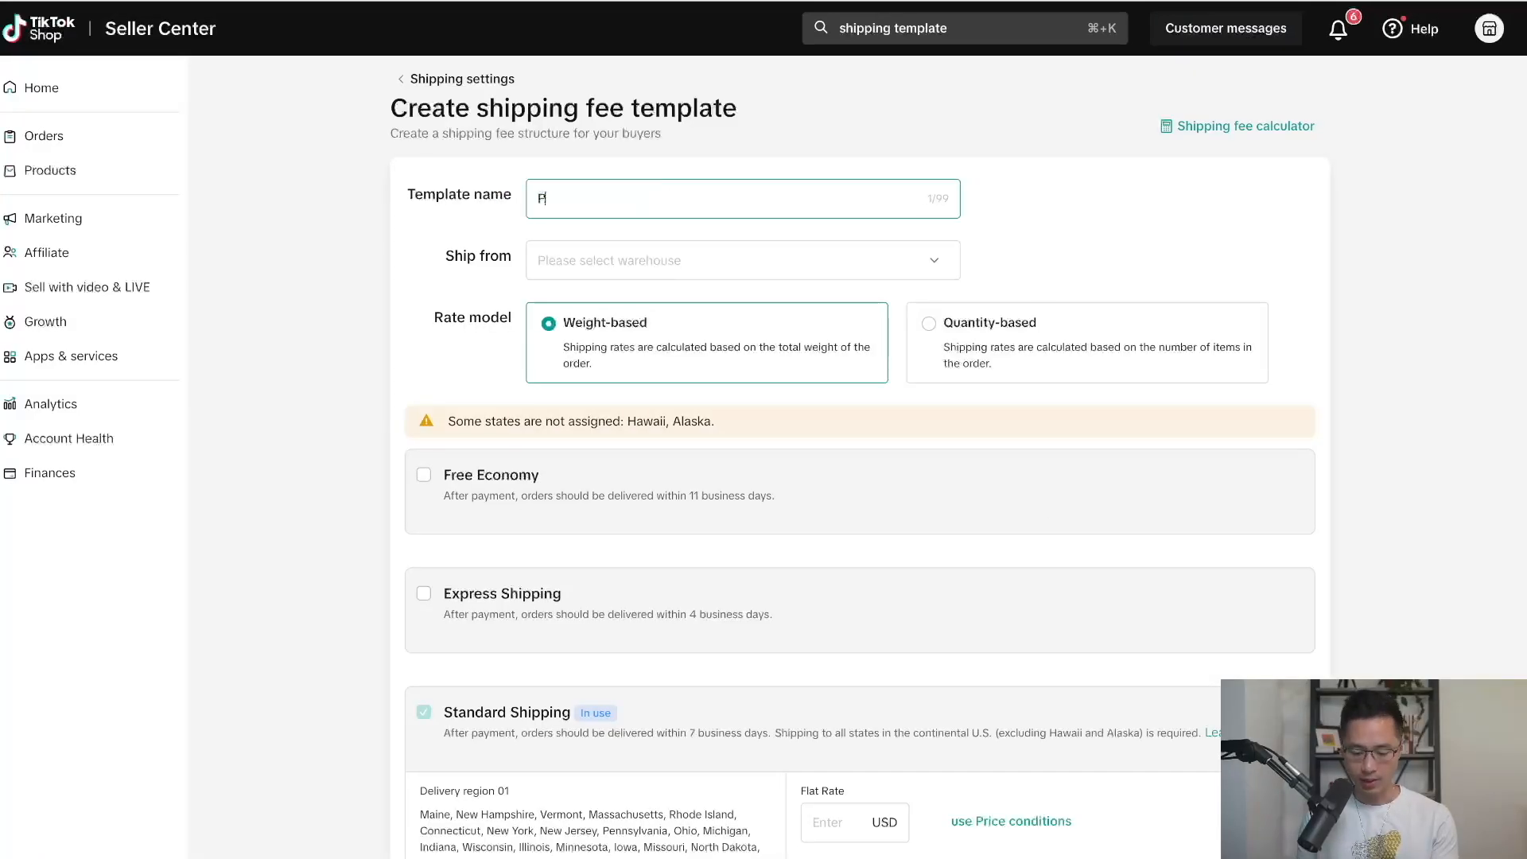
type("rintify Blanke")
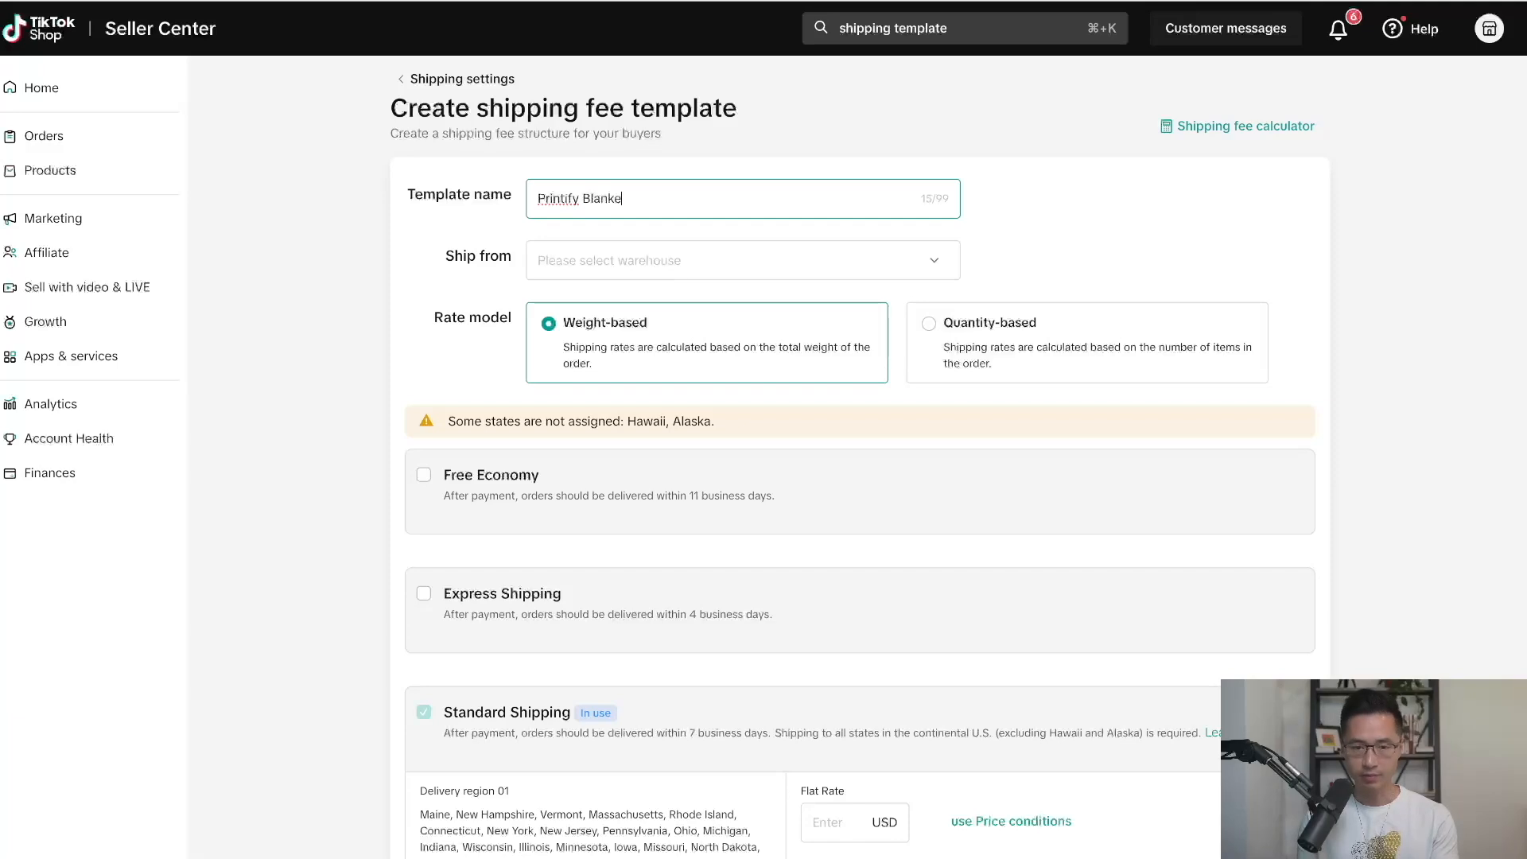
type("t")
left_click(535, 269)
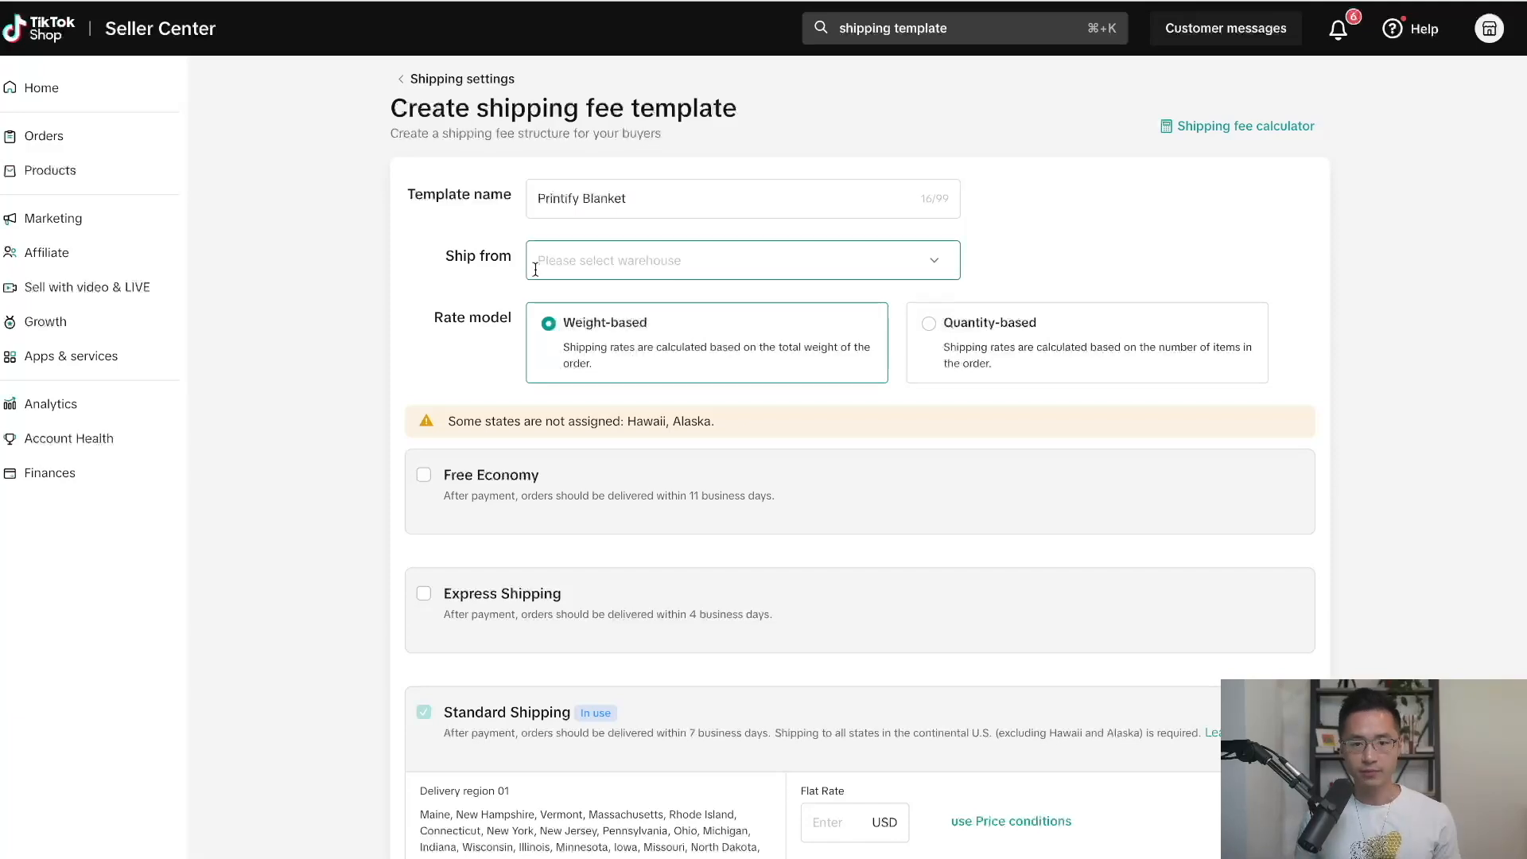
left_click(665, 264)
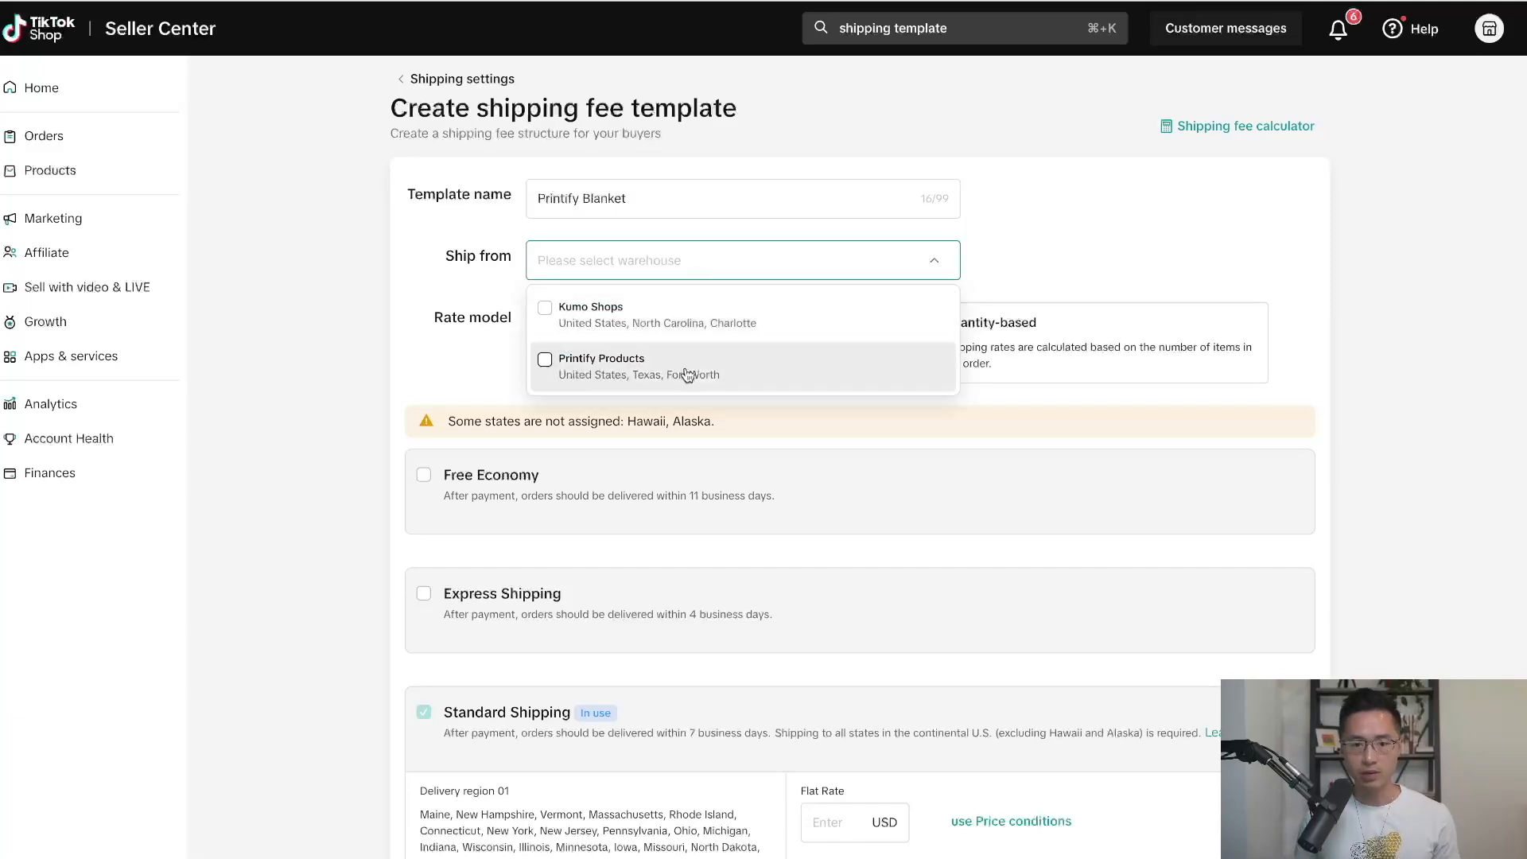
left_click(596, 370)
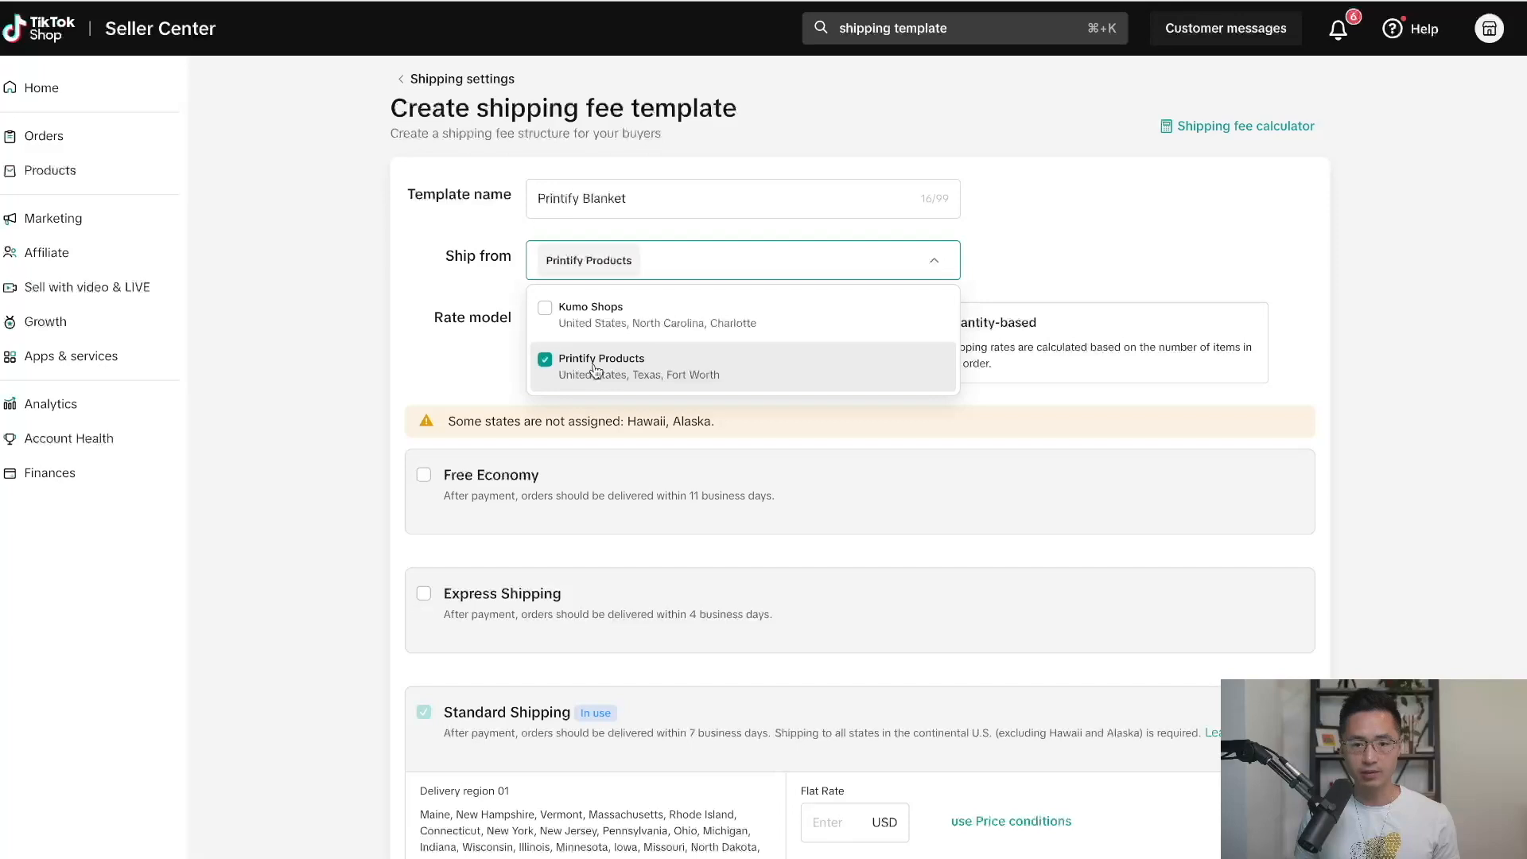
left_click(425, 360)
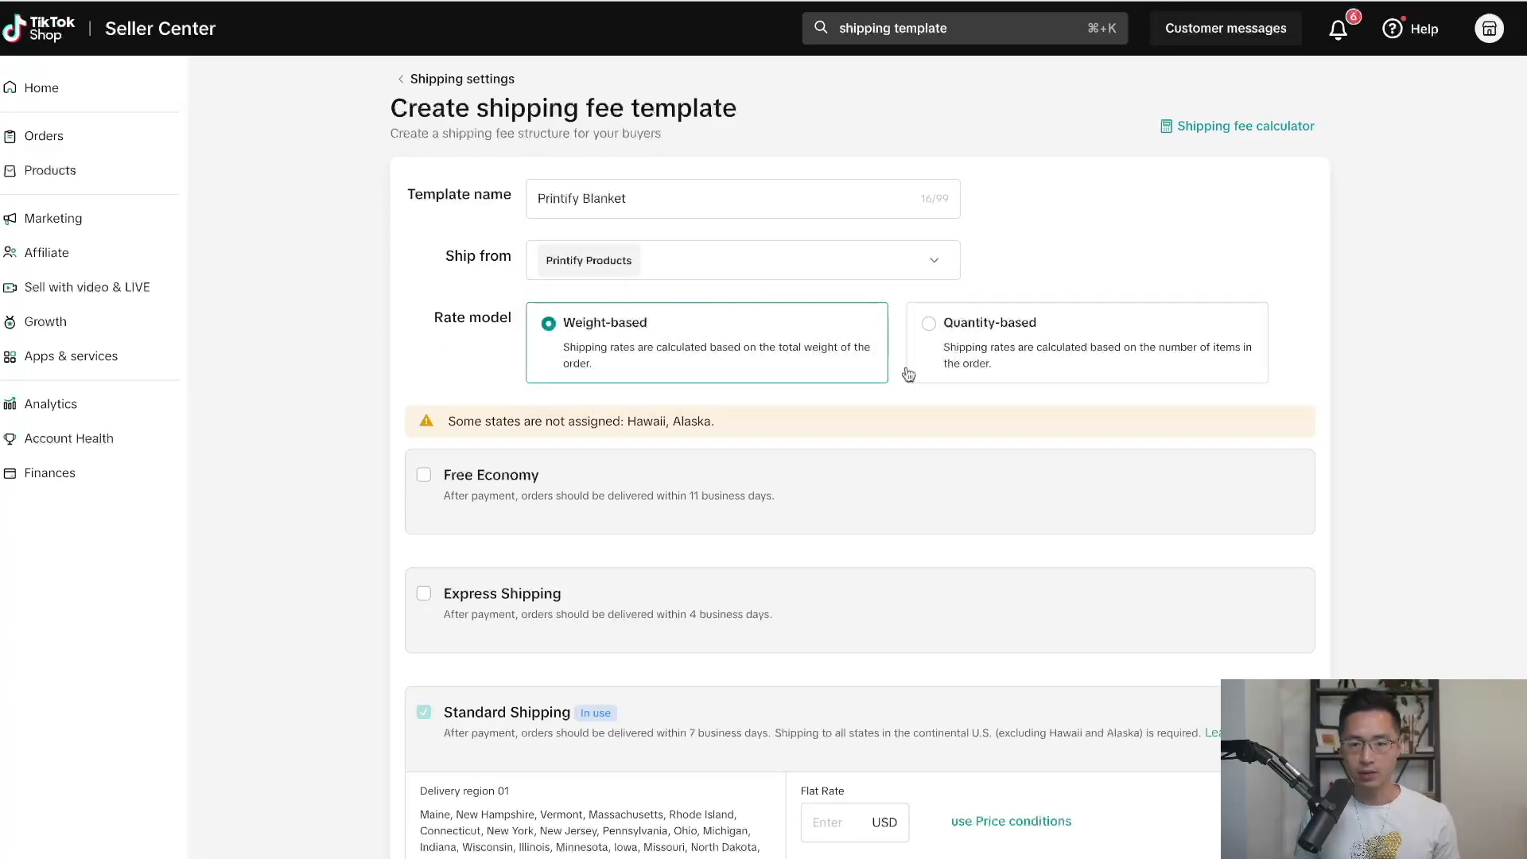
Make shipping quantity-based with a 0.00 USD standard flat rate.
left_click(987, 339)
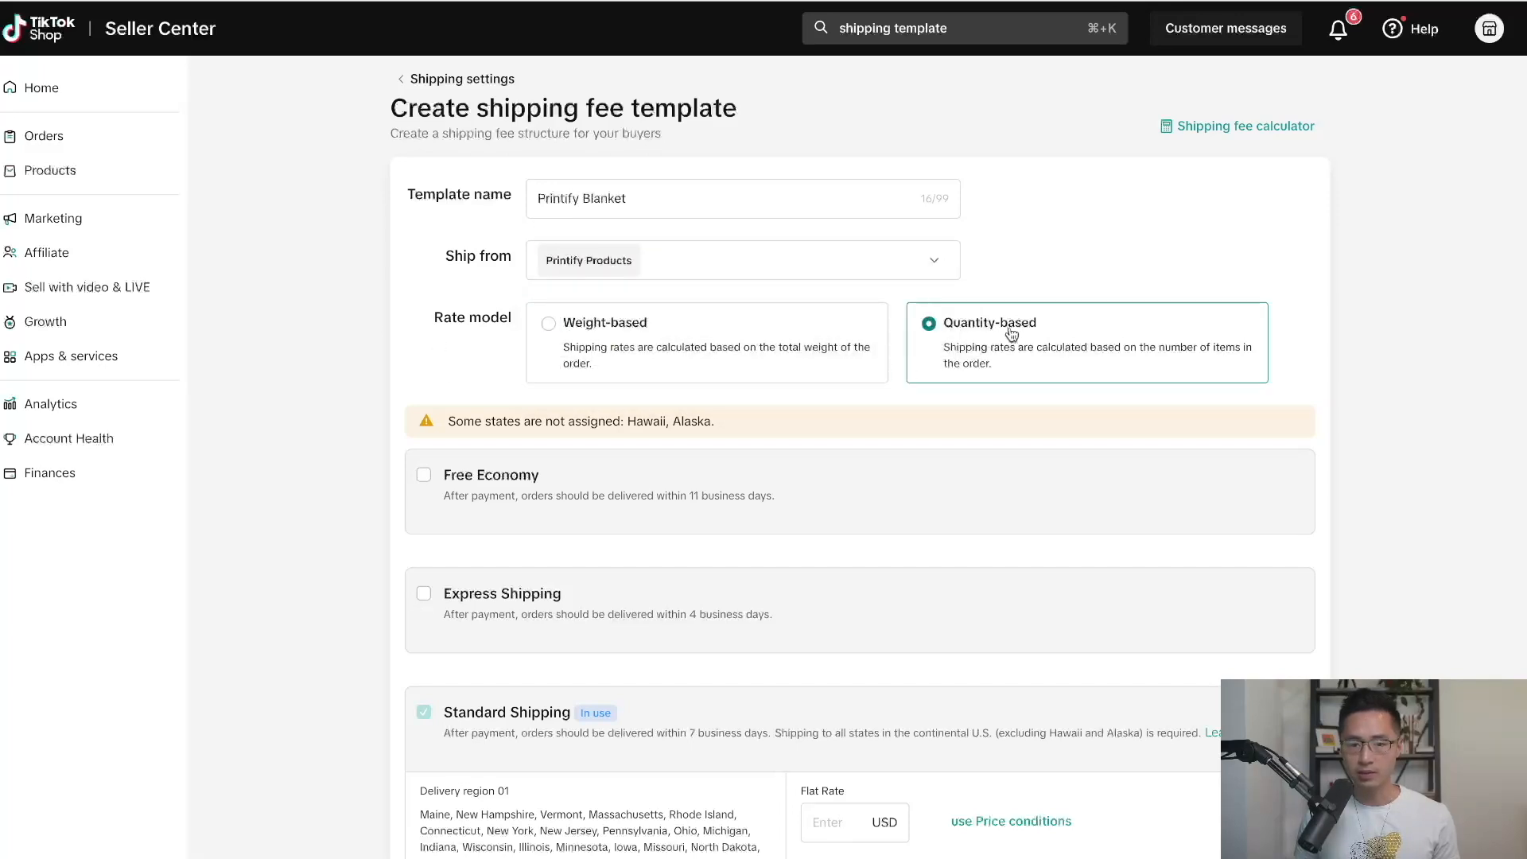
scroll(1356, 388, "down", 2)
scroll(1356, 390, "down", 3)
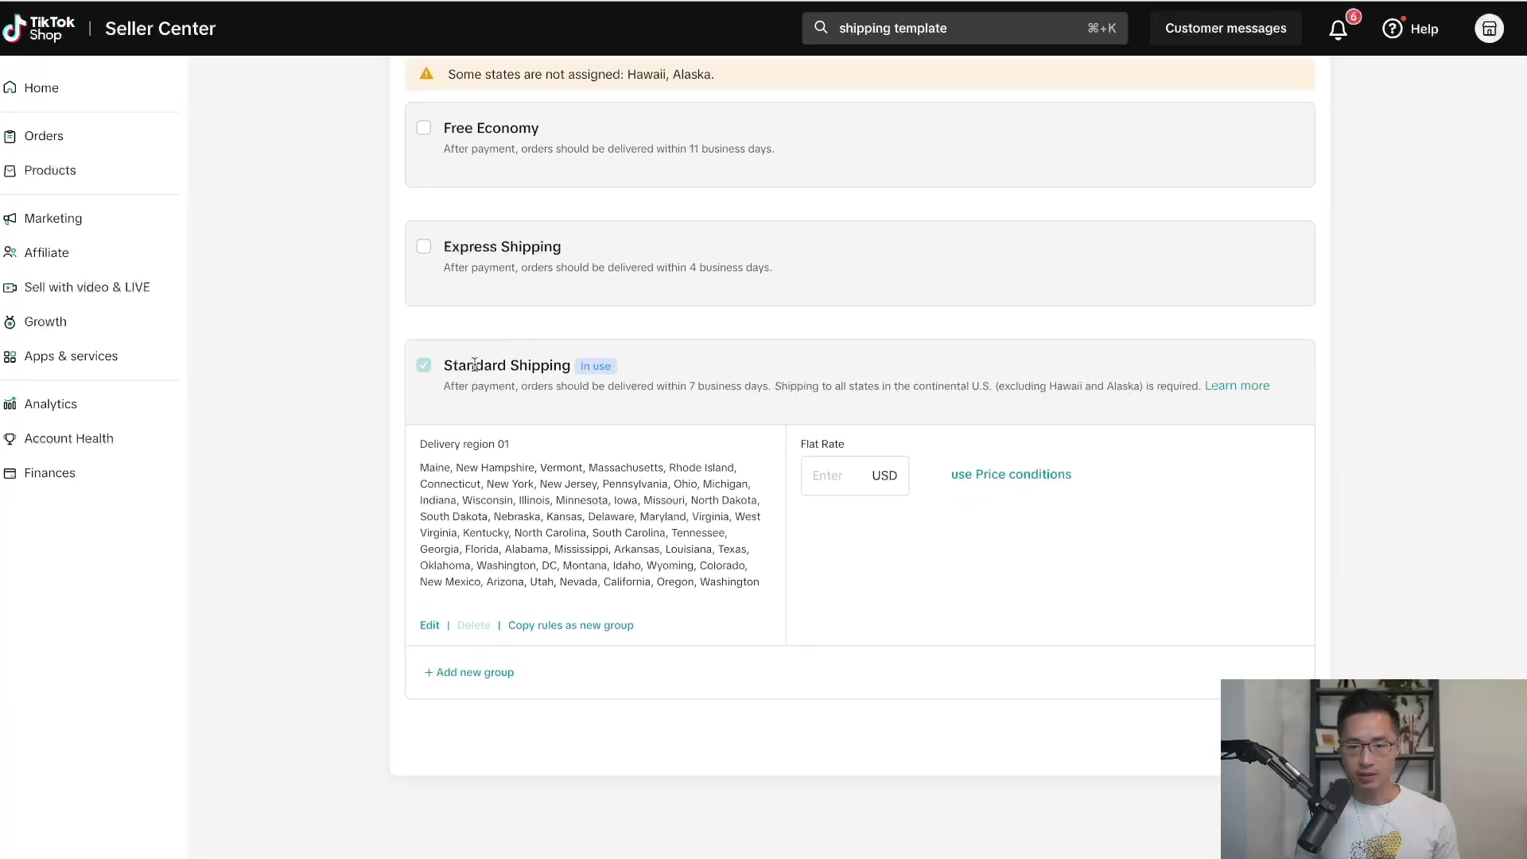
left_click(823, 477)
type("0")
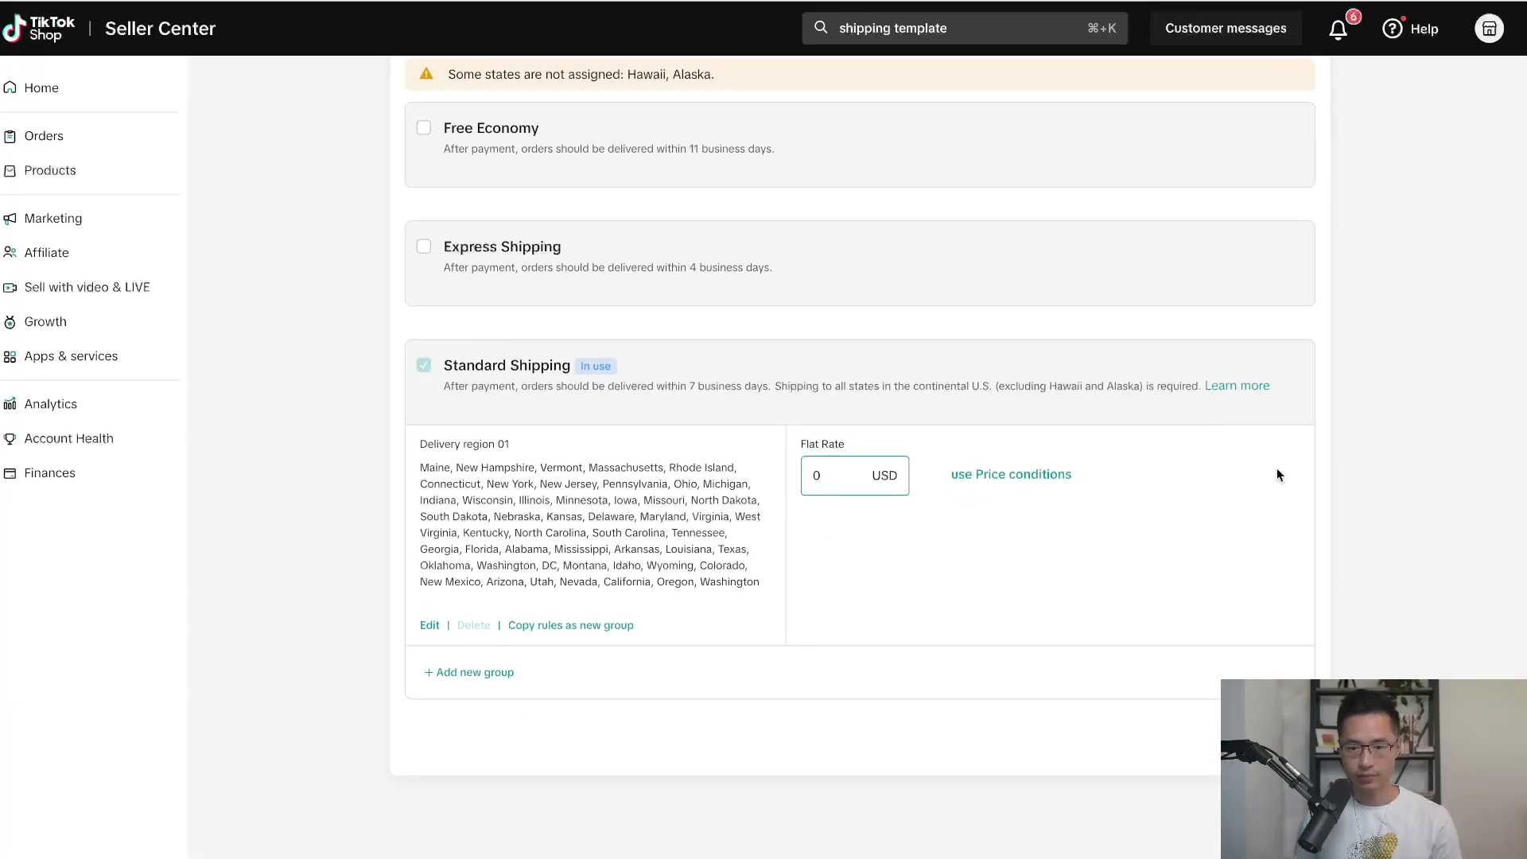
left_click(1378, 459)
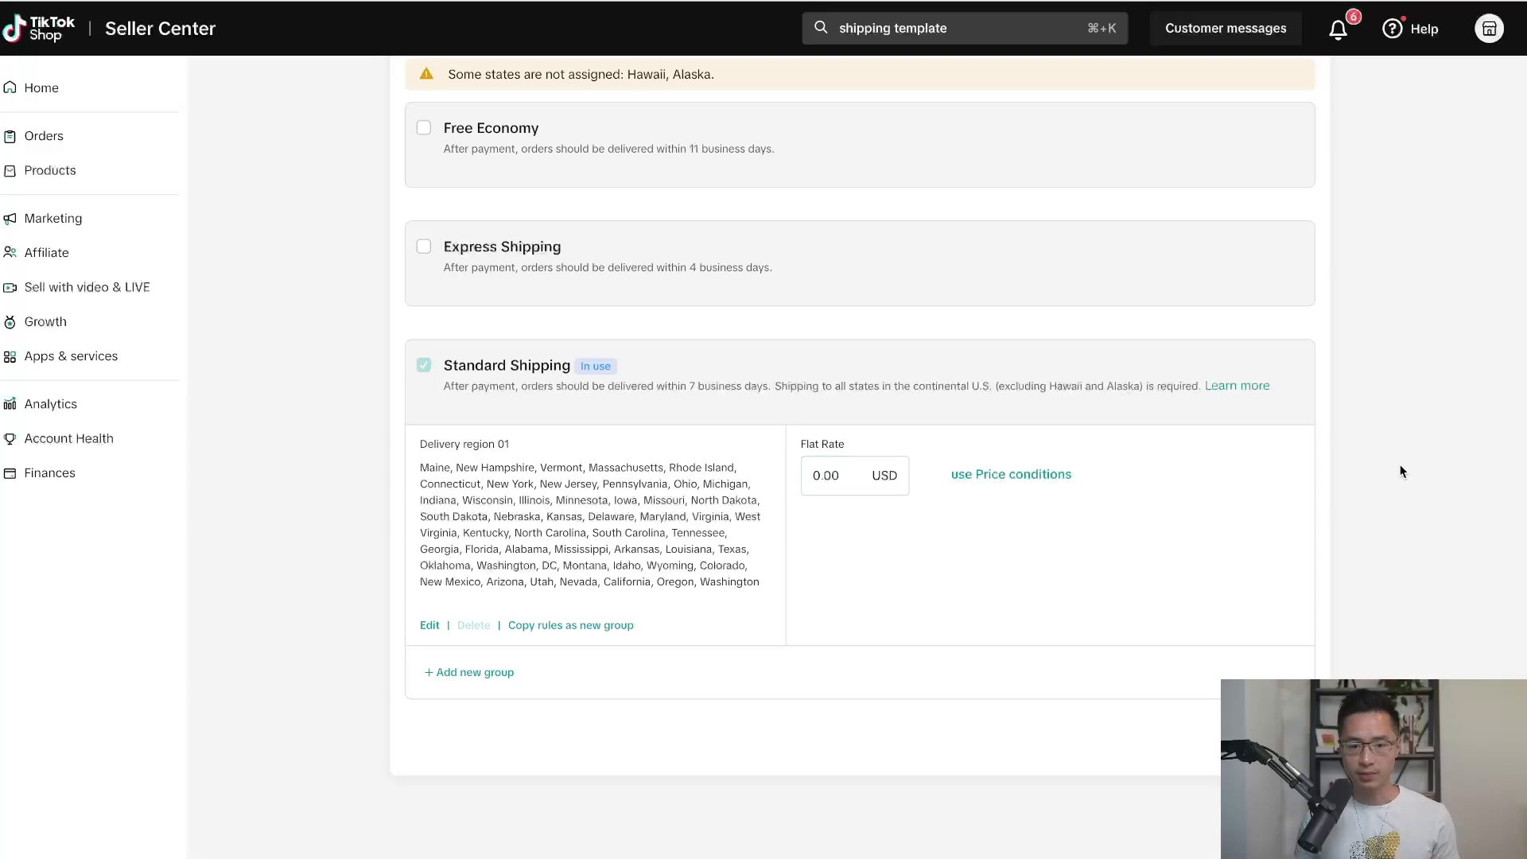
Add a new delivery group for Hawaii and Alaska with a $0.00 flat rate.
left_click(484, 675)
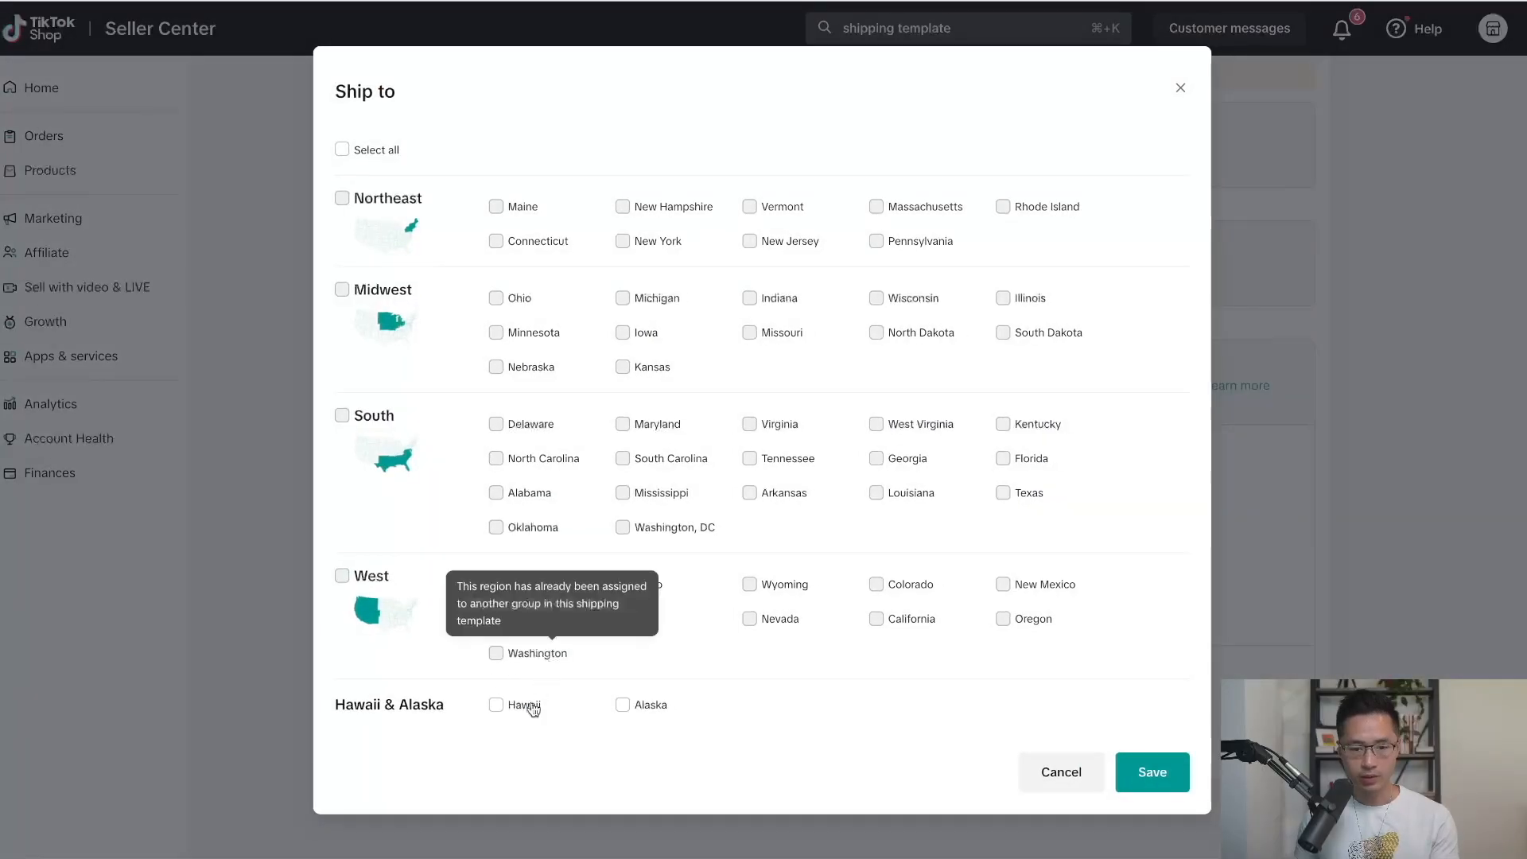
left_click(495, 705)
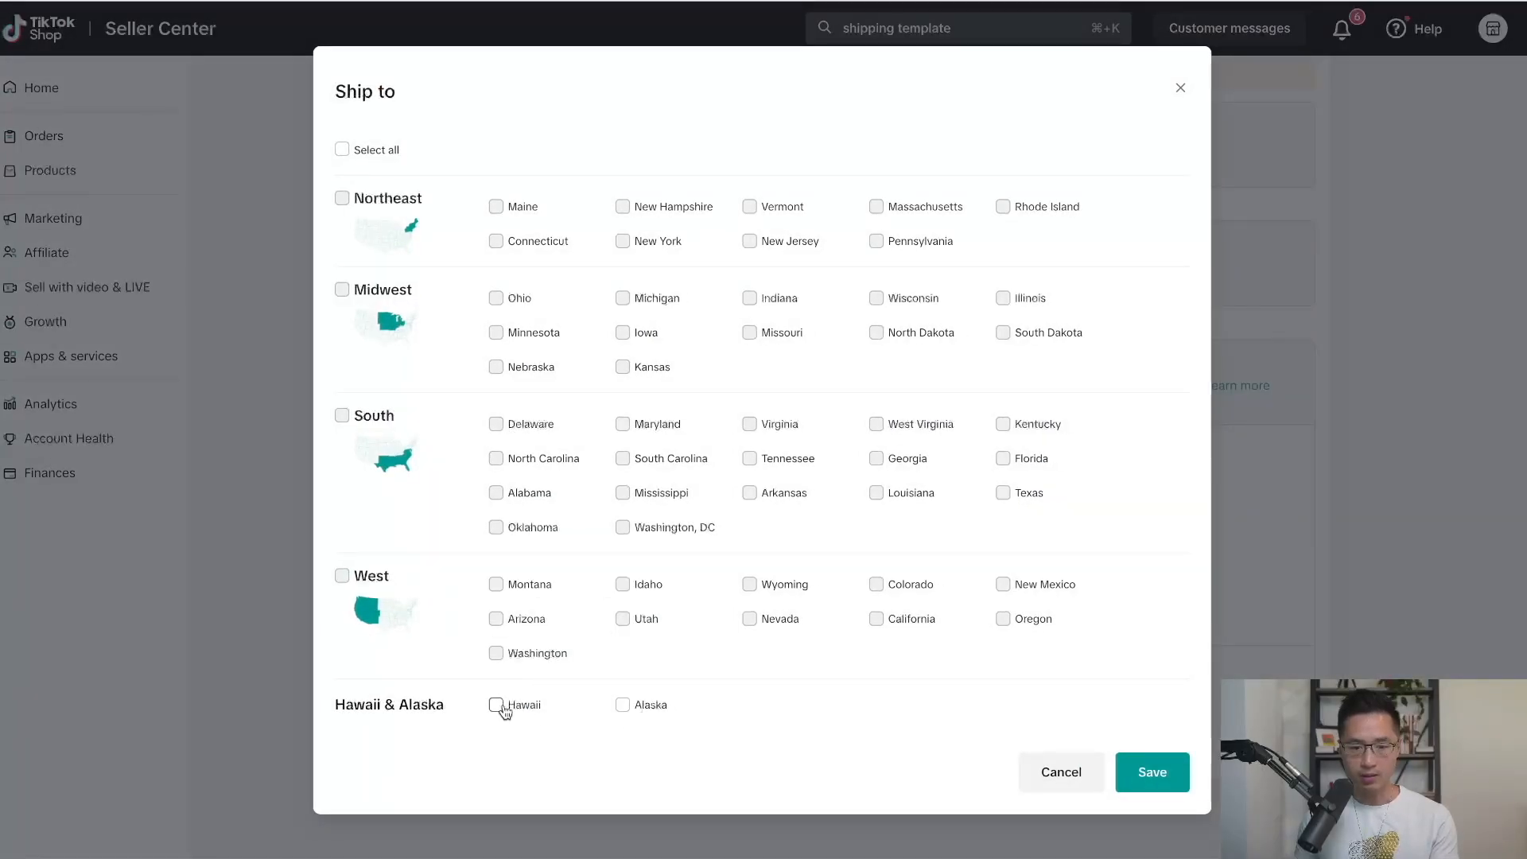
left_click(621, 705)
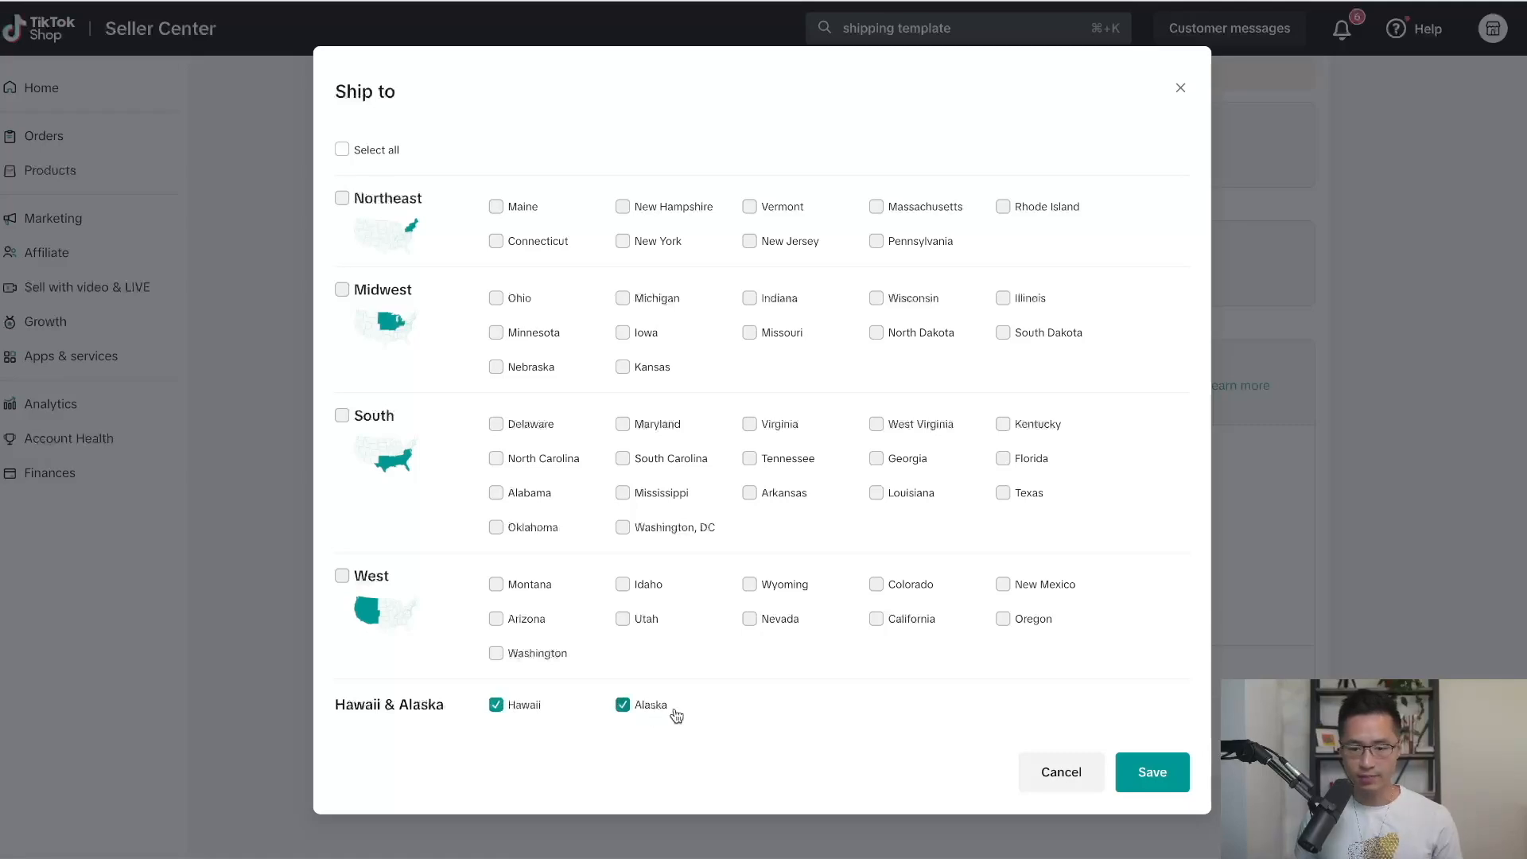
left_click(1152, 772)
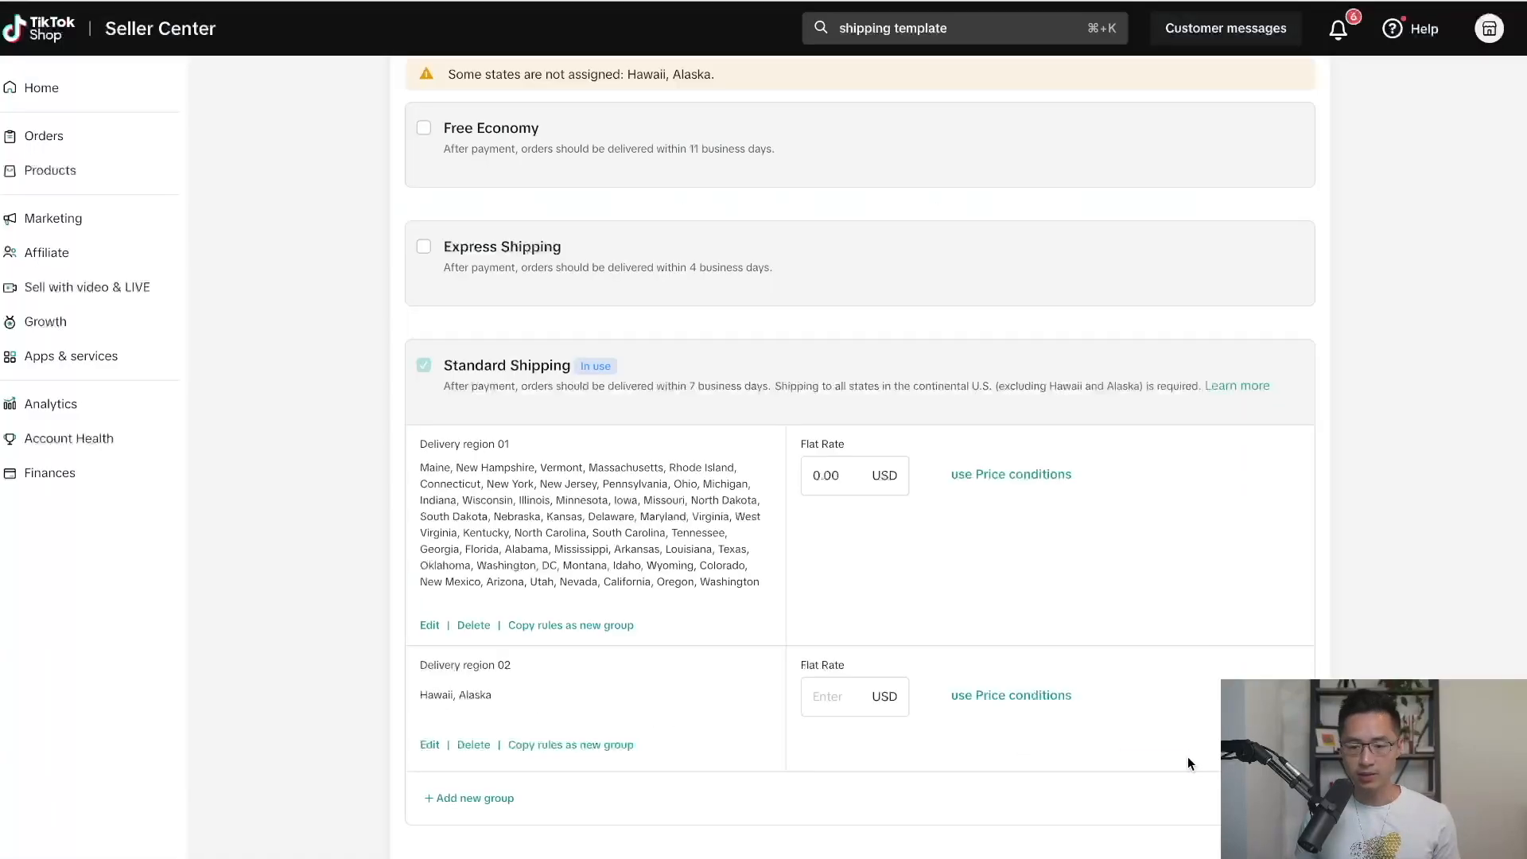
left_click(834, 696)
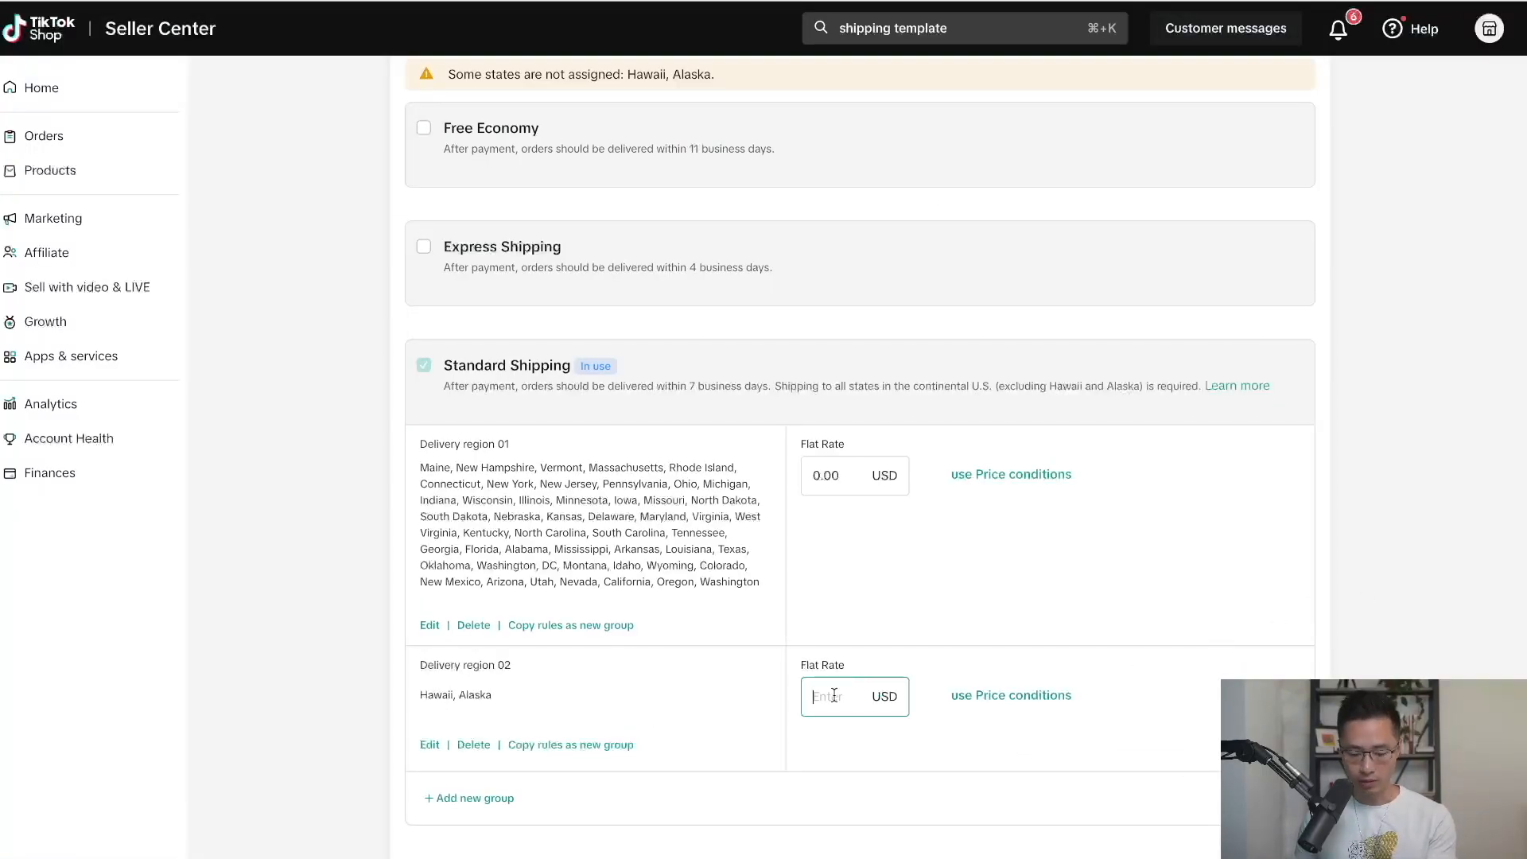
type("0")
left_click(1401, 593)
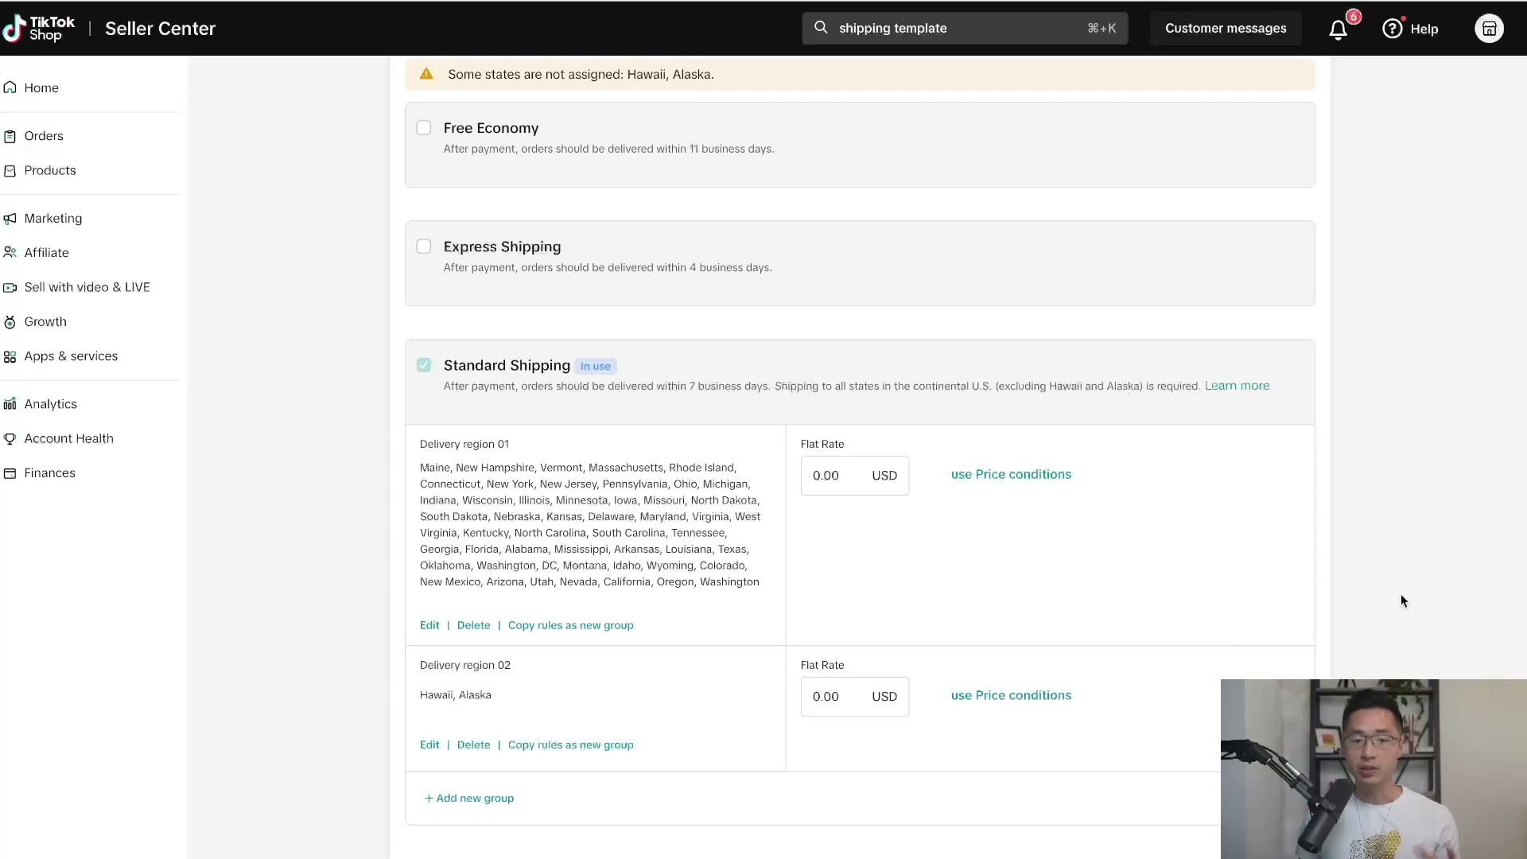
Save the Printify Blanket shipping template and confirm the save.
scroll(1400, 593, "down", 1)
scroll(1401, 593, "down", 2)
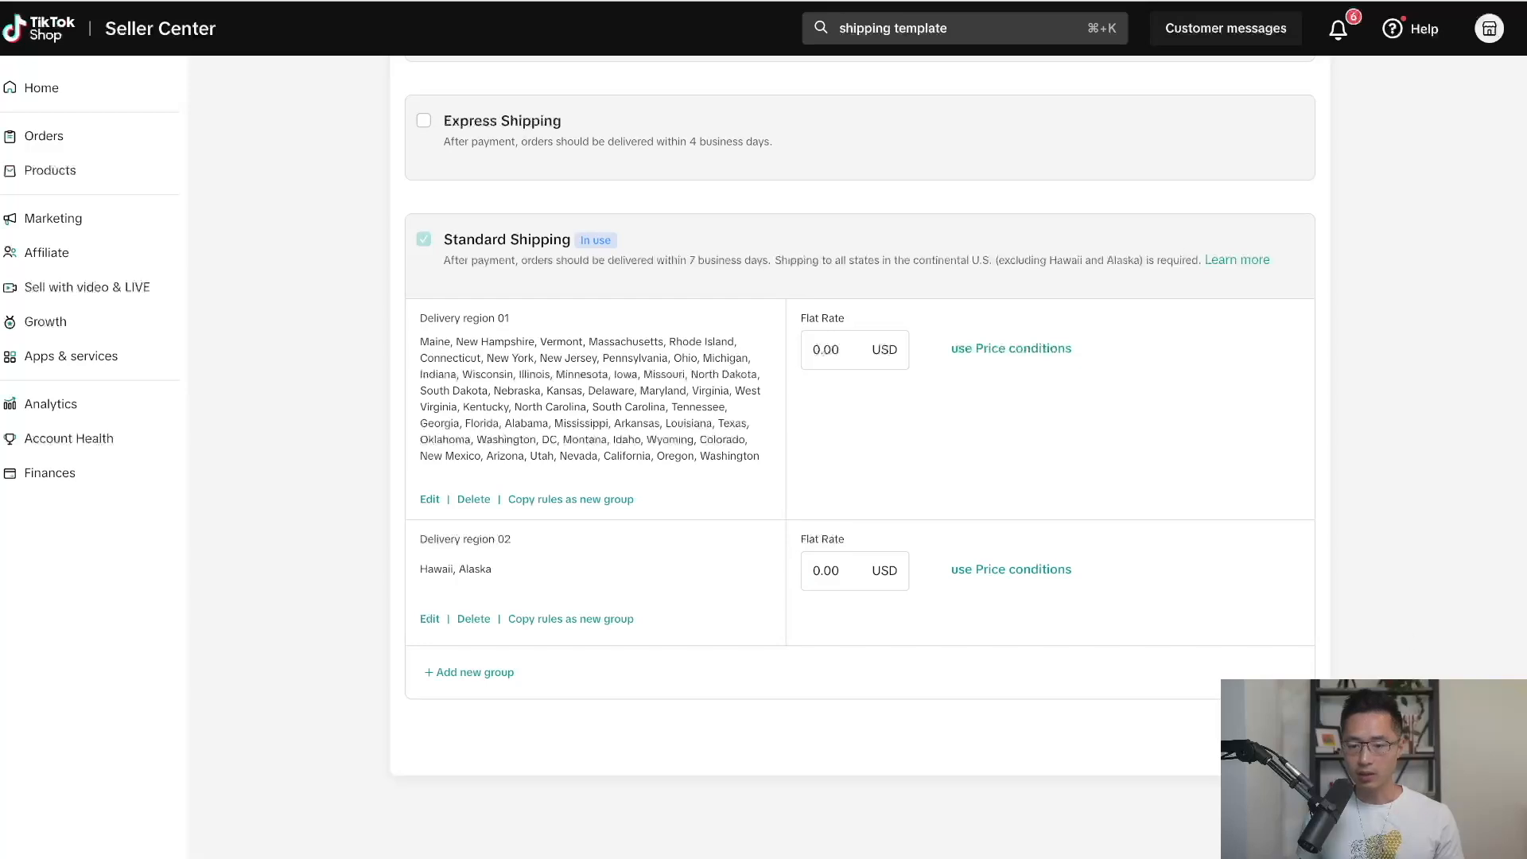
left_click(1278, 737)
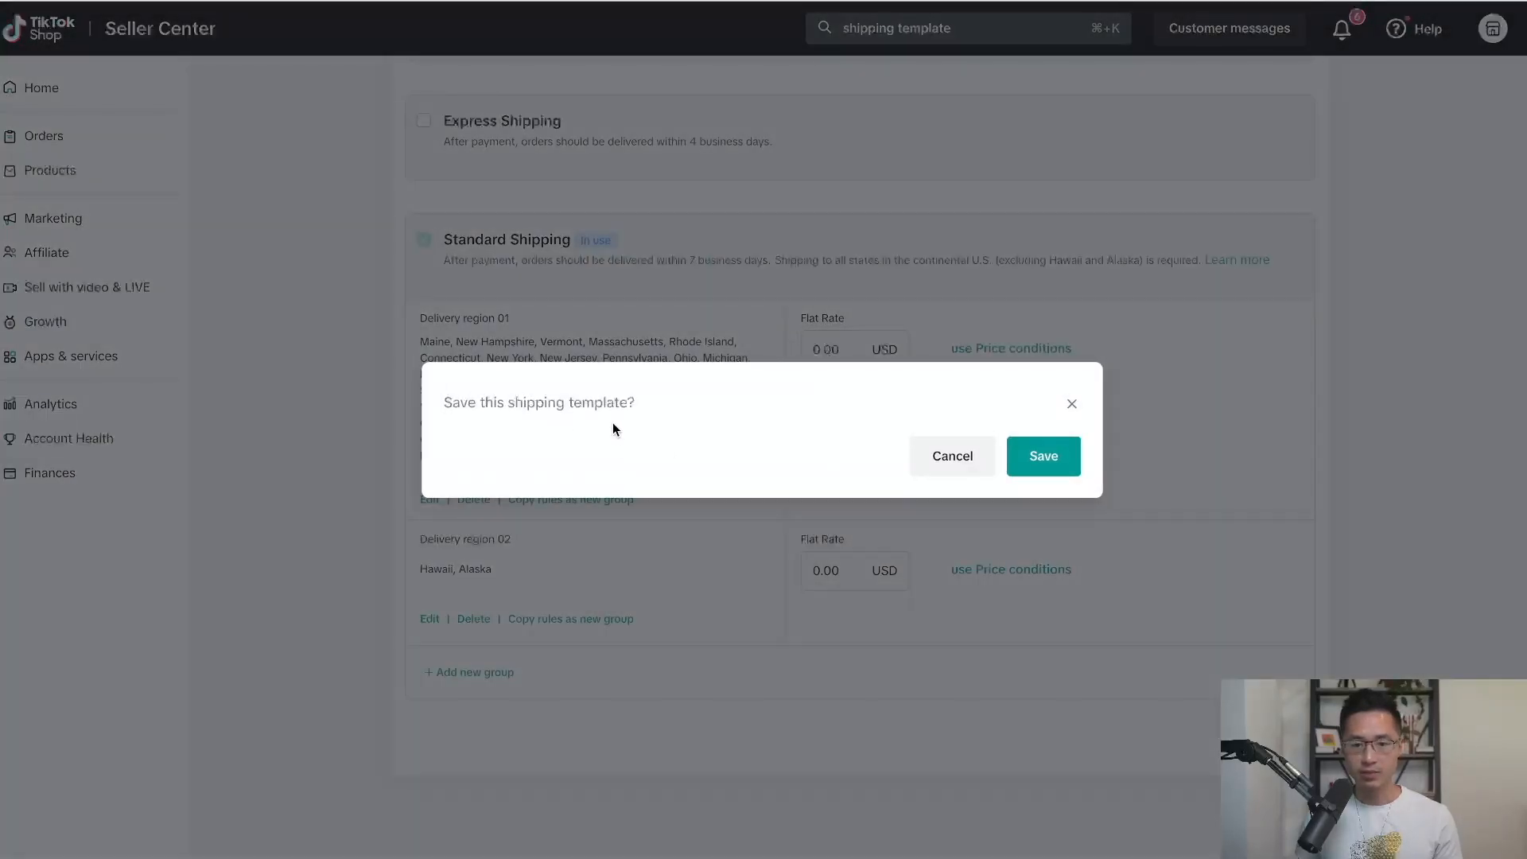
left_click(1062, 461)
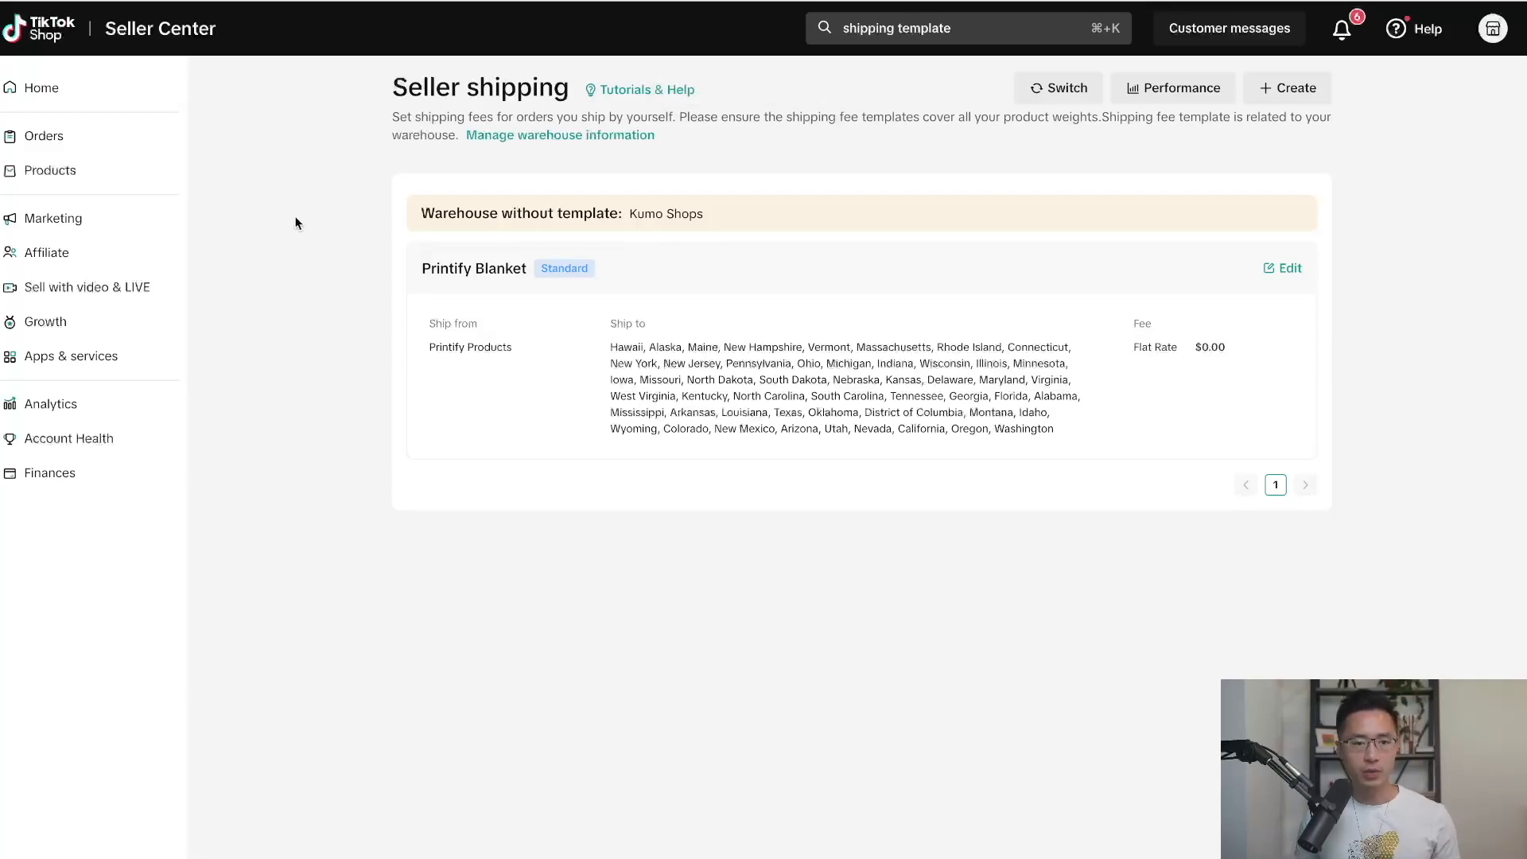
left_click(109, 140)
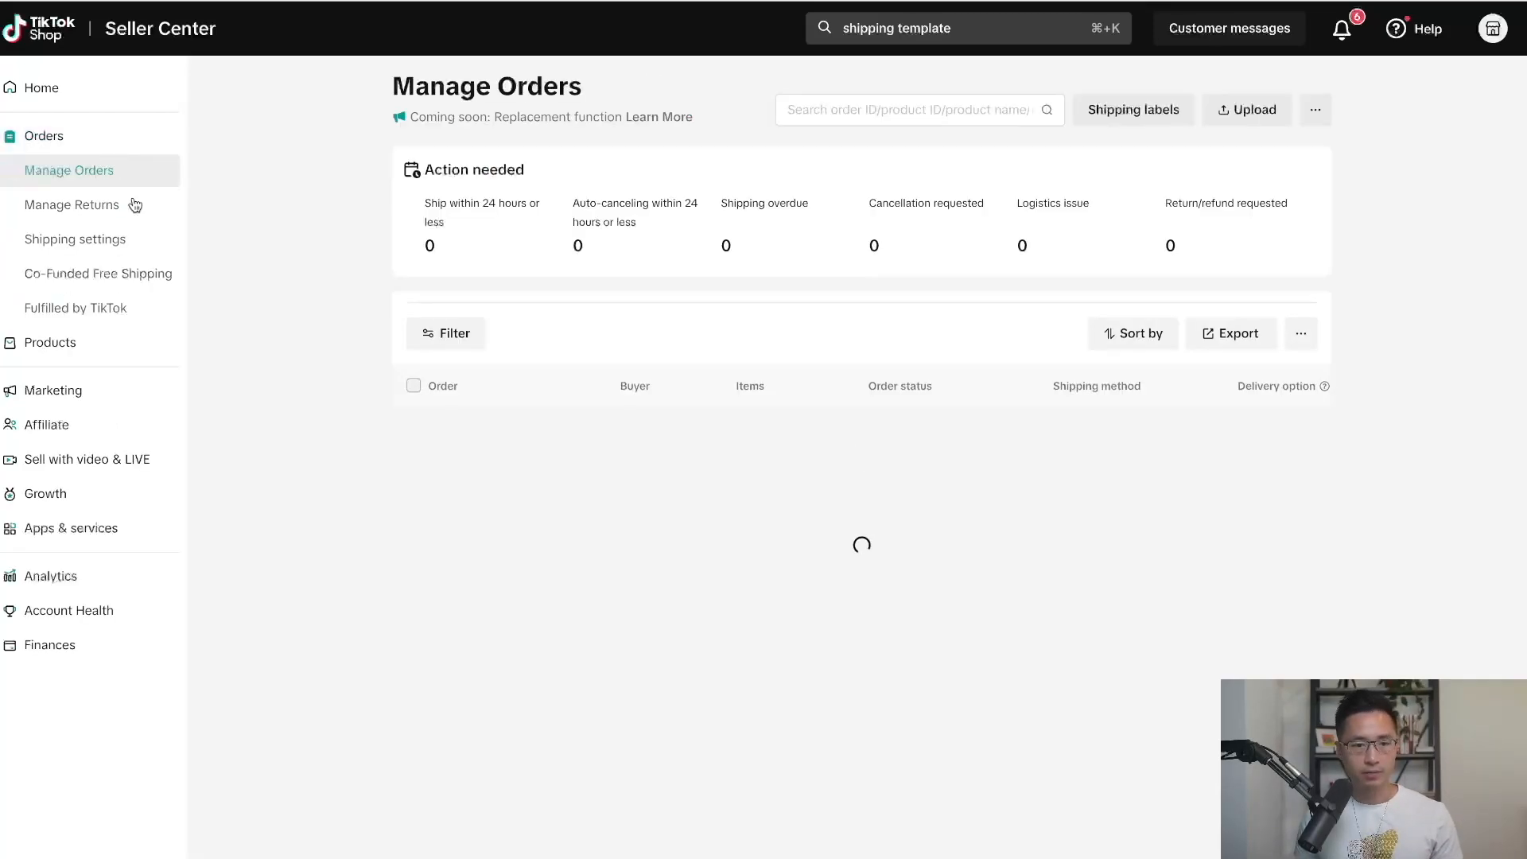
In Shipping and delivery settings, switch the shipping option from TikTok shipping to Seller shipping.
left_click(79, 239)
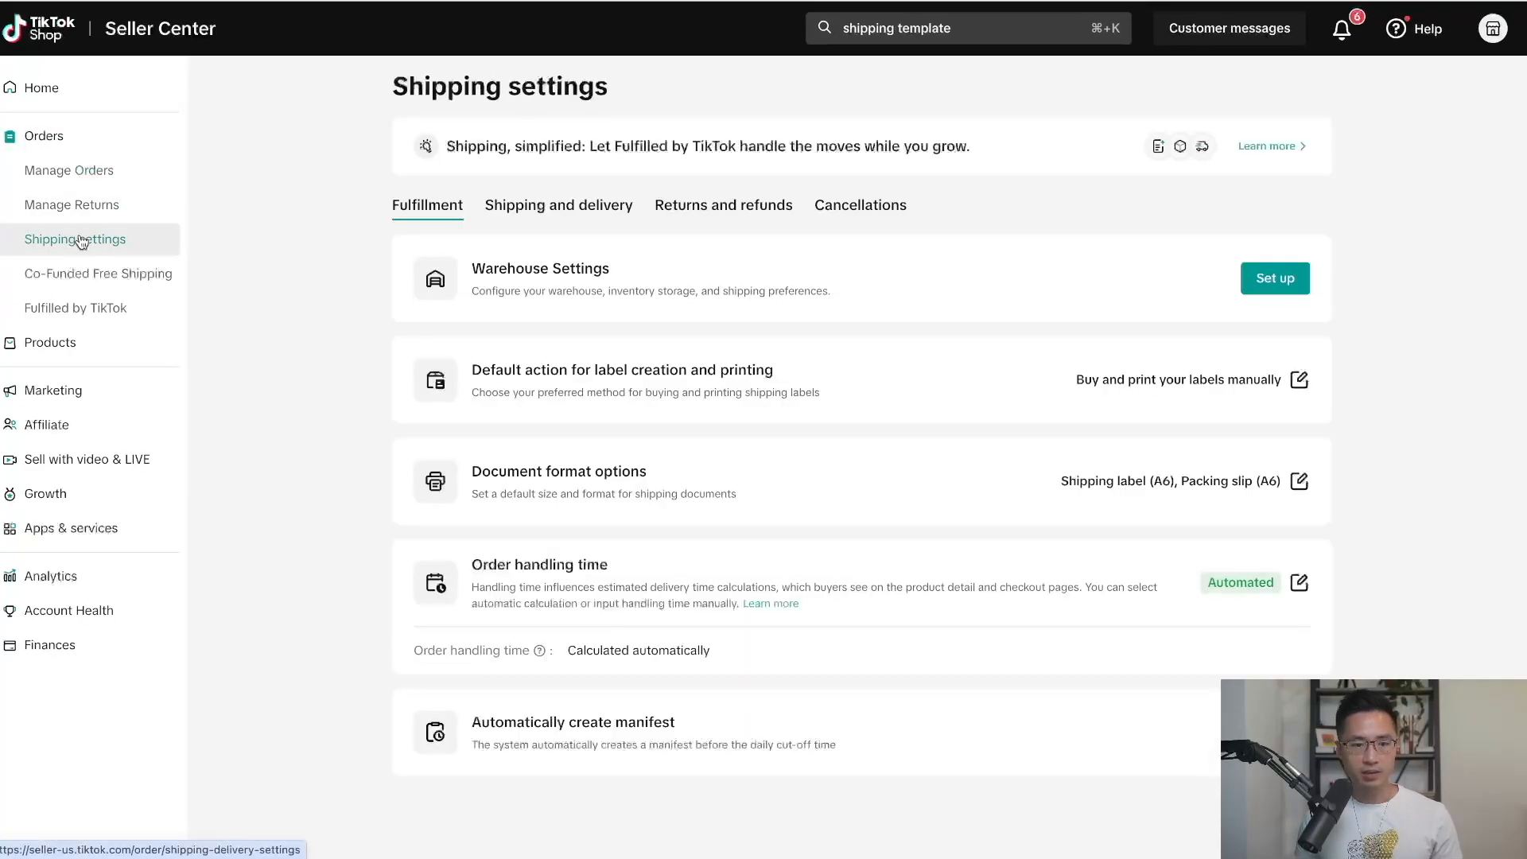
left_click(513, 208)
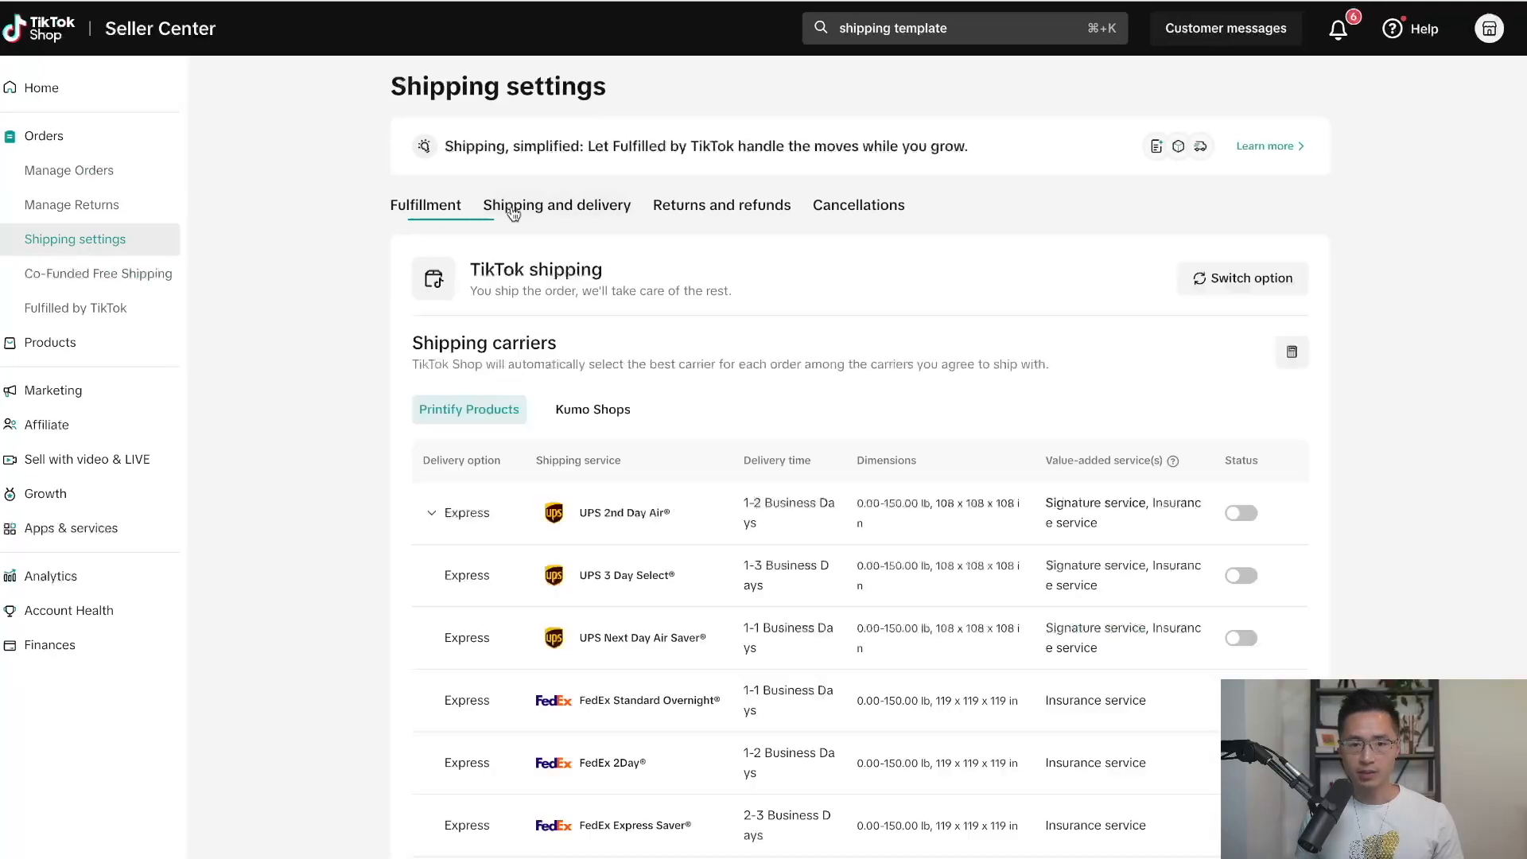
left_click(1244, 278)
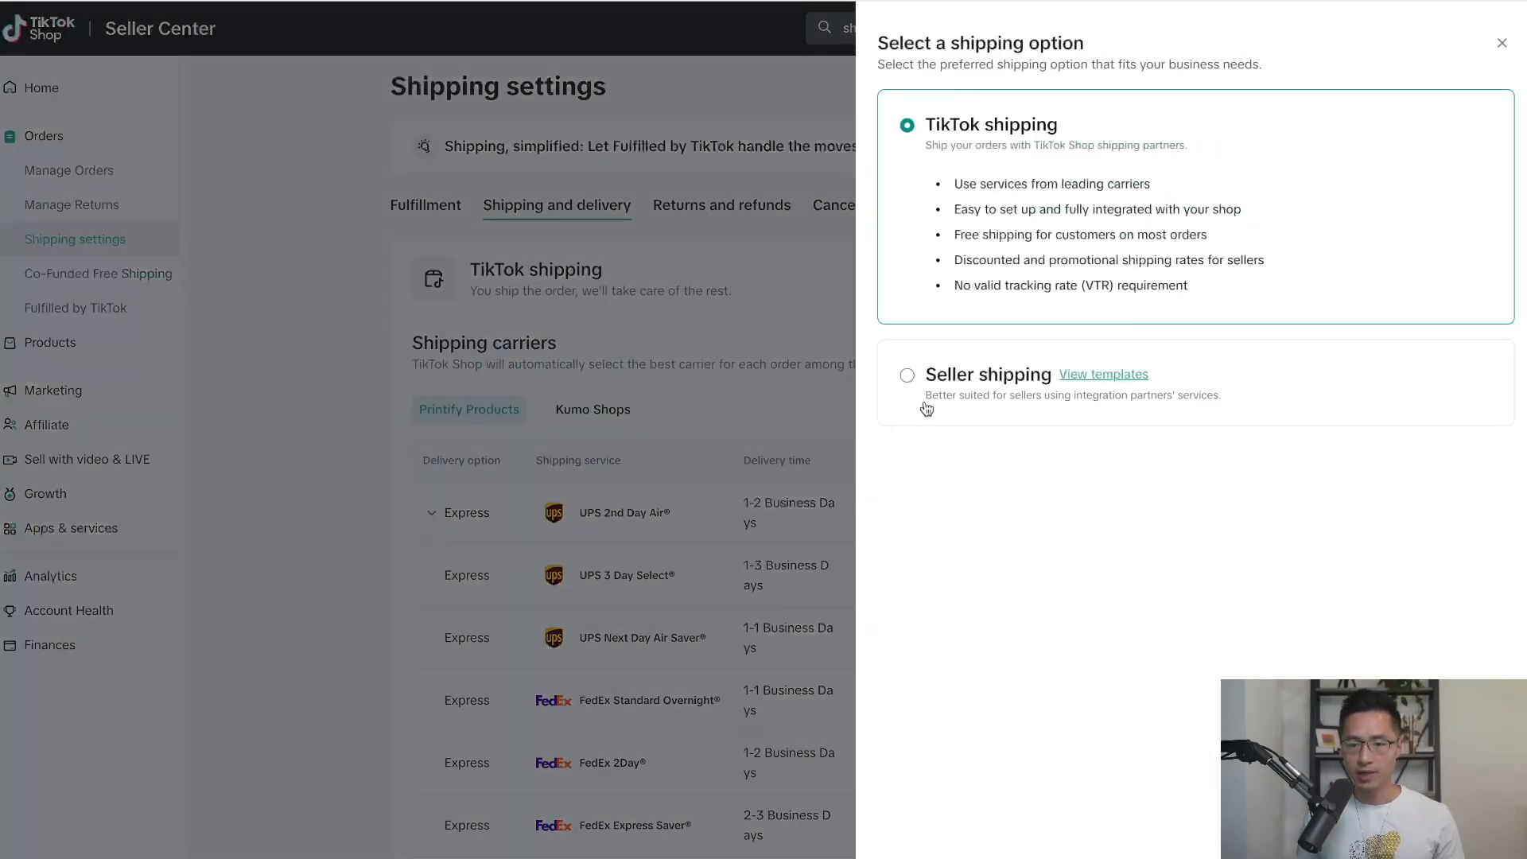
left_click(910, 380)
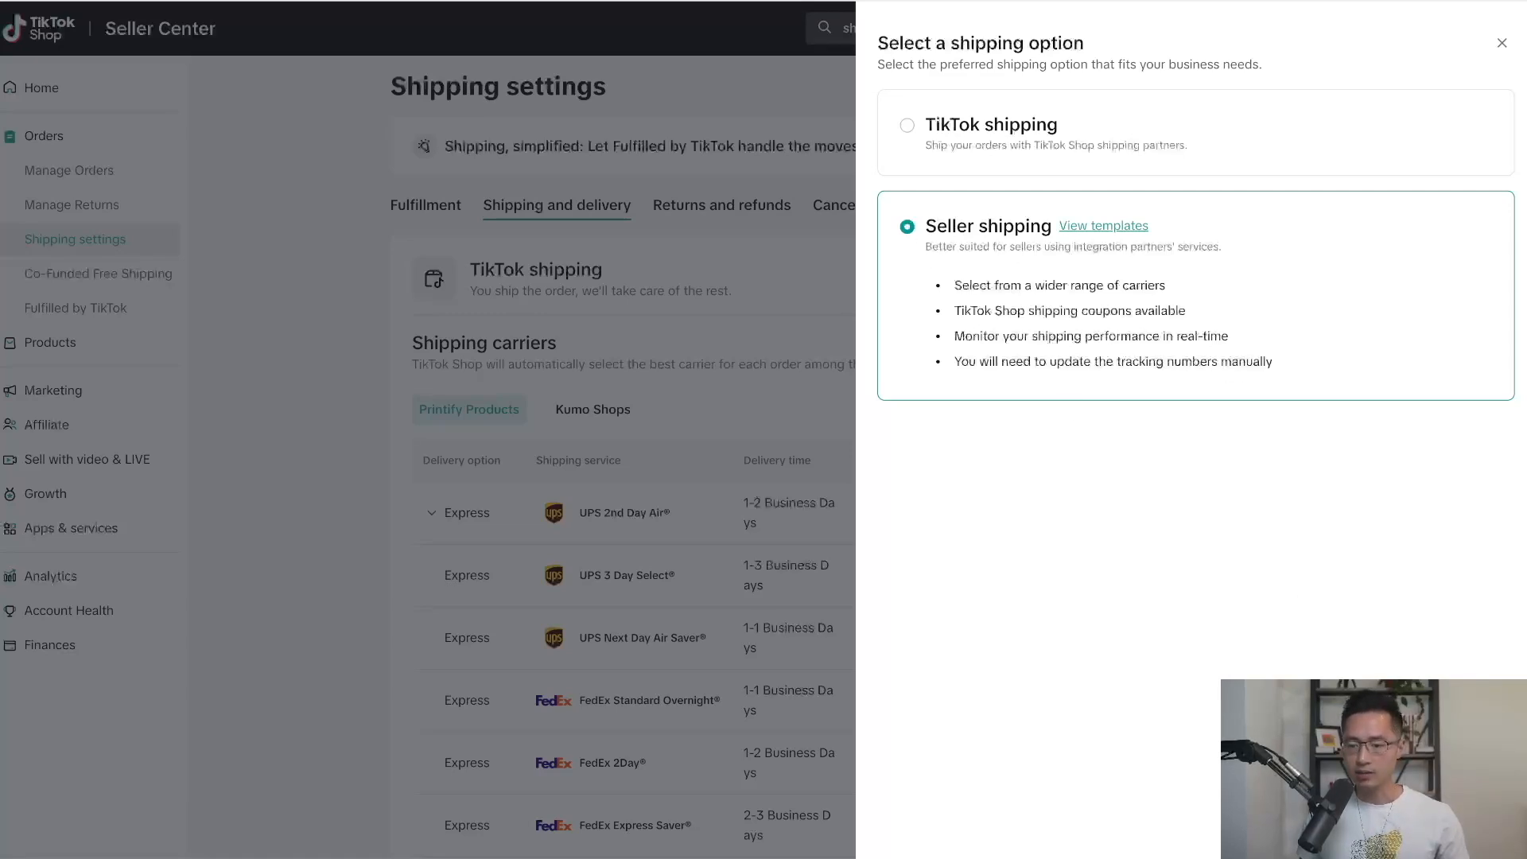
left_click(1471, 824)
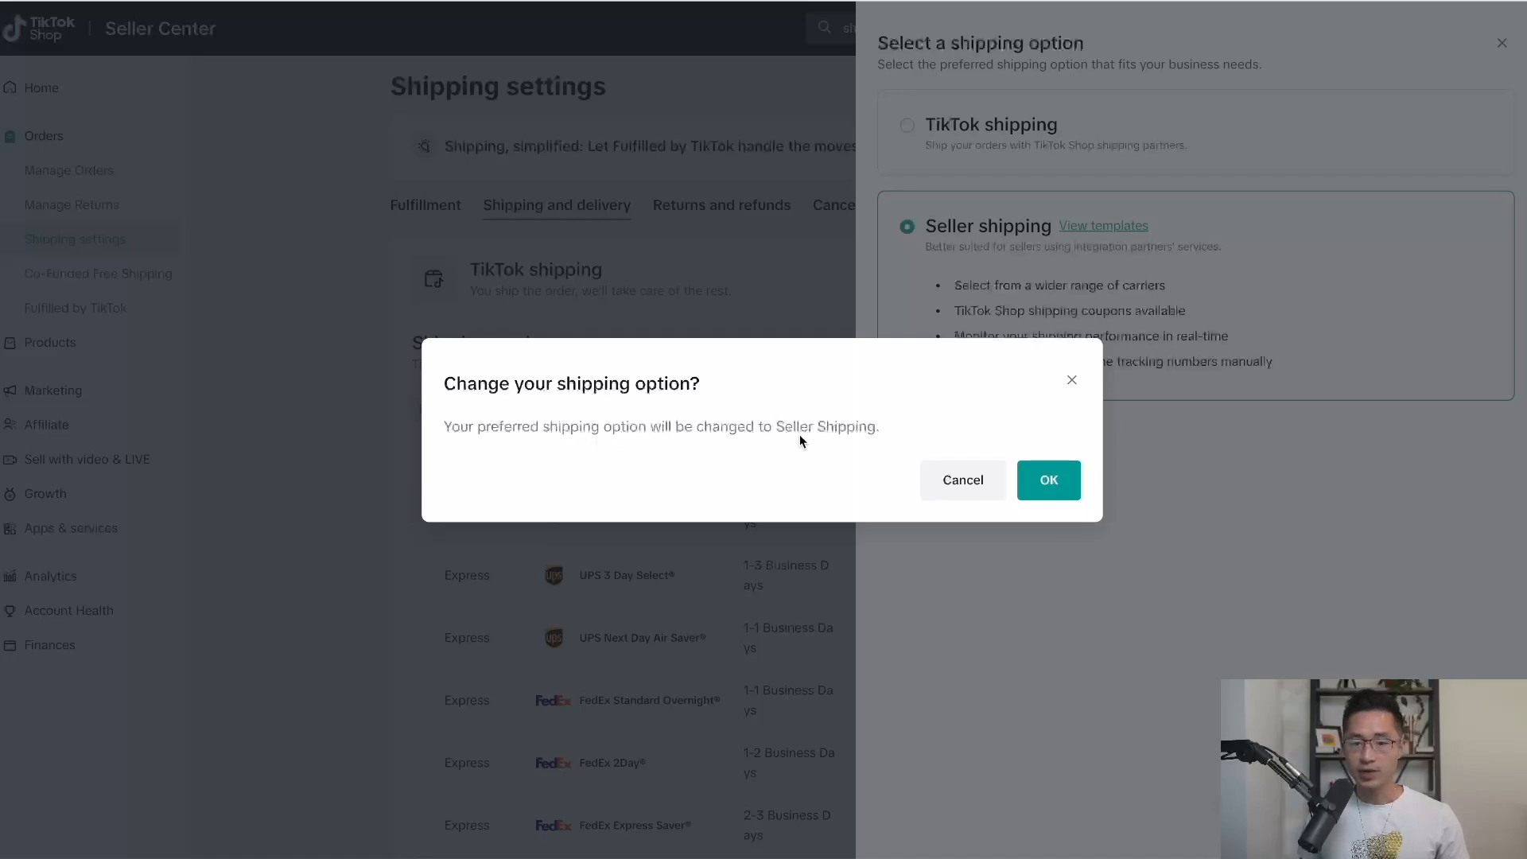
left_click(1048, 479)
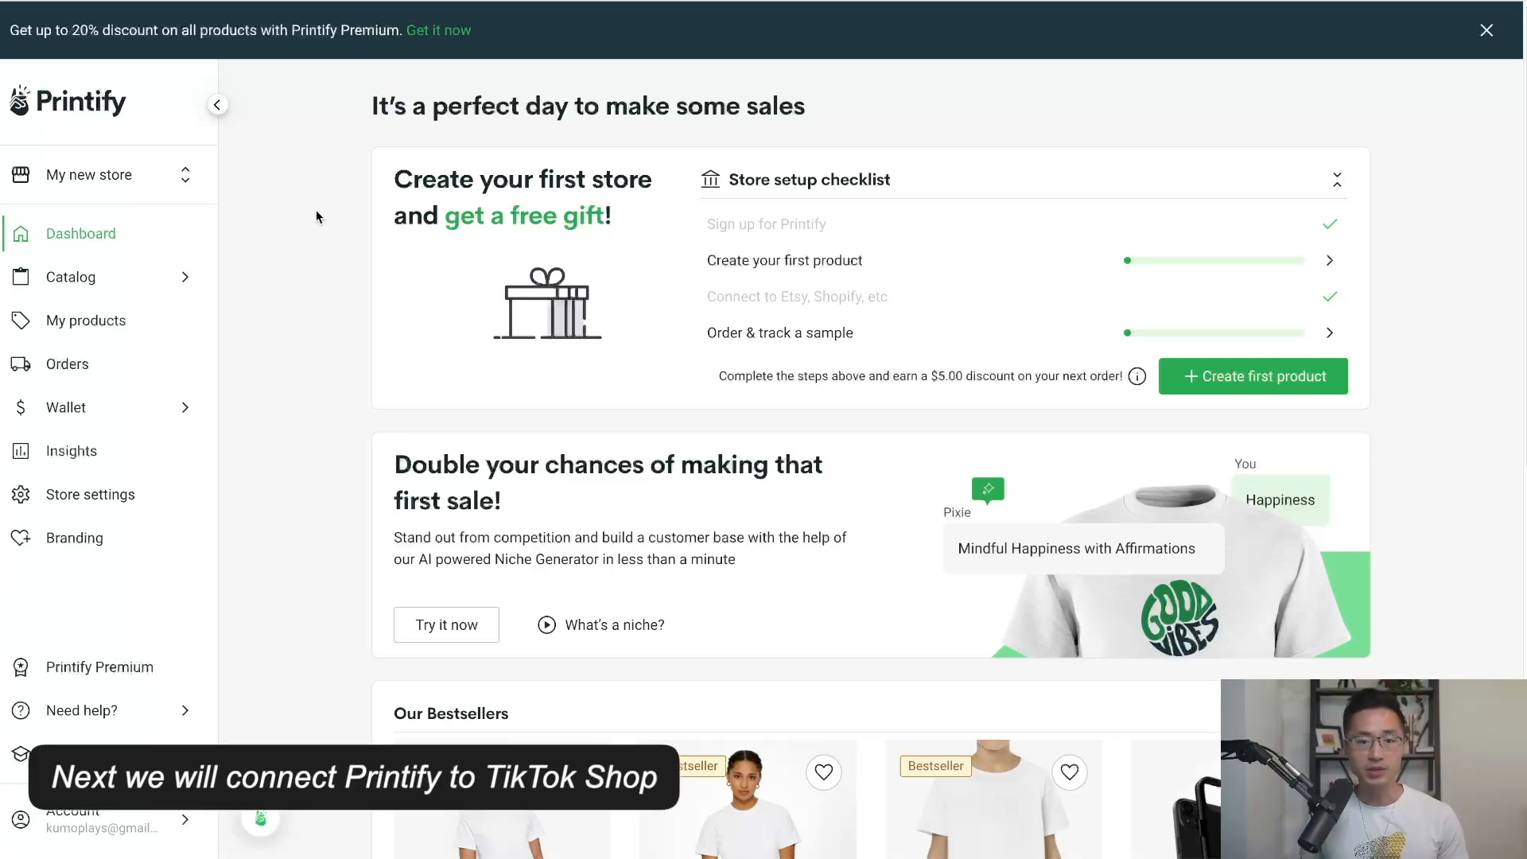
Add a new TikTok sales-channel store named 'Printify Blanket' in Printify.
left_click(96, 183)
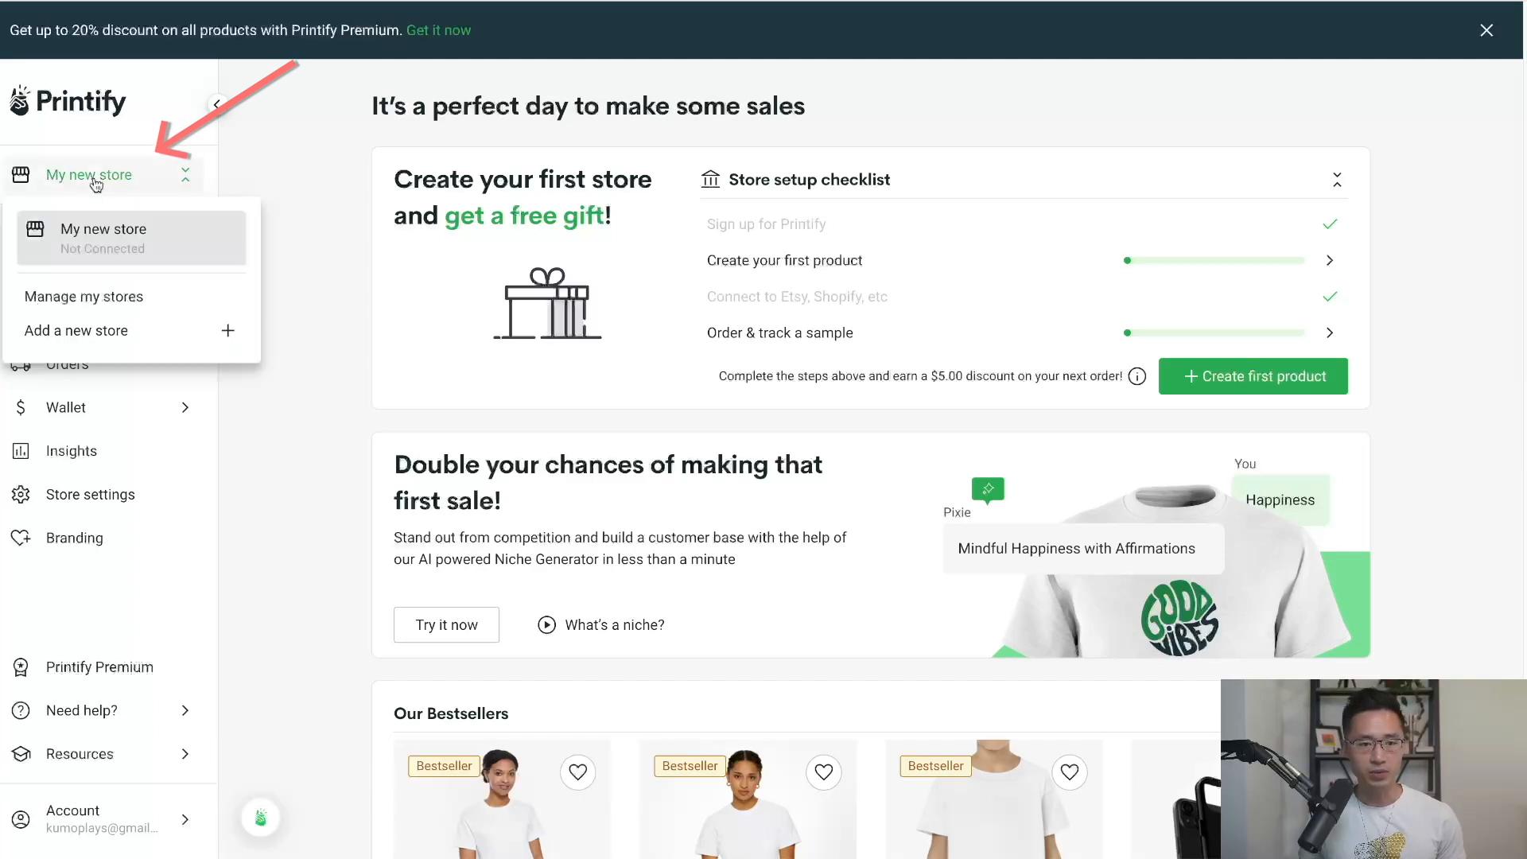
left_click(91, 340)
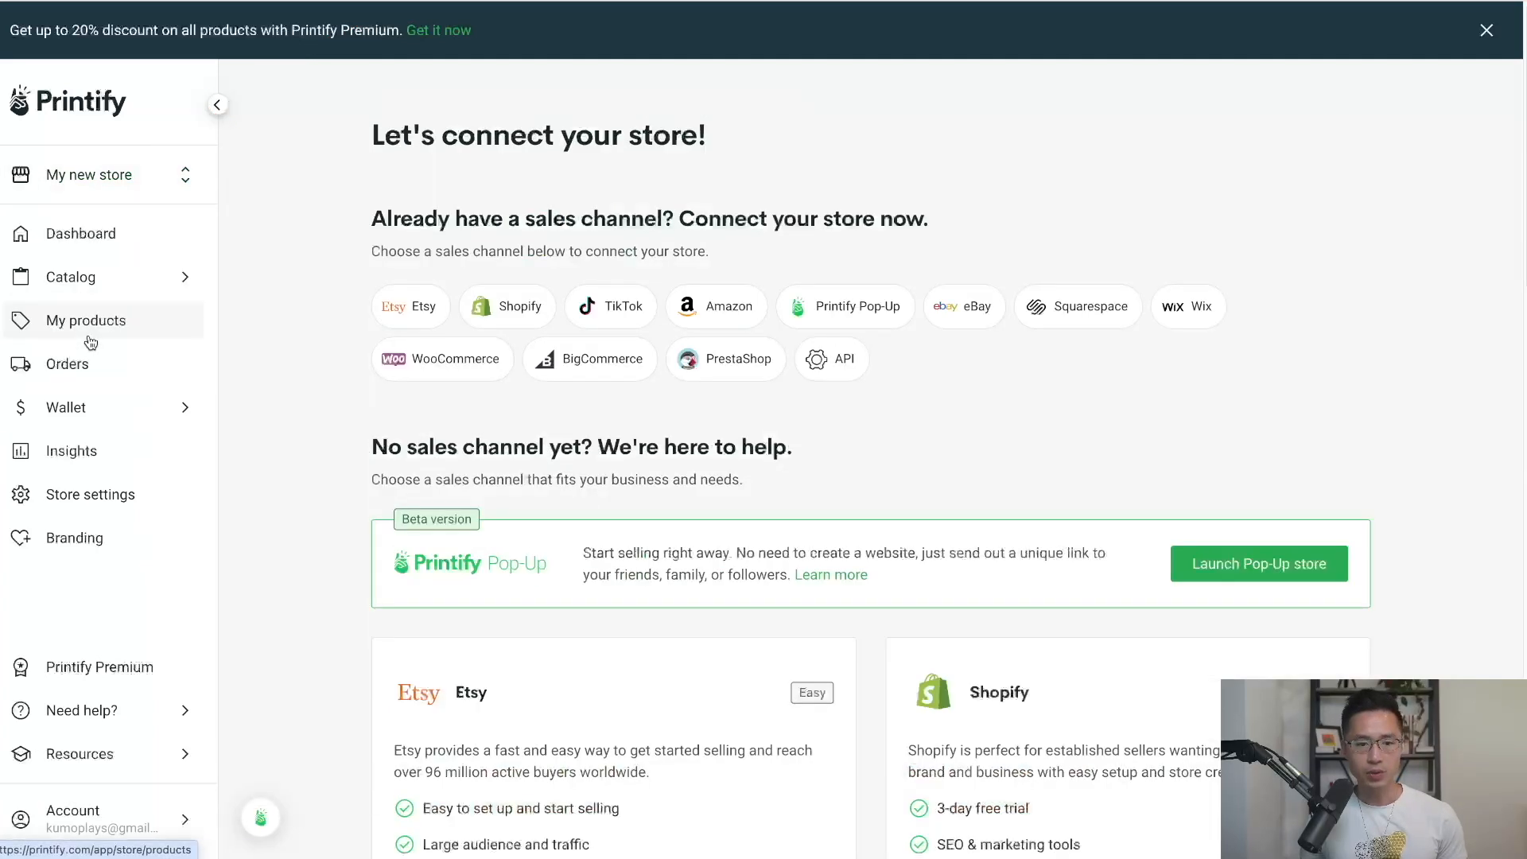
left_click(622, 307)
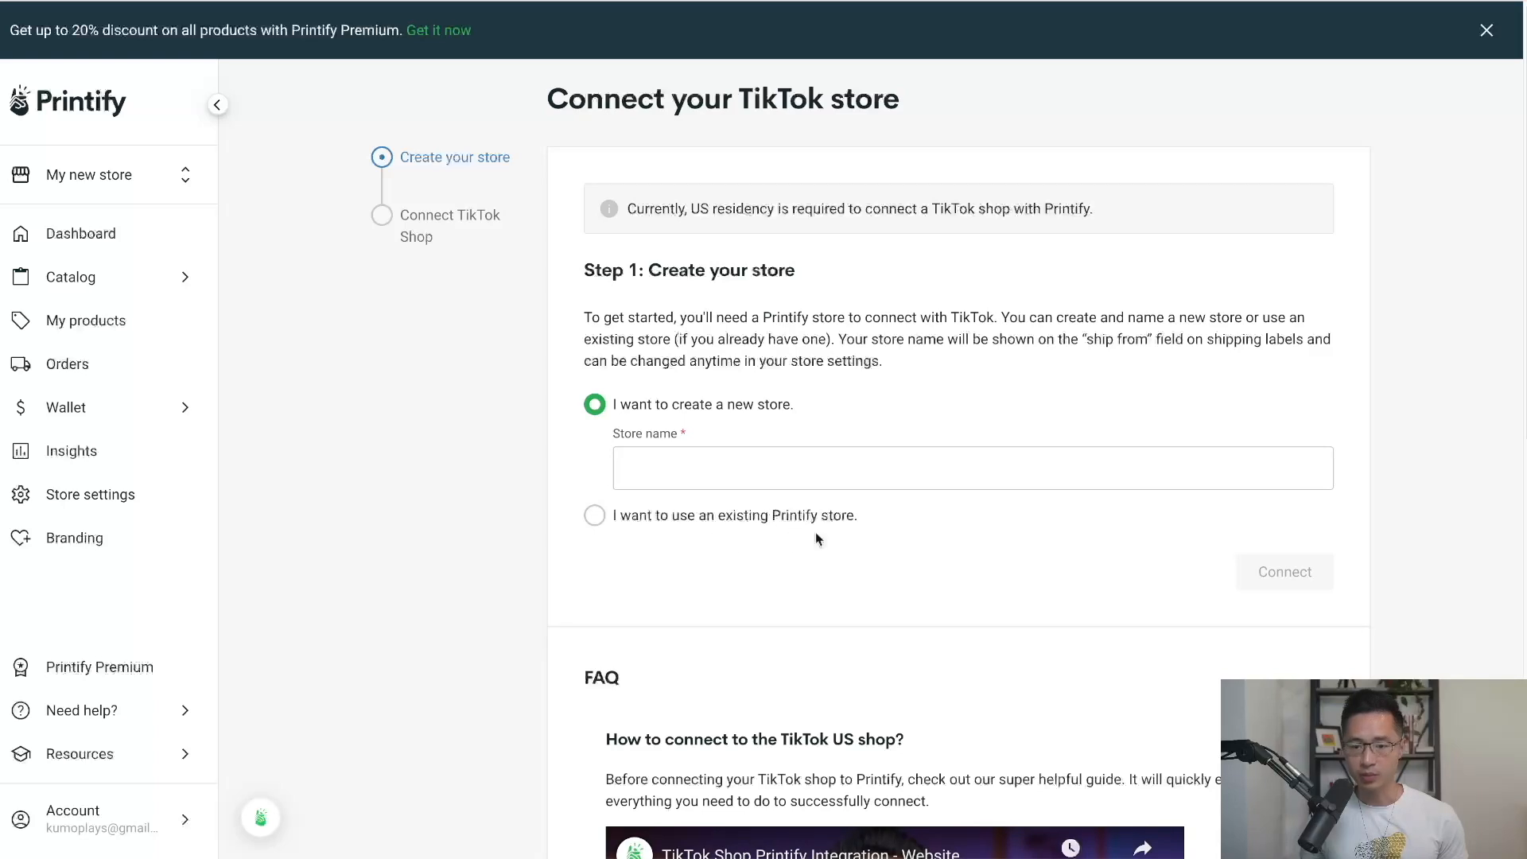
left_click(701, 476)
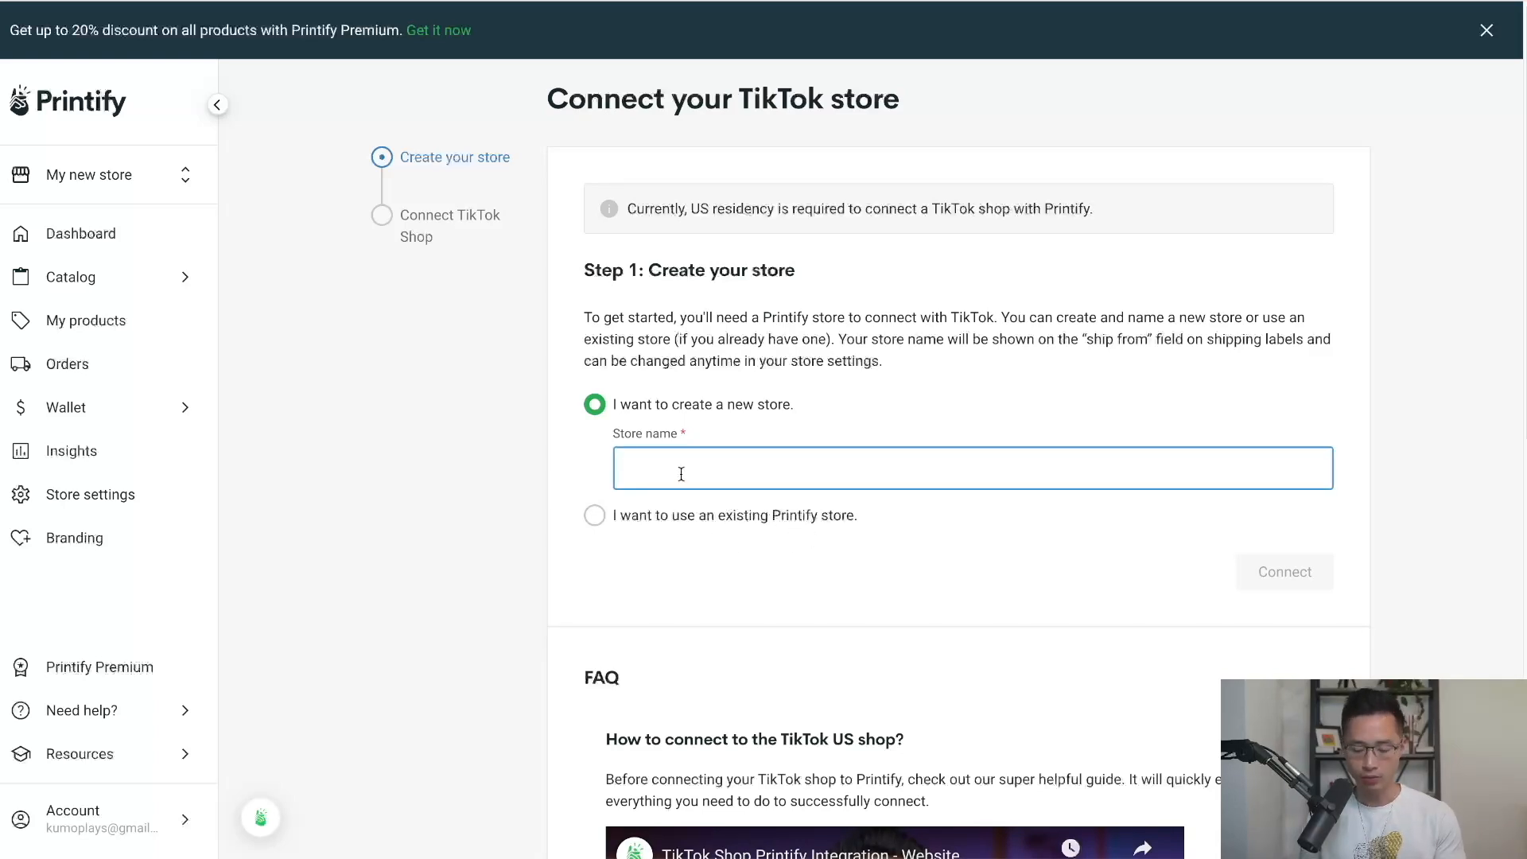
type("Printify Blanket")
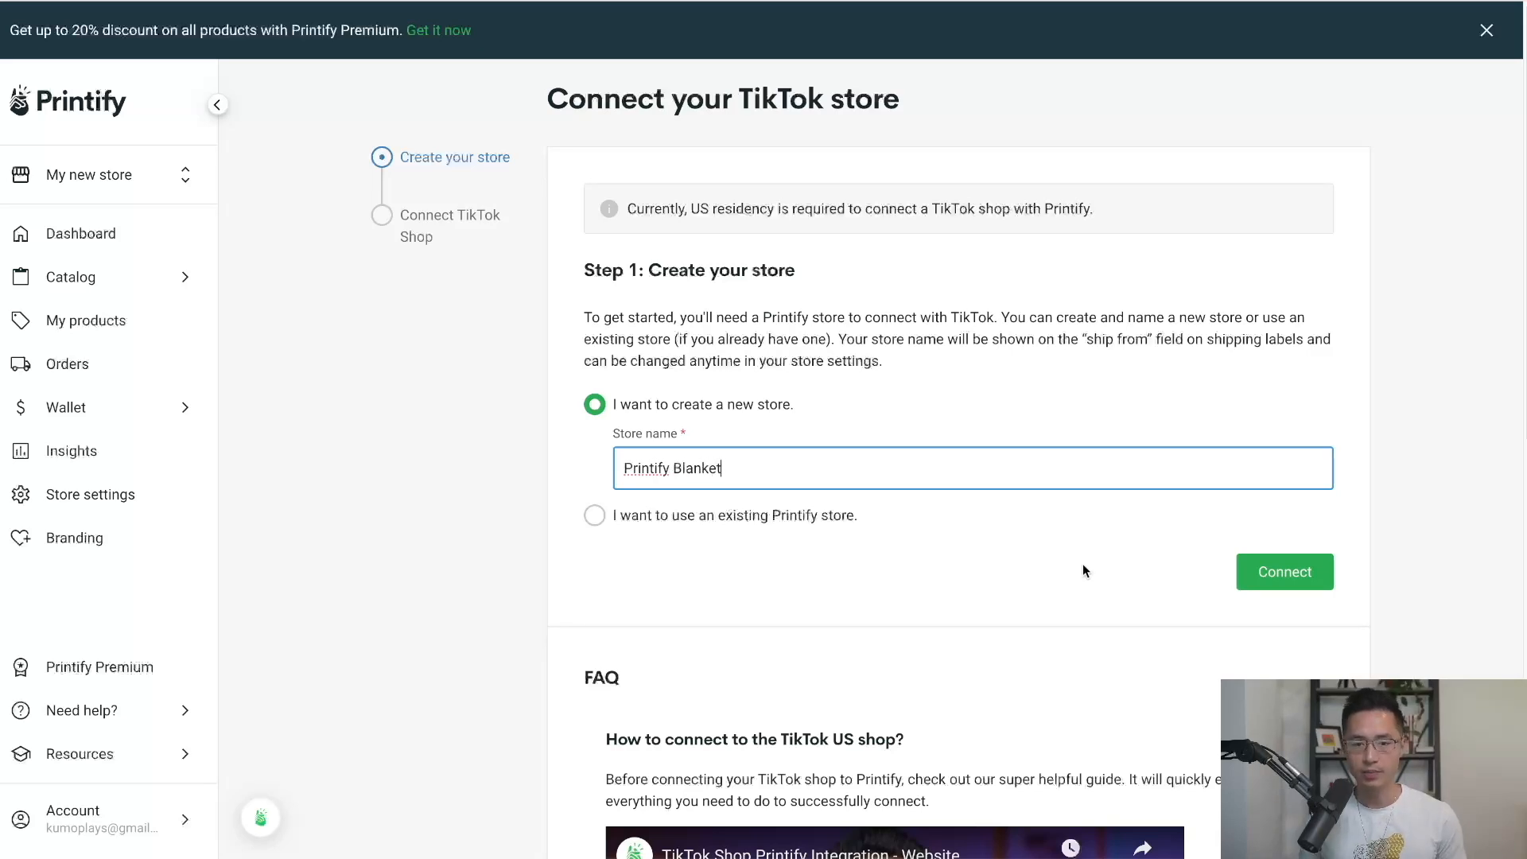
left_click(1282, 574)
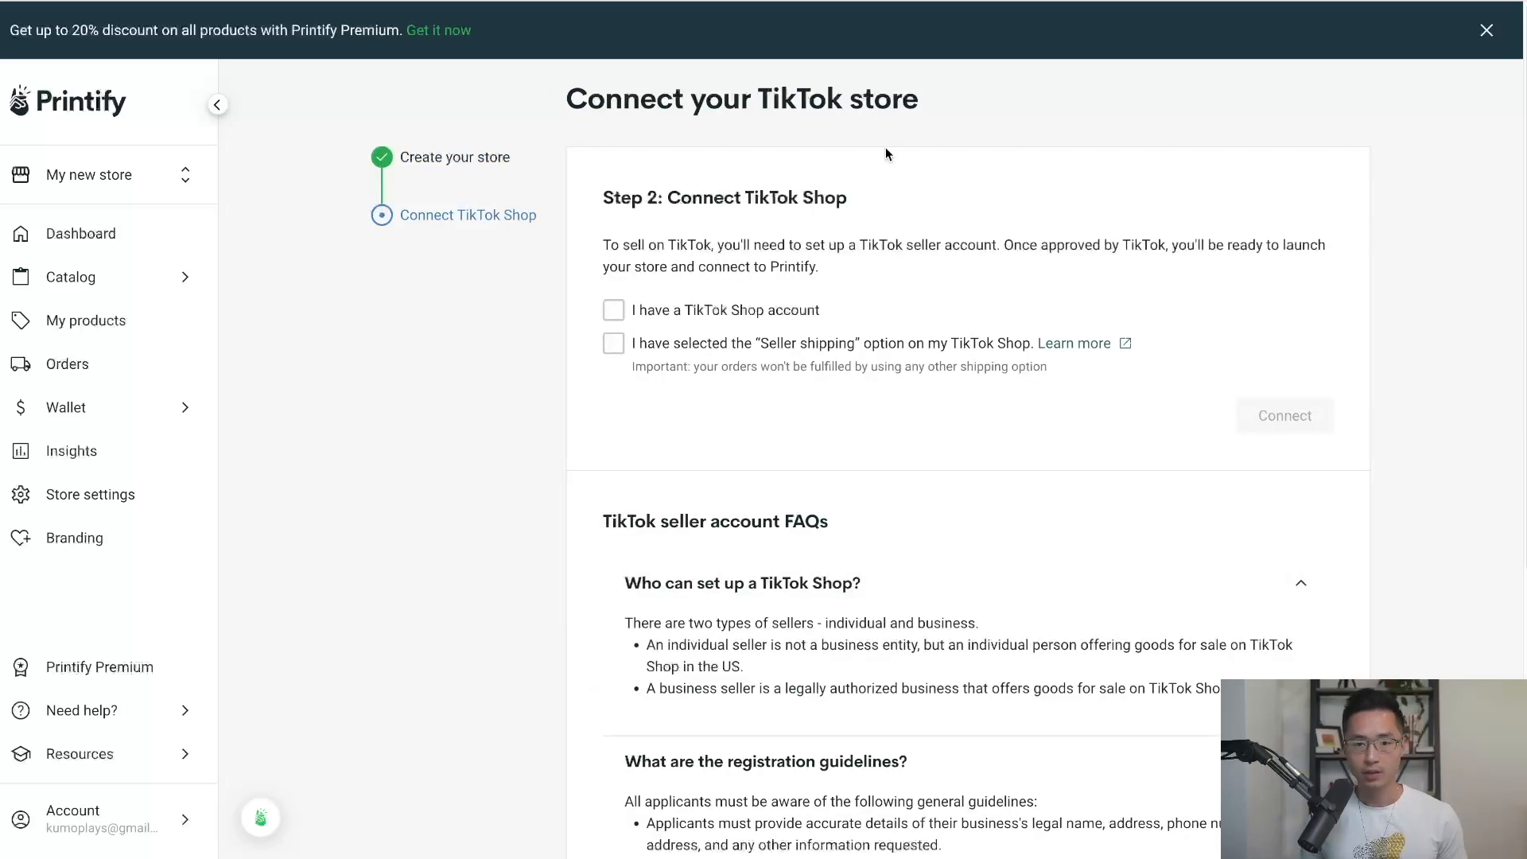
Confirm having a TikTok Shop account with Seller shipping, and start connecting.
left_click(614, 310)
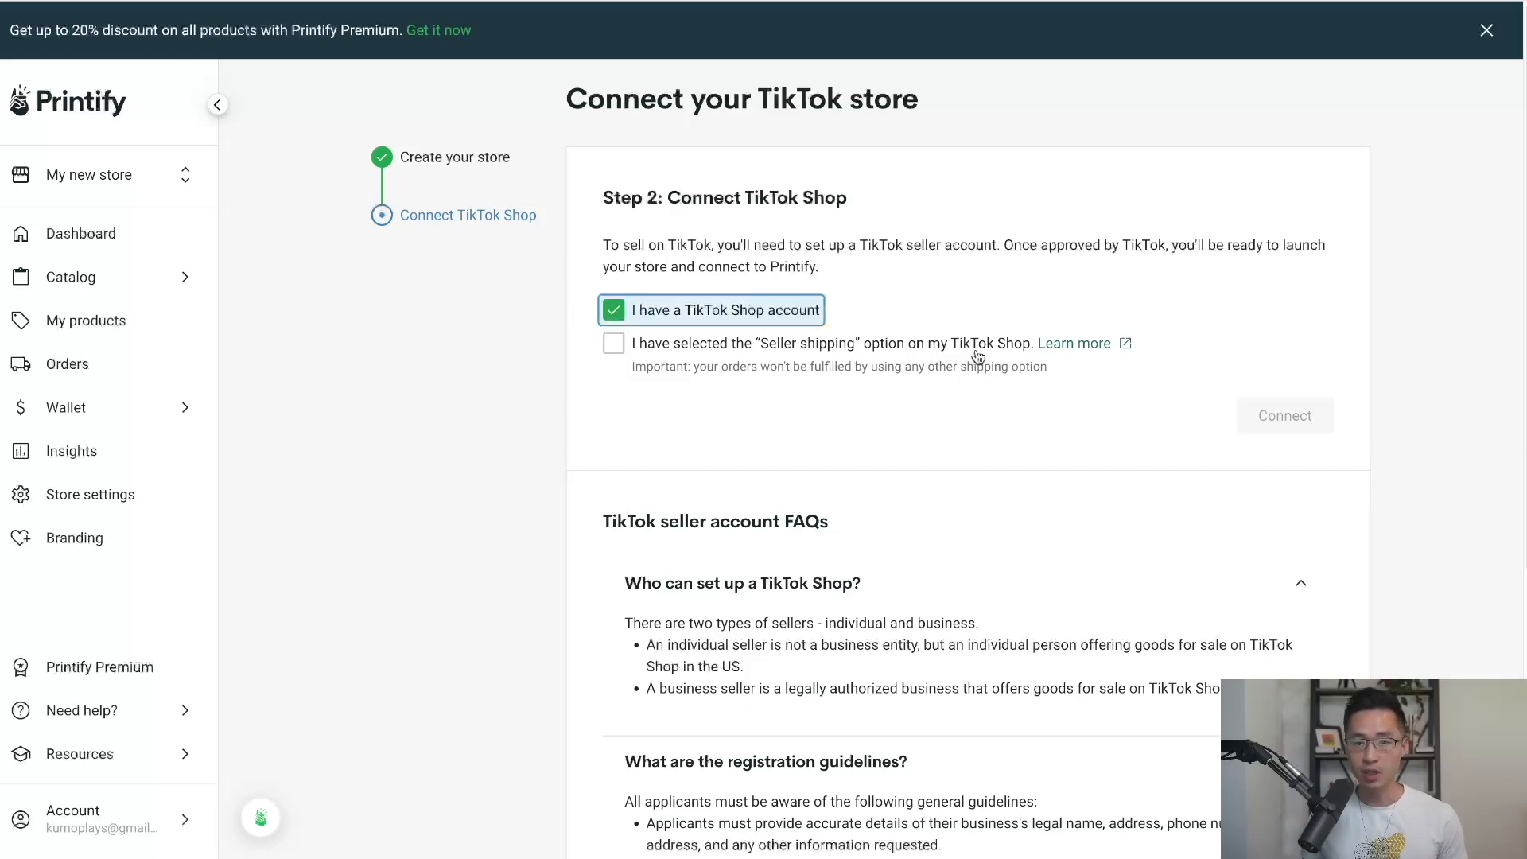
left_click(613, 344)
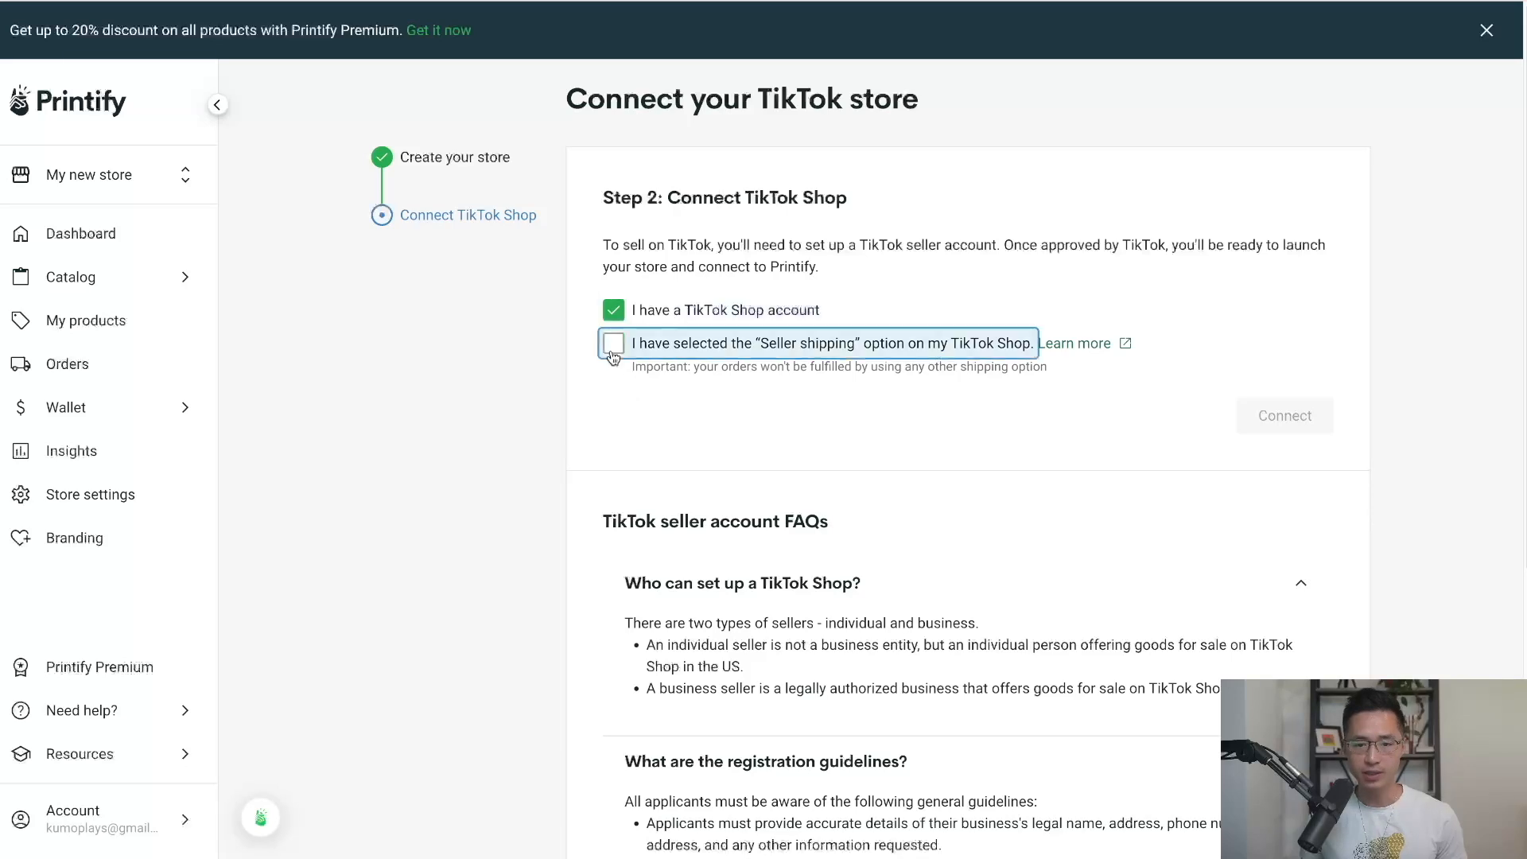
left_click(1259, 418)
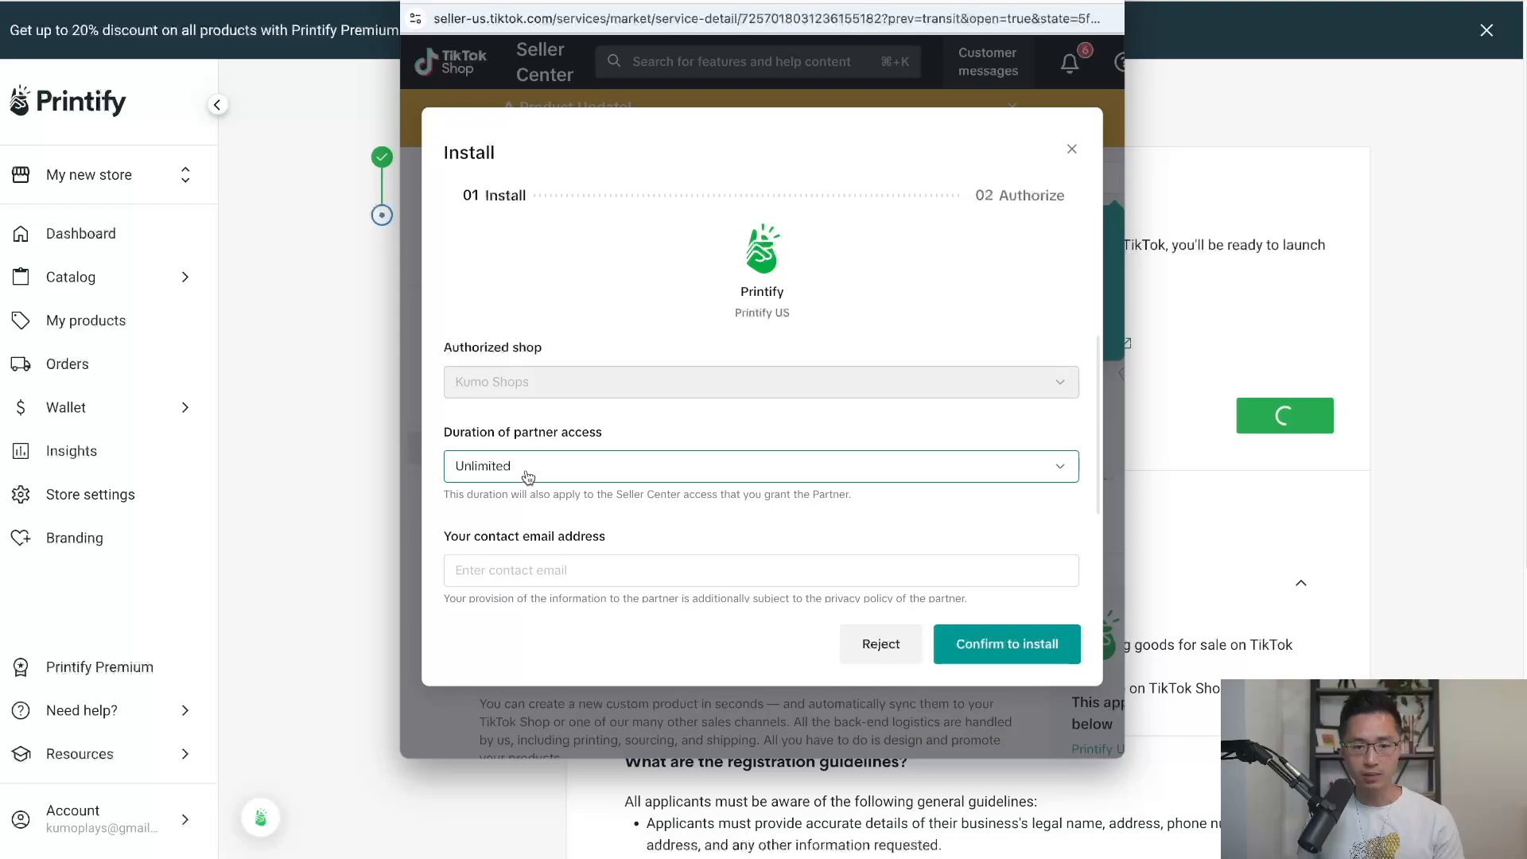
Paste the contact e-mail, confirm the Printify install, and authorize sharing shop data.
left_click(522, 577)
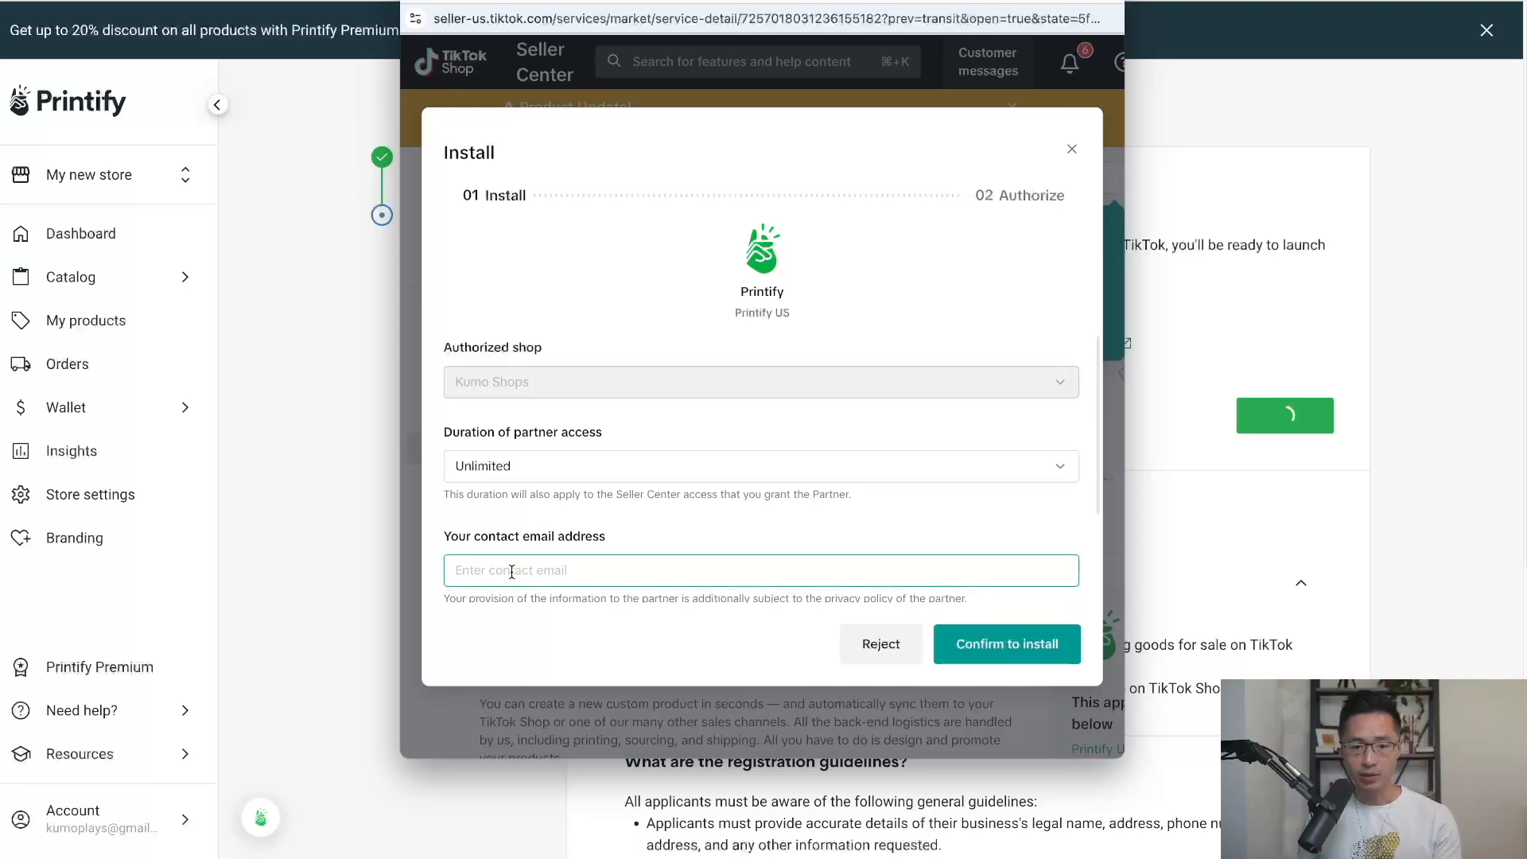
key("ctrl+v")
left_click(1009, 648)
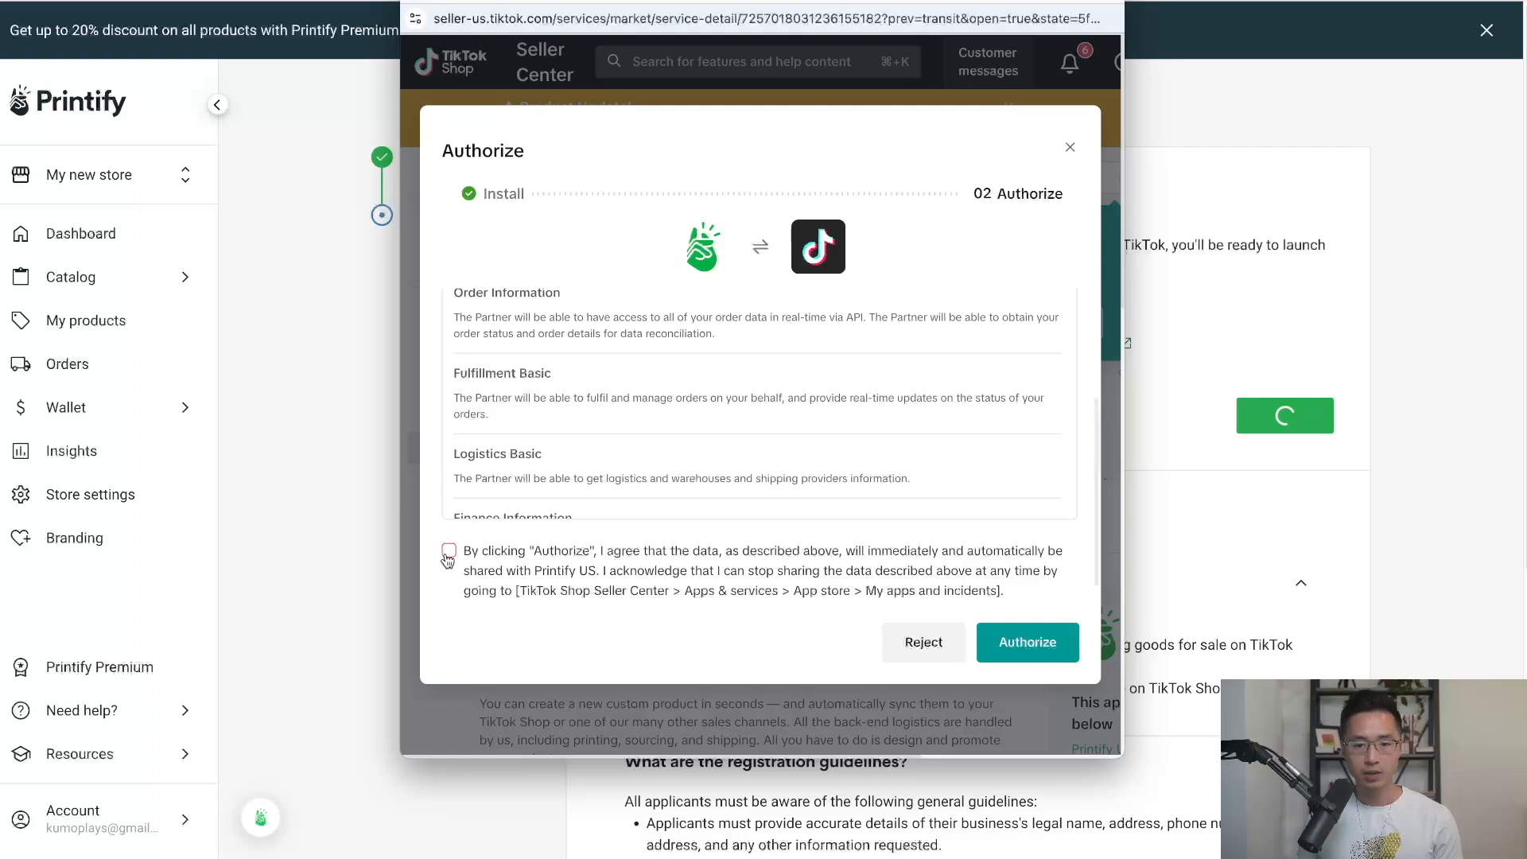
left_click(449, 552)
left_click(1029, 646)
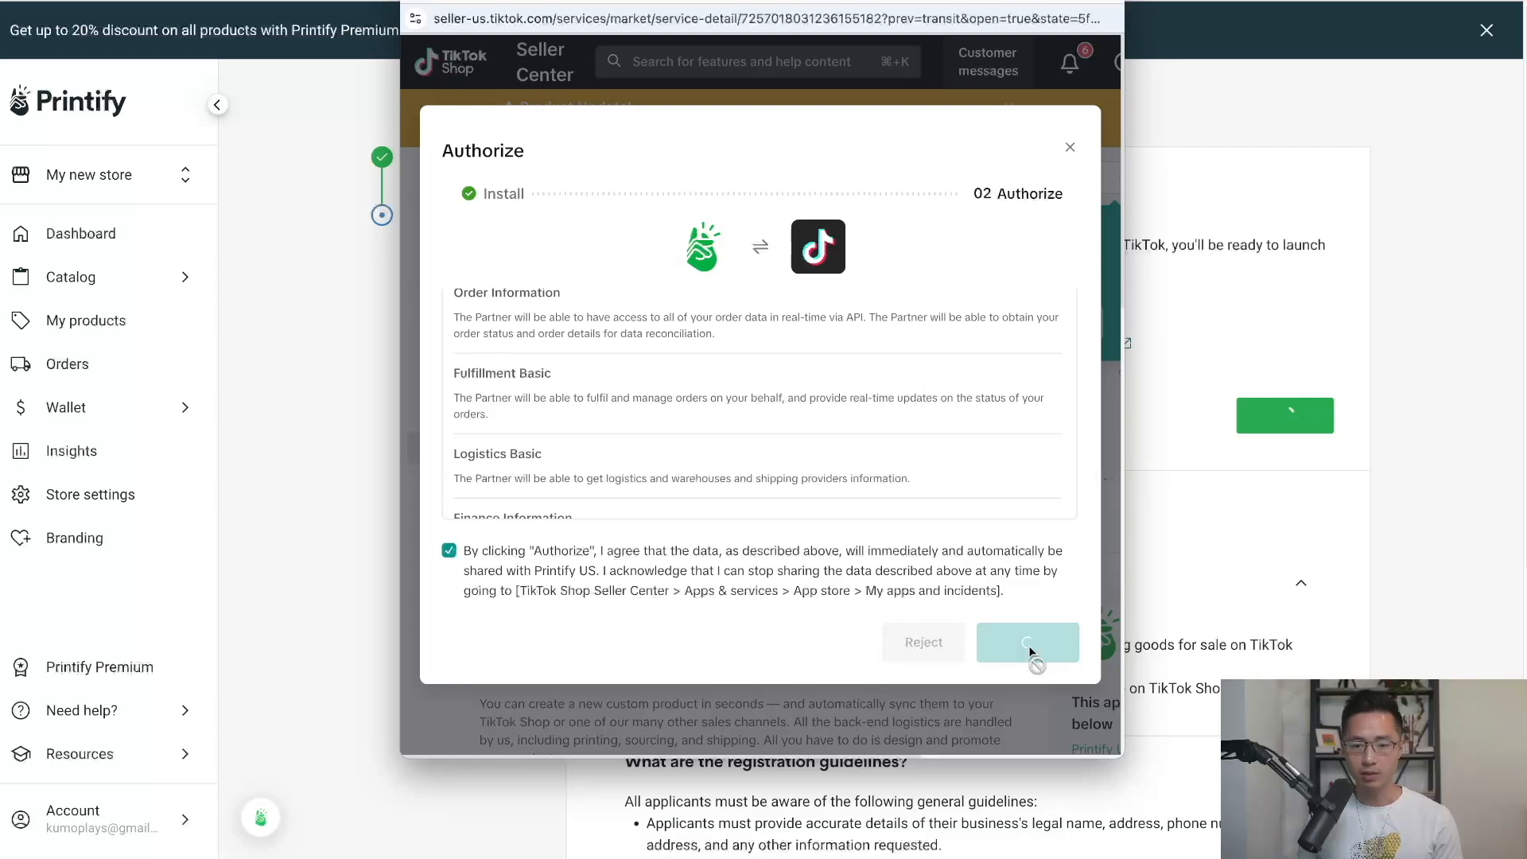
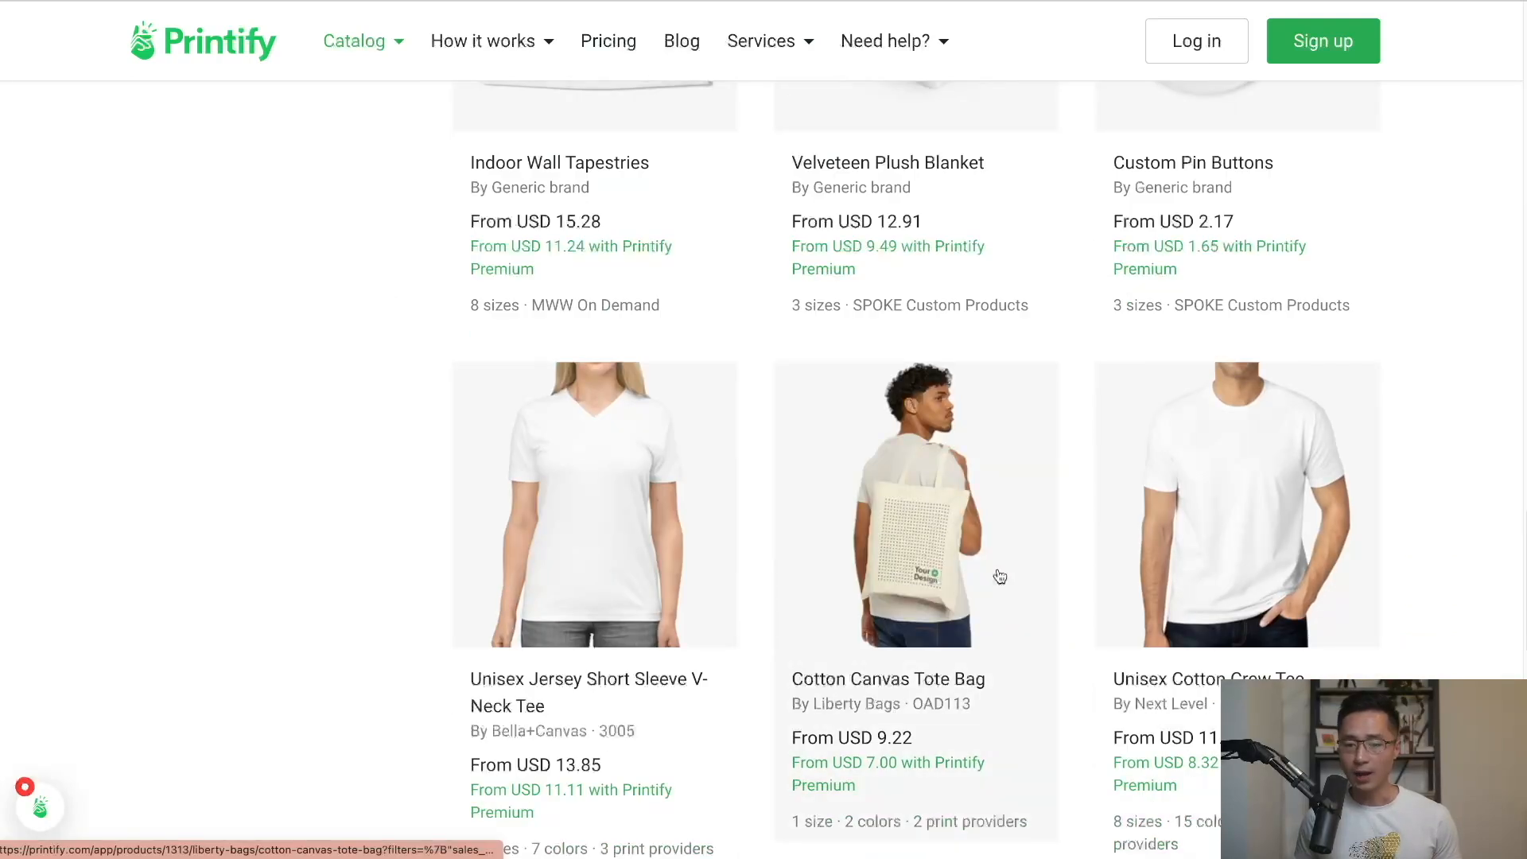
Open the Cotton Canvas Tote Bag page and view its Printify Choice fulfilment option.
left_click(952, 517)
scroll(1486, 352, "down", 10)
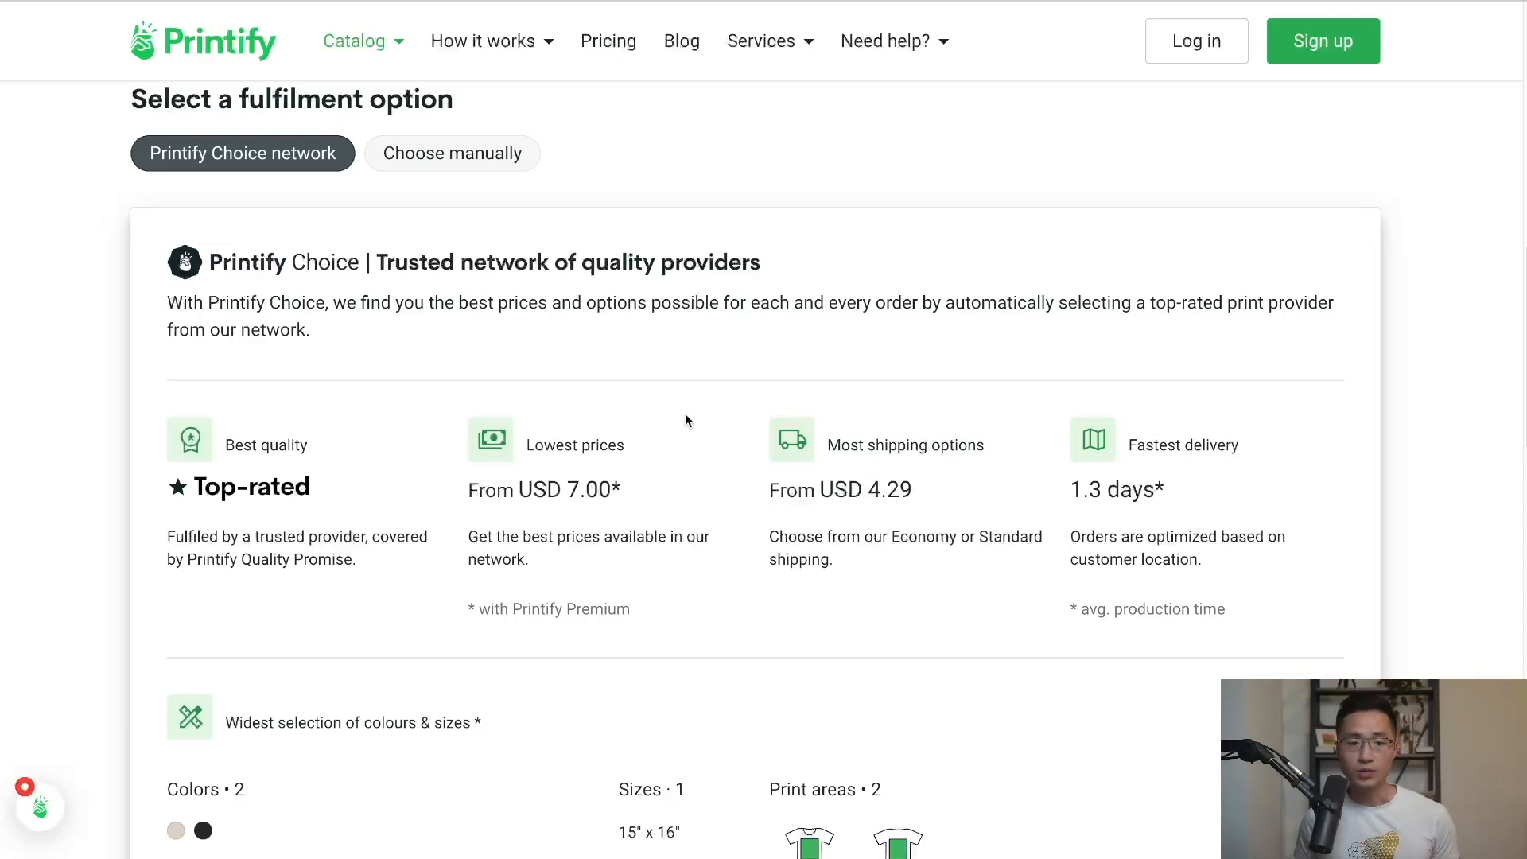
Manually choose Monster Digital as the tote's print provider and start designing.
left_click(465, 168)
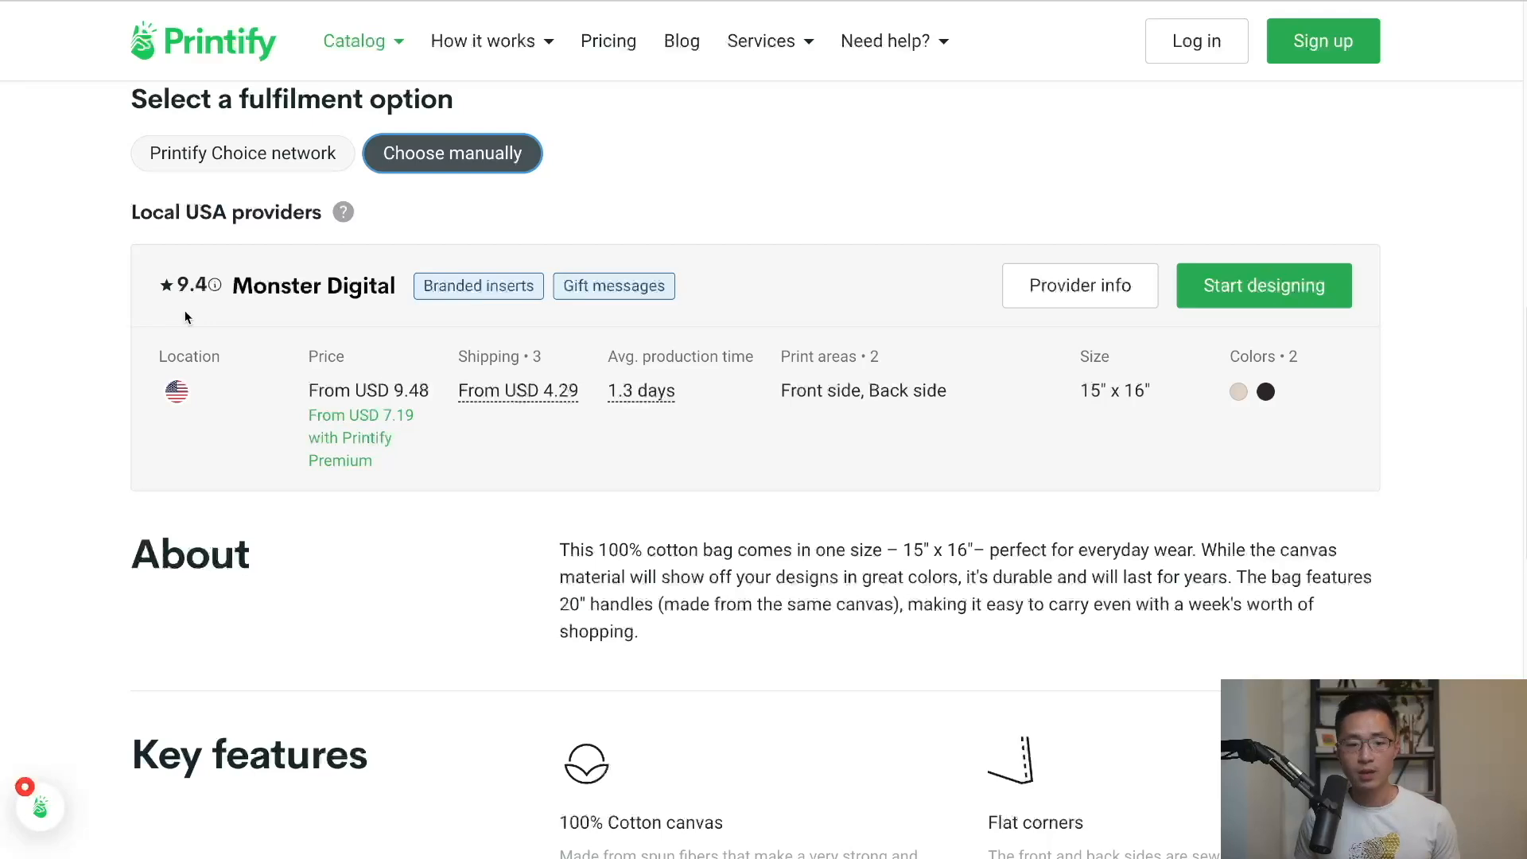
left_click(1278, 294)
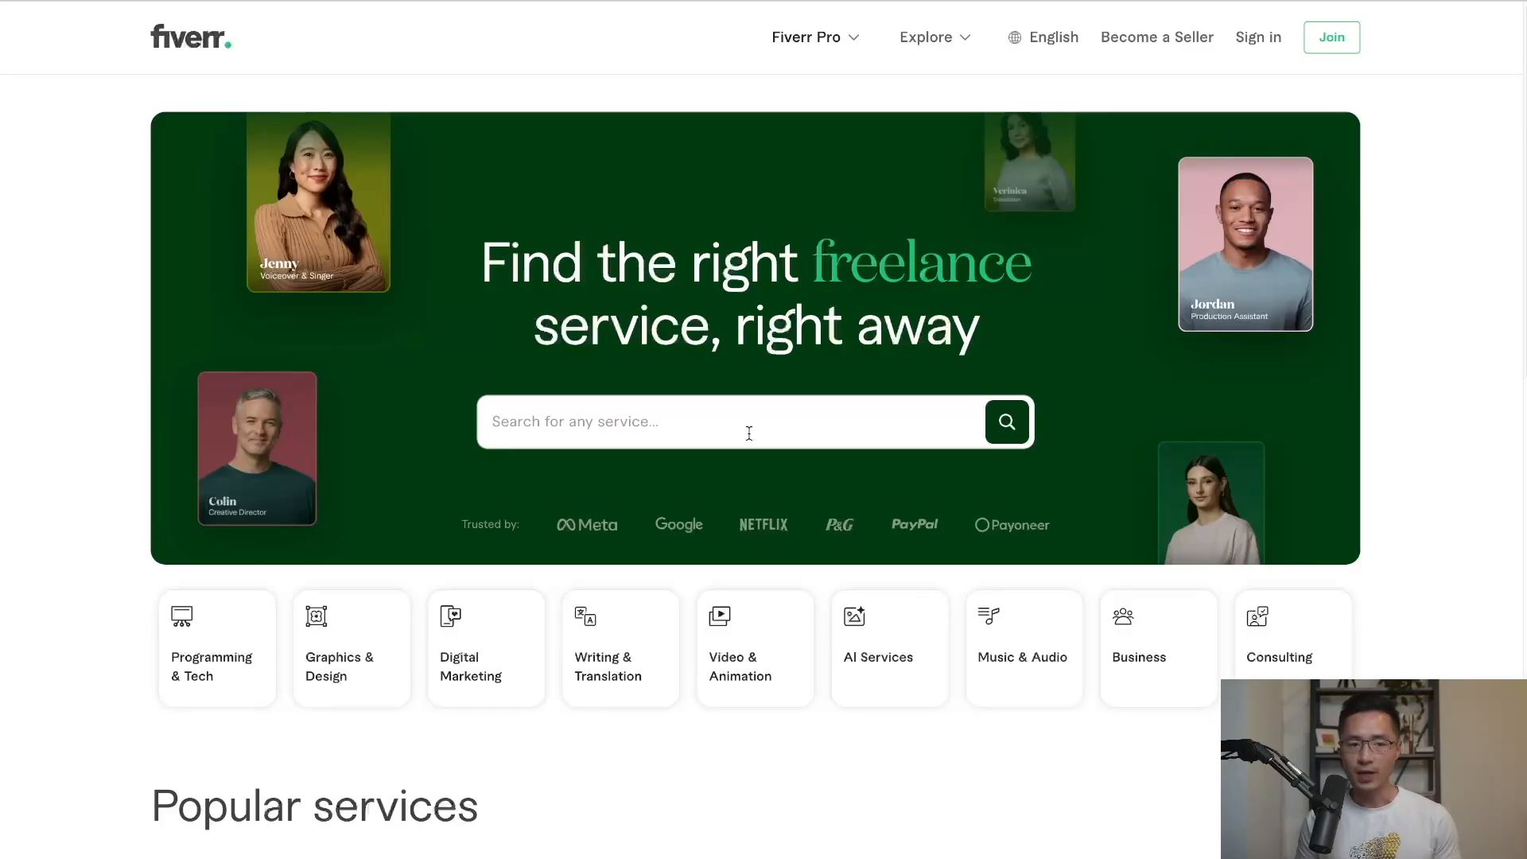
Search Fiverr for 'print on demand design' and scroll through the results.
left_click(749, 434)
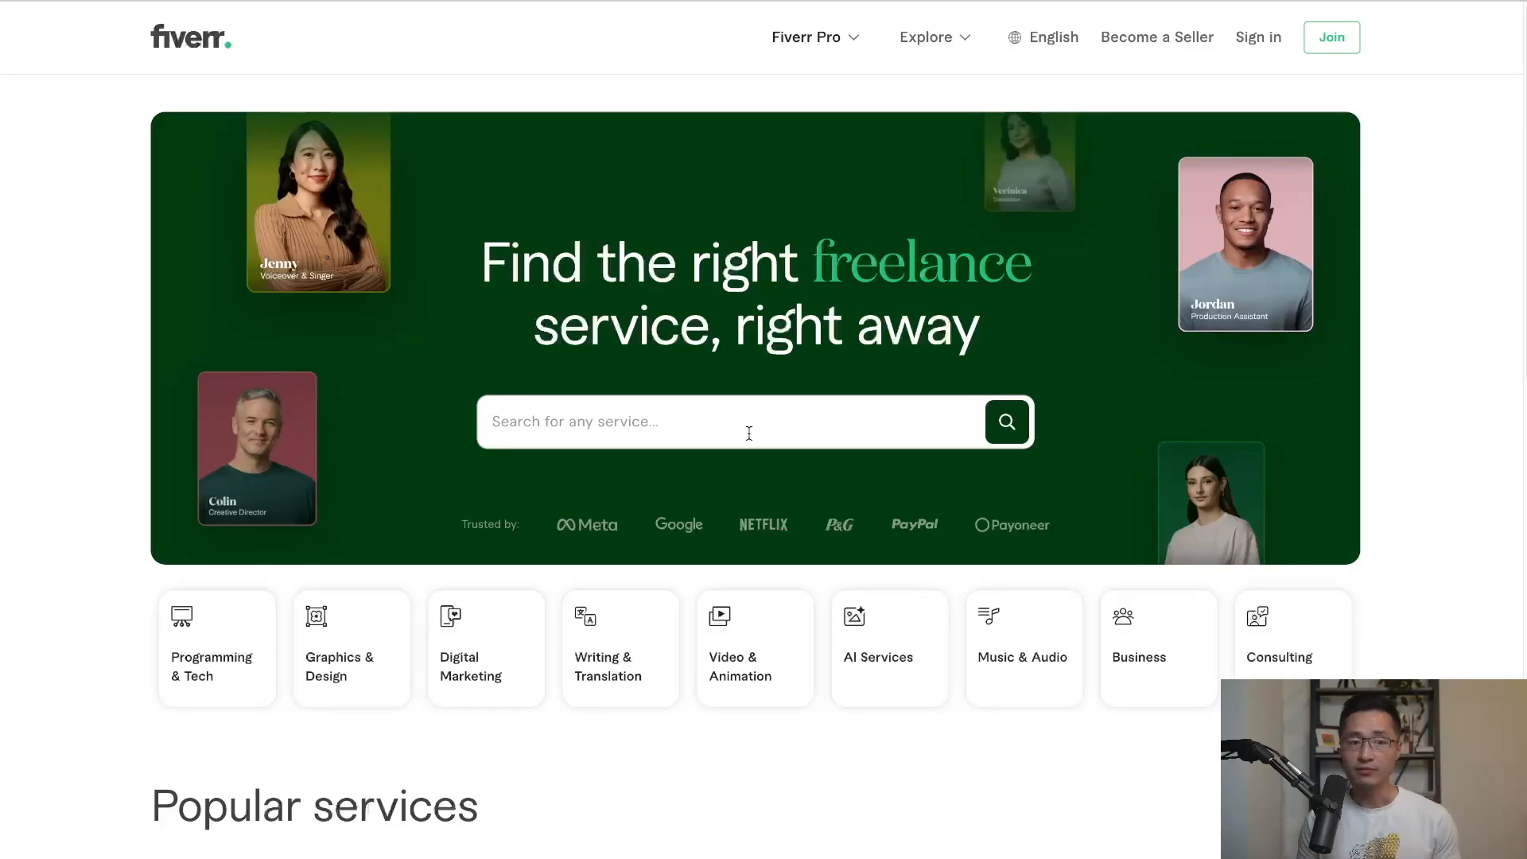
type("p")
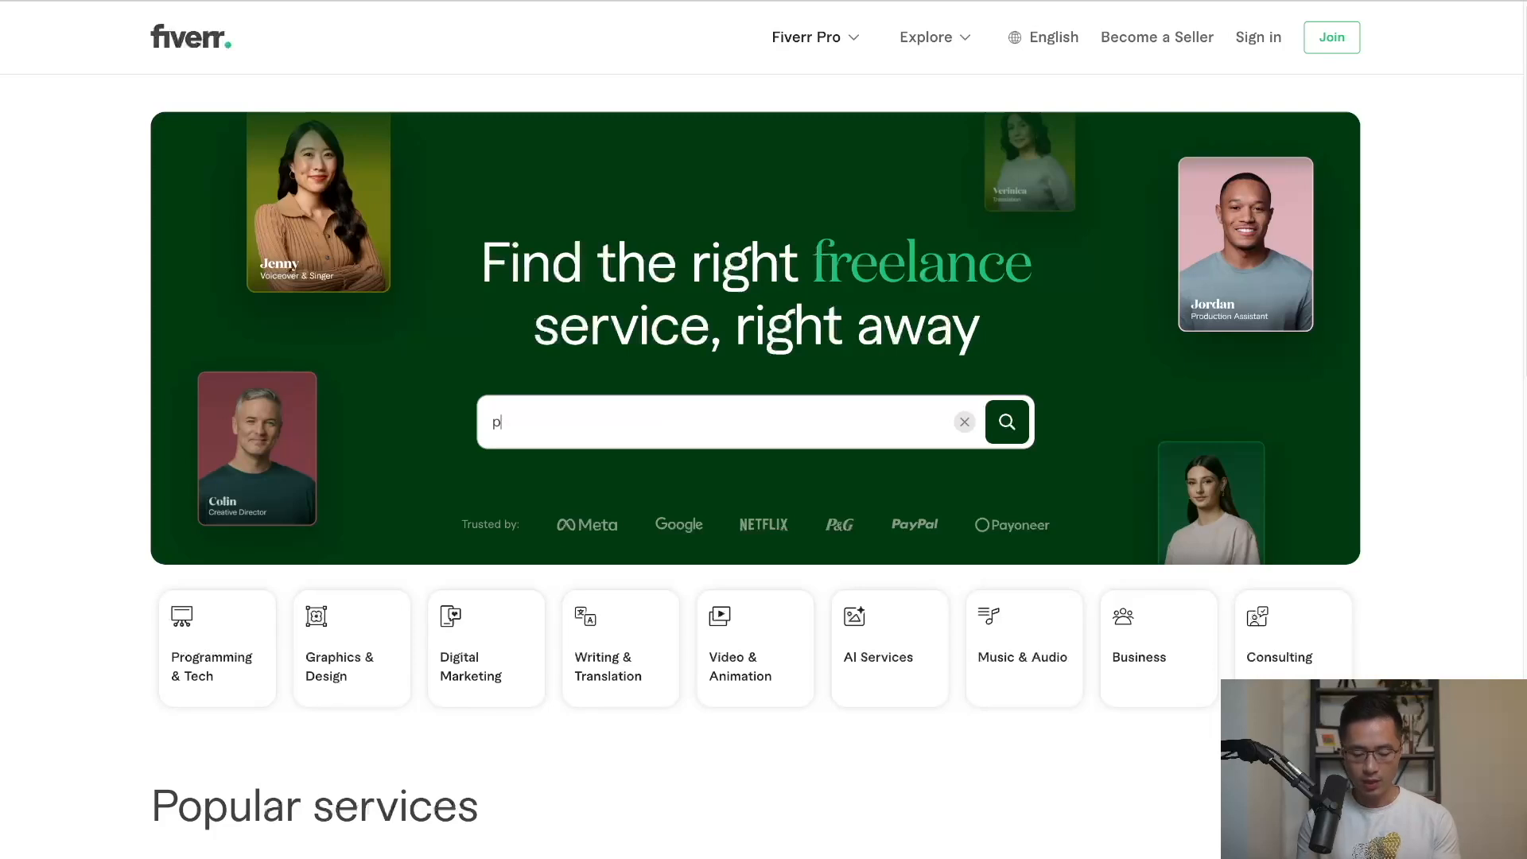
type("rint on demand design")
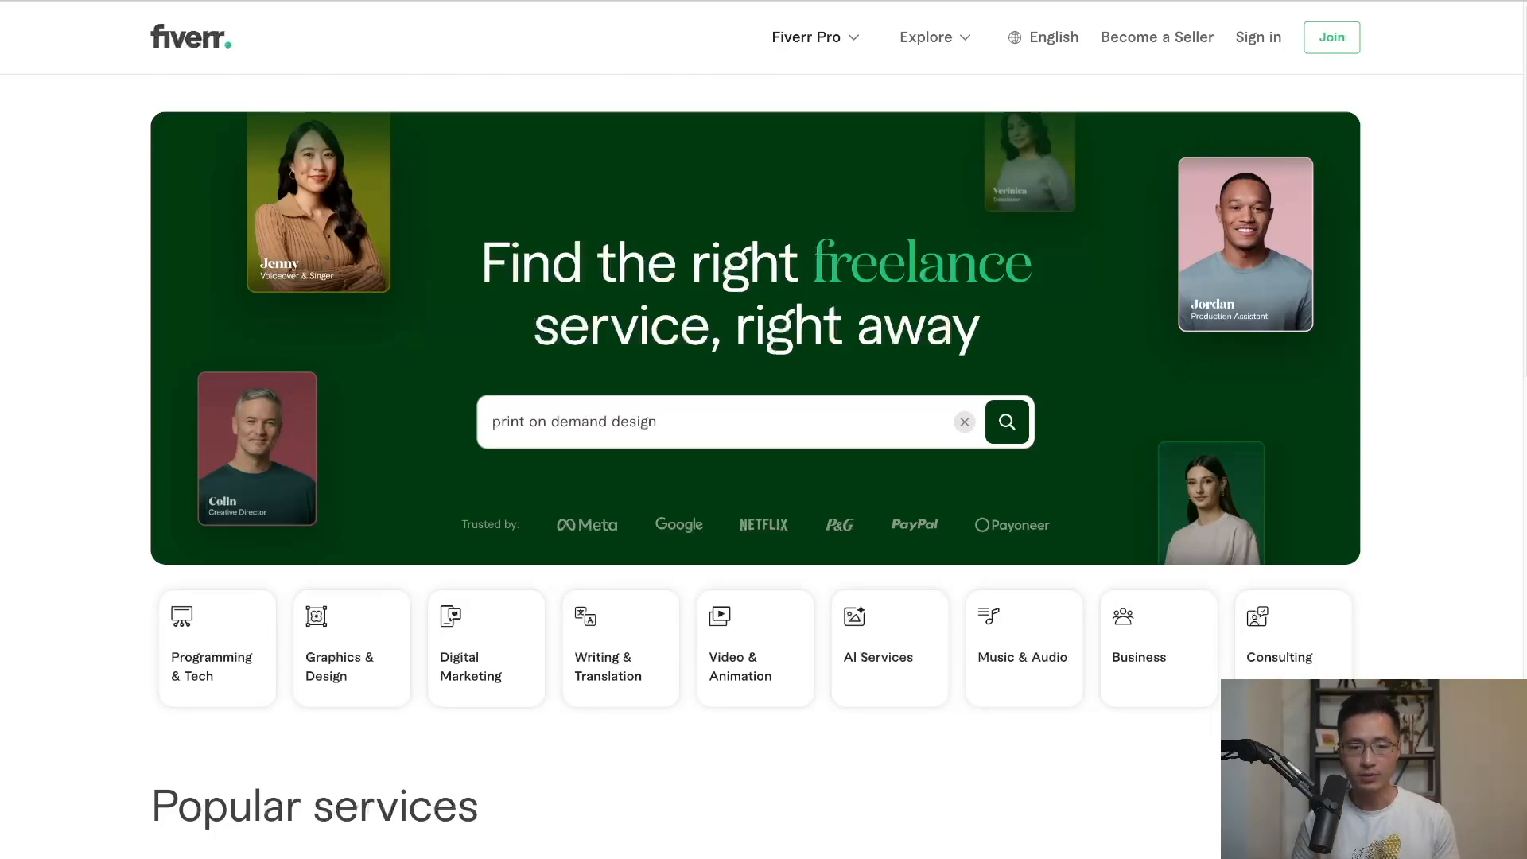
key("Return")
scroll(1406, 357, "down", 2)
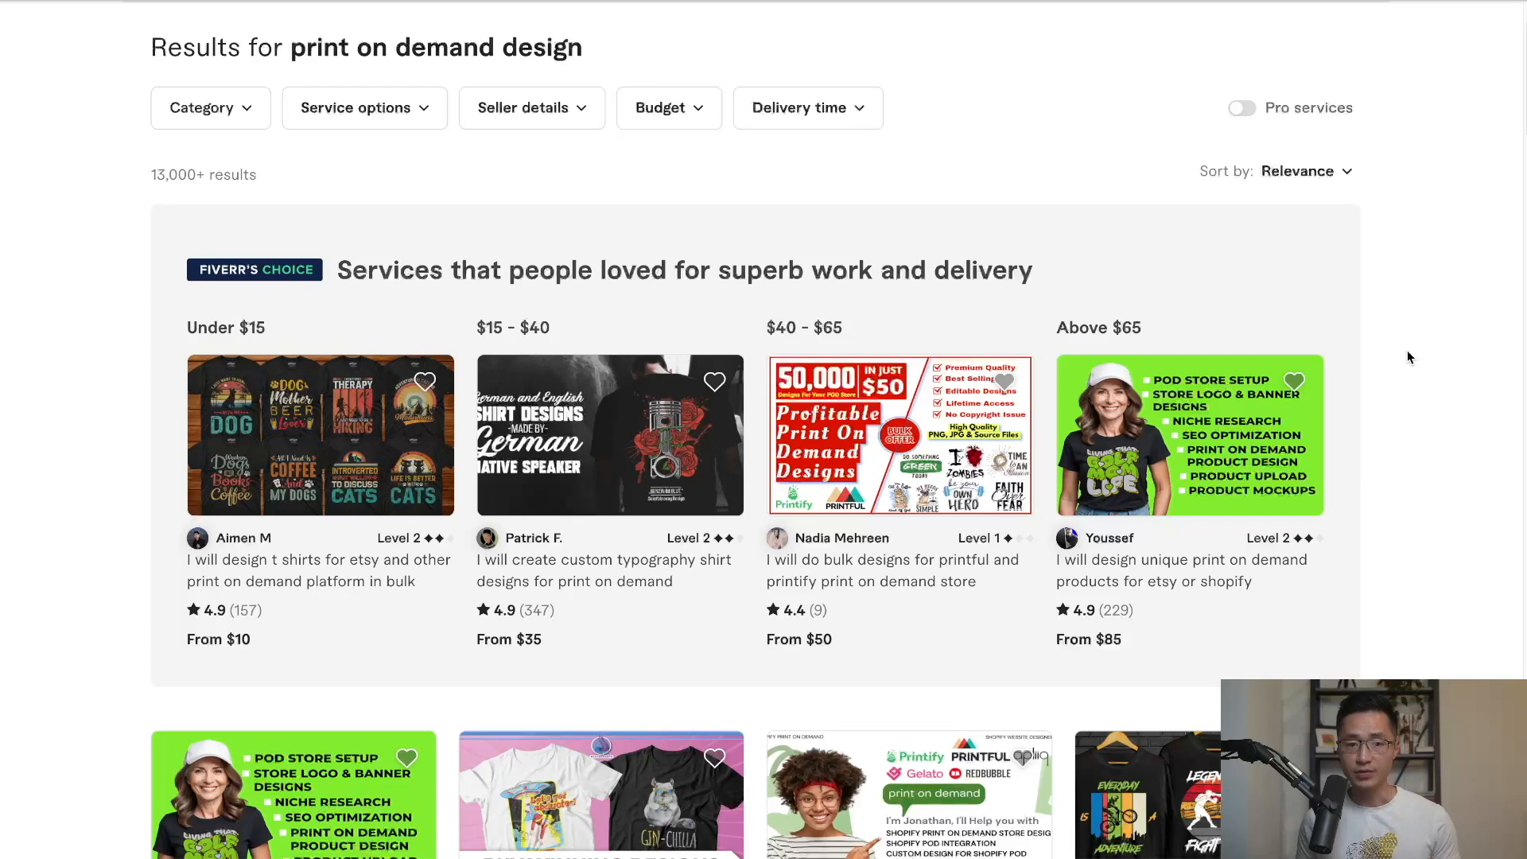
scroll(239, 76, "down", 1)
Look through the Category, Service options and Seller details filters.
left_click(236, 70)
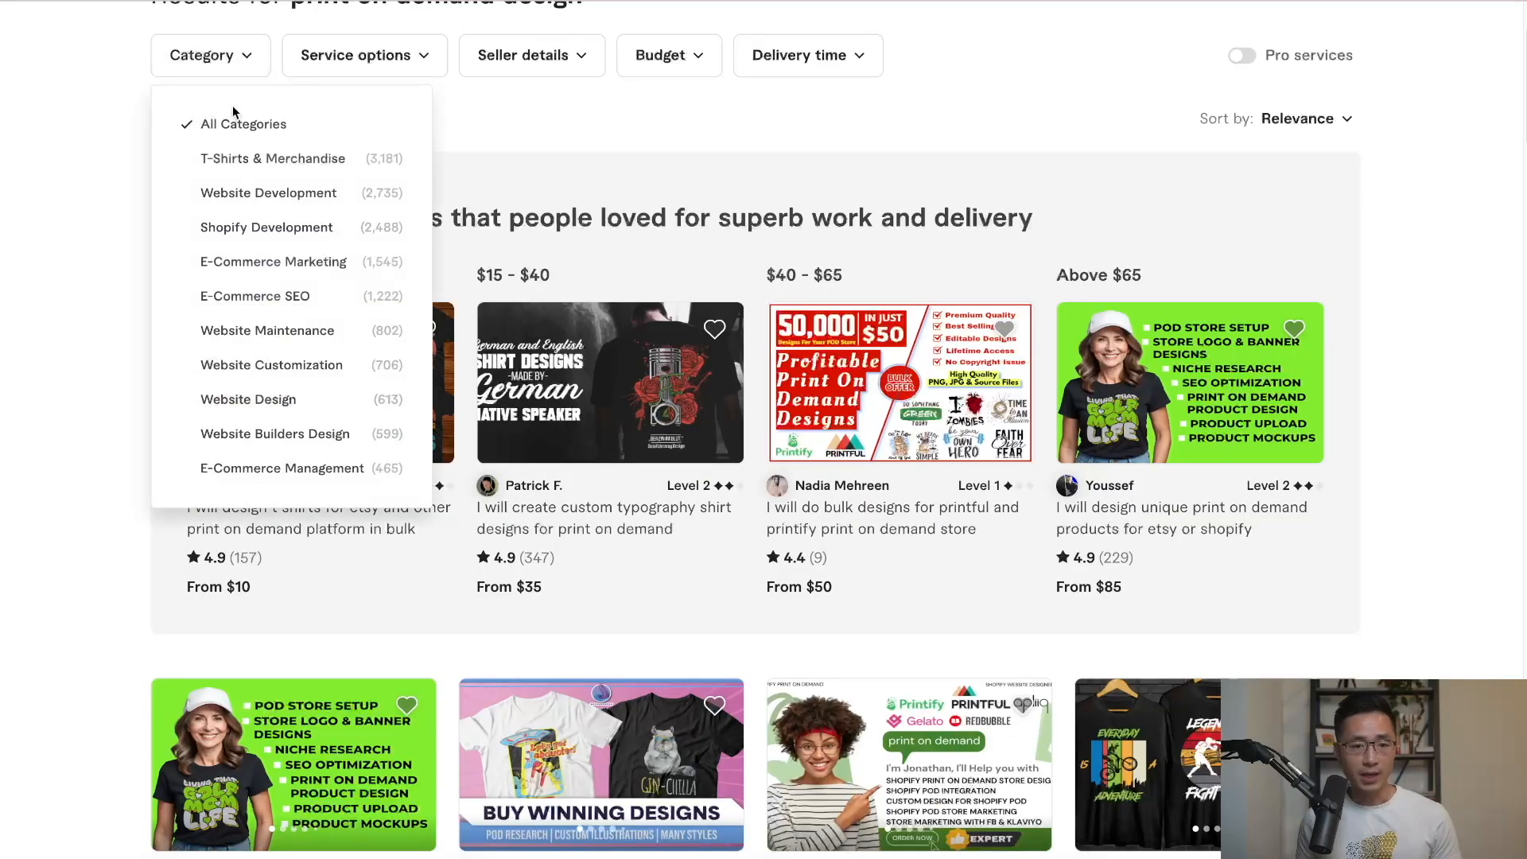
left_click(372, 59)
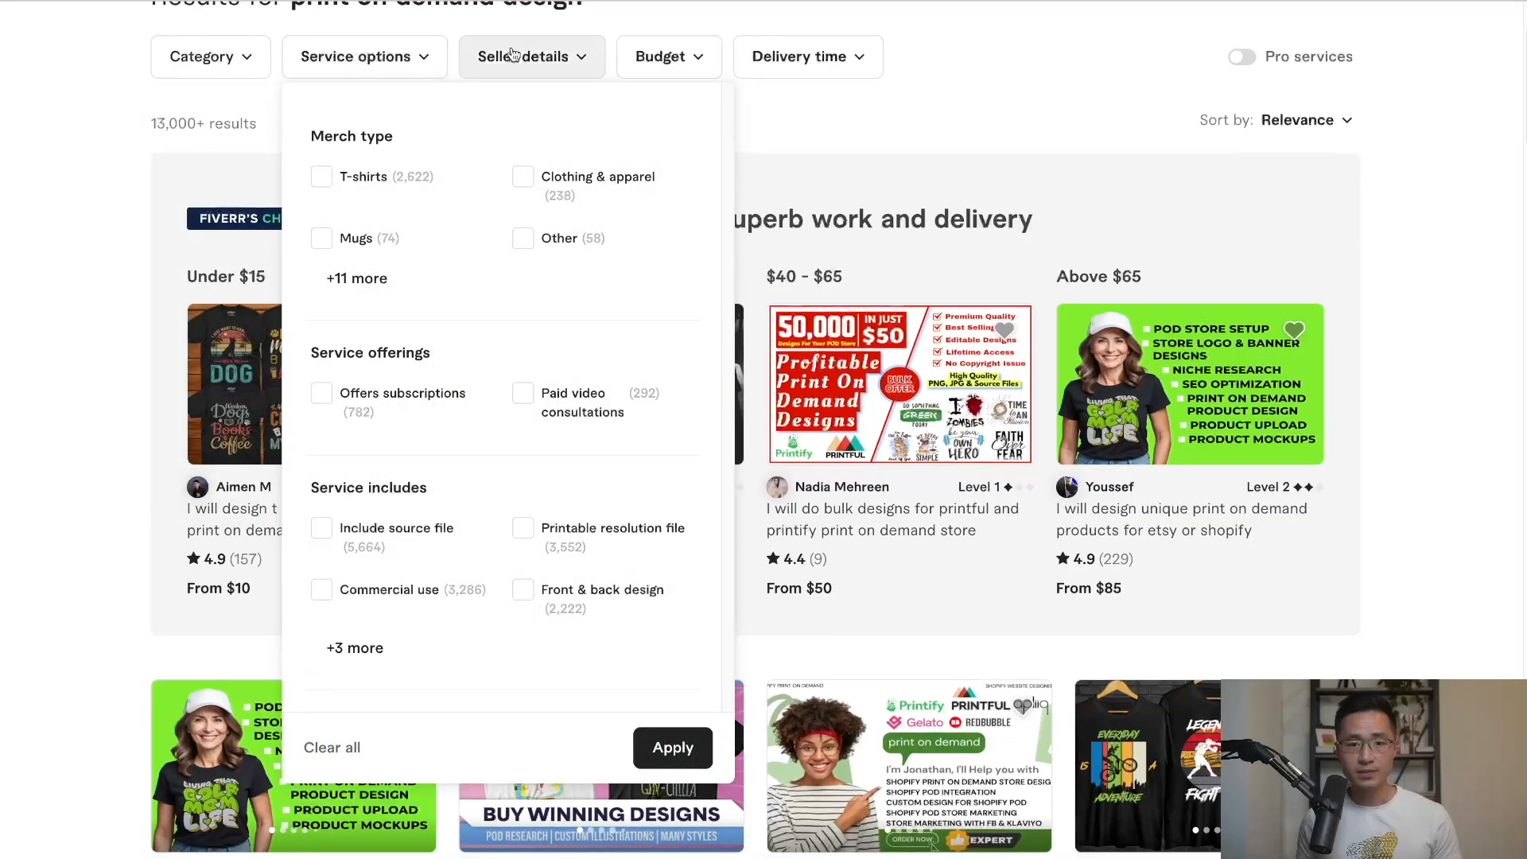
left_click(513, 54)
left_click(516, 57)
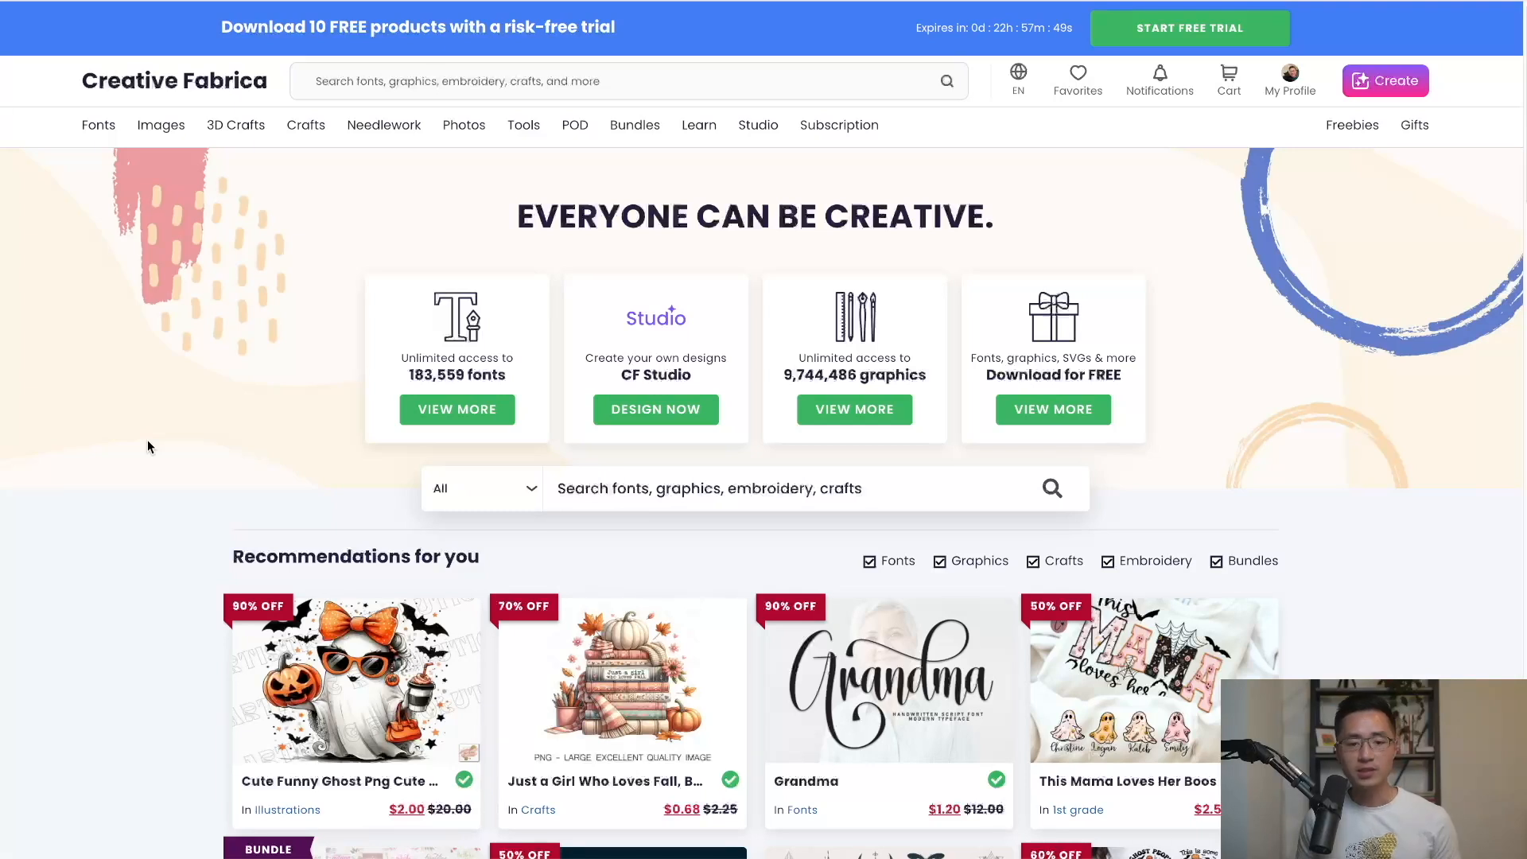
Browse the Creative Fabrica homepage and look at its free trial offer.
scroll(147, 446, "down", 2)
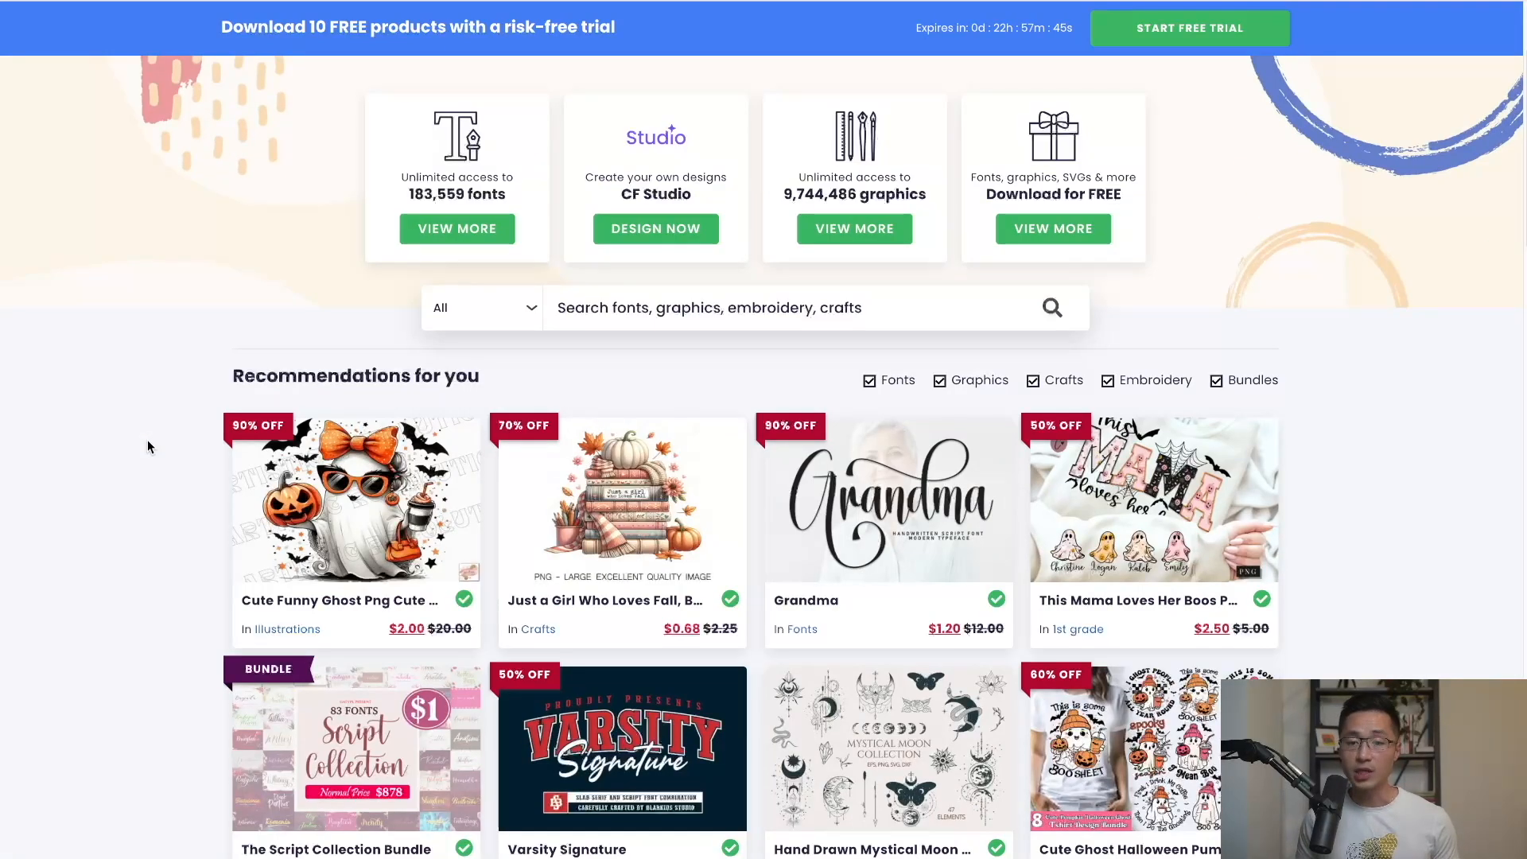
scroll(147, 447, "down", 3)
scroll(147, 446, "down", 3)
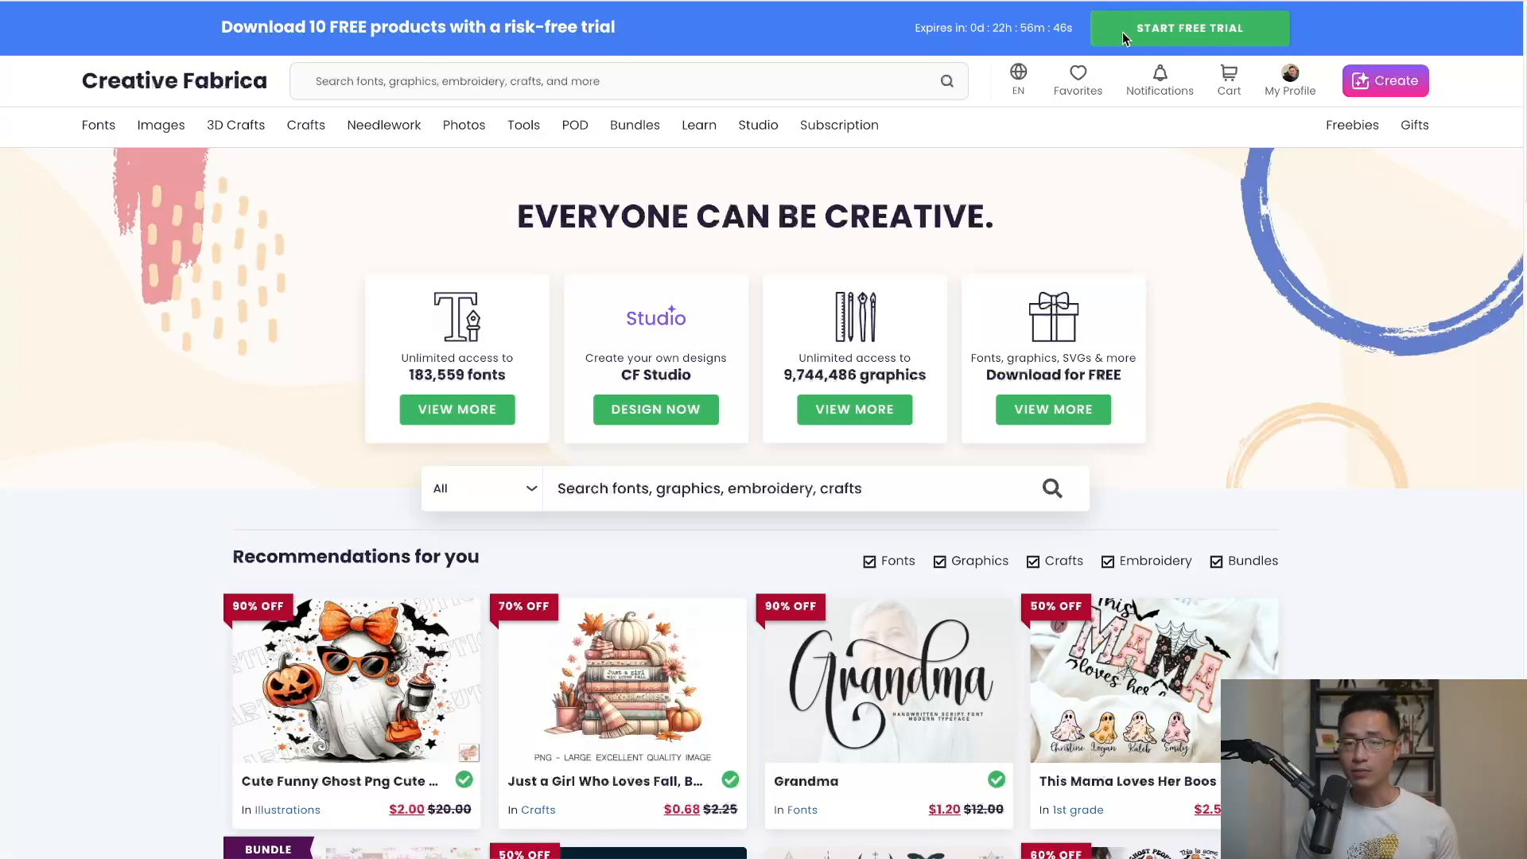
left_click(1170, 31)
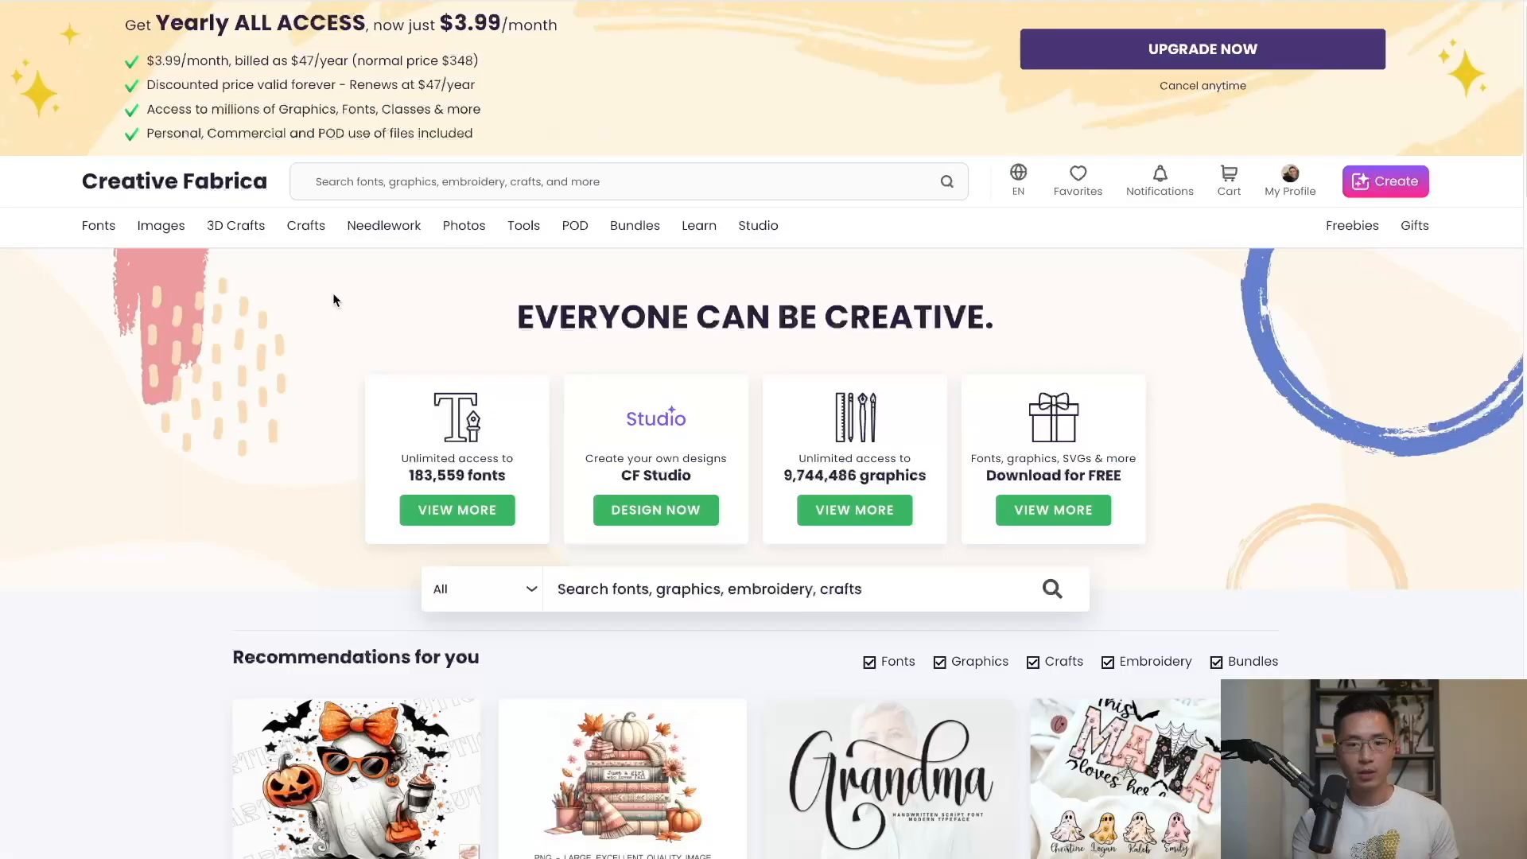
Search 'dog lover' and open the I Love My Frenchie Dog Lover Png Dxf Svg design.
left_click(385, 184)
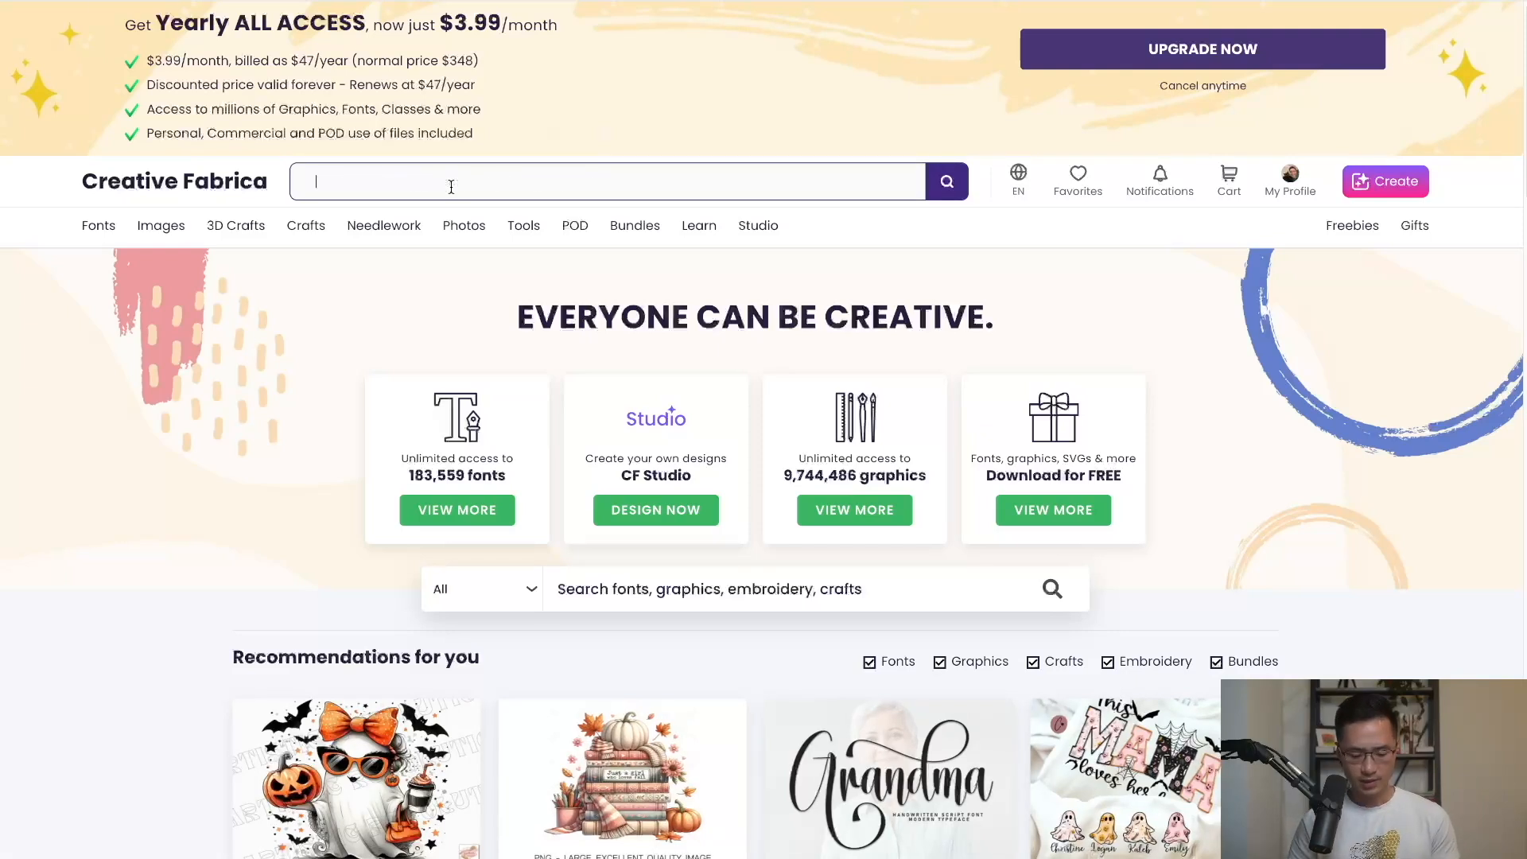
type("dog lover")
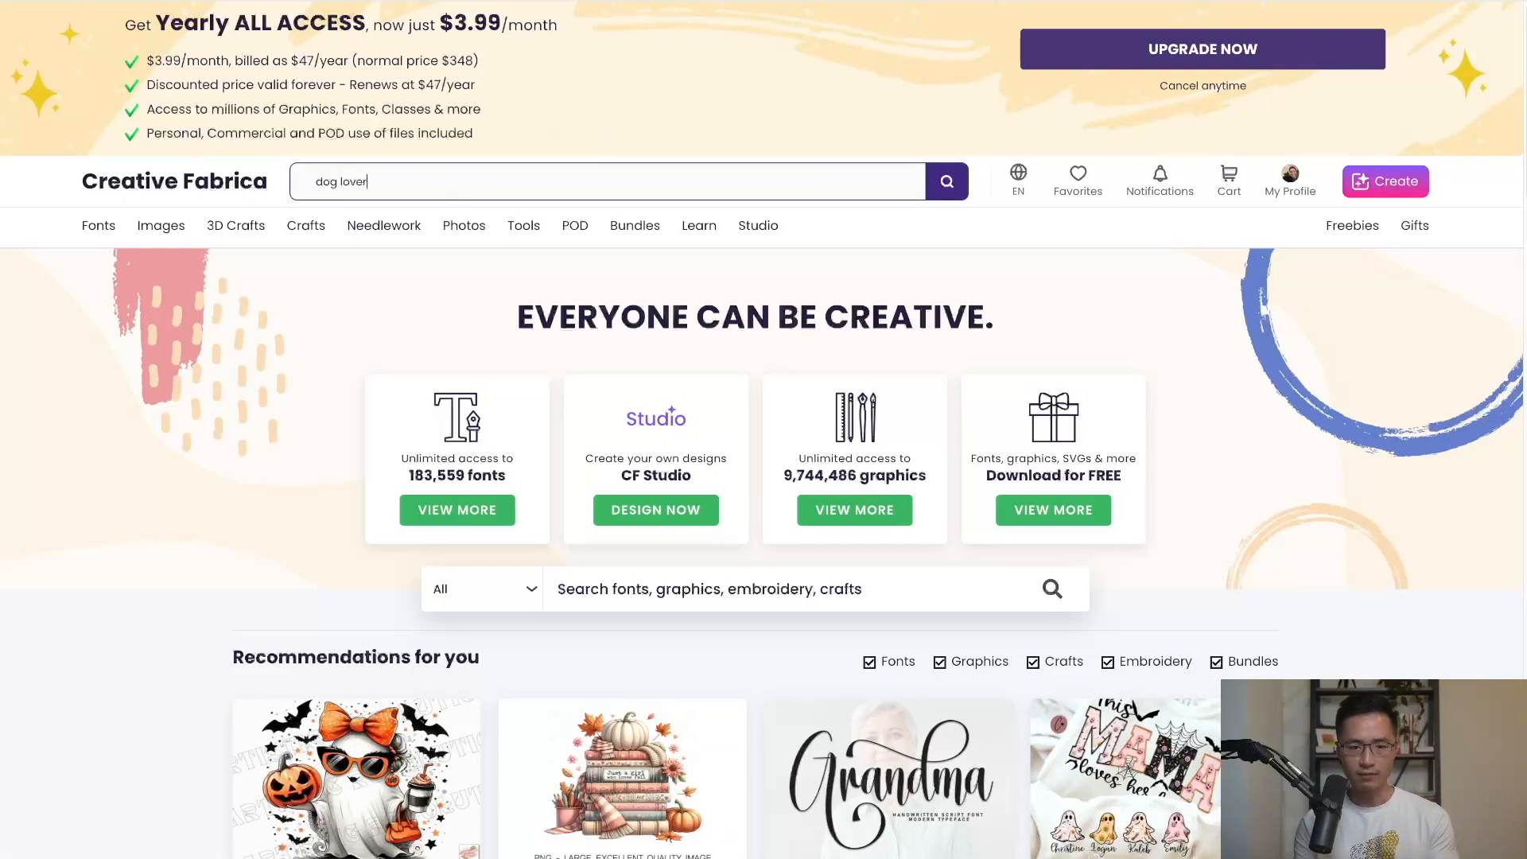
left_click(962, 189)
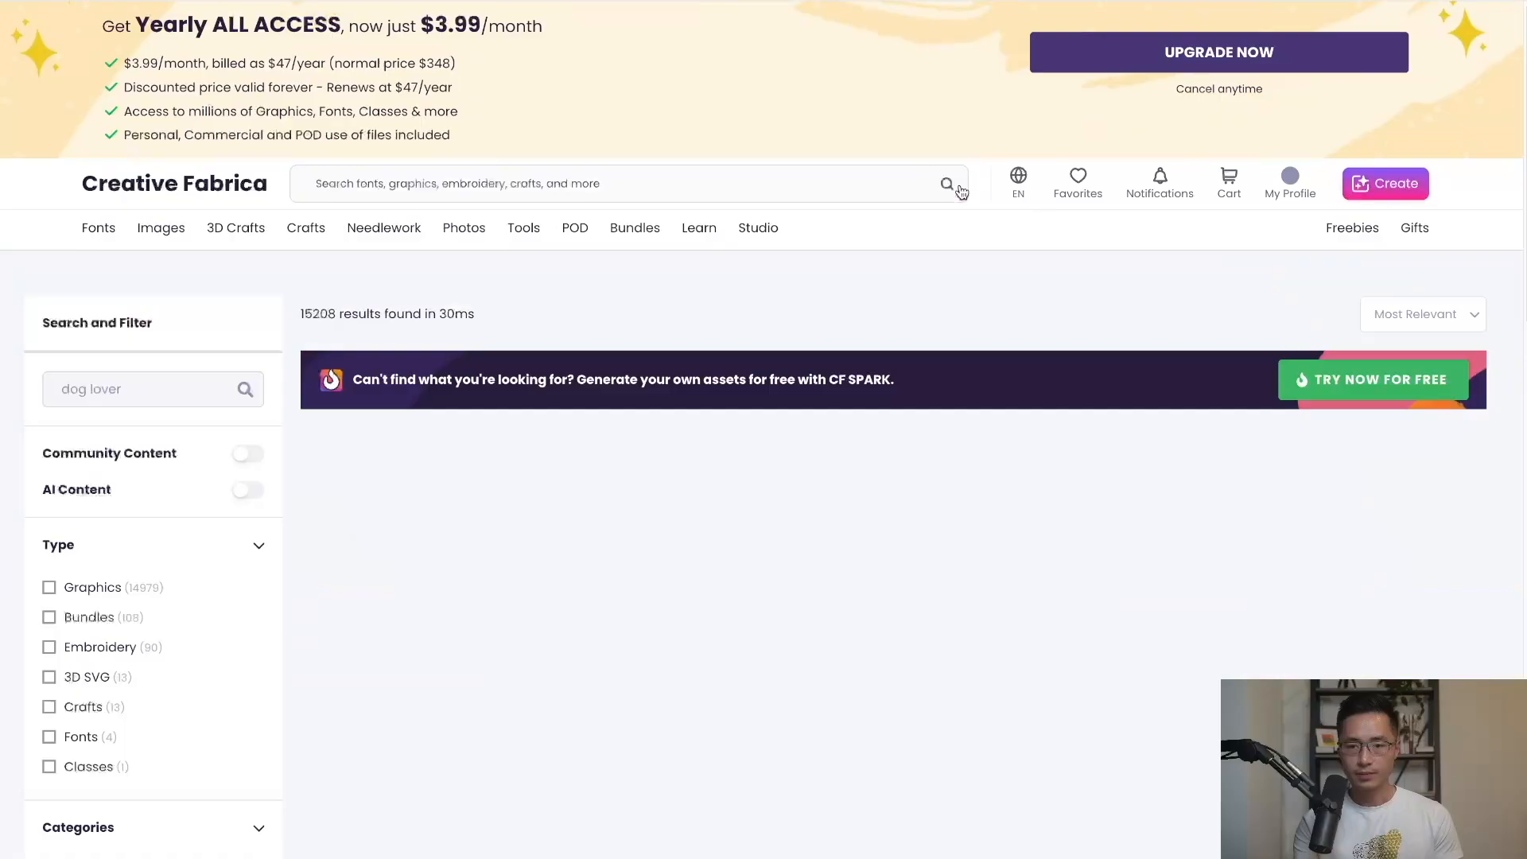
scroll(235, 544, "down", 10)
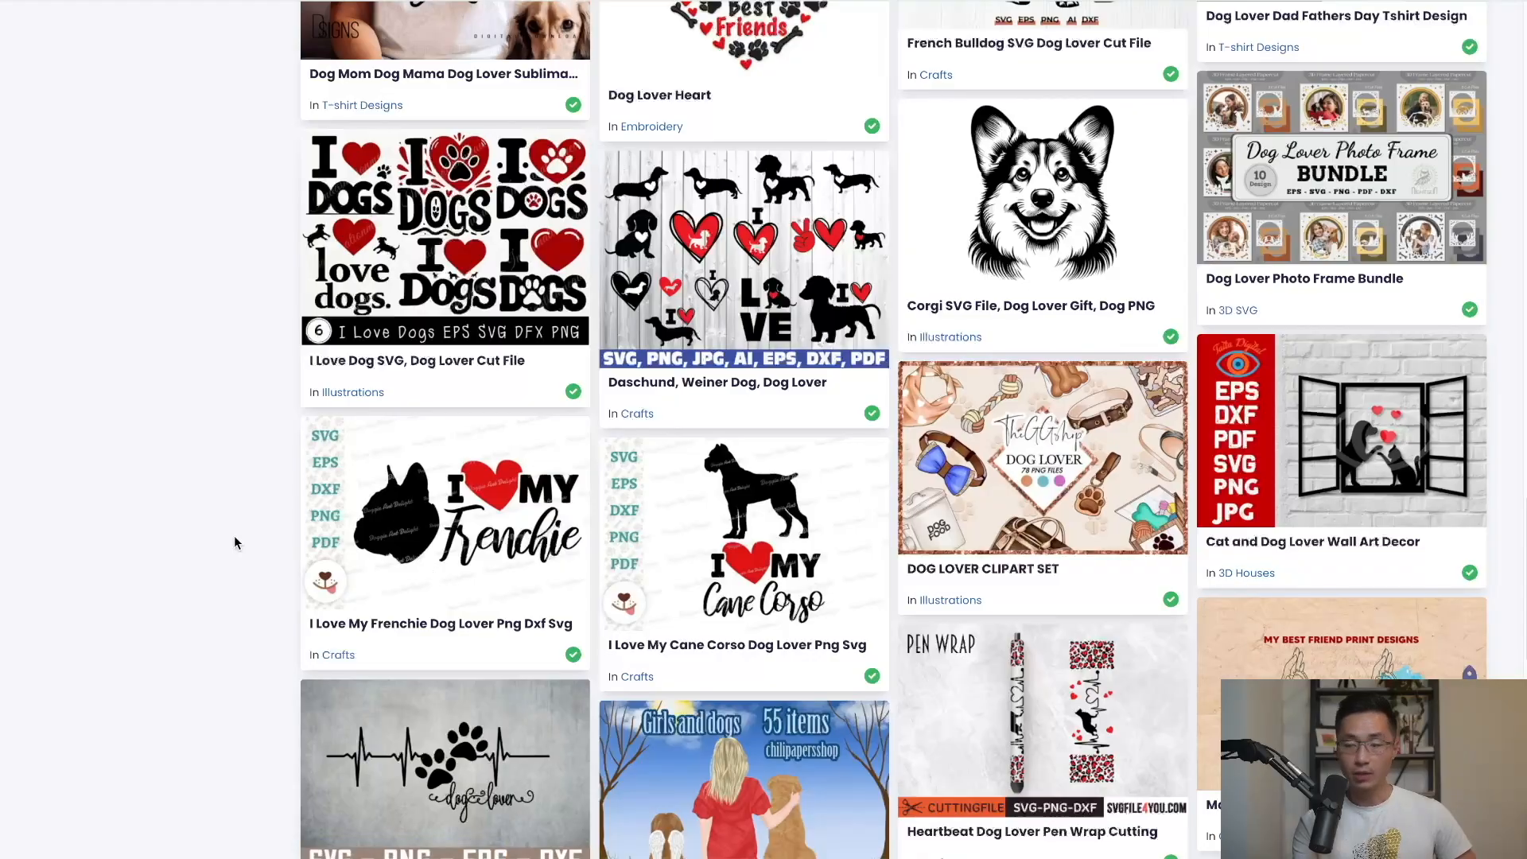
left_click(508, 555)
scroll(1307, 413, "down", 2)
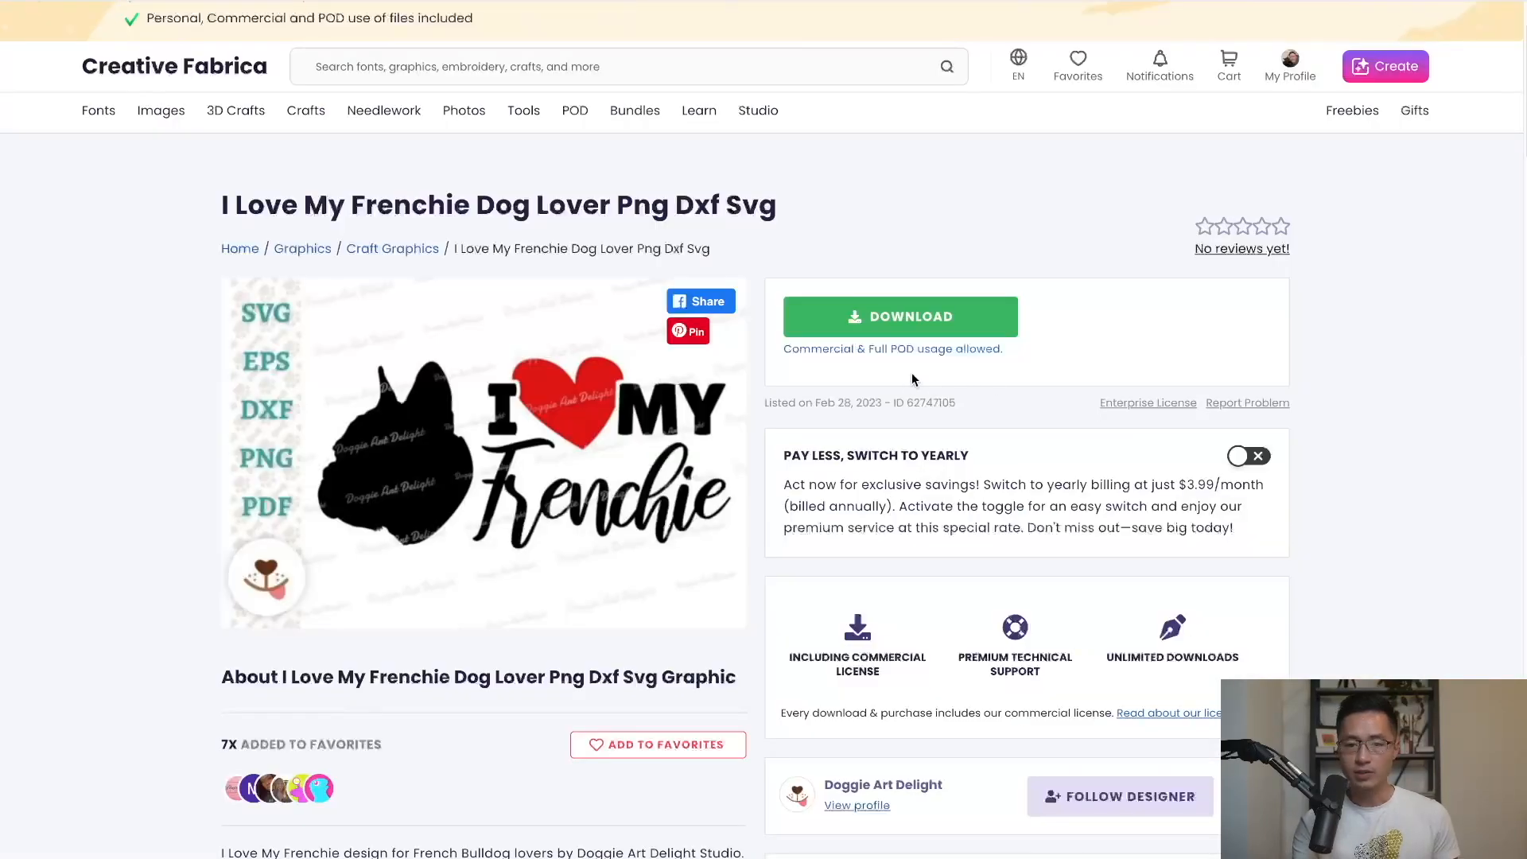
Download the I Love My Frenchie files and preview i-love-my-frenchie.png in Quick Look.
left_click(911, 318)
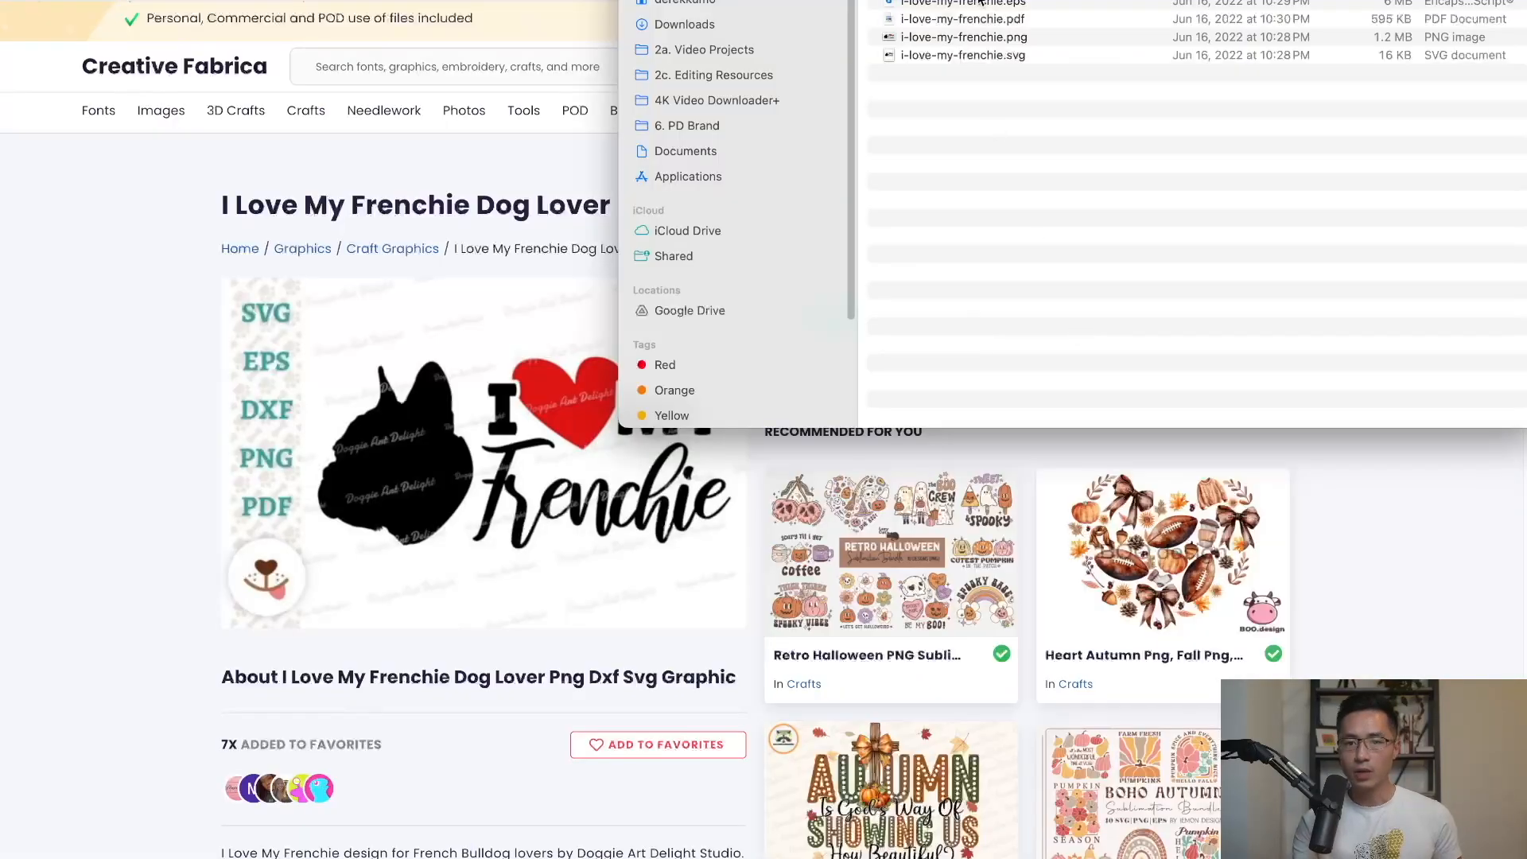
left_click(963, 43)
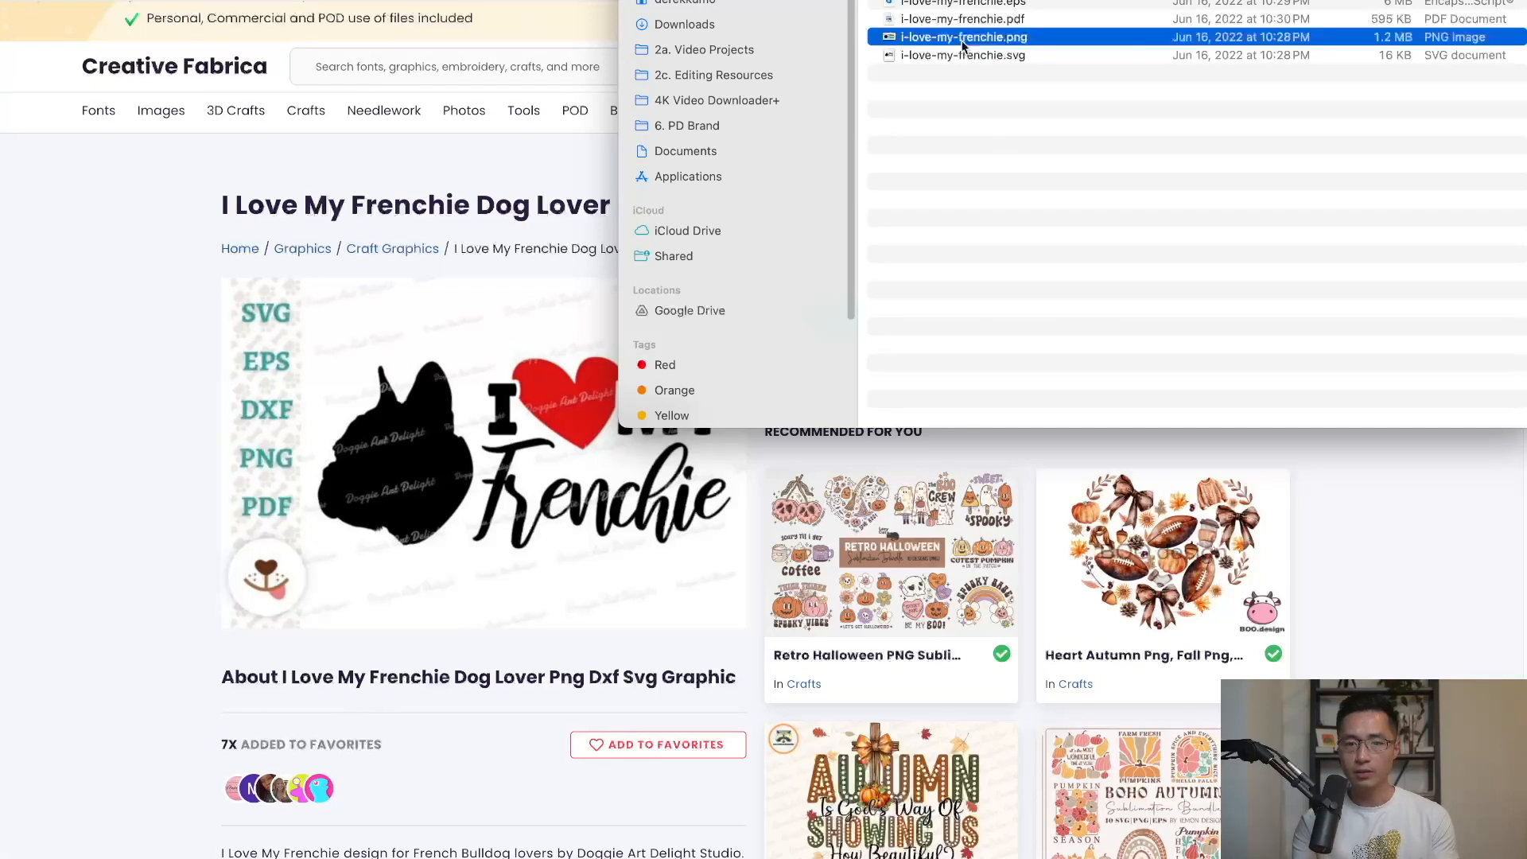
key("space")
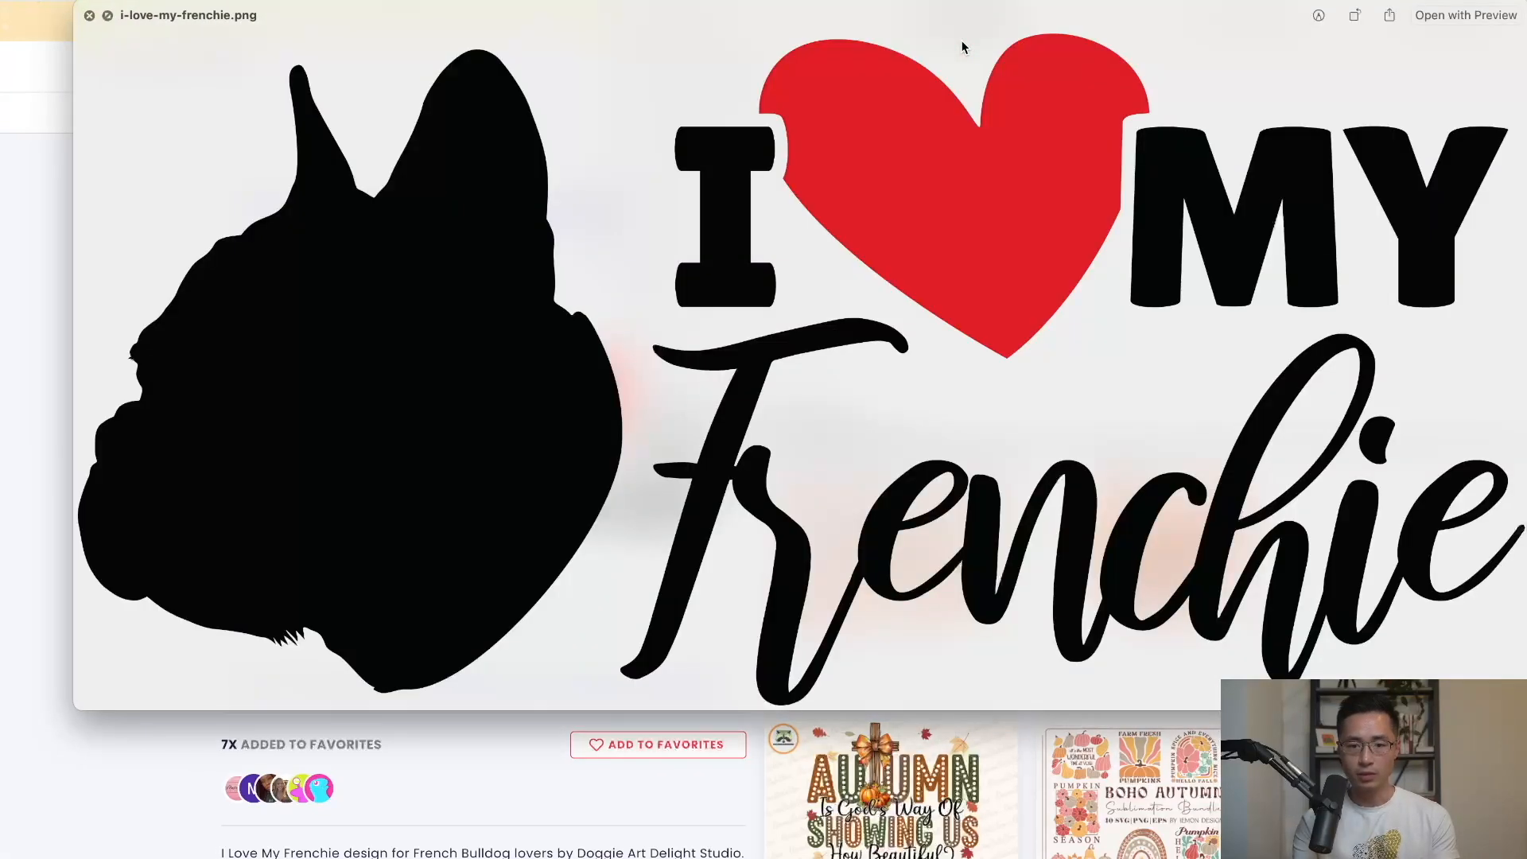
key("space")
left_click(389, 161)
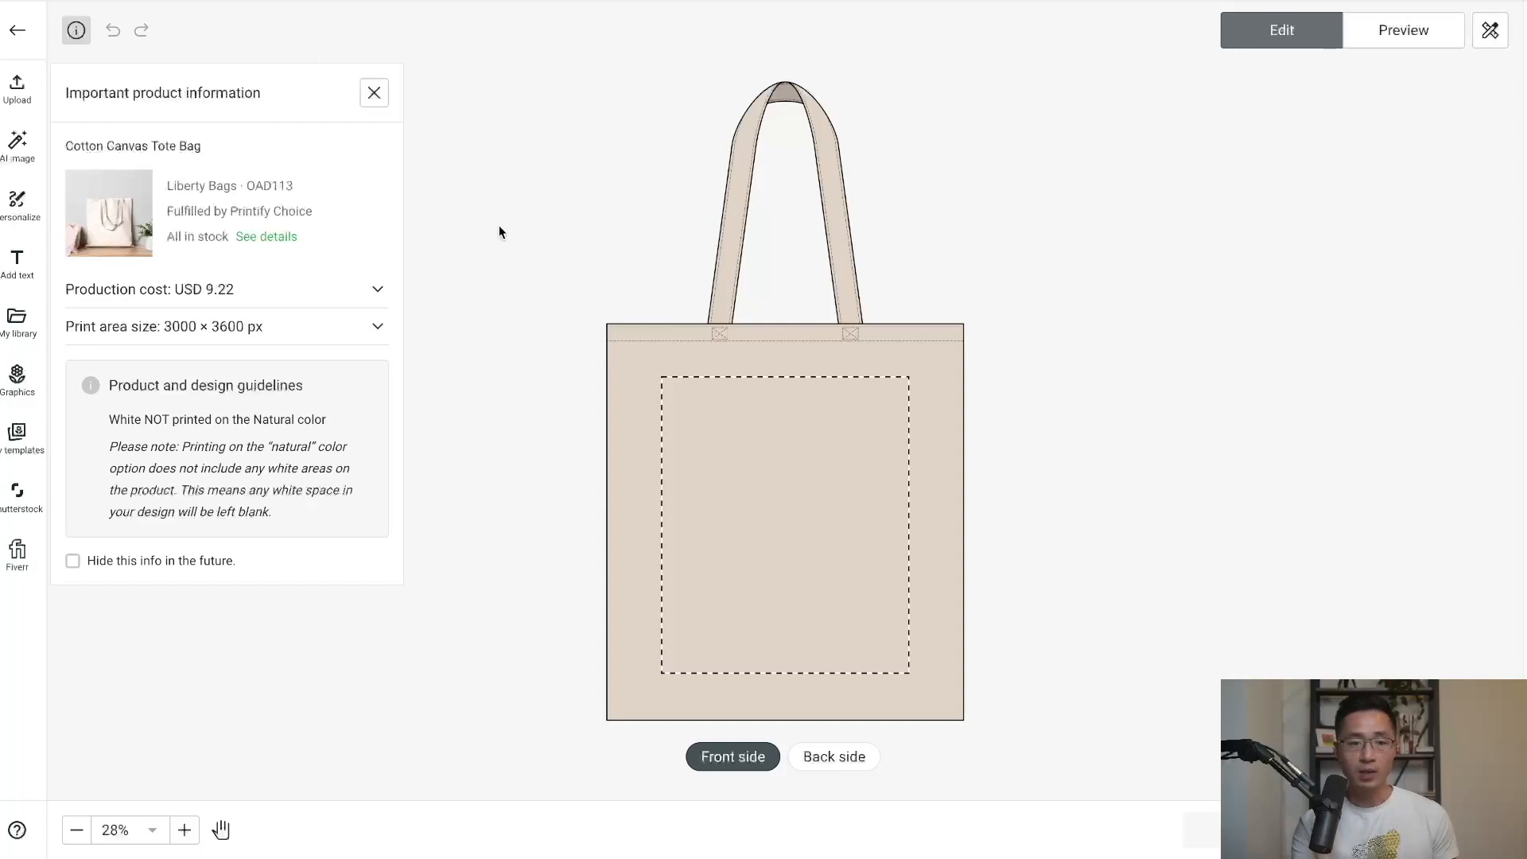
Upload i-love-my-frenchie.png to the tote front, nudge it up to centre, and preview.
left_click(17, 92)
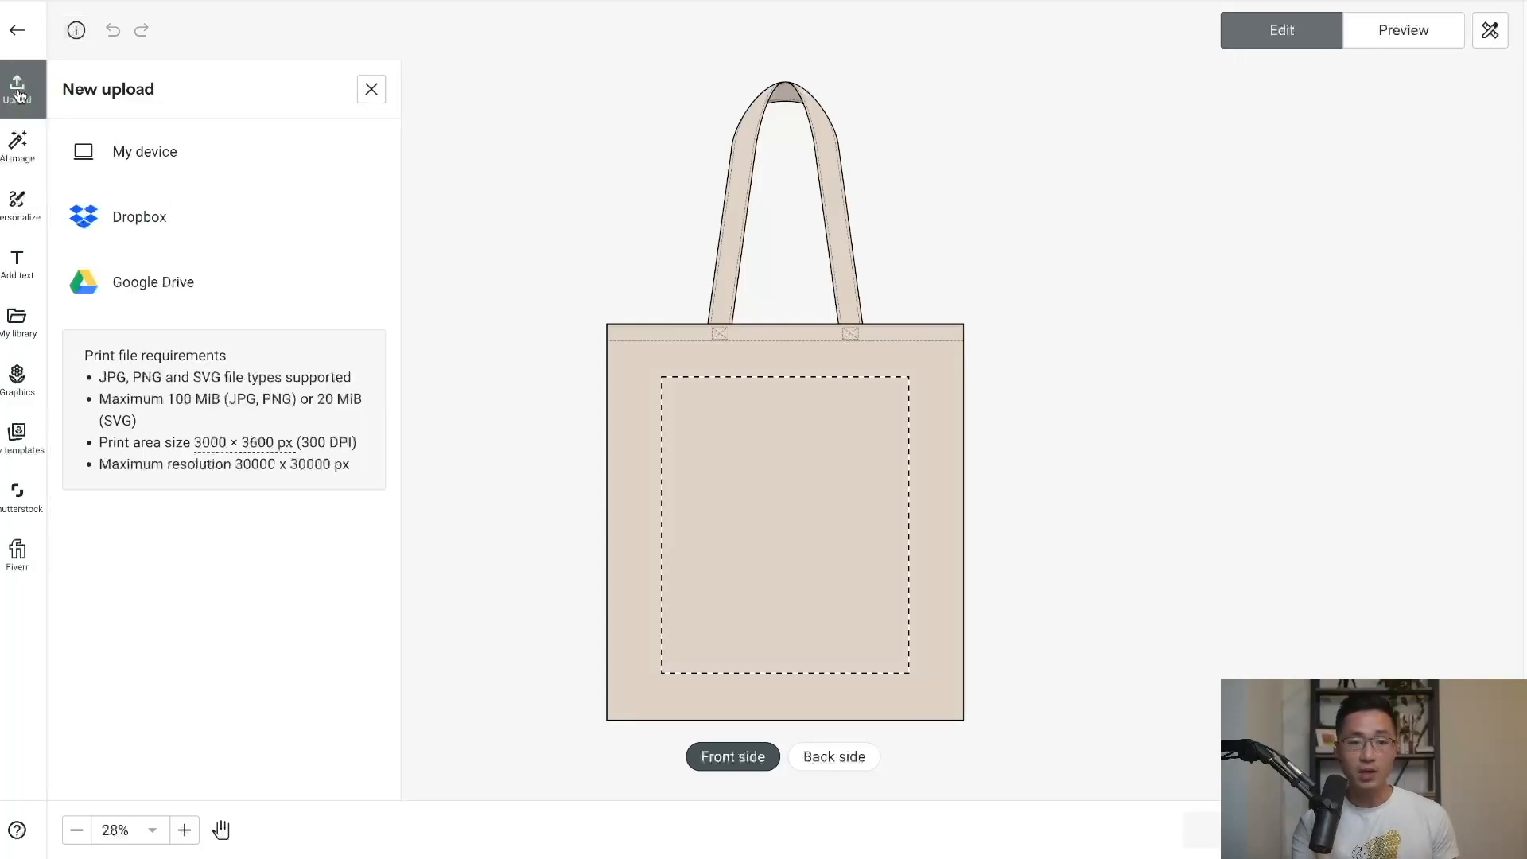
left_click(179, 163)
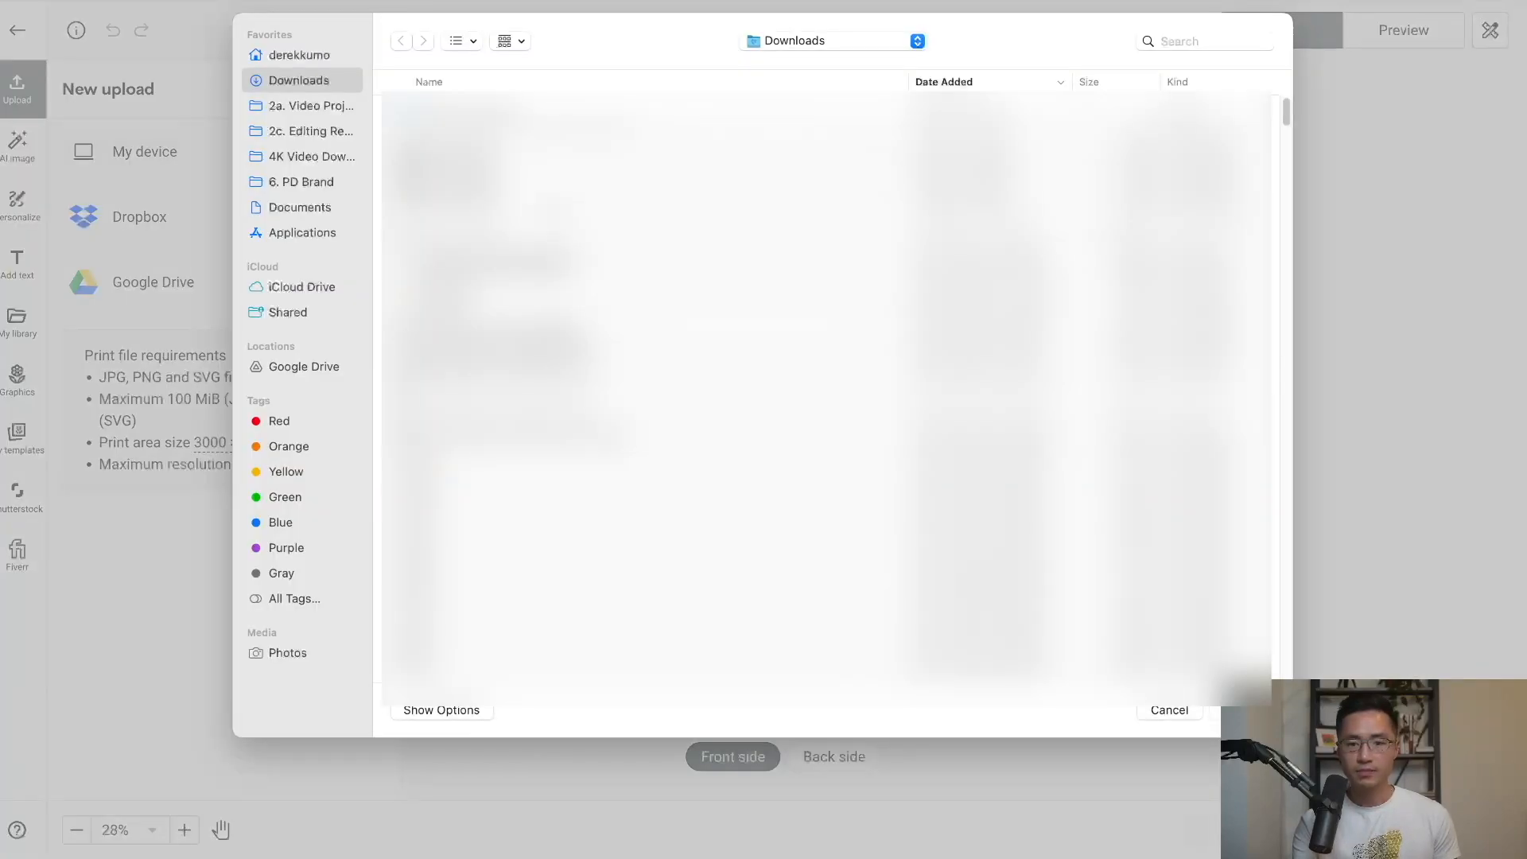
double_click(579, 136)
double_click(522, 127)
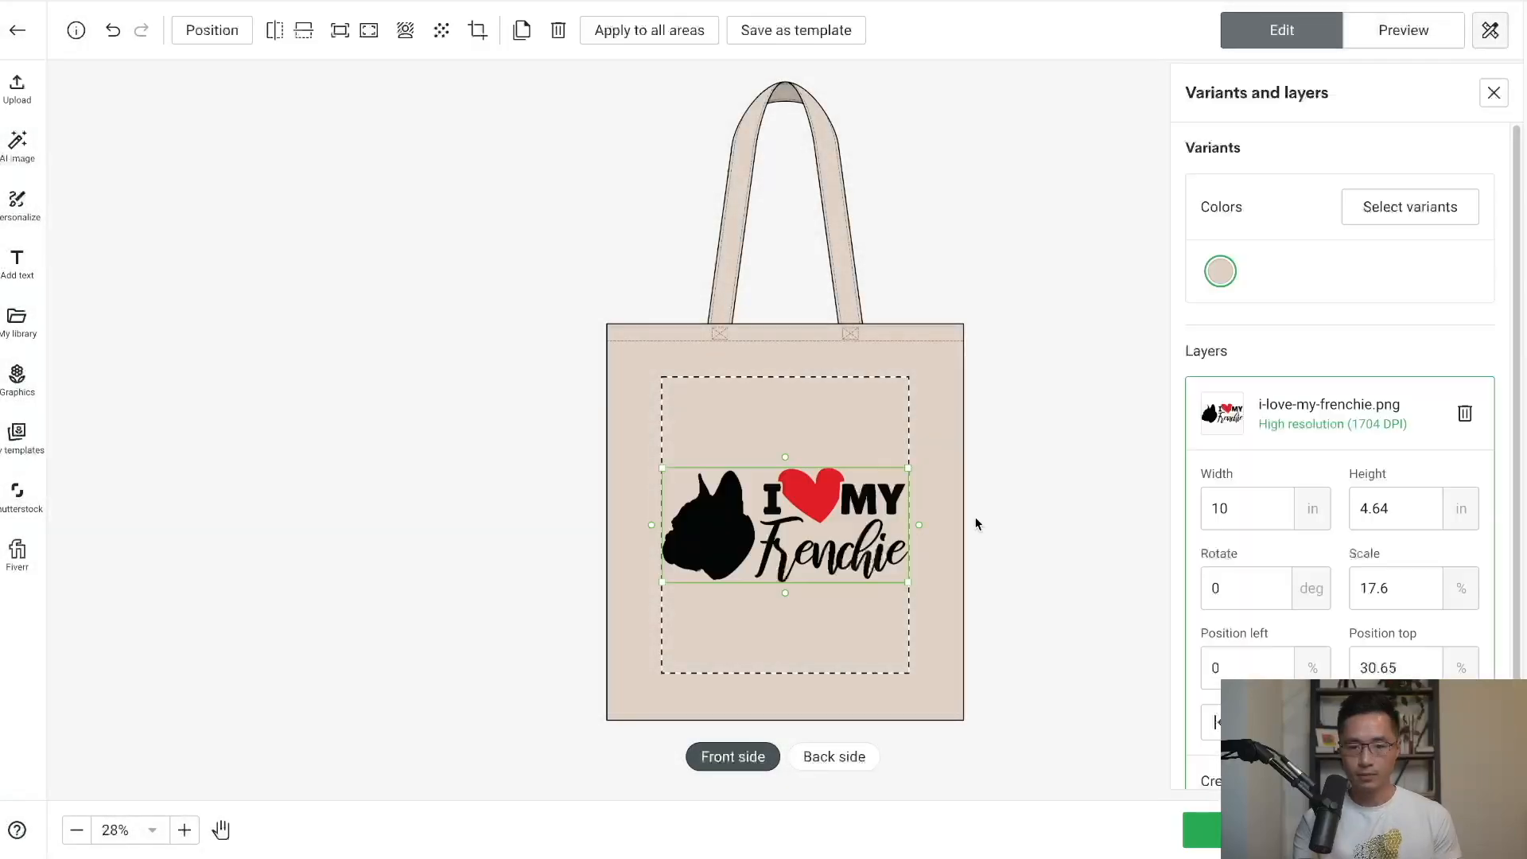
left_click(977, 523)
left_click_drag(825, 521, 828, 513)
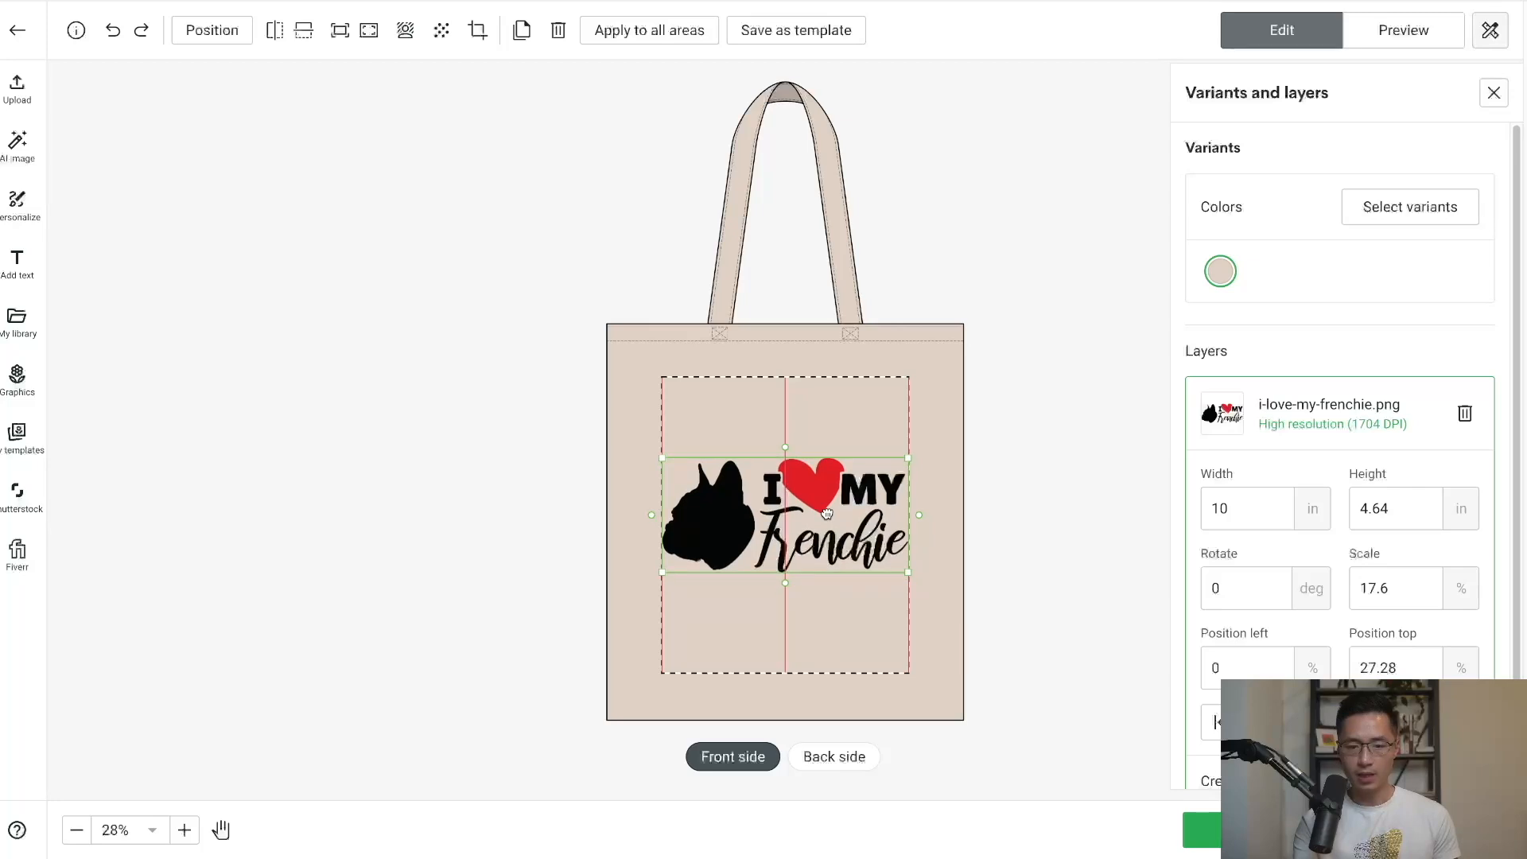
left_click(1113, 502)
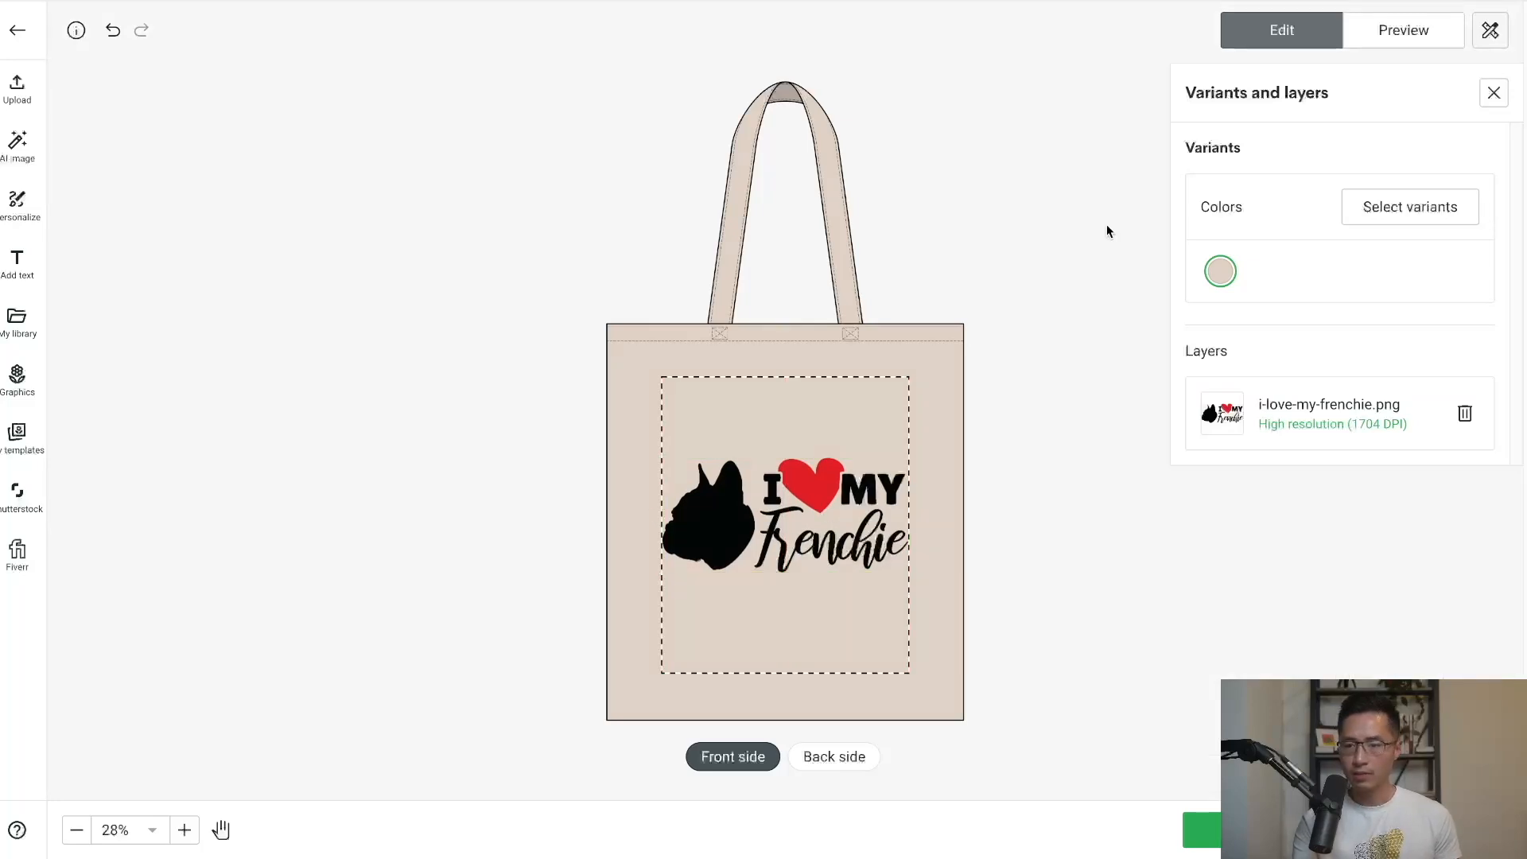
left_click(1412, 35)
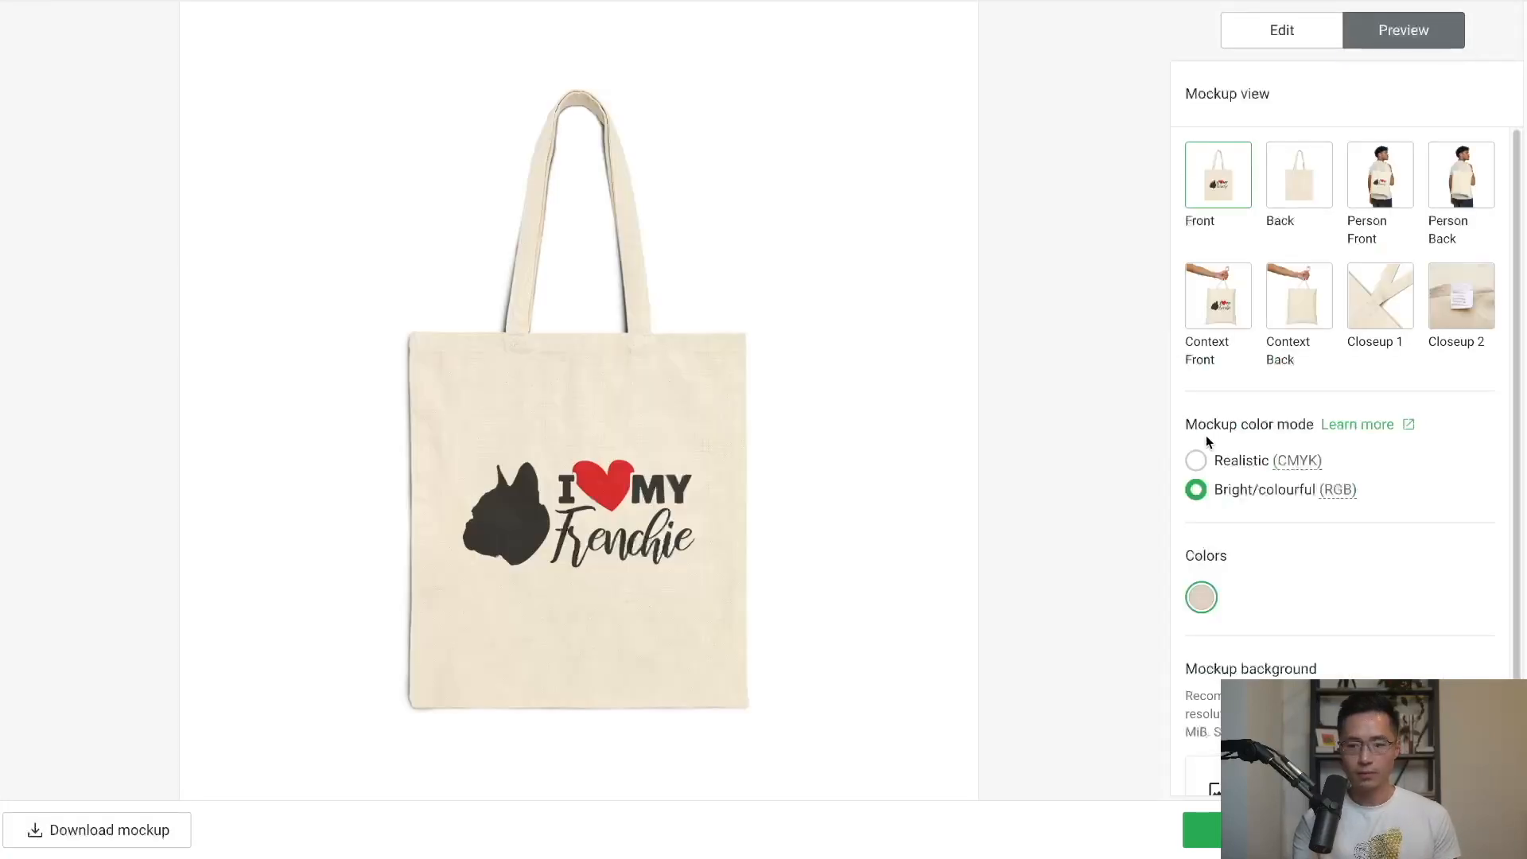
Show the mockup in Realistic (CMYK) with the Person Front view, then save the product.
left_click(1199, 463)
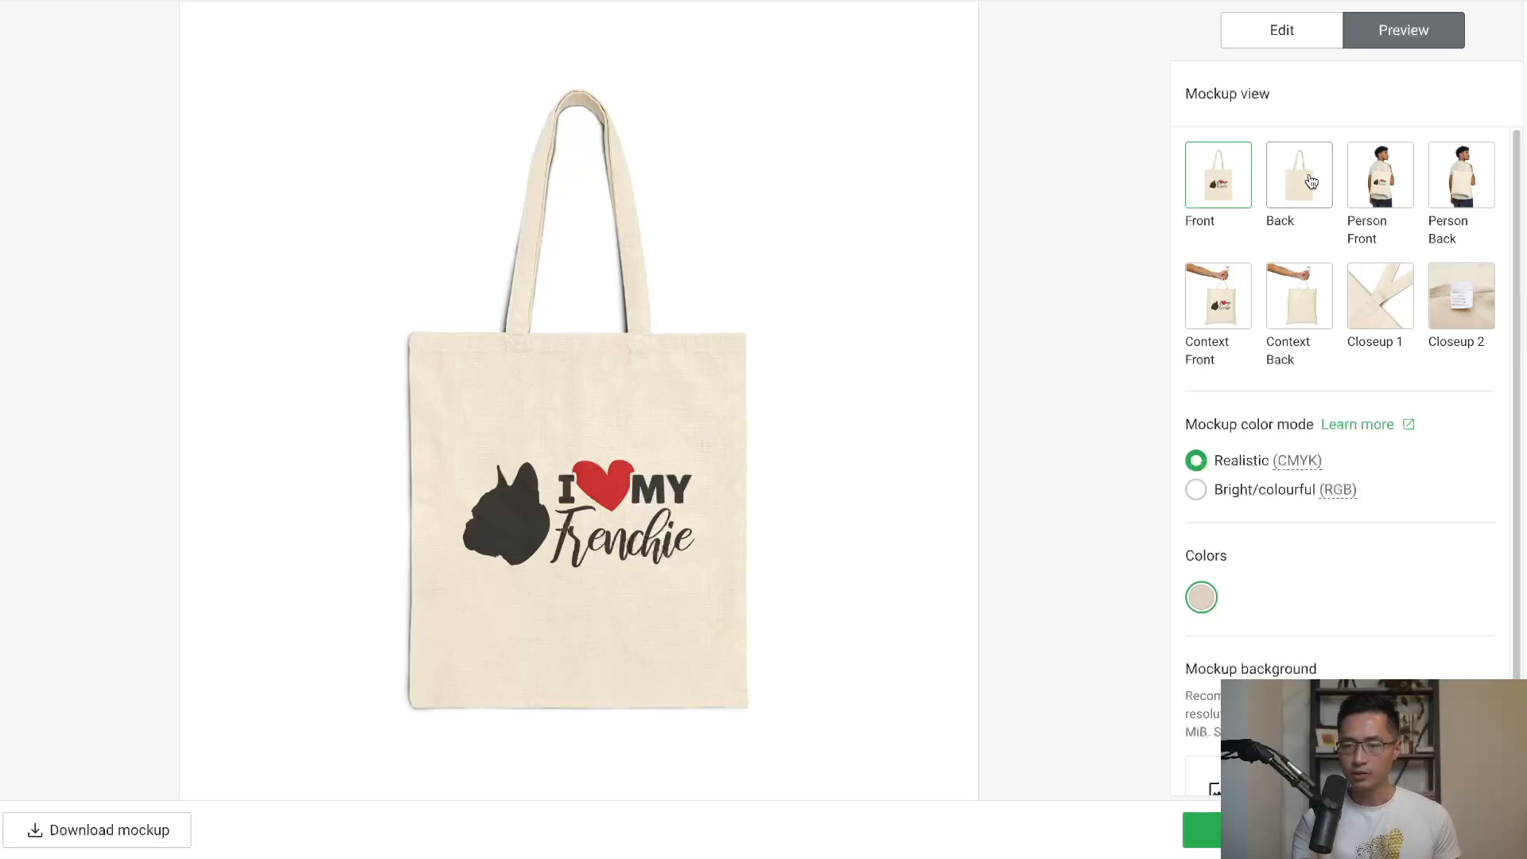
left_click(1360, 196)
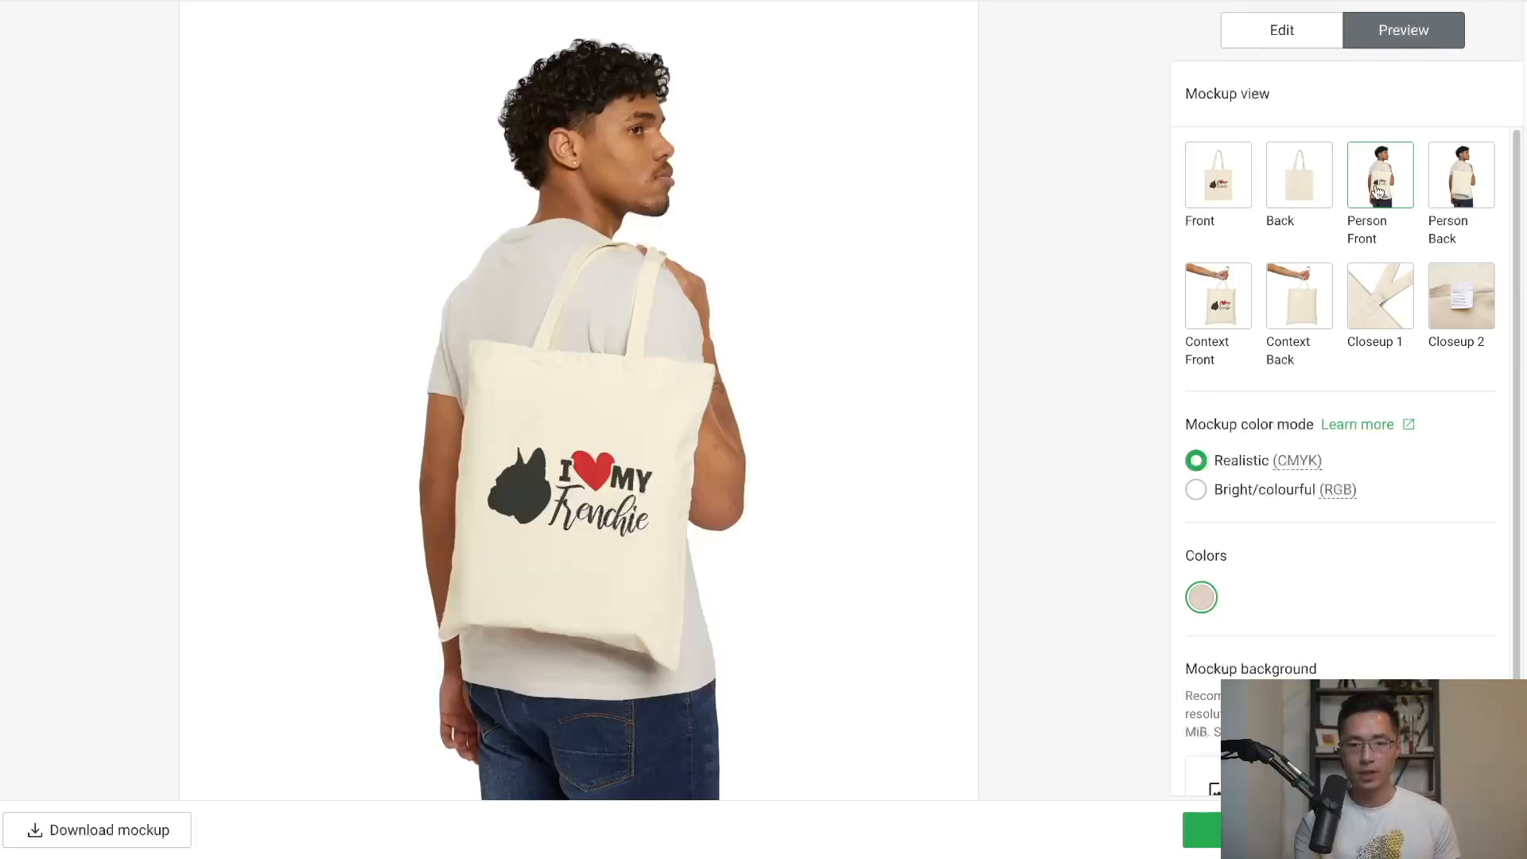
scroll(1279, 583, "down", 1)
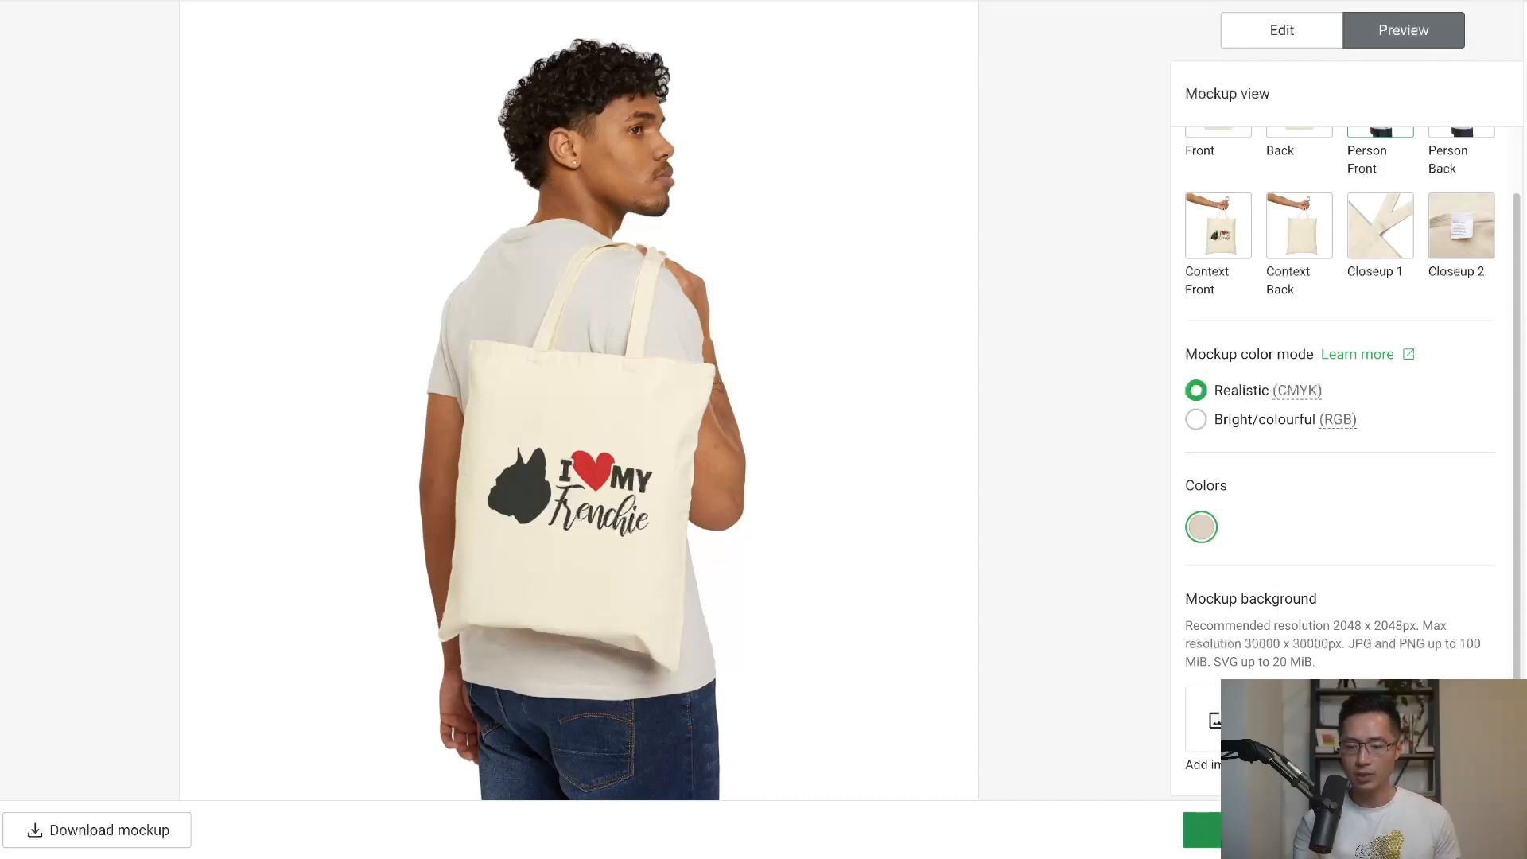
left_click(1320, 830)
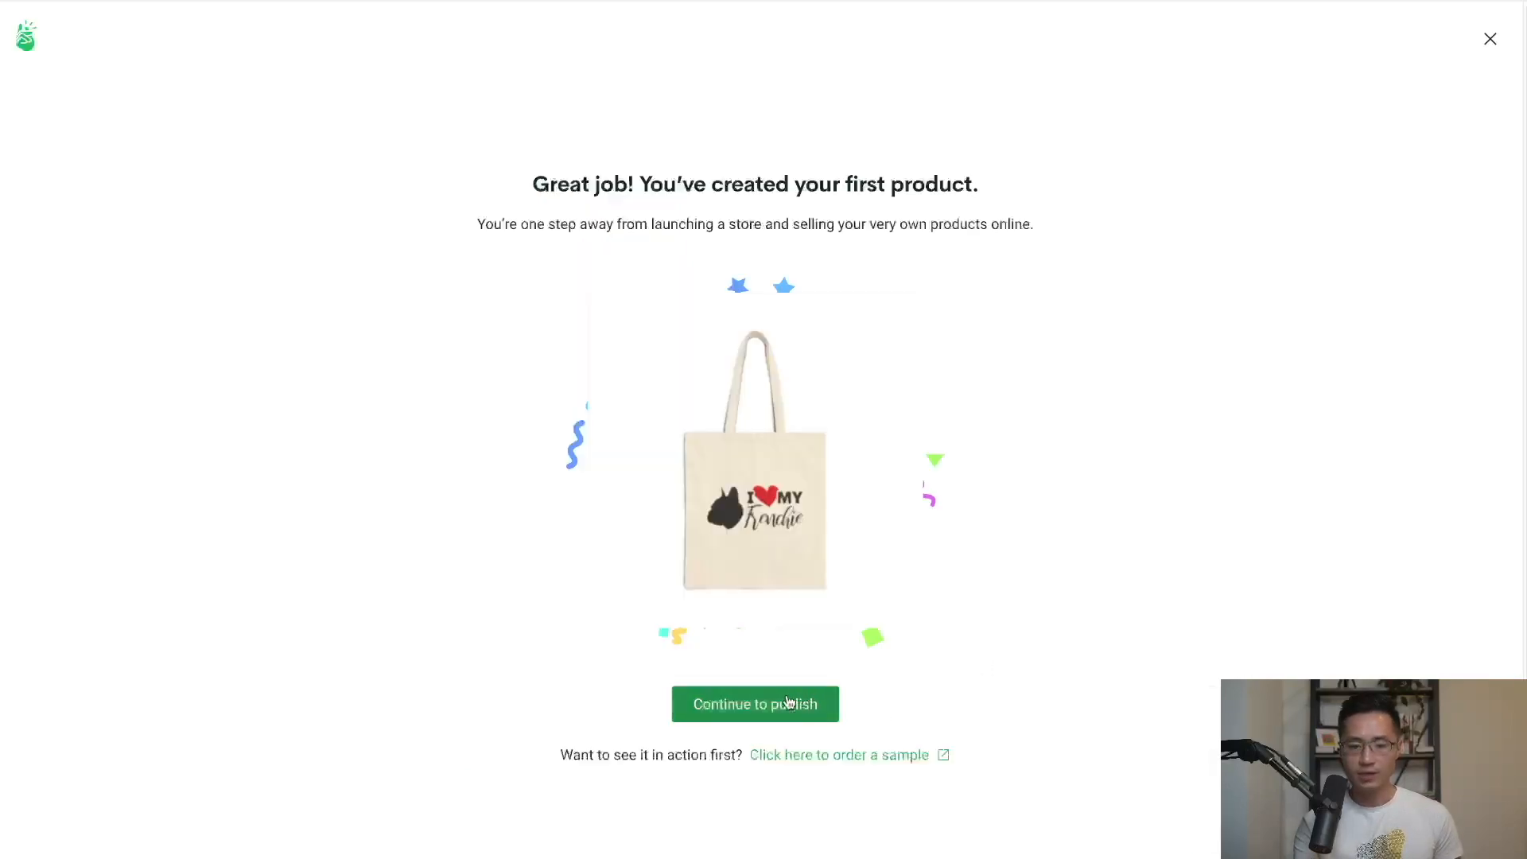
Continue to publish, then open the tote from My products down to Listing details.
left_click(767, 704)
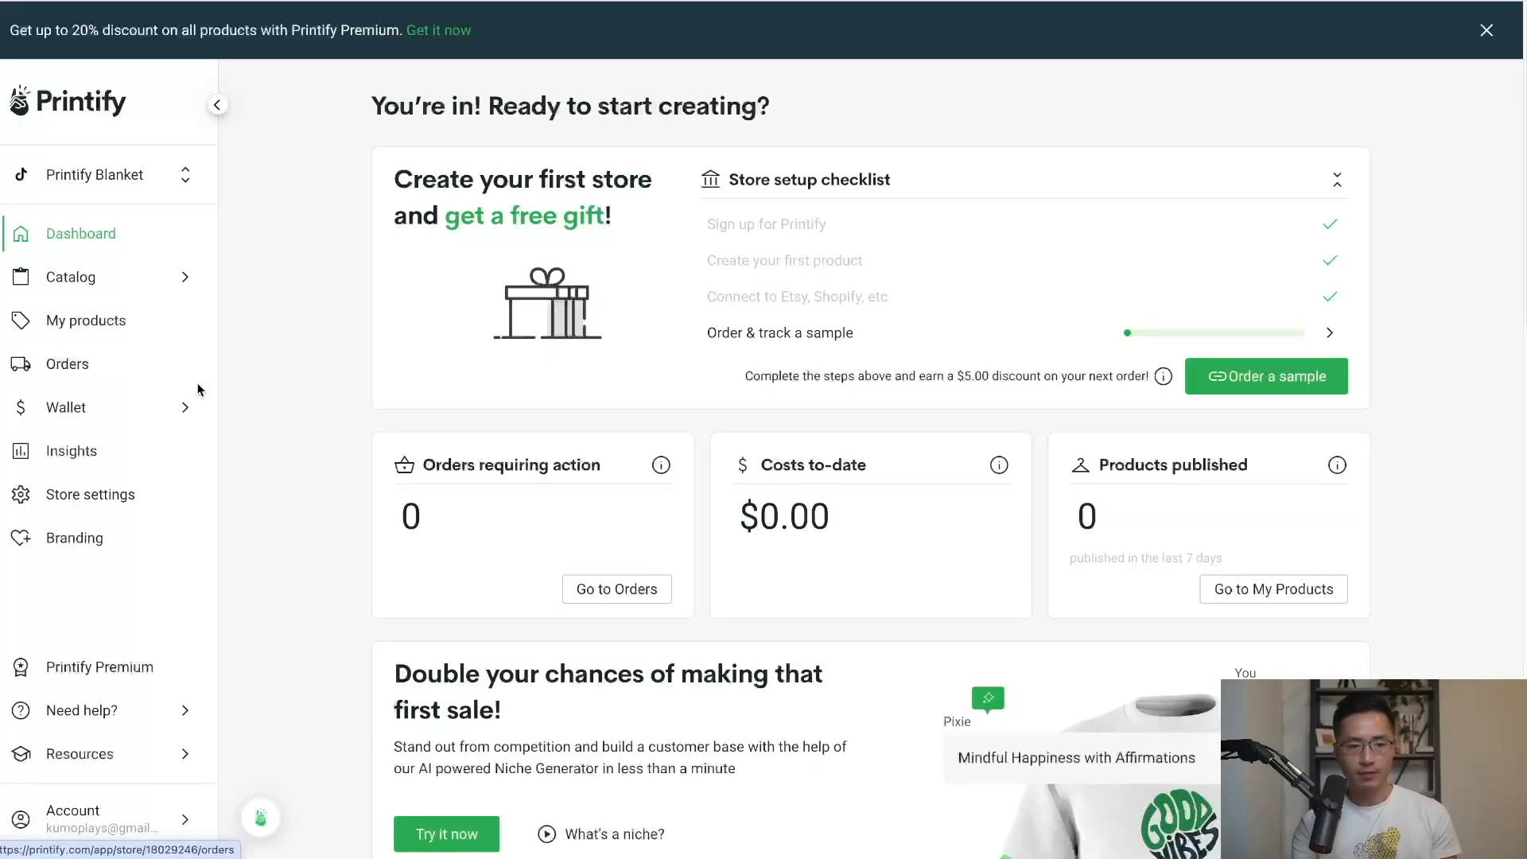
left_click(60, 319)
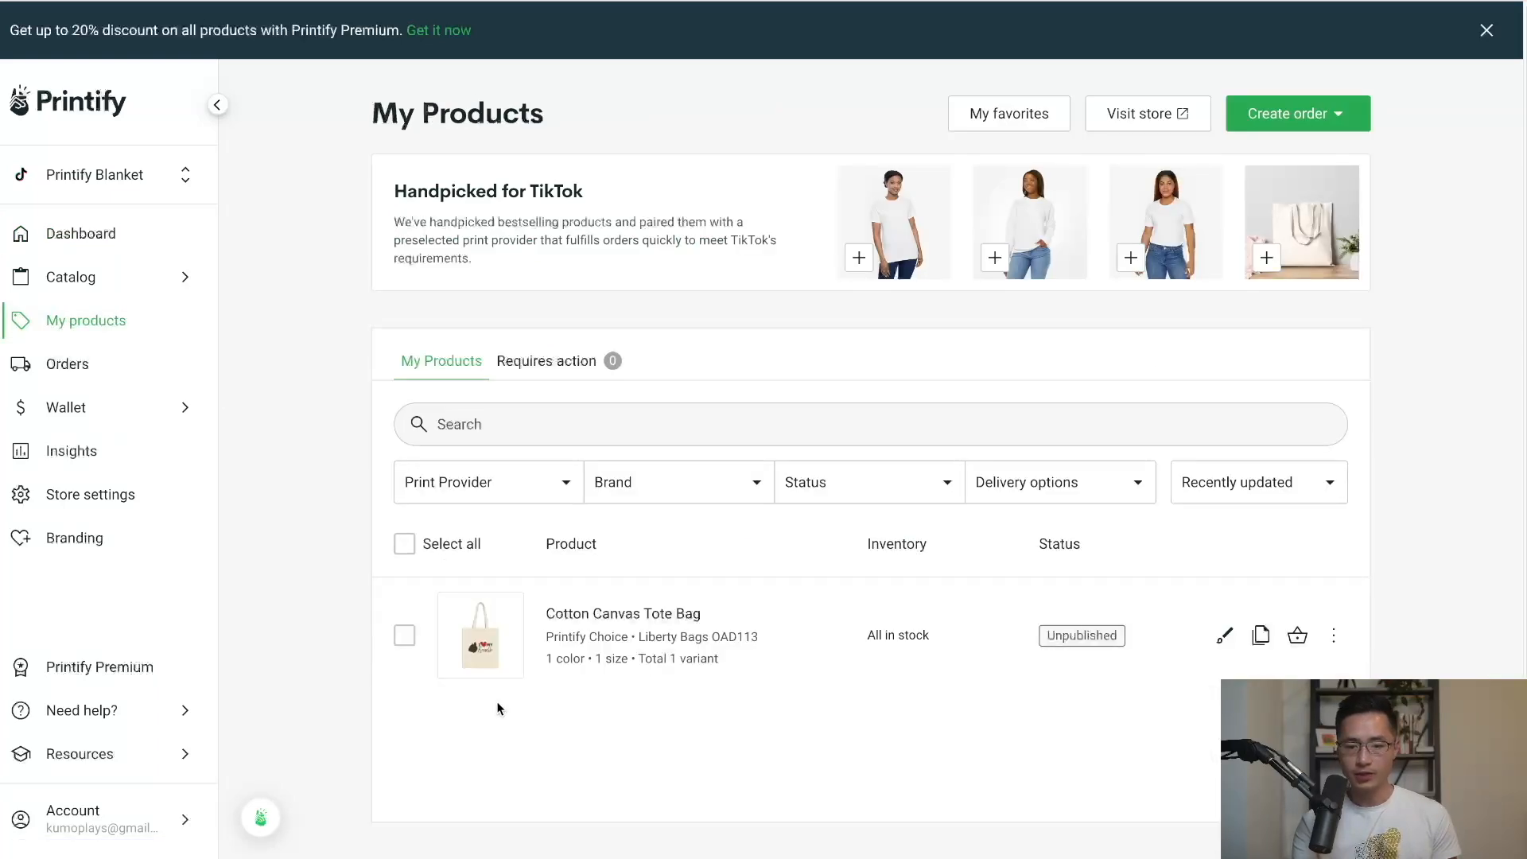
left_click(1224, 637)
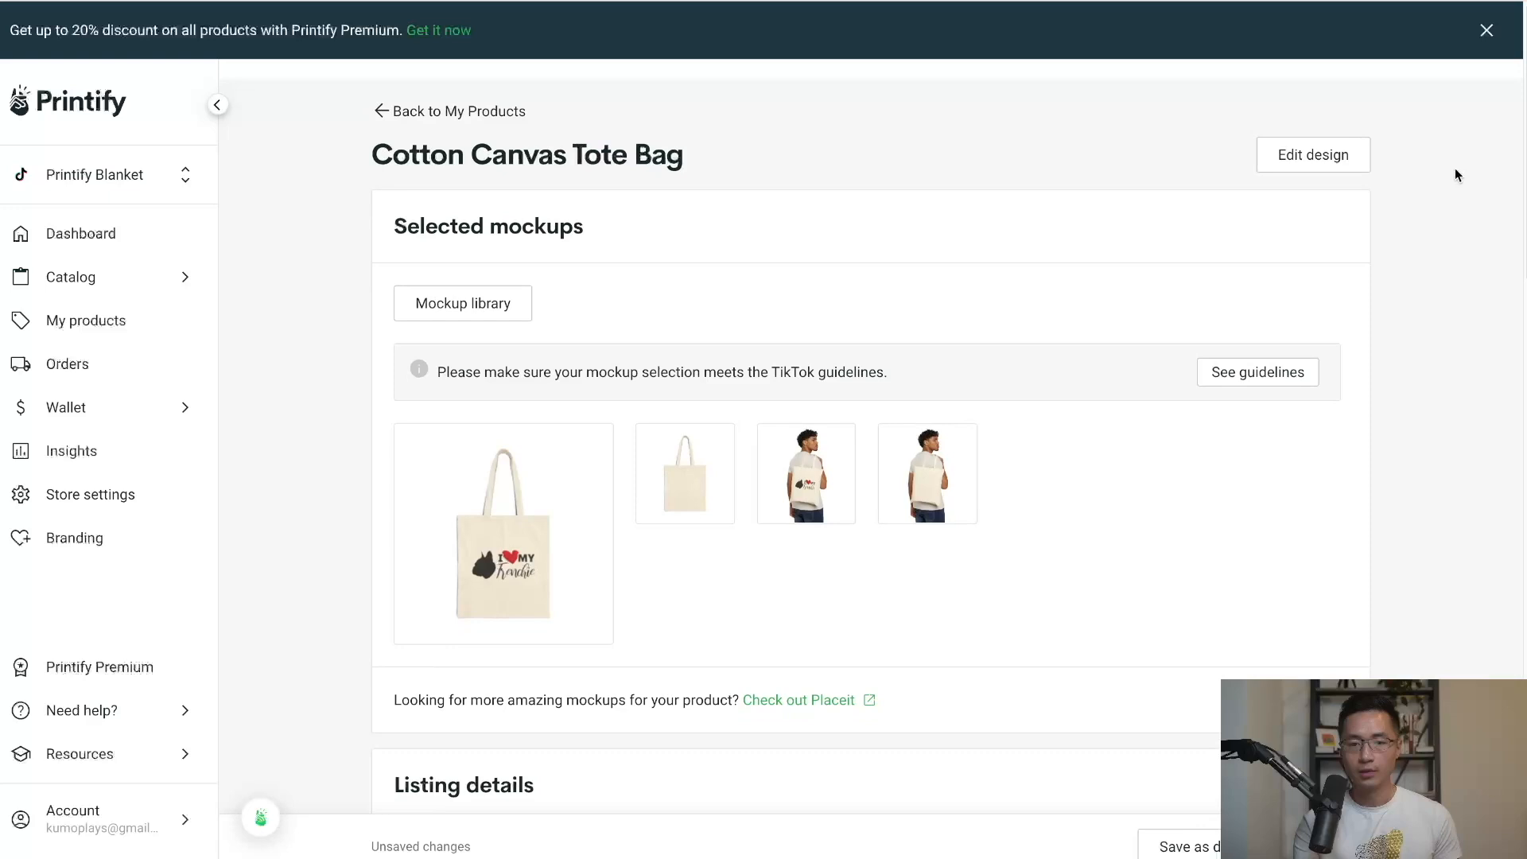
scroll(1454, 169, "down", 5)
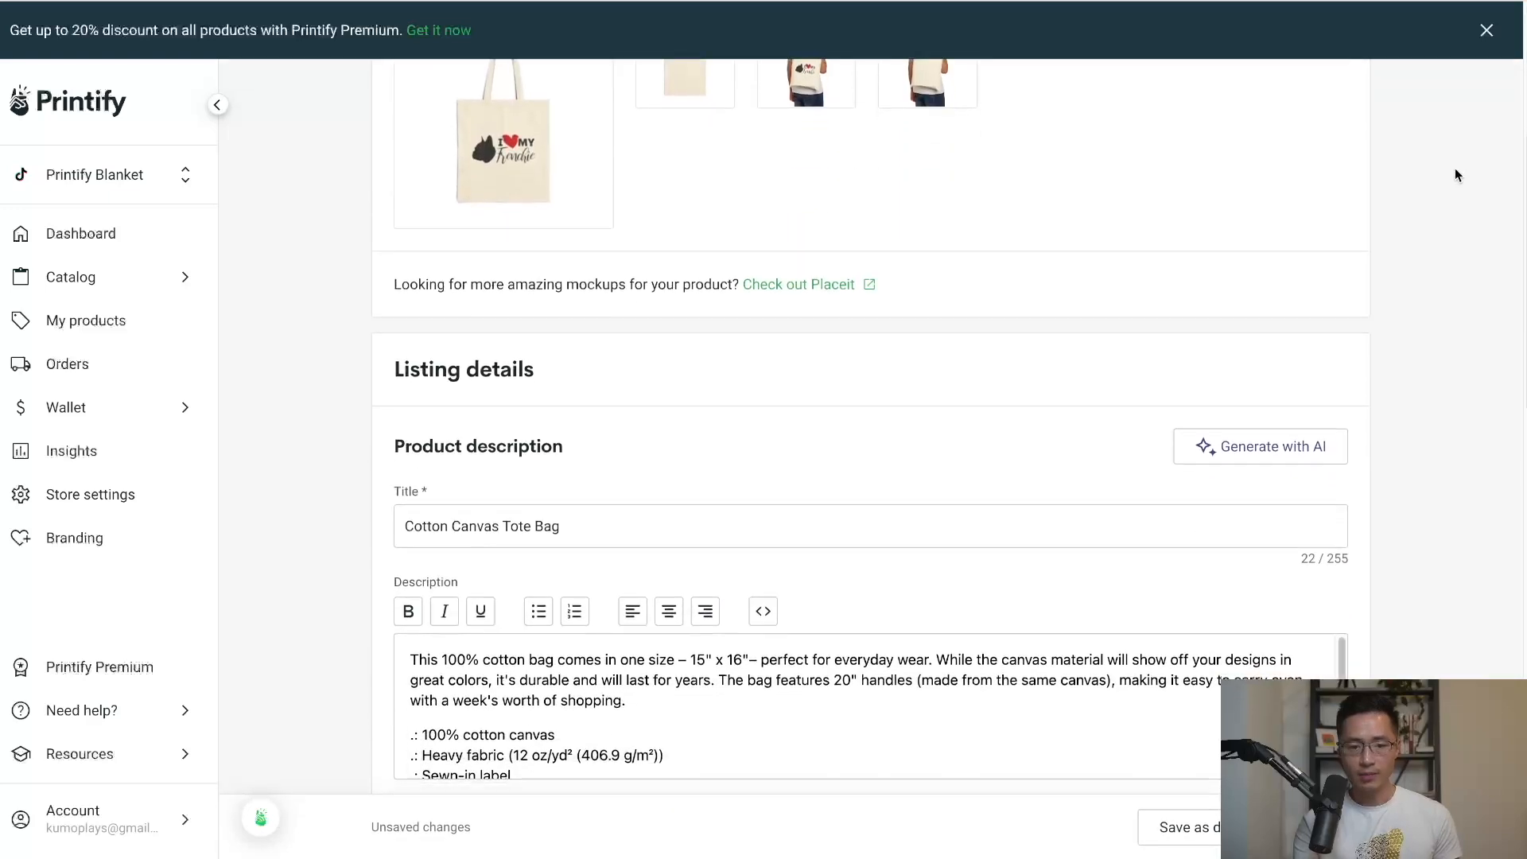
scroll(1456, 171, "down", 2)
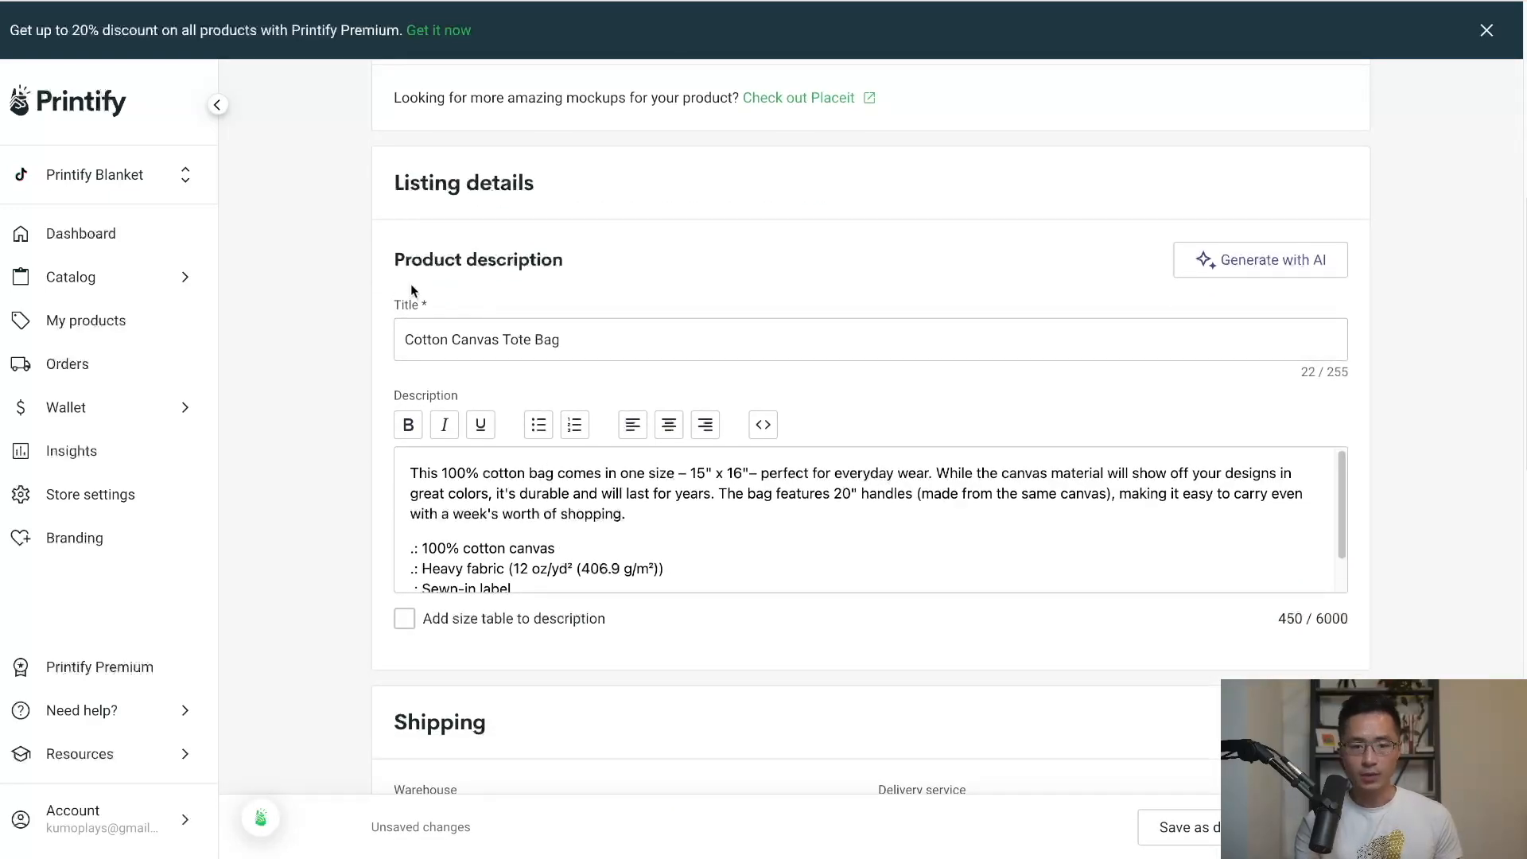
Replace 'Cotton Canvas' in the title with 'I Love My Fenchie'.
left_click_drag(500, 341, 338, 340)
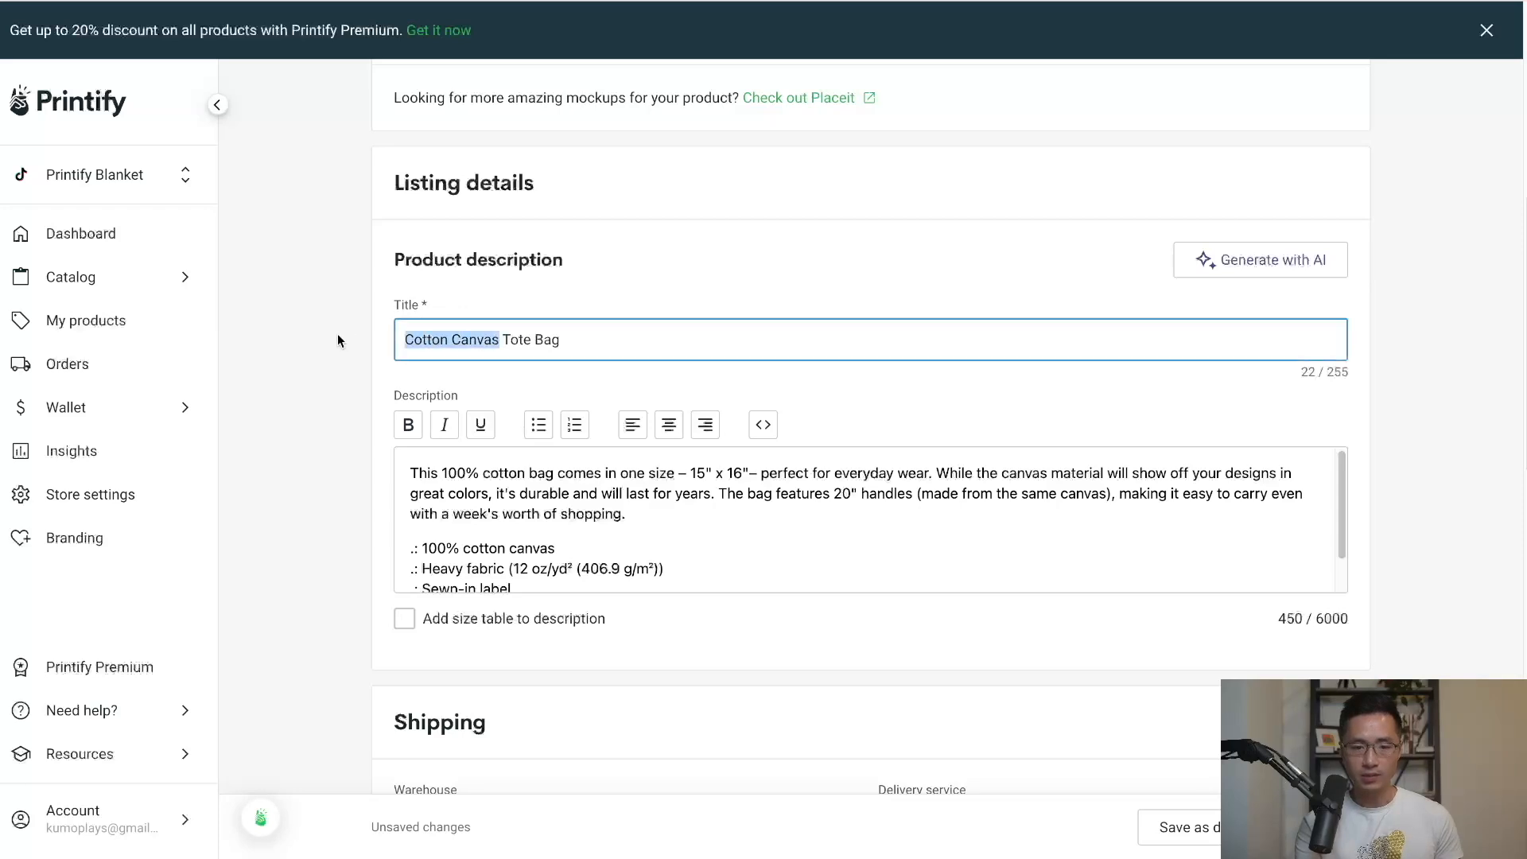
type("I Love")
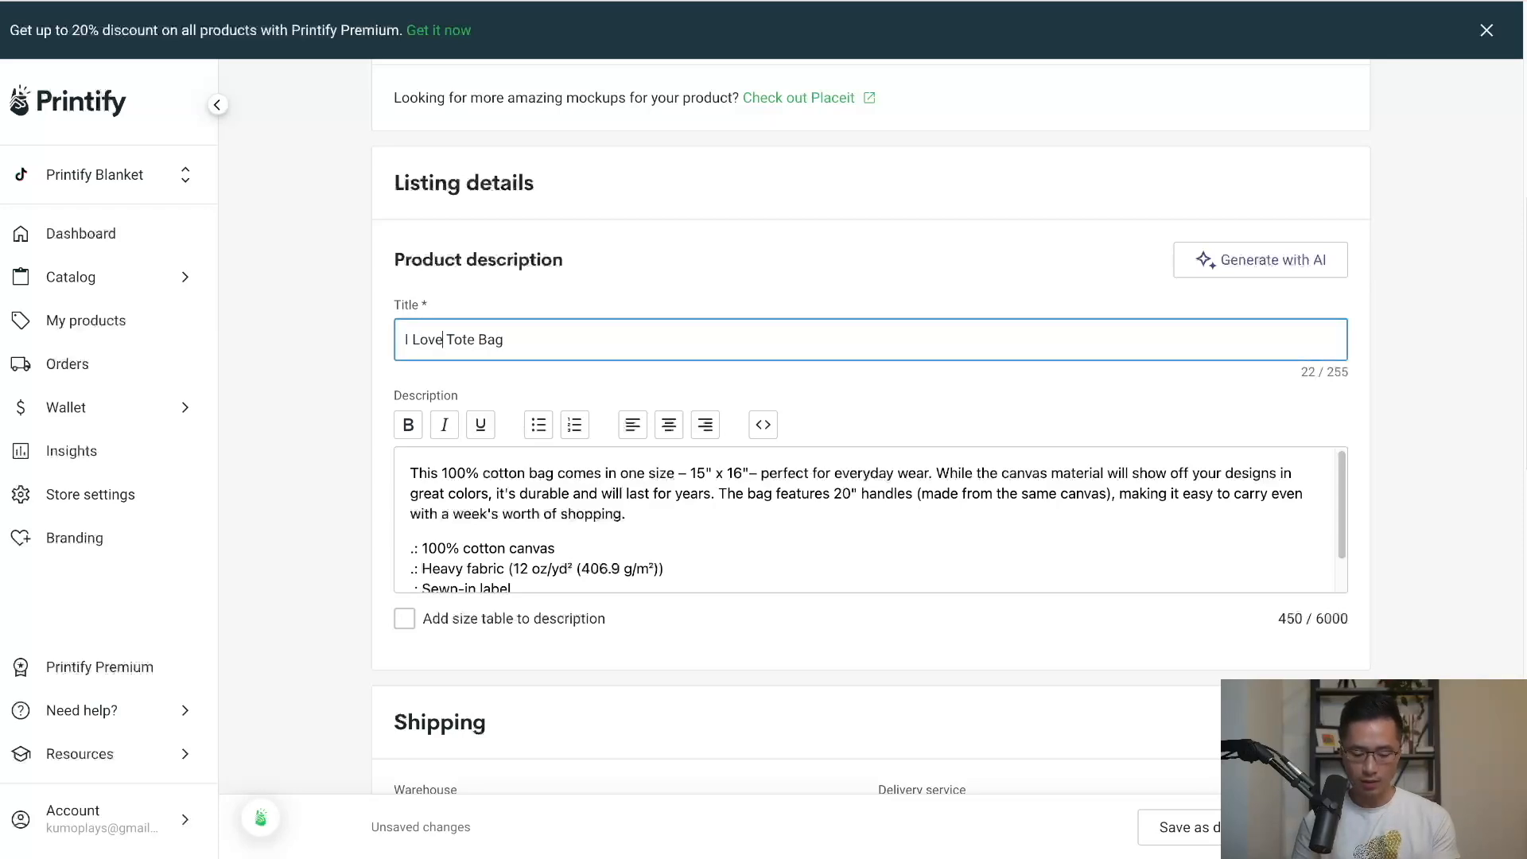
type(" My Fenchie")
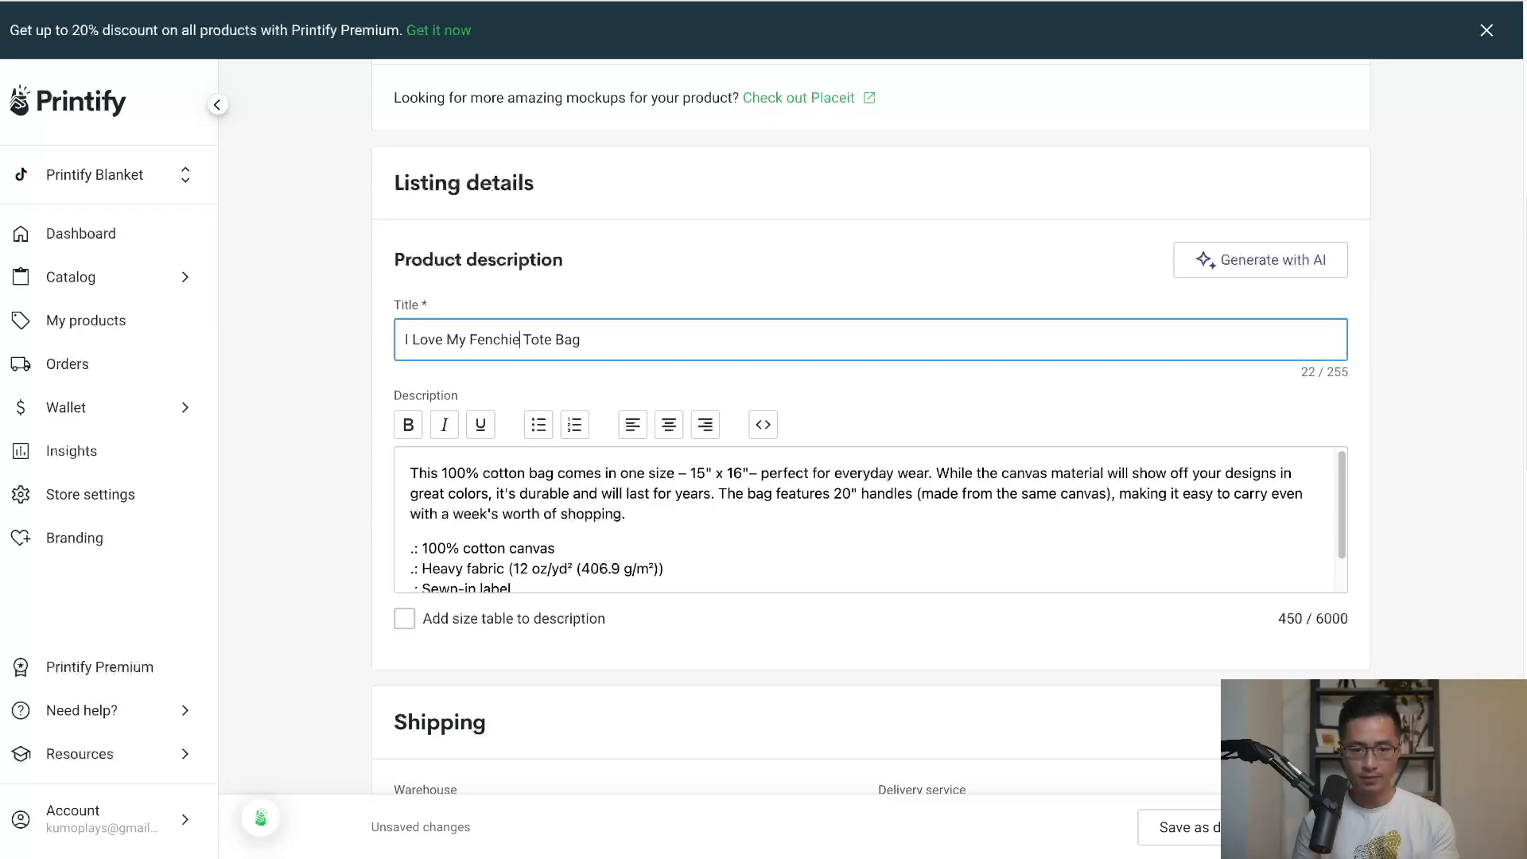
left_click(329, 548)
scroll(328, 547, "up", 1)
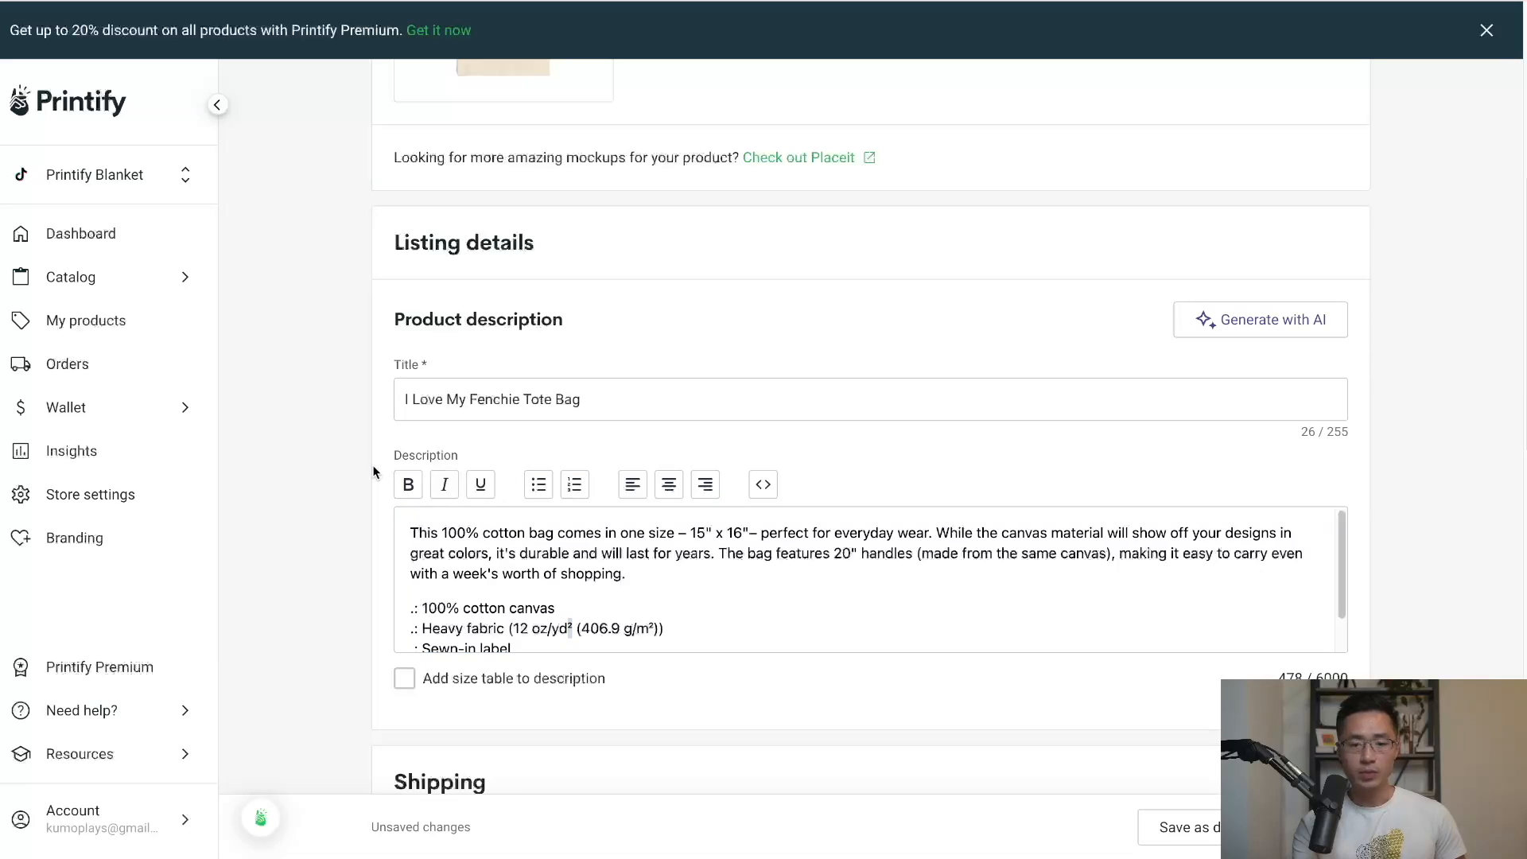
scroll(372, 473, "down", 1)
scroll(571, 561, "down", 1)
Add a new description line and tick 'Add size table to description'.
left_click(425, 568)
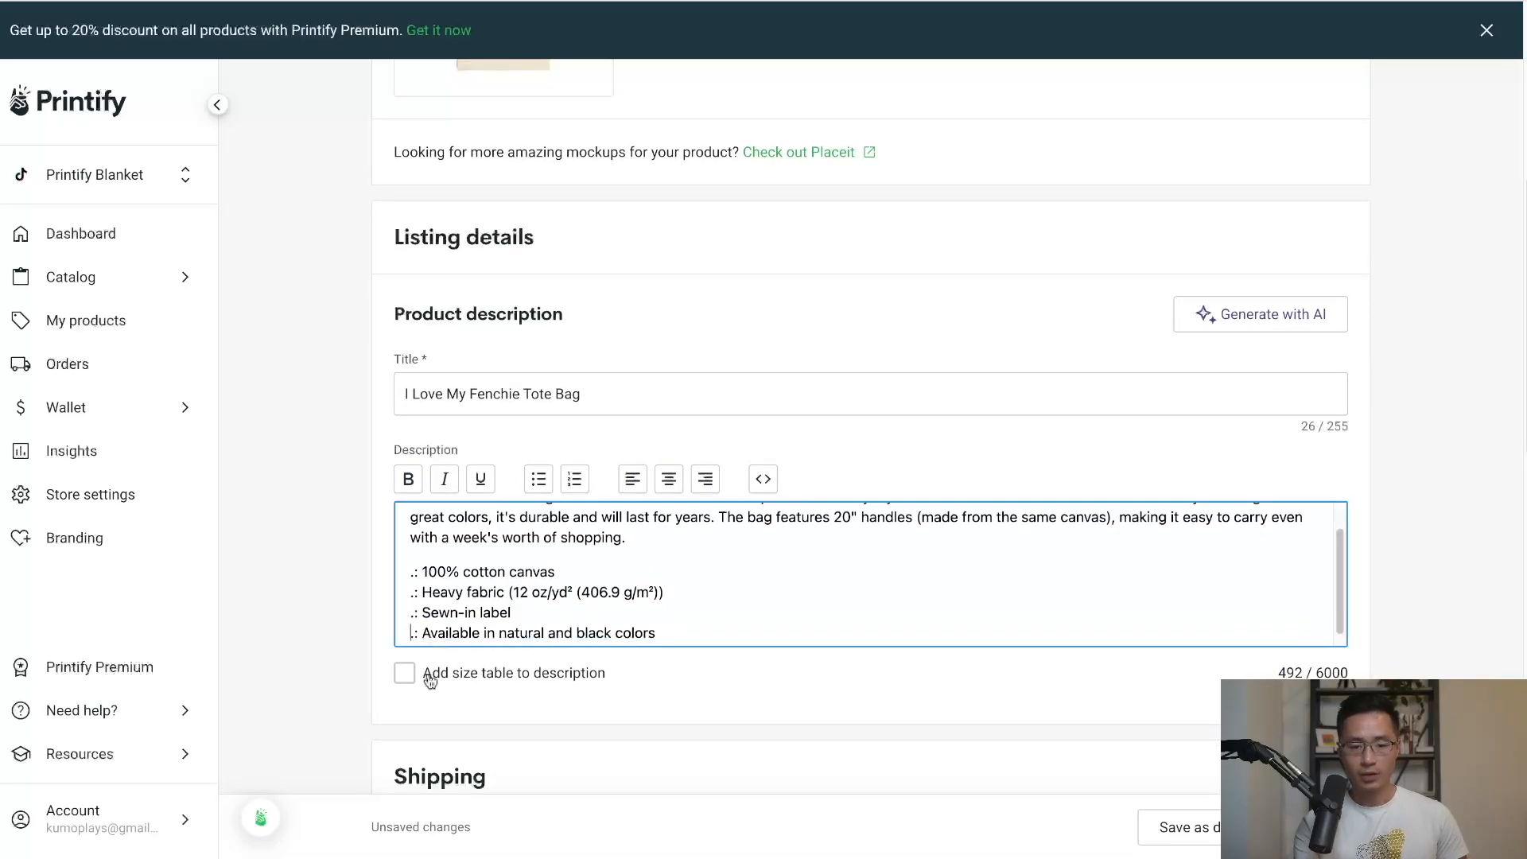
left_click(687, 641)
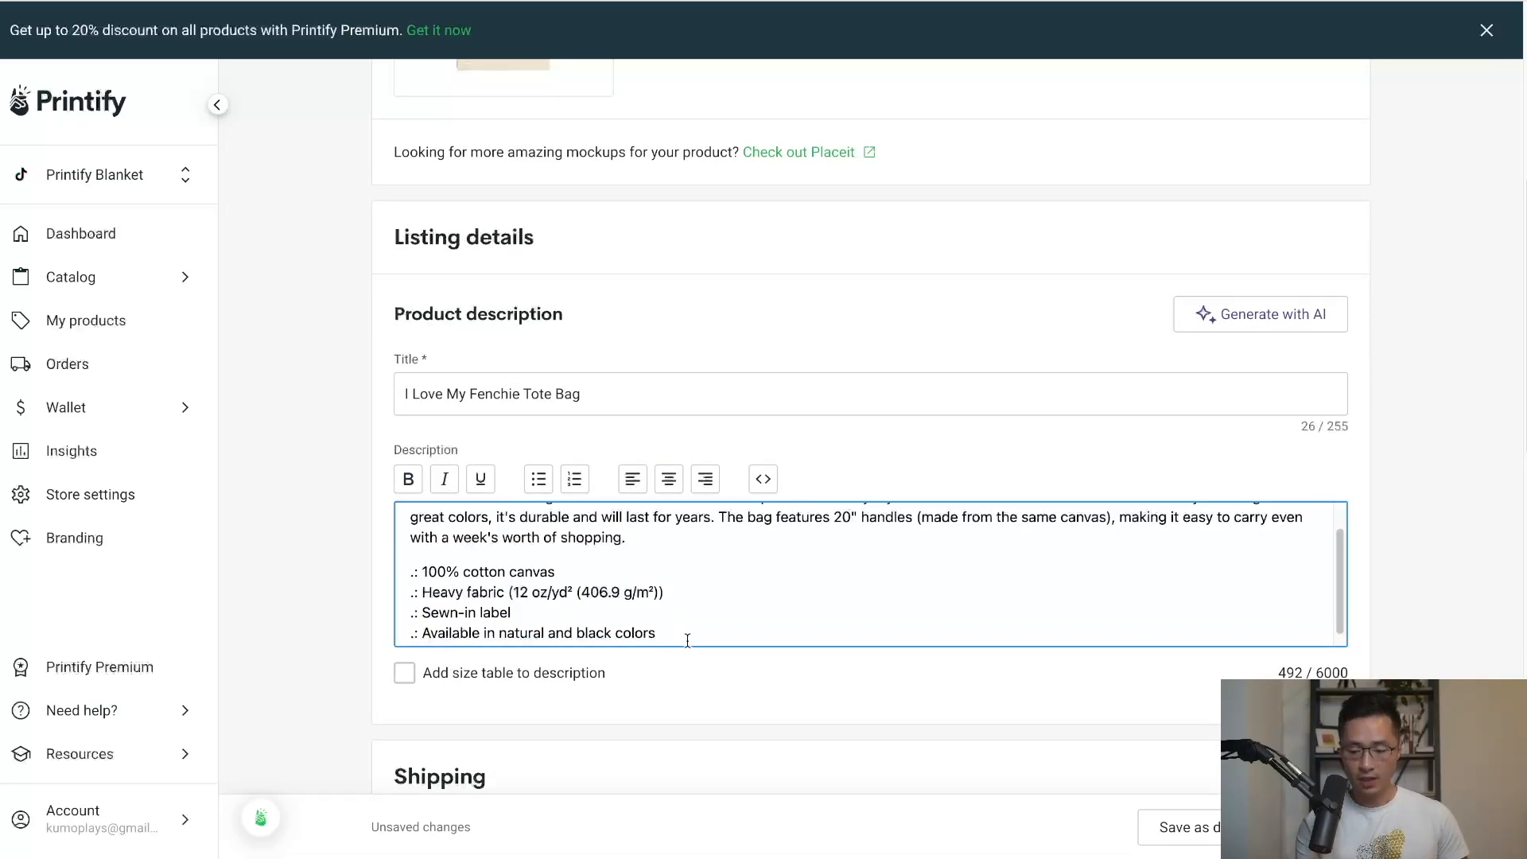
key("Return")
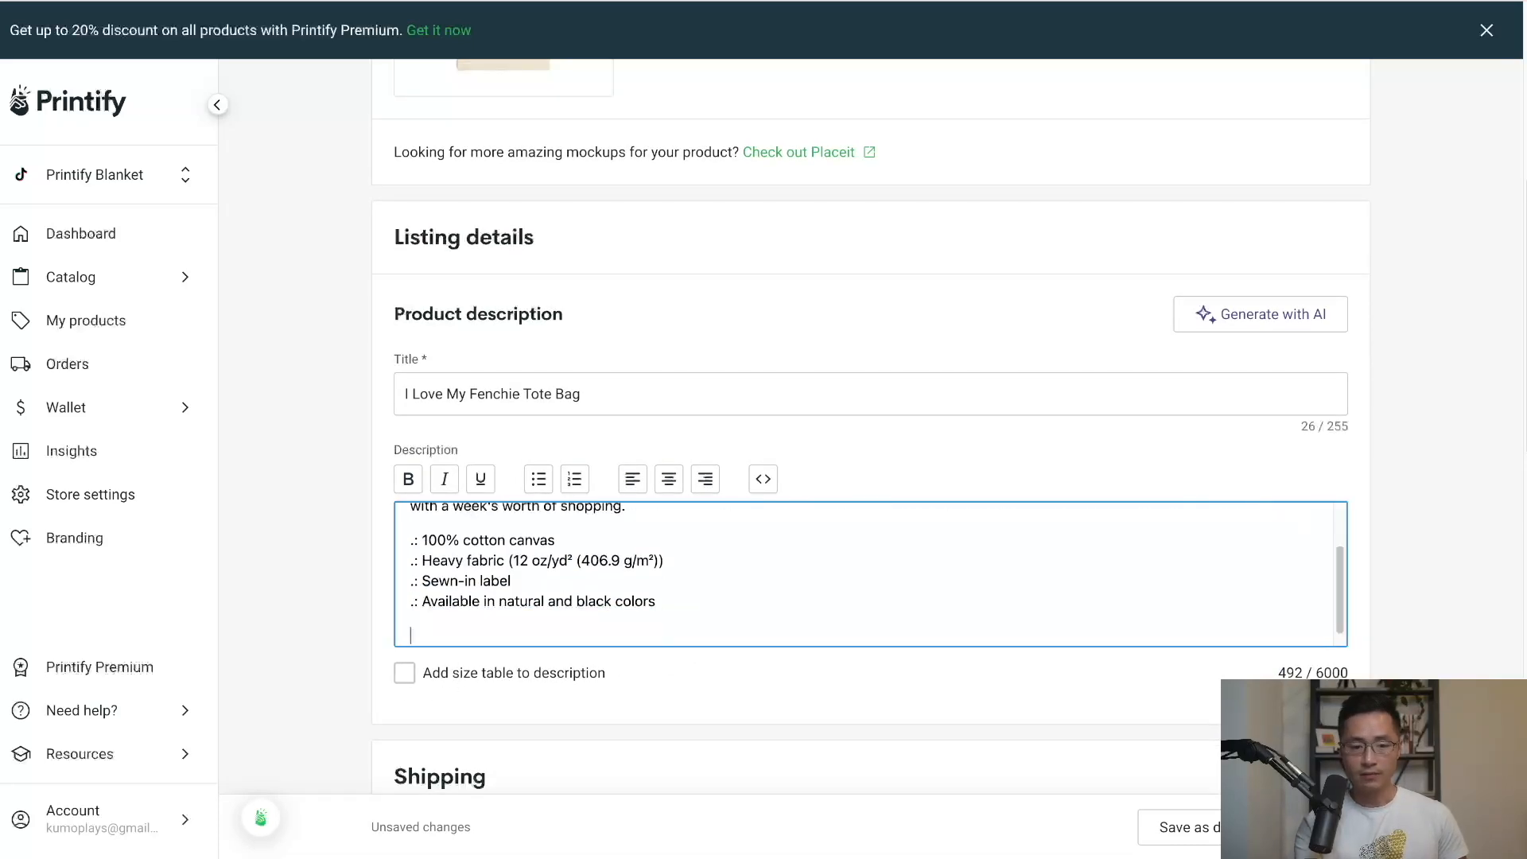
left_click(404, 673)
scroll(343, 647, "up", 1)
scroll(344, 654, "down", 2)
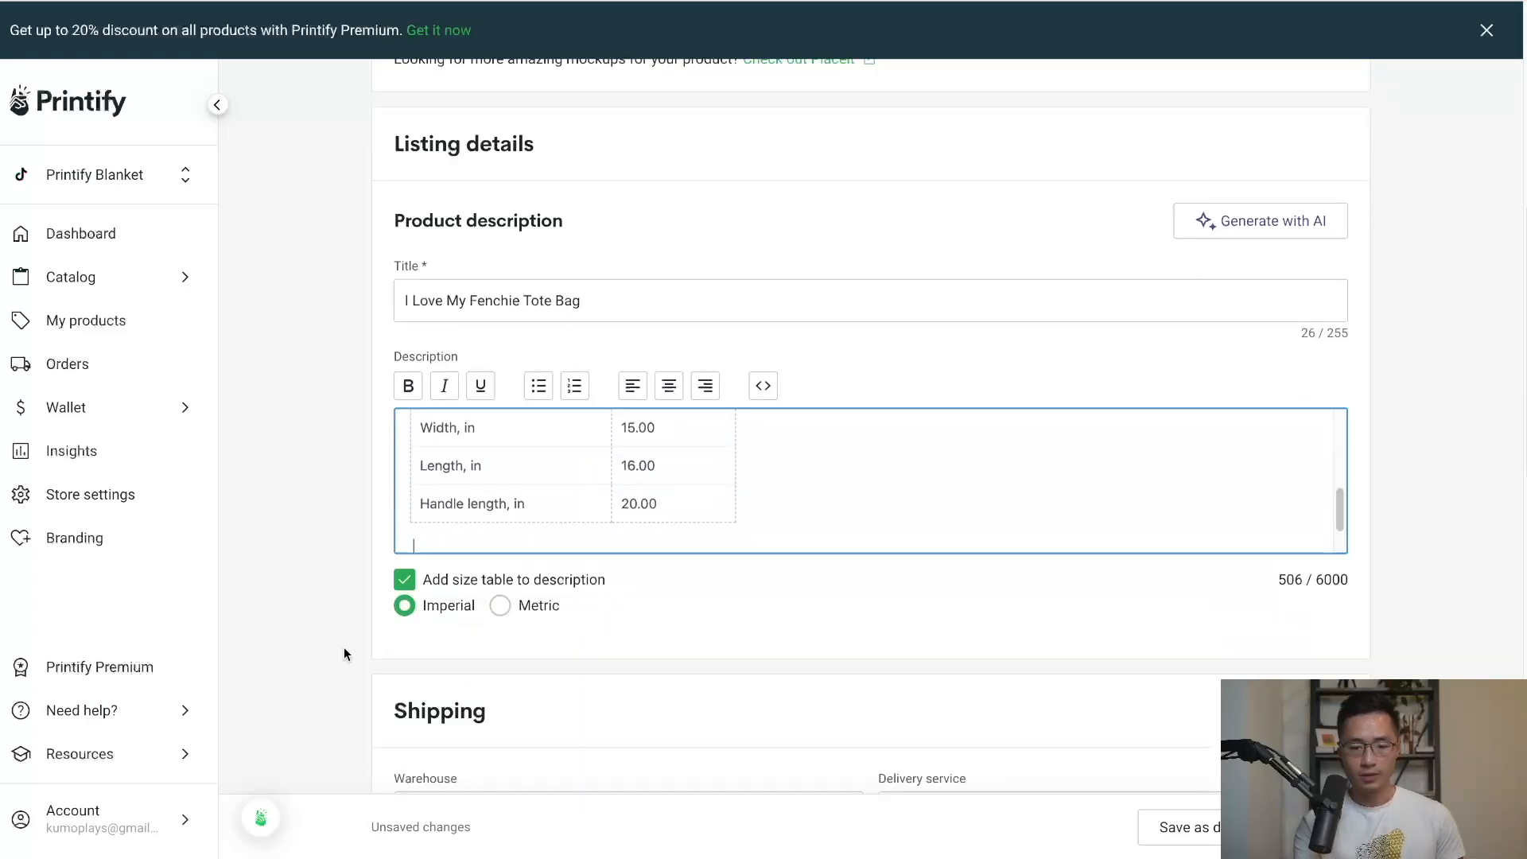
scroll(344, 647, "down", 4)
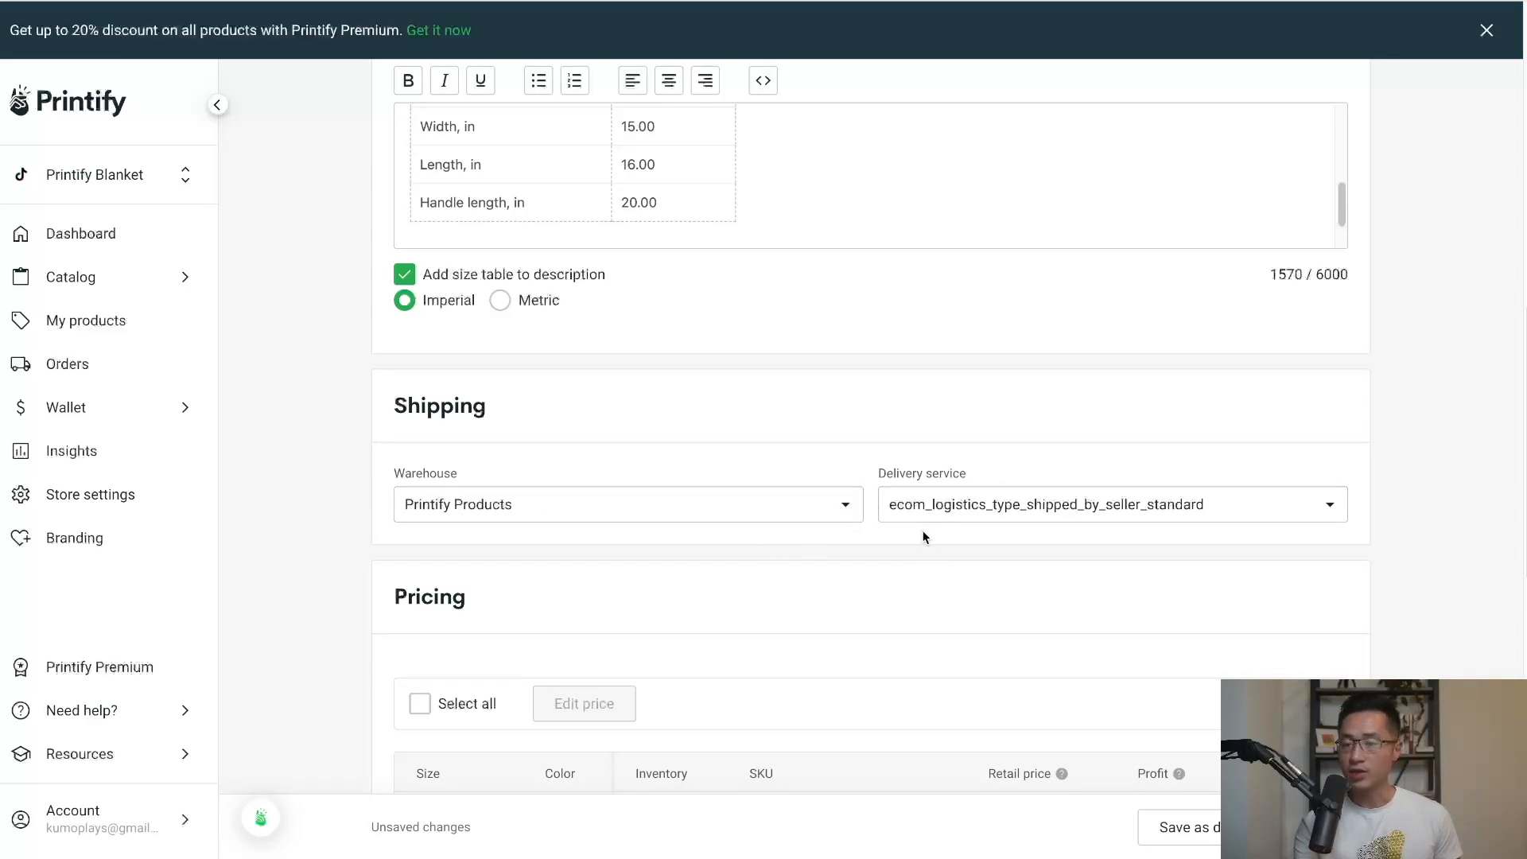
scroll(1405, 521, "down", 4)
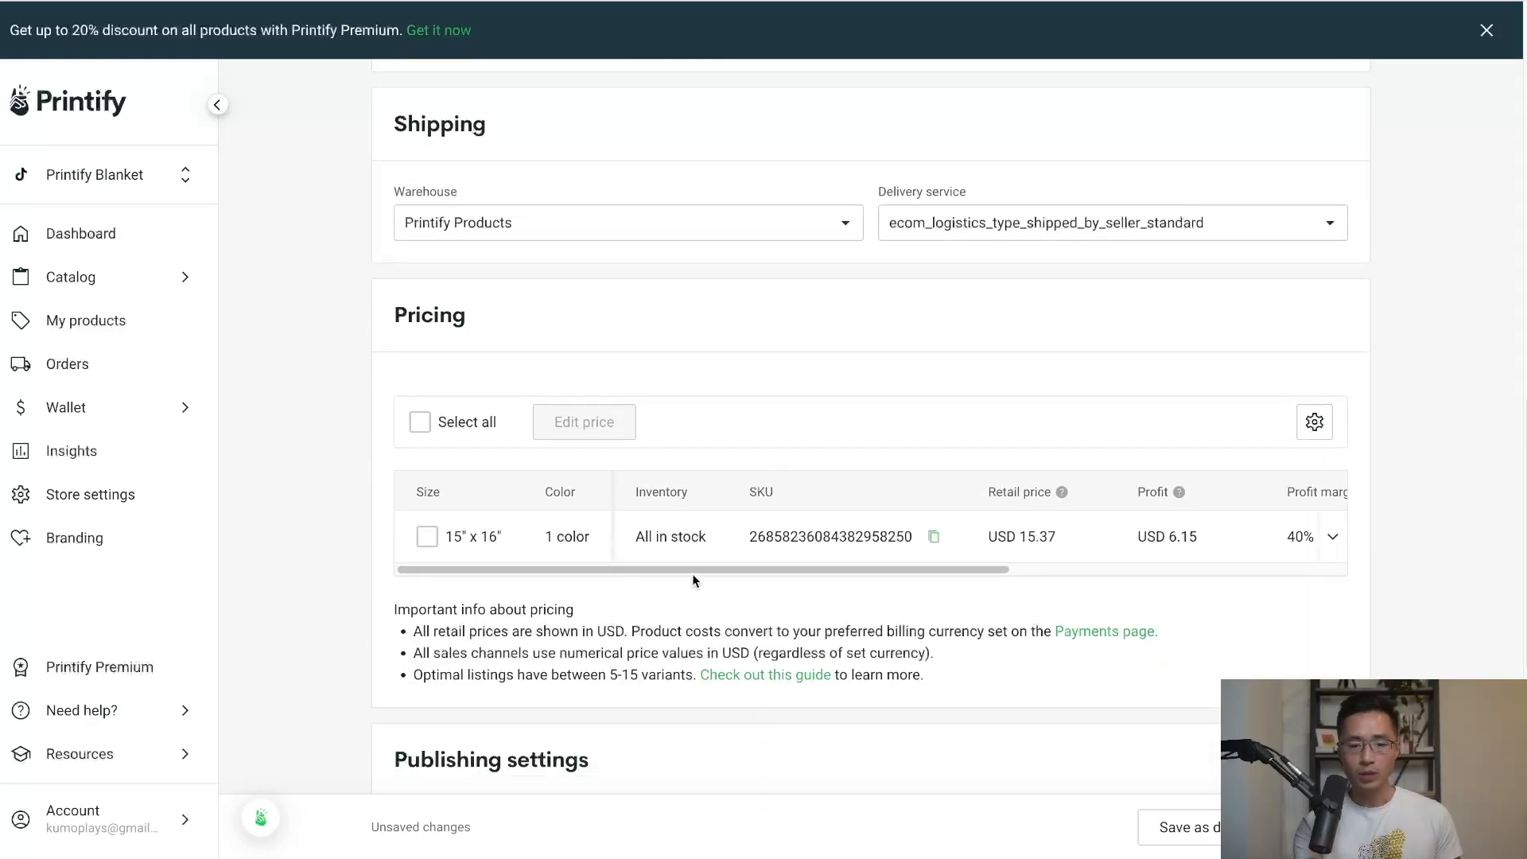
Change the tote's retail price from USD 15.37 to 25.00.
left_click_drag(690, 569, 833, 579)
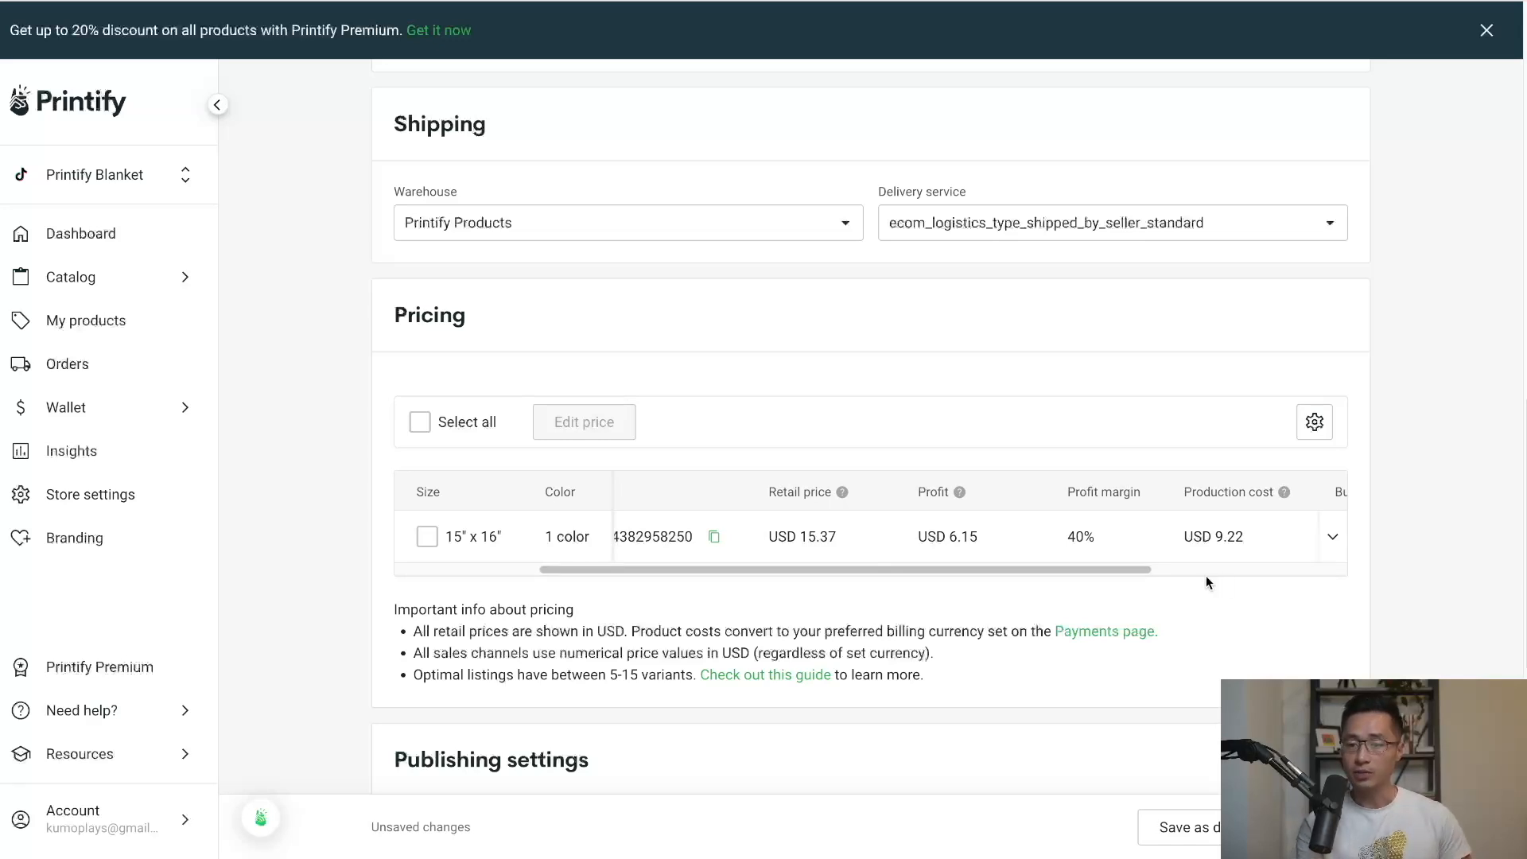
left_click_drag(1140, 573, 1230, 574)
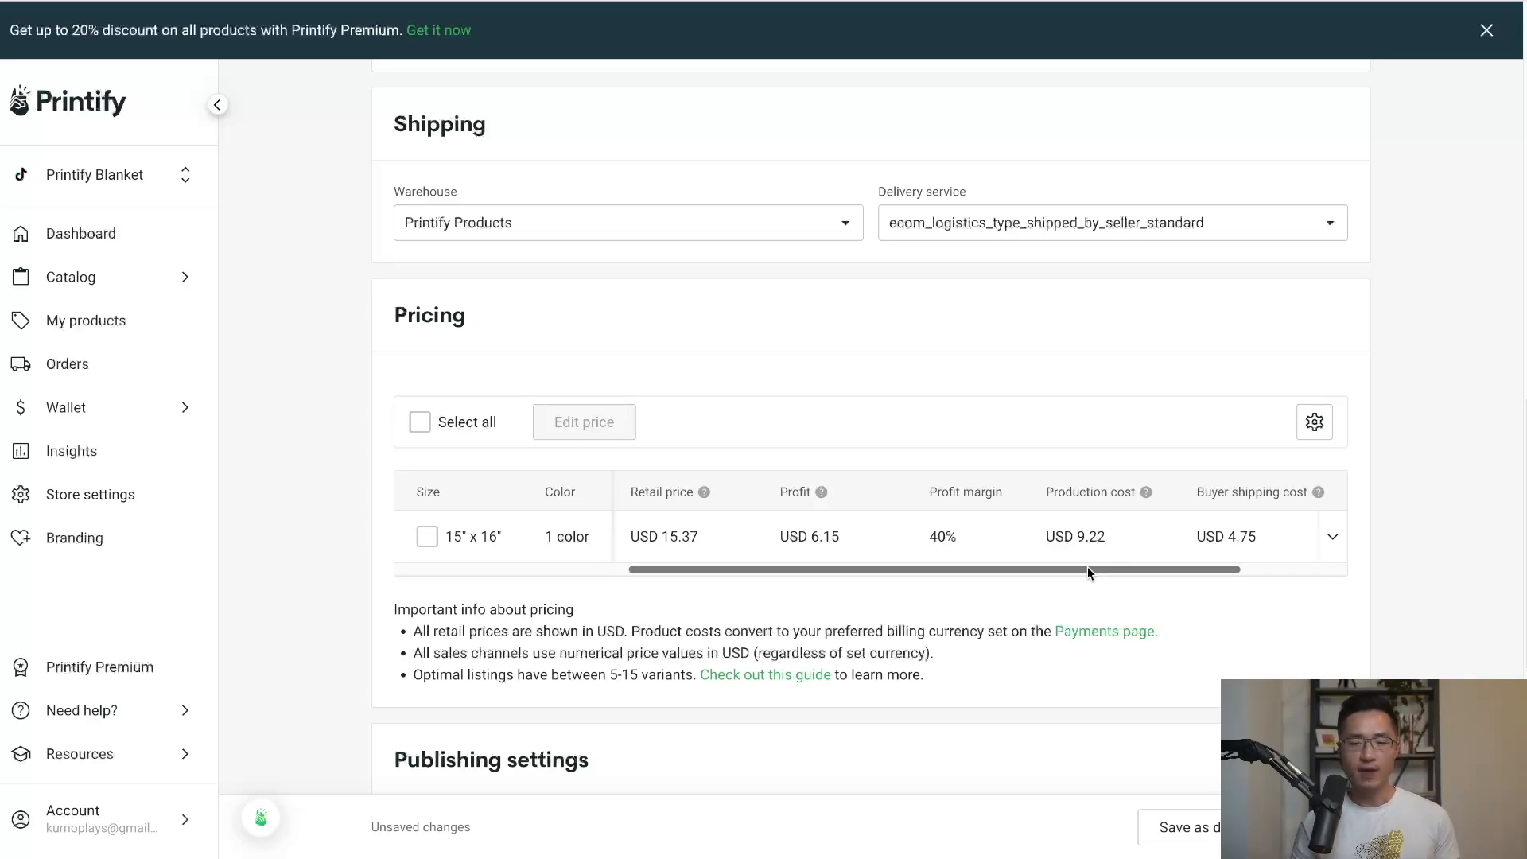
left_click_drag(1087, 566, 1069, 568)
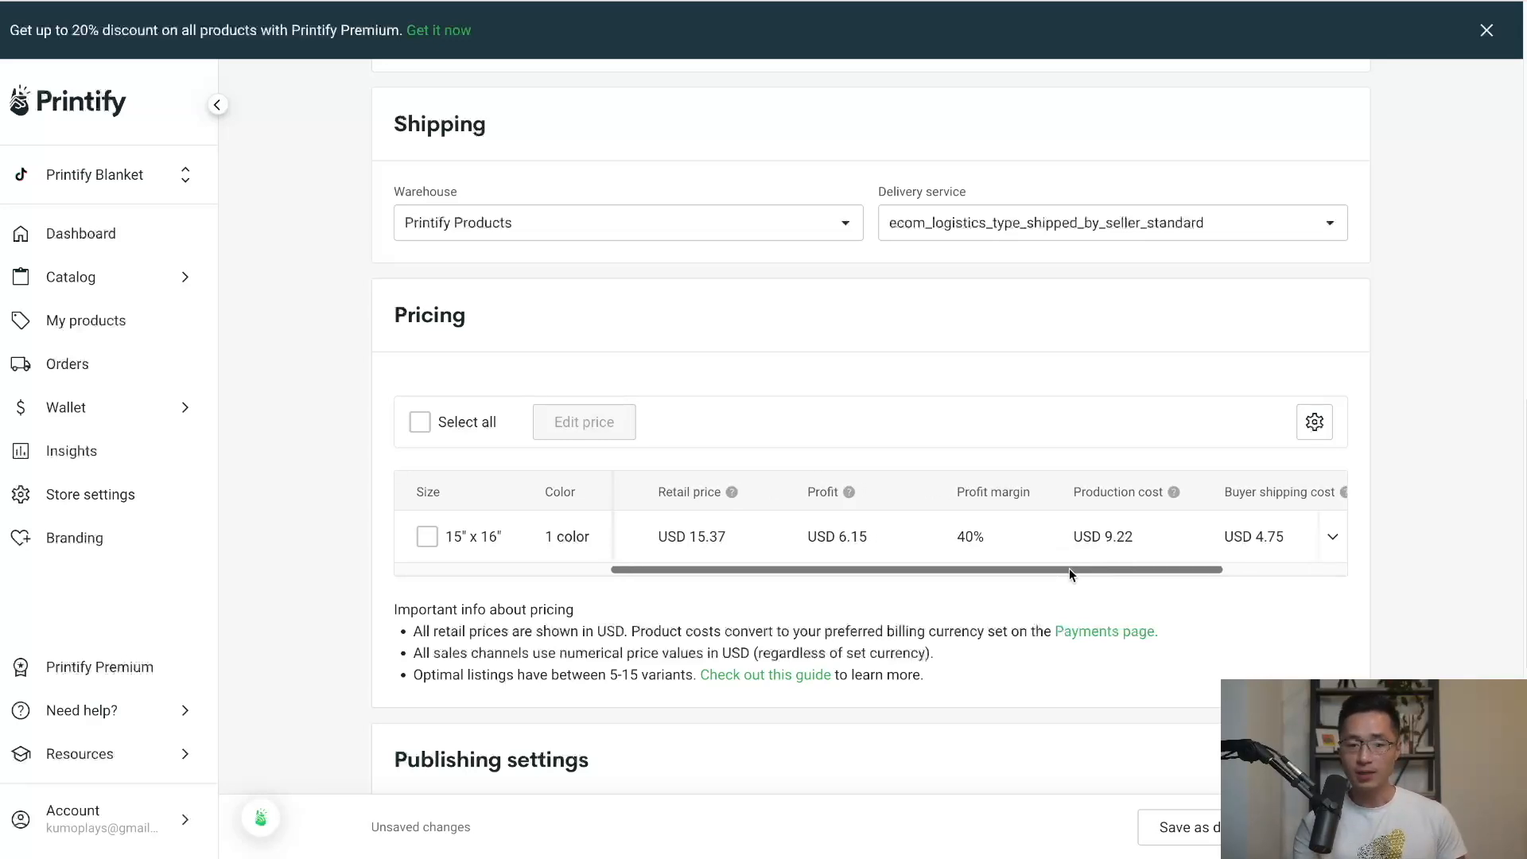
left_click(738, 539)
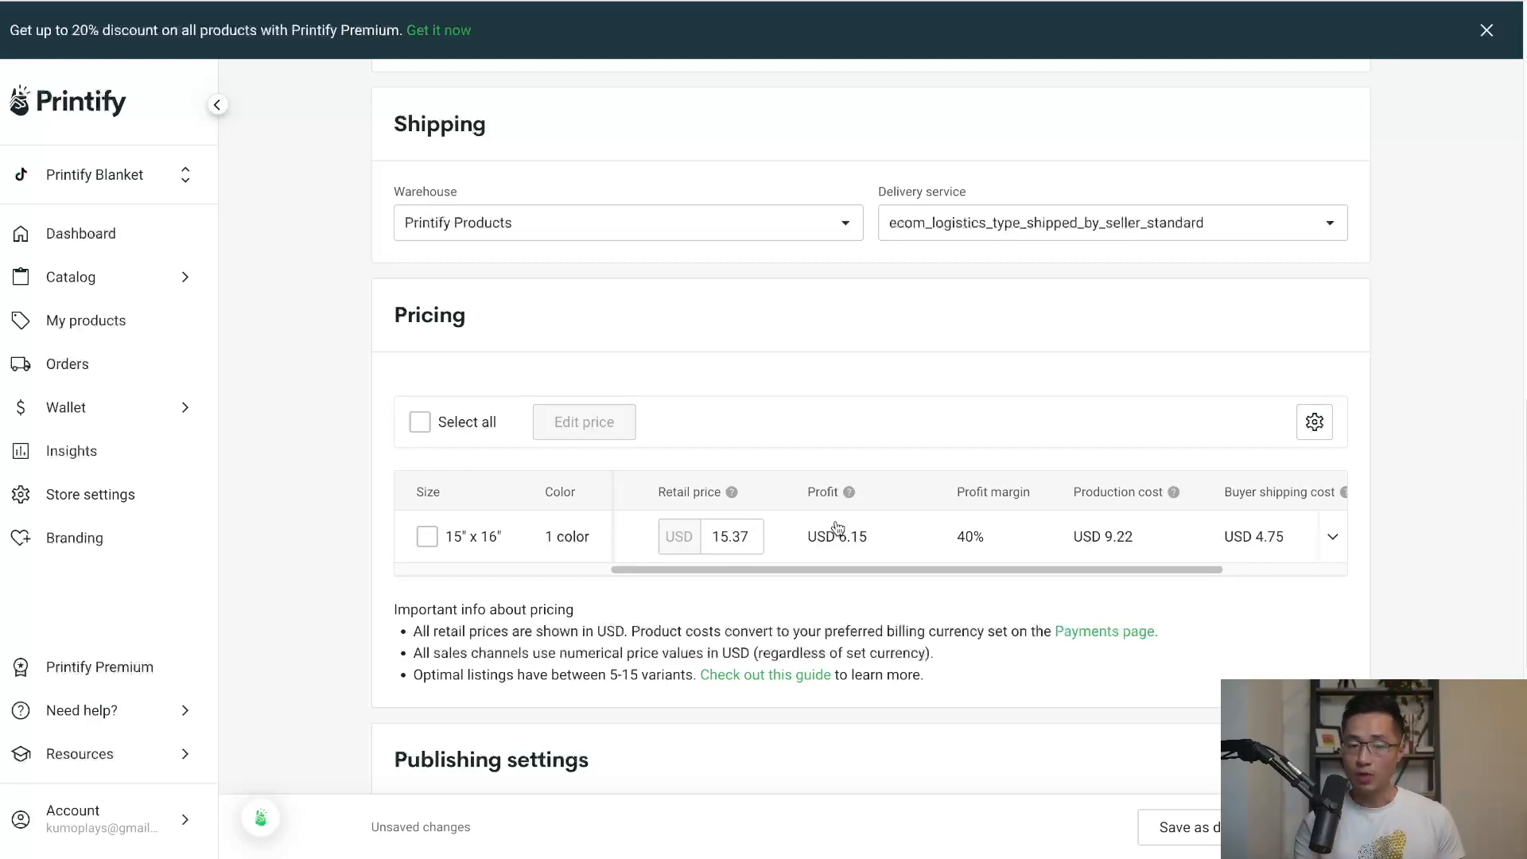
left_click_drag(751, 537, 700, 537)
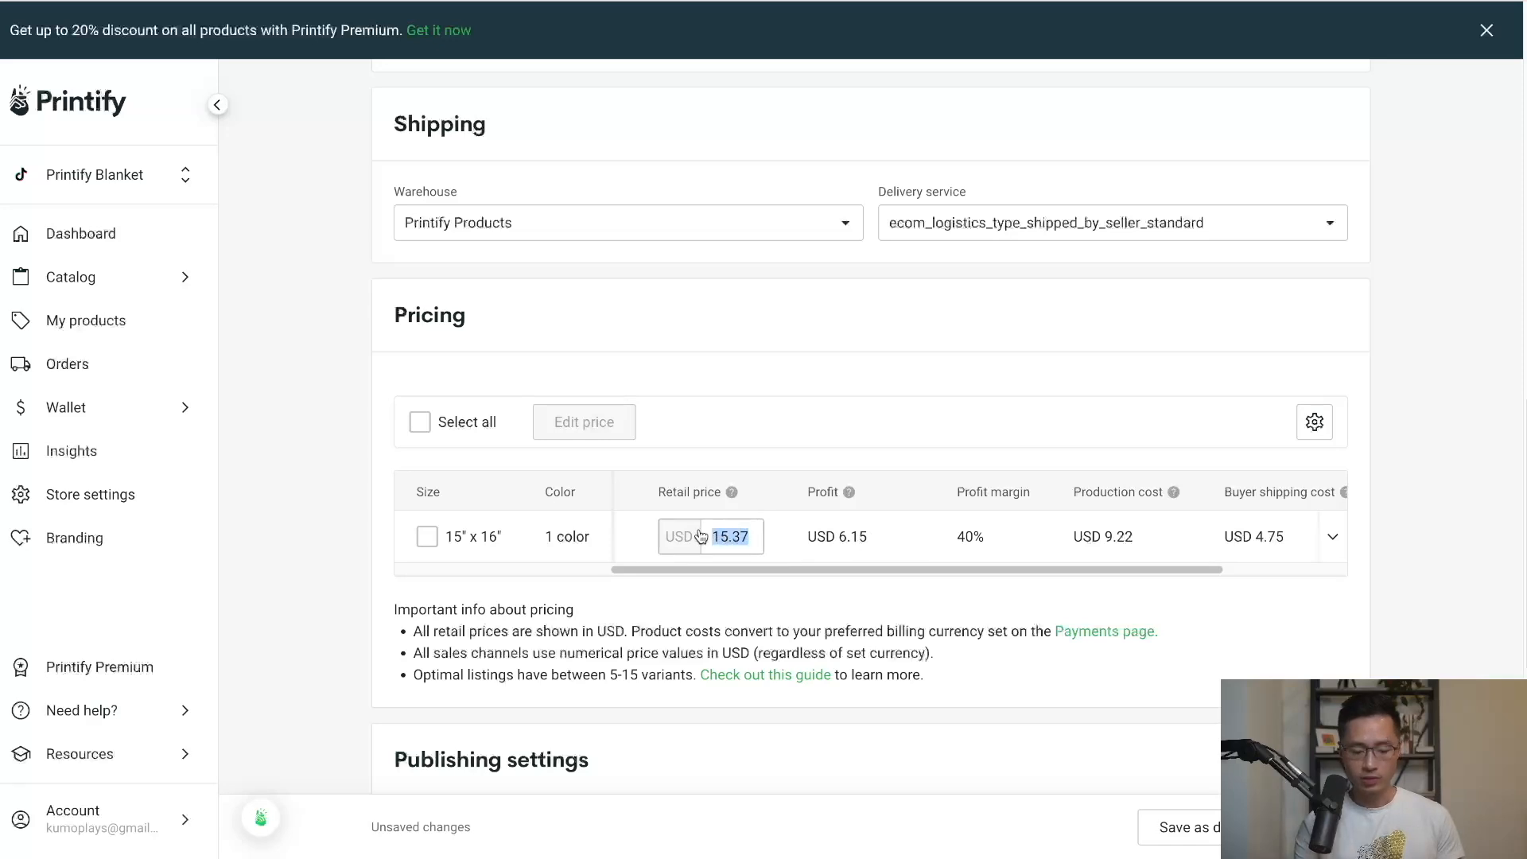
type("25.00")
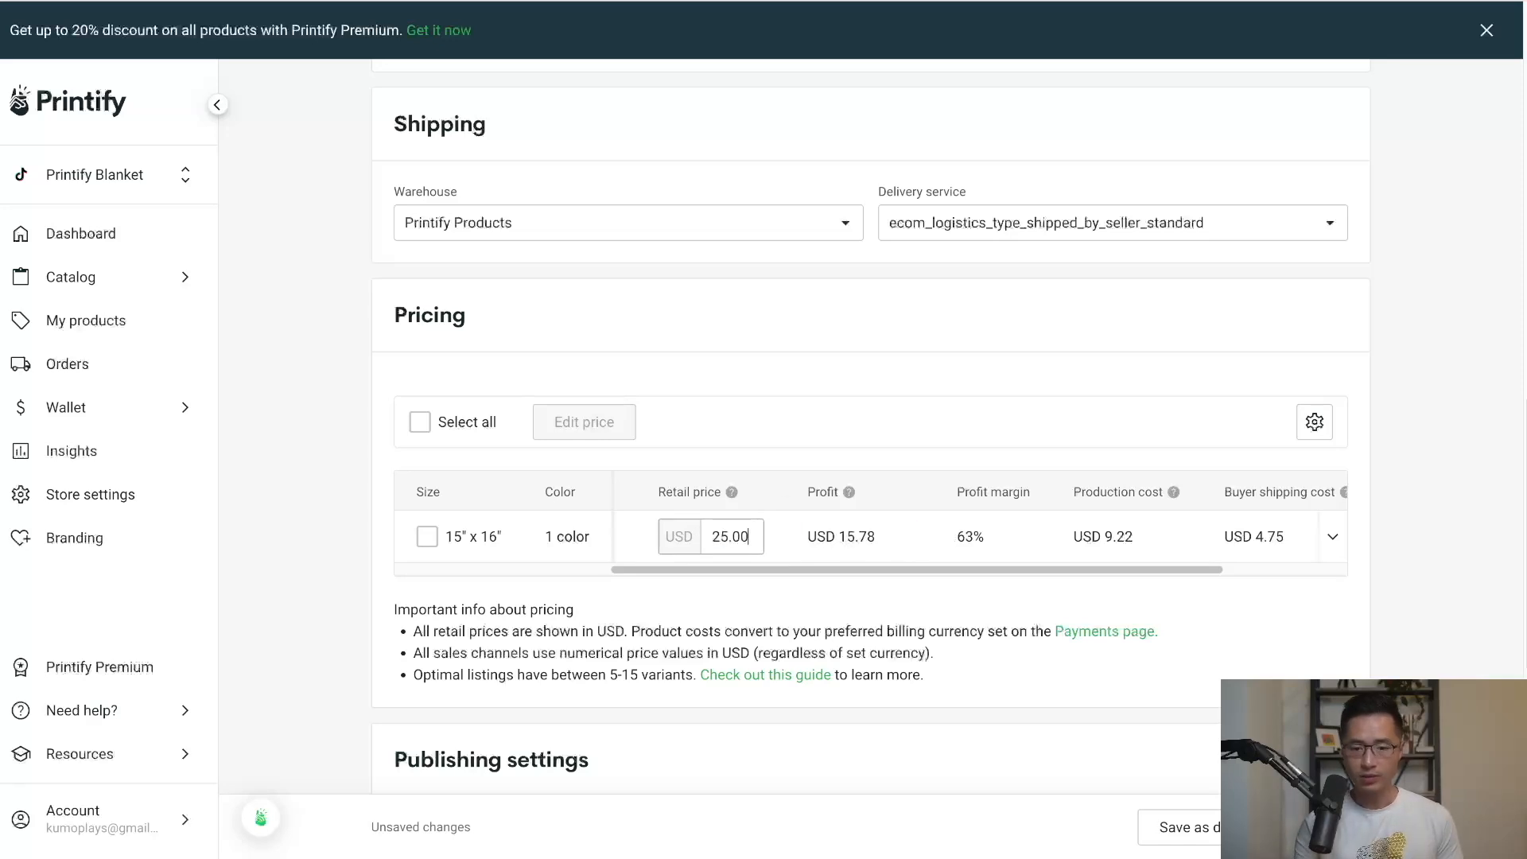
left_click(842, 455)
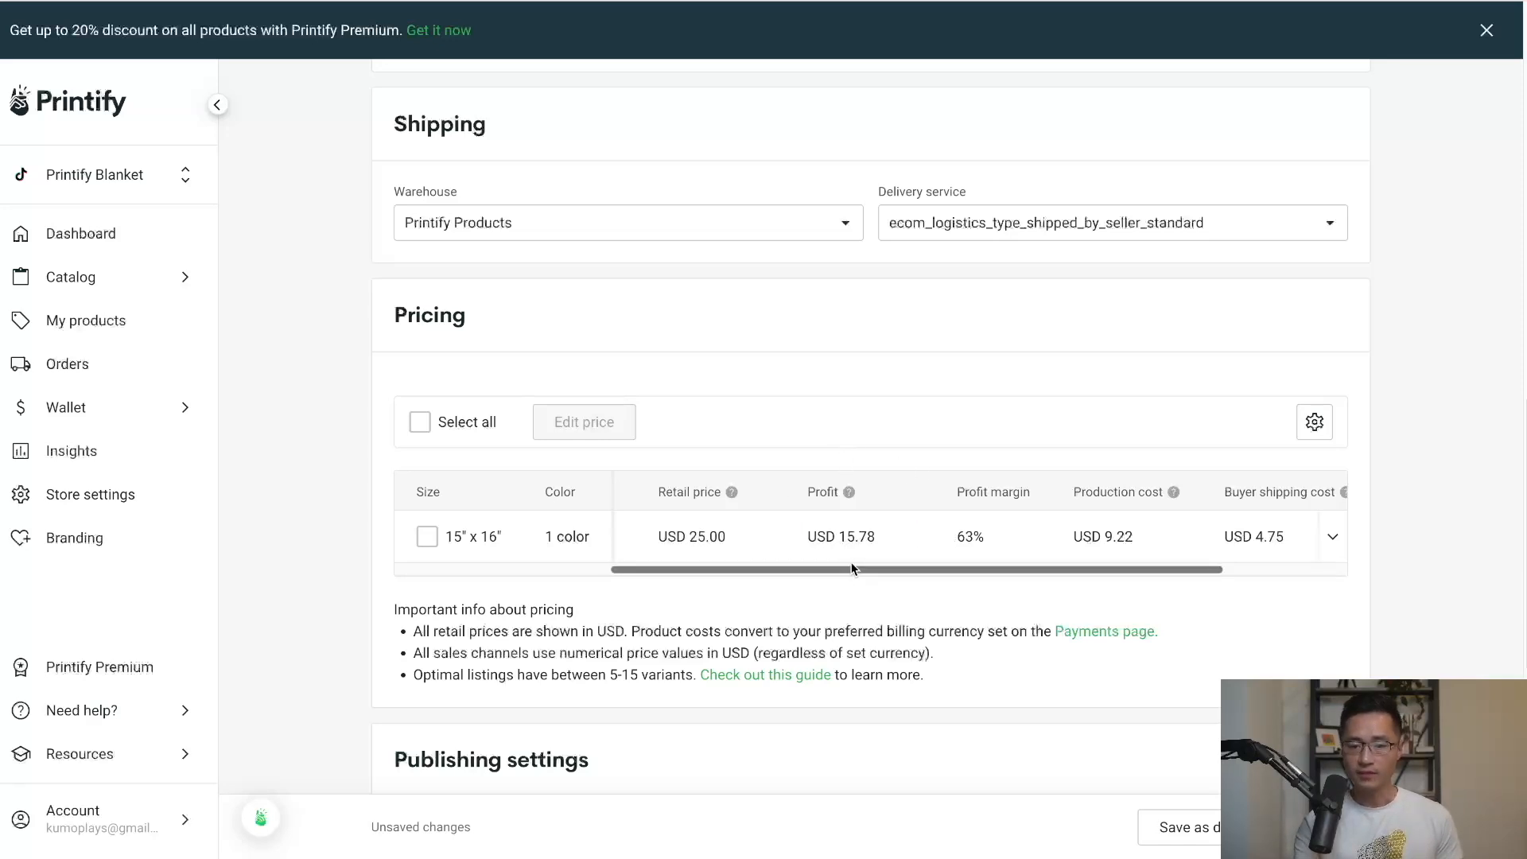
scroll(873, 566, "left", 4)
scroll(1063, 555, "down", 5)
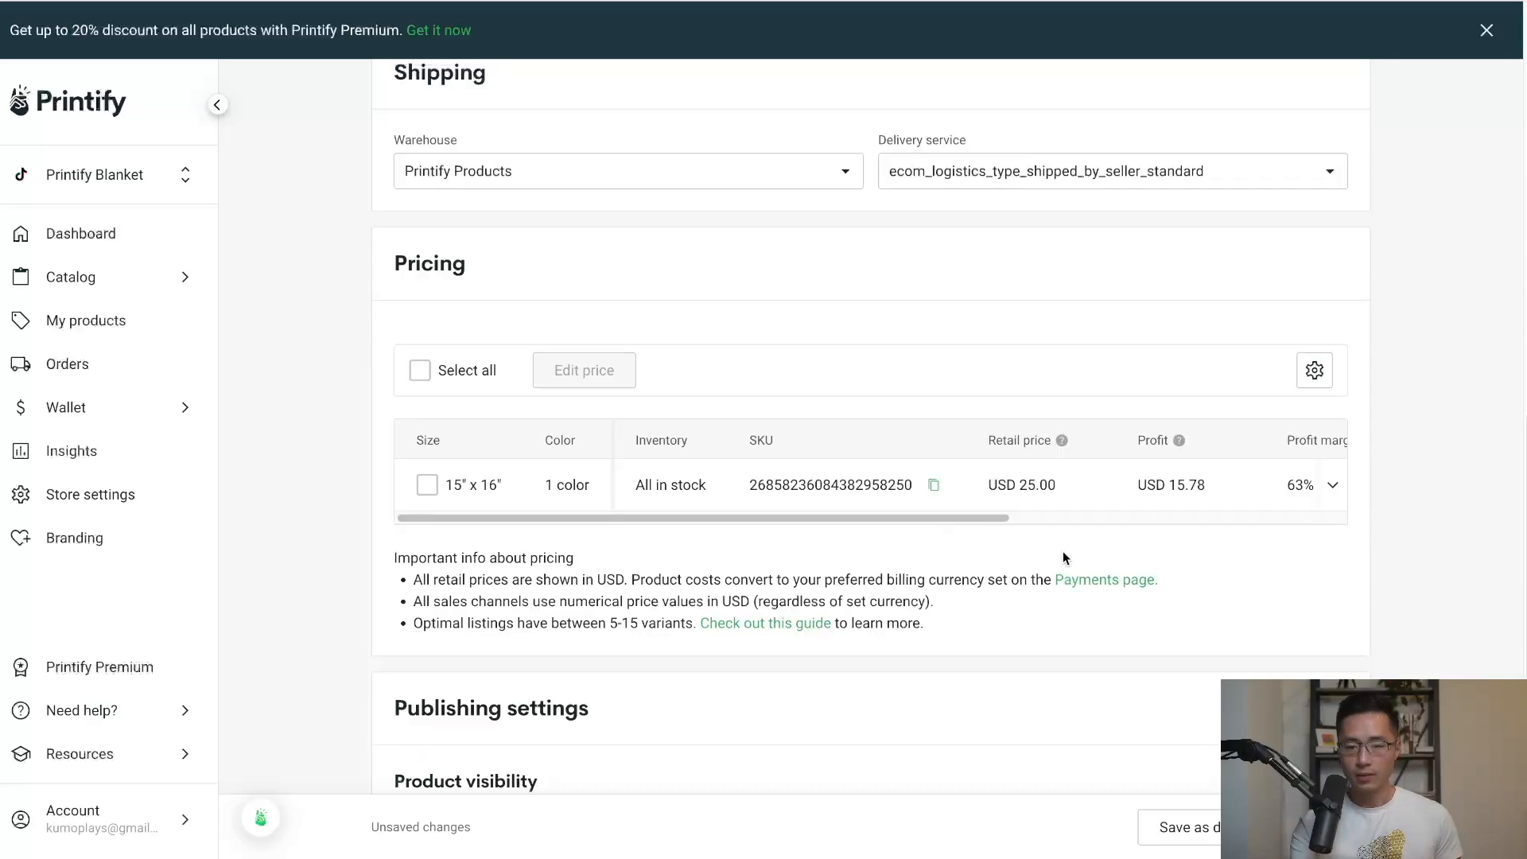
scroll(1064, 557, "down", 3)
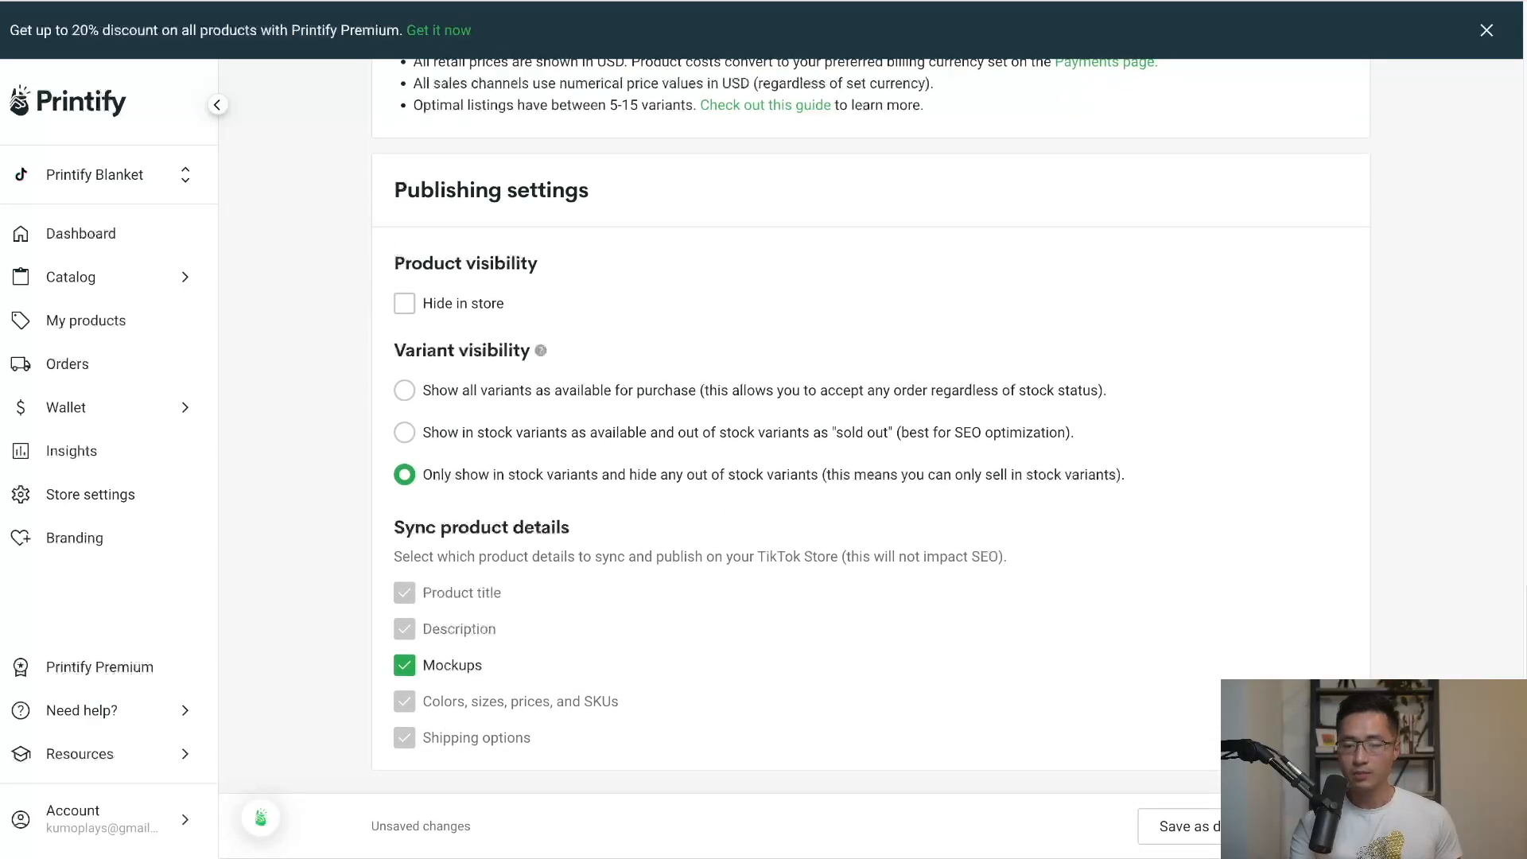
Publish the Frenchie tote listing and confirm in My products that it shows Published and in stock.
left_click(1322, 826)
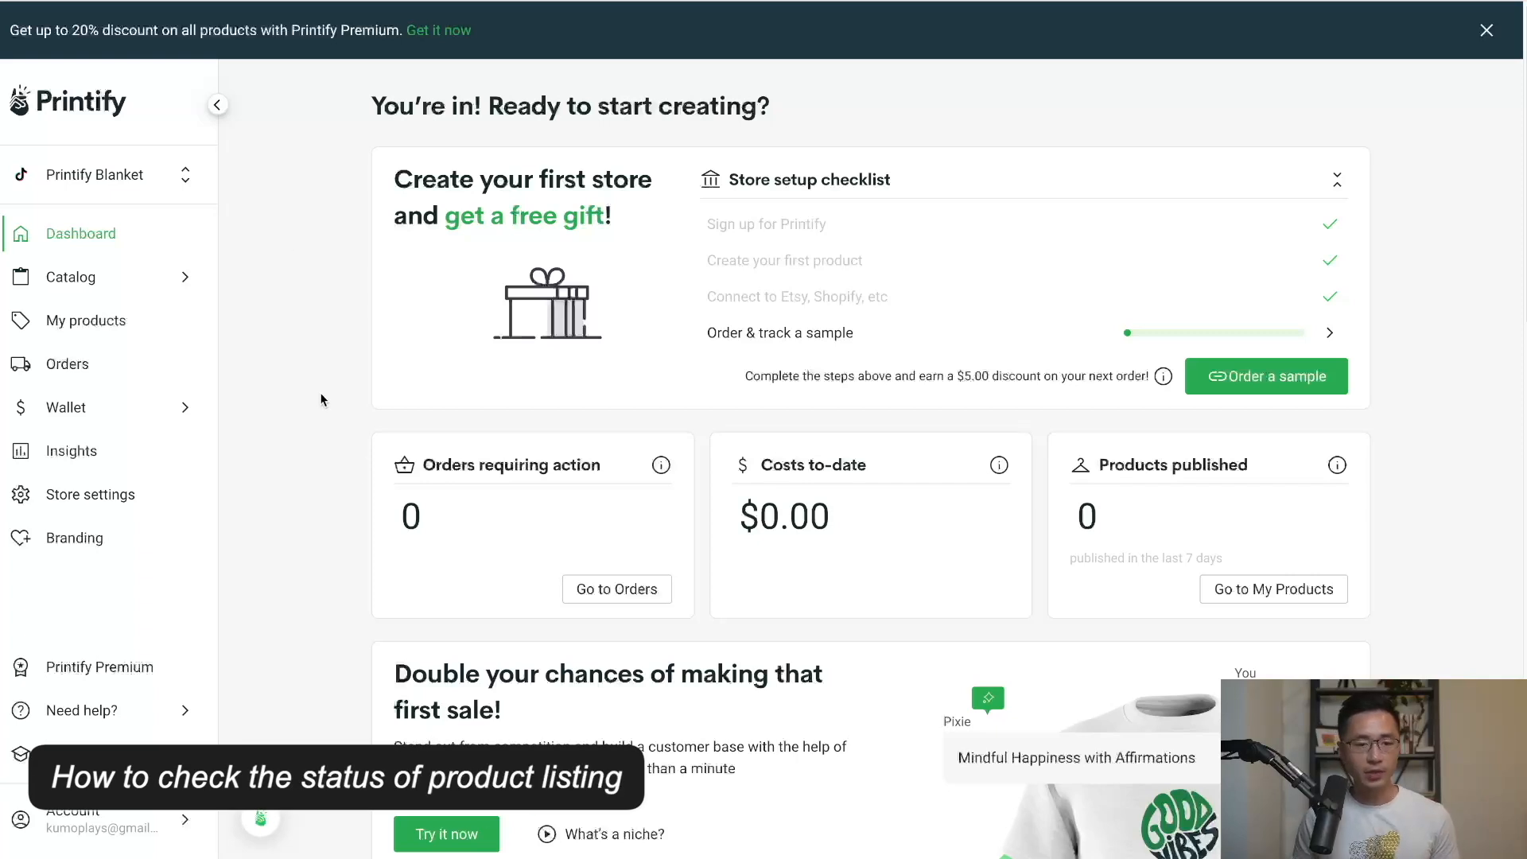
left_click(111, 334)
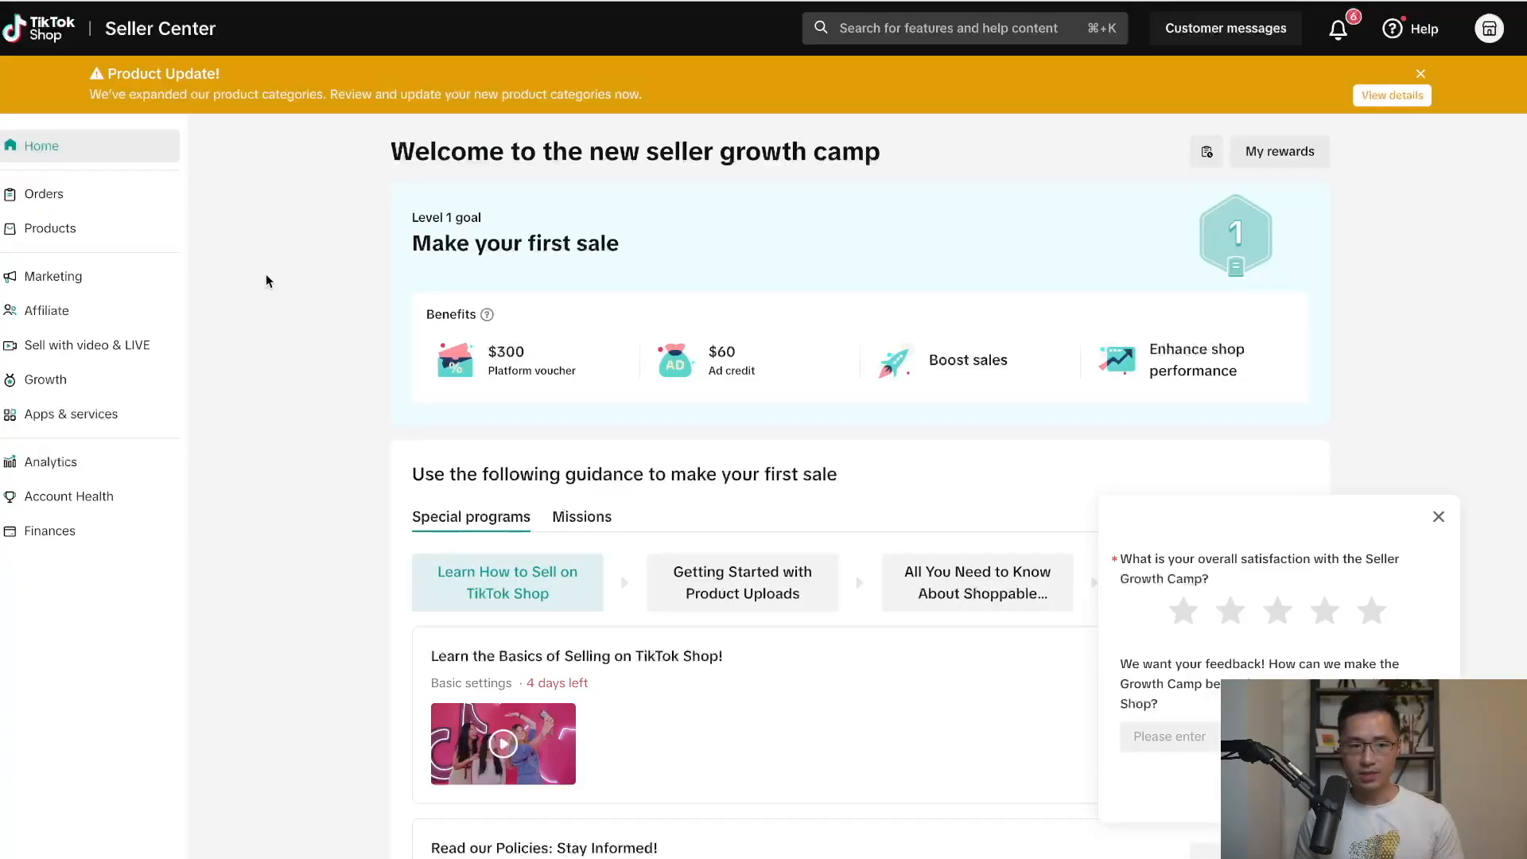
Confirm the Frenchie tote is Live at $25.00, then go to My Account > Linked Accounts.
left_click(83, 235)
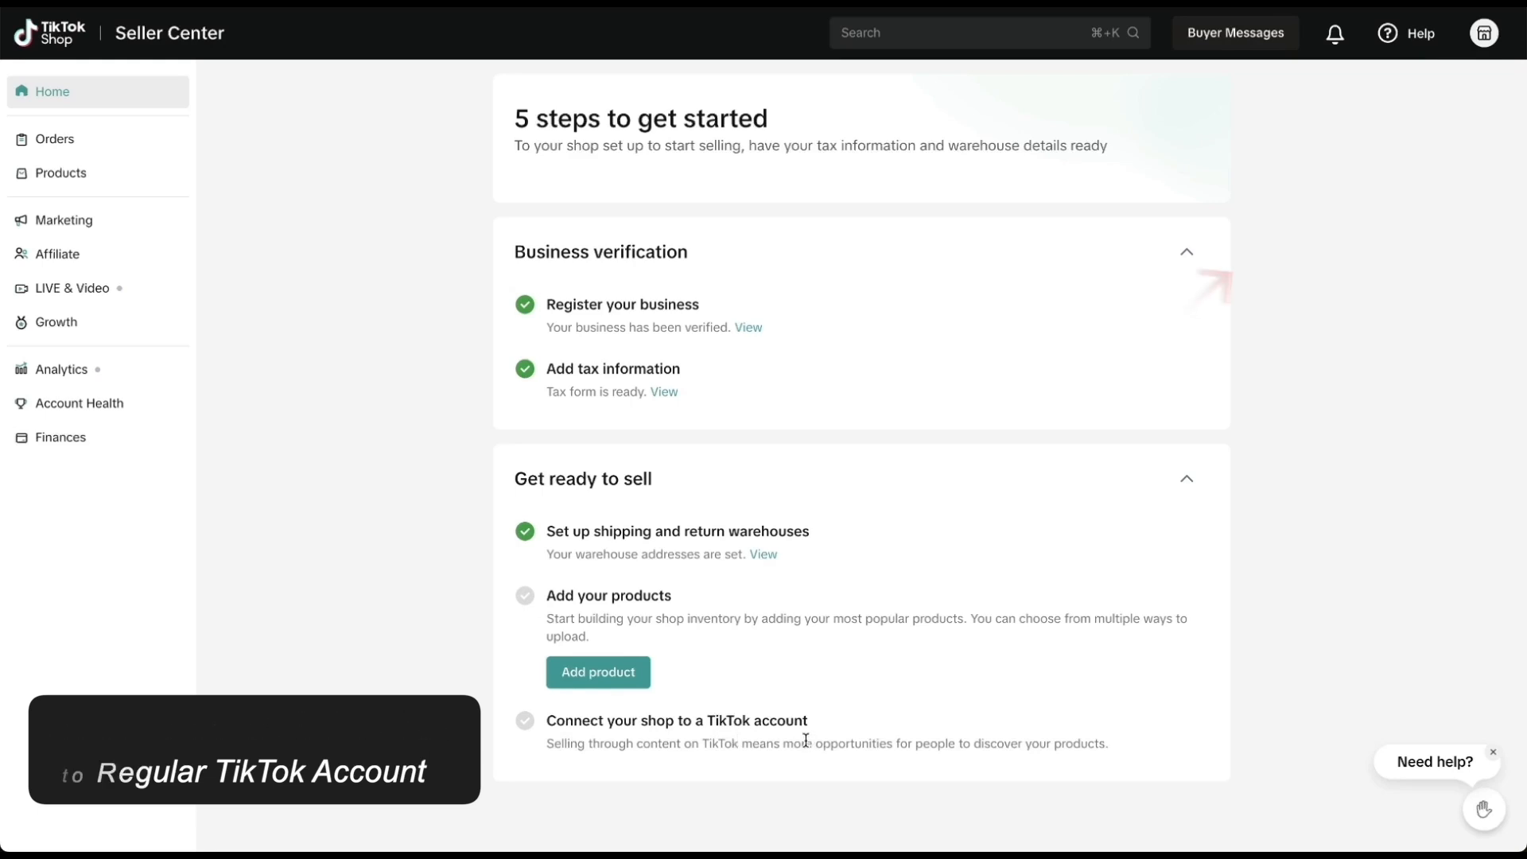
left_click(1486, 36)
left_click(1340, 198)
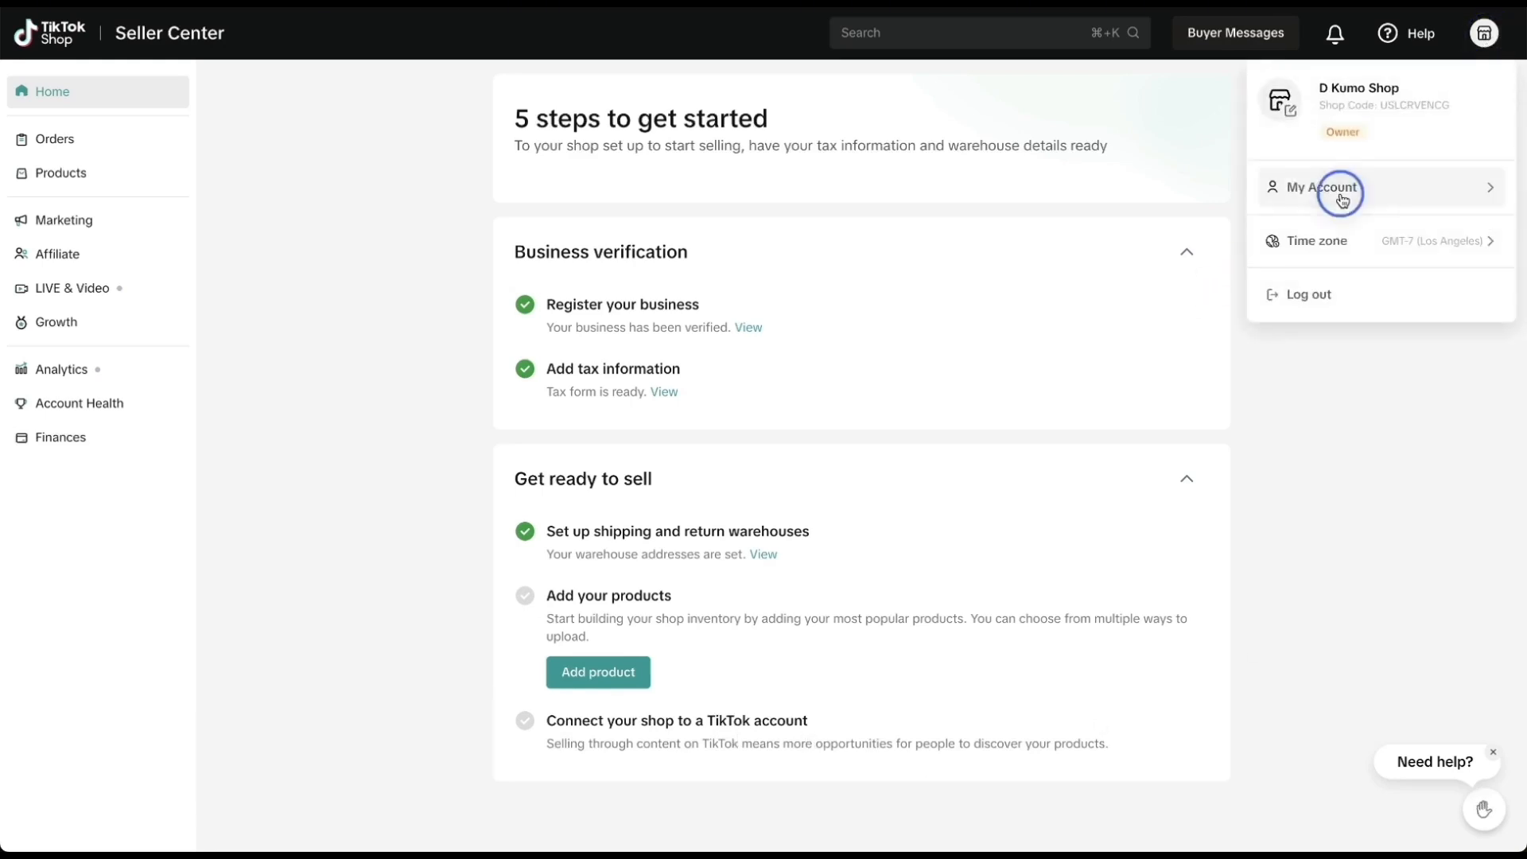
left_click(1135, 268)
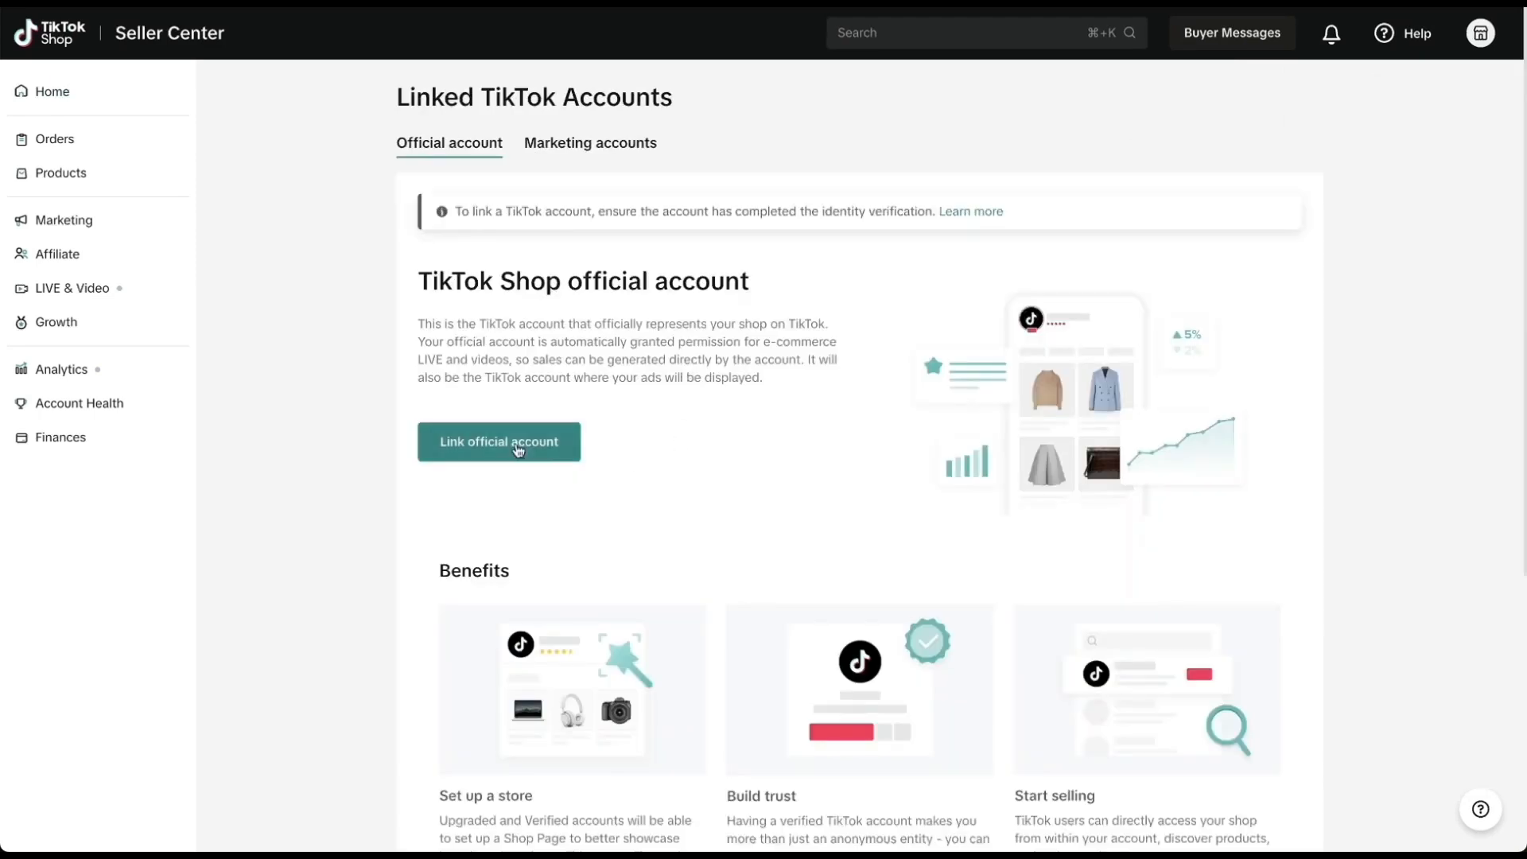
Start linking an official TikTok account and refresh the linking QR code.
left_click(513, 452)
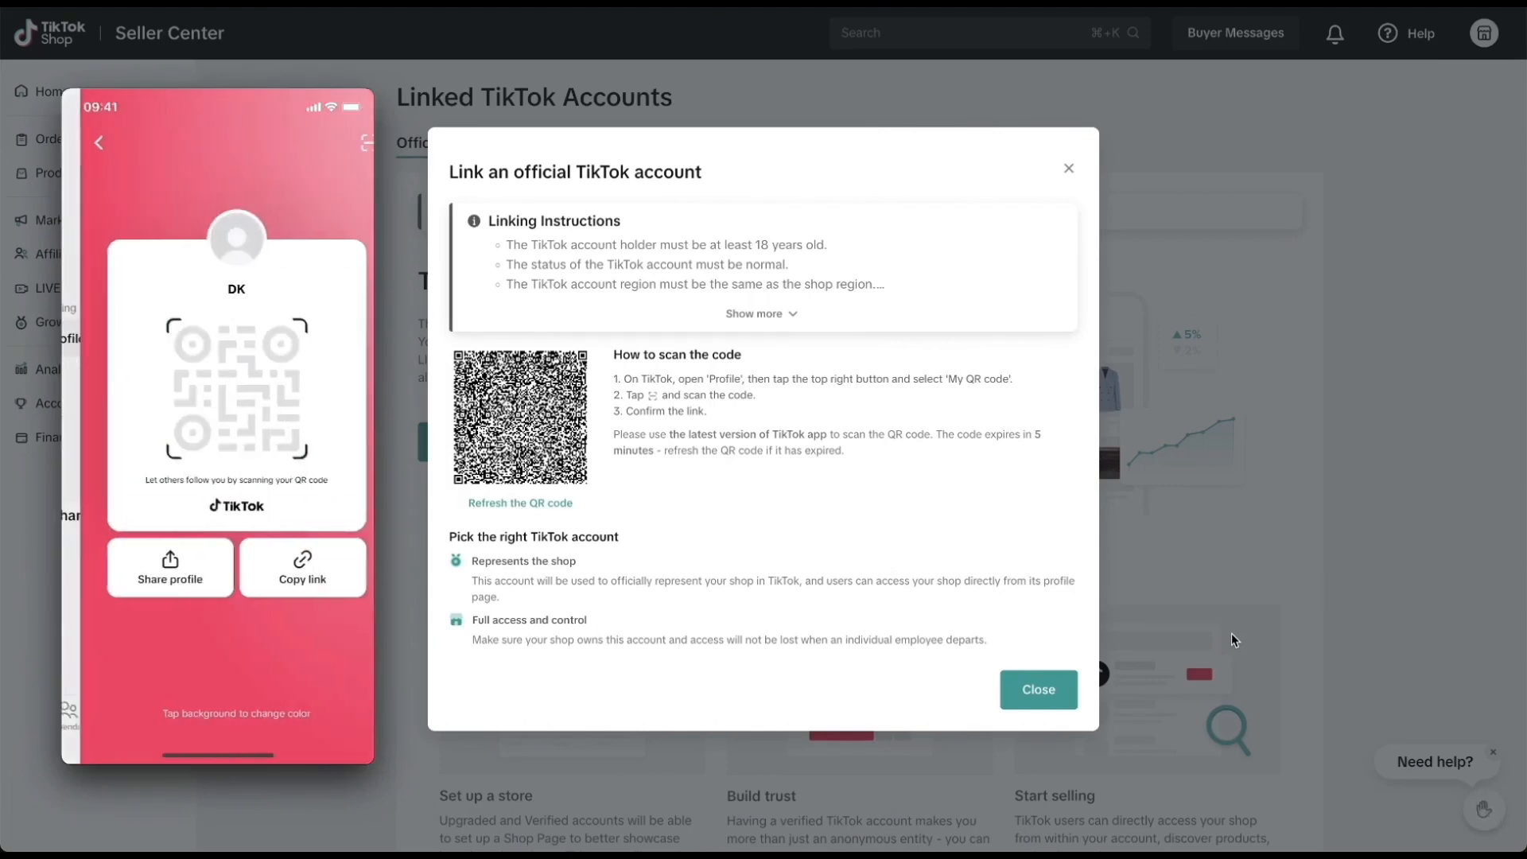
left_click(470, 497)
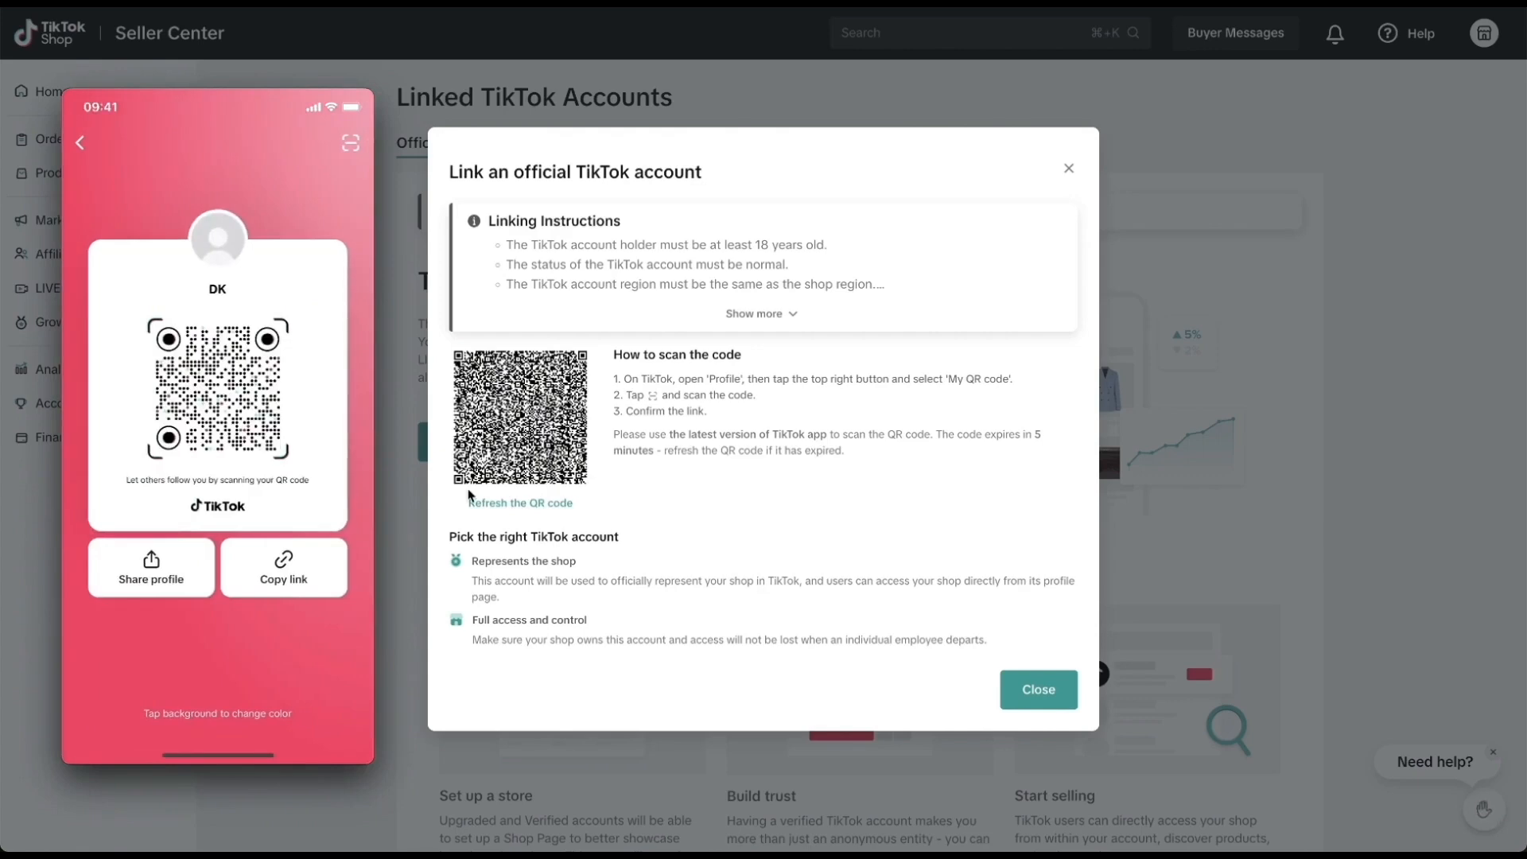